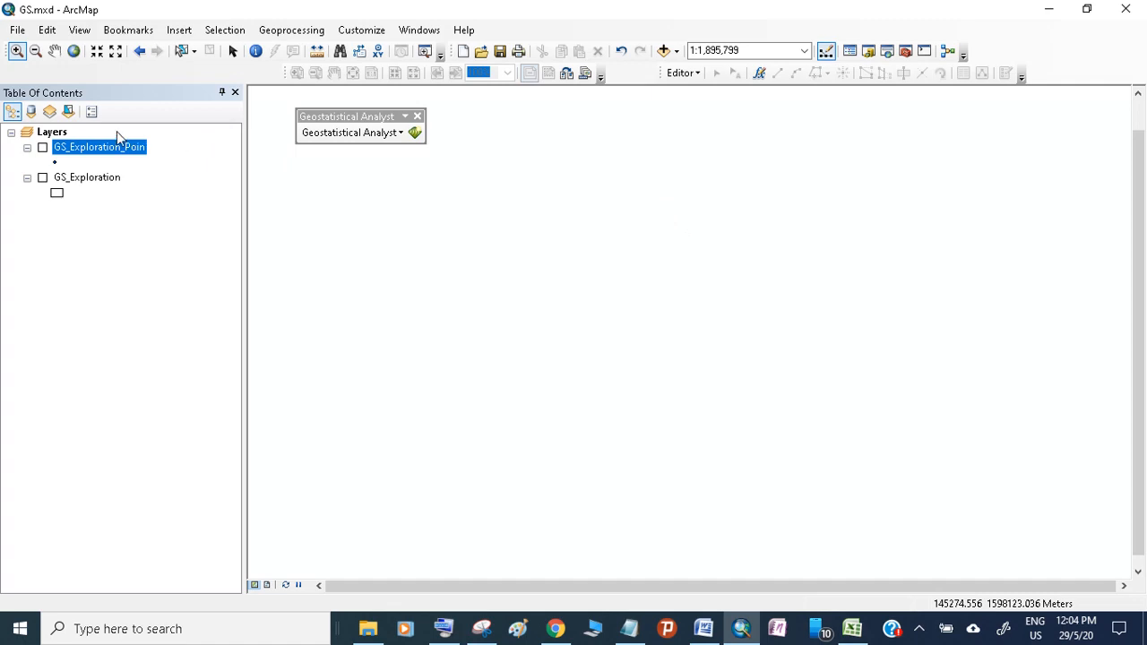
- Turn on the GS_Exploration_Poin layer and review its attribute table before closing it
{"action": "left_click", "coordinate": [42, 147]}
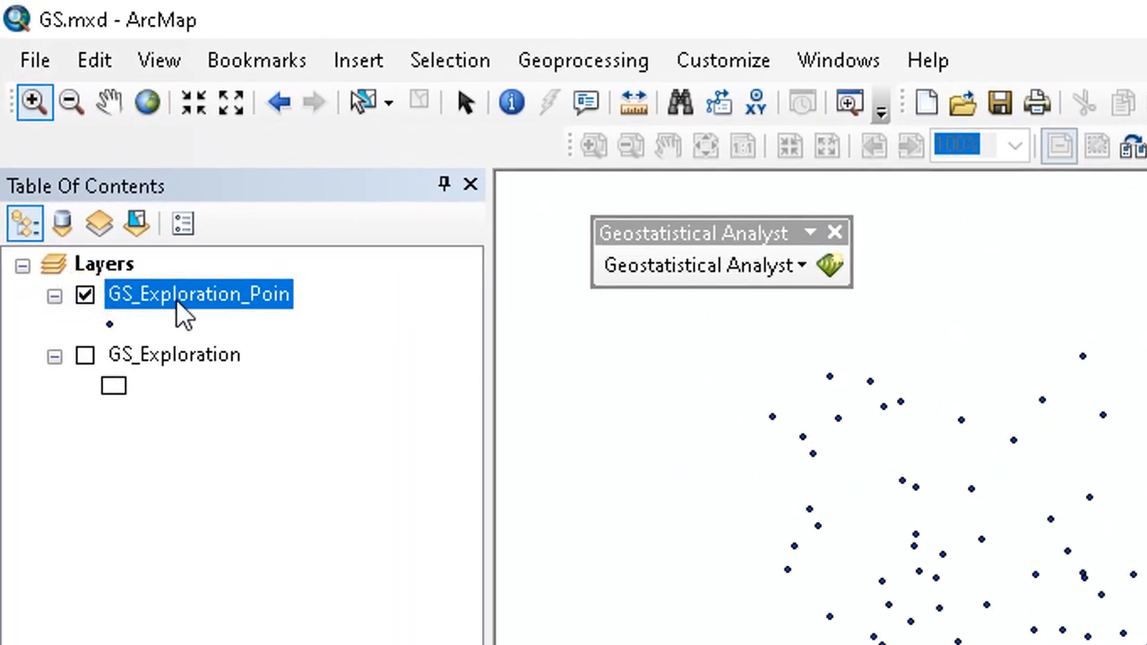
{"action": "right_click", "coordinate": [179, 302]}
{"action": "left_click", "coordinate": [258, 401]}
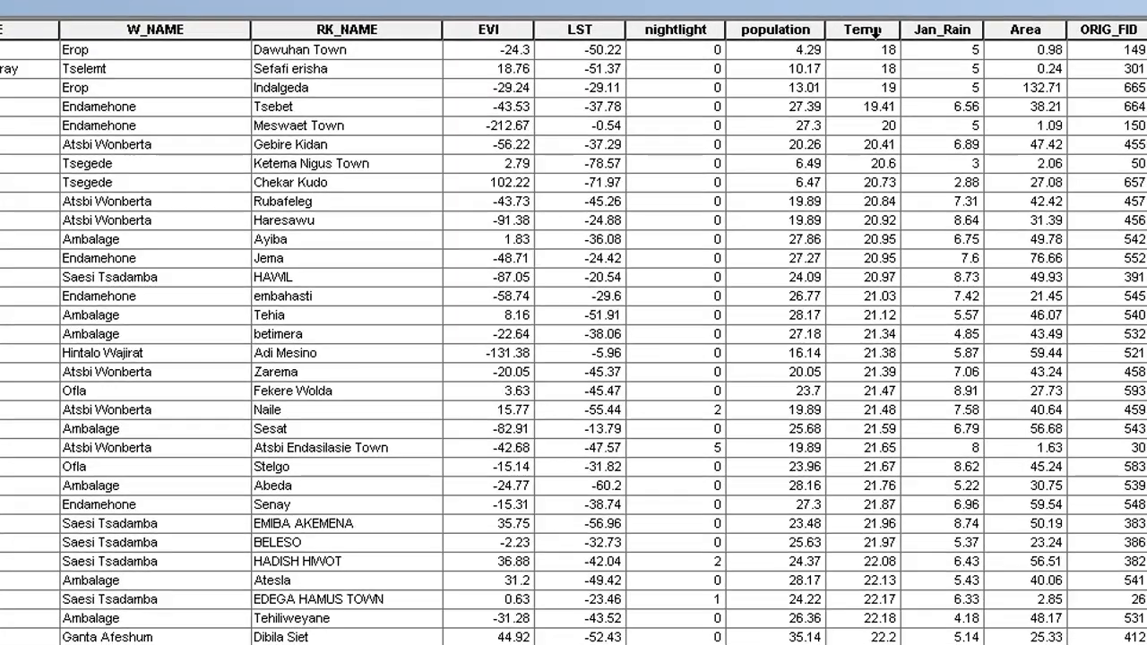
{"action": "left_click", "coordinate": [1127, 68]}
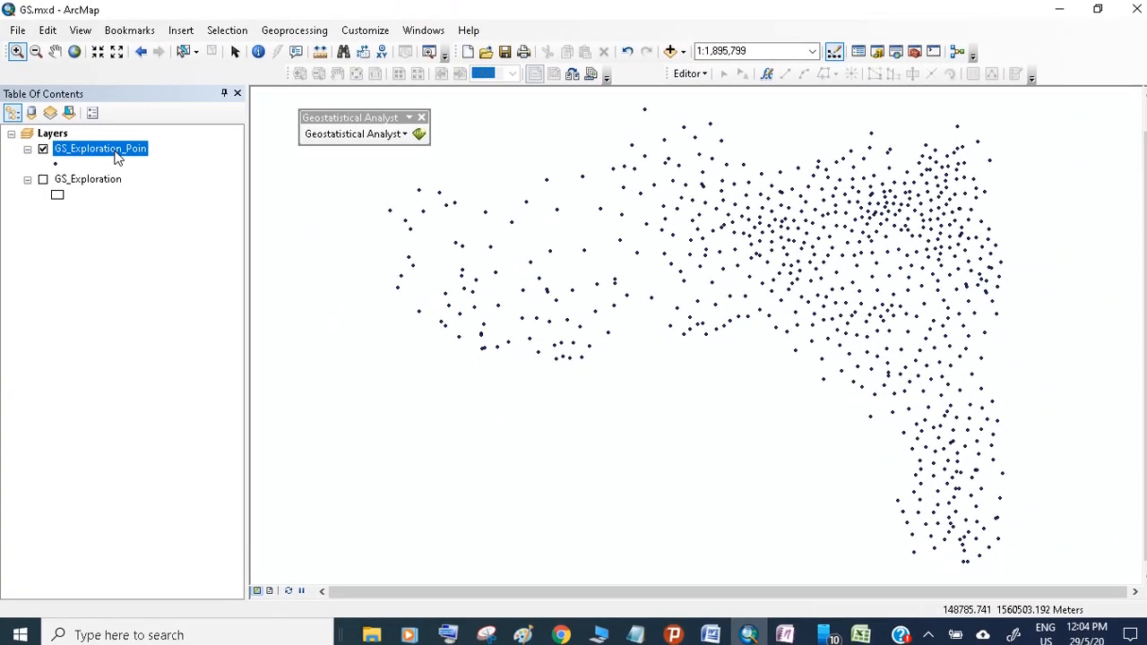
- Label the GS_Exploration_Poin features using the Temp field from the layer's label properties
{"action": "right_click", "coordinate": [115, 155]}
{"action": "left_click", "coordinate": [191, 505]}
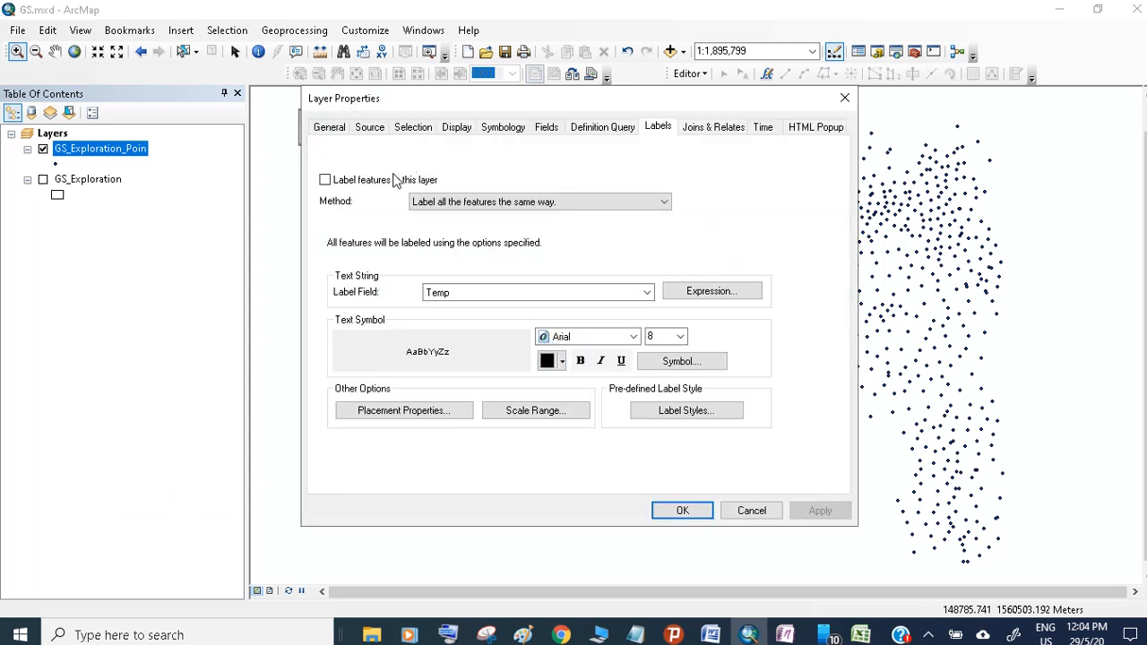
{"action": "left_click", "coordinate": [324, 179]}
{"action": "left_click", "coordinate": [800, 511]}
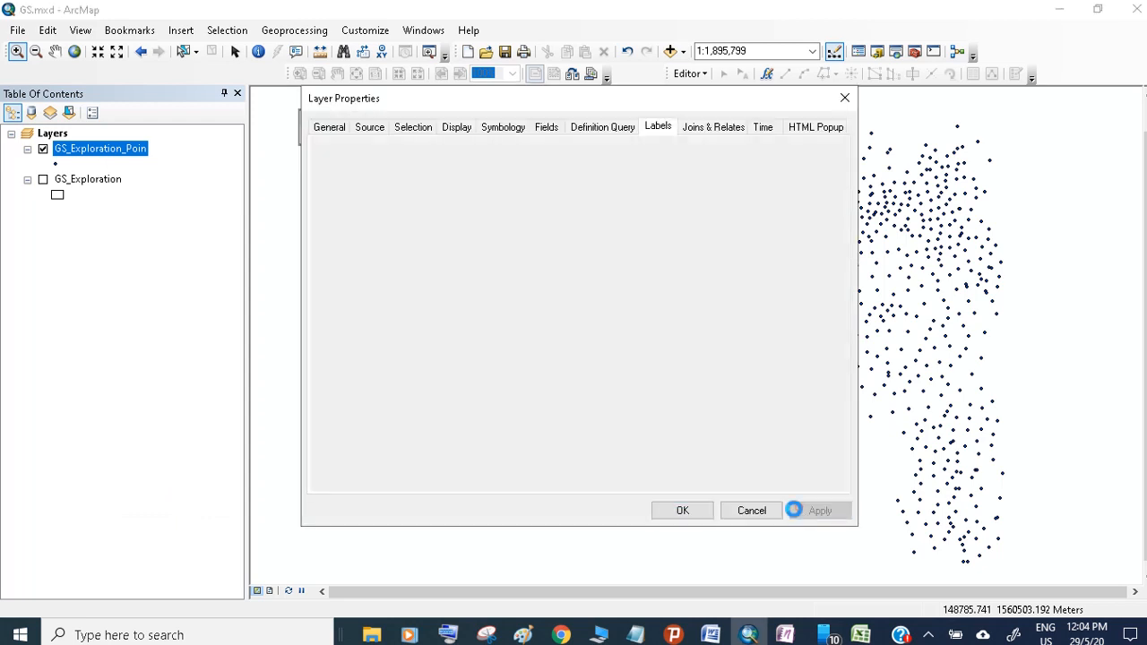
{"action": "left_click", "coordinate": [682, 511]}
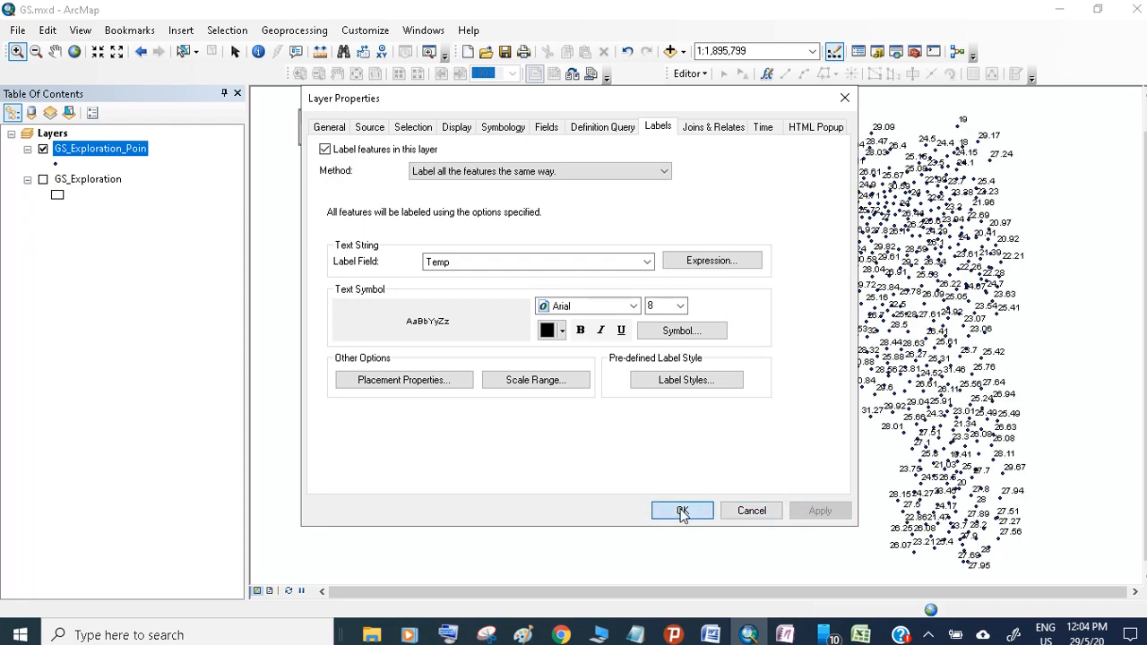
- Zoom into the labelled points and box-select a cluster of them
{"action": "left_click_drag", "start_coordinate": [849, 368], "coordinate": [1068, 506]}
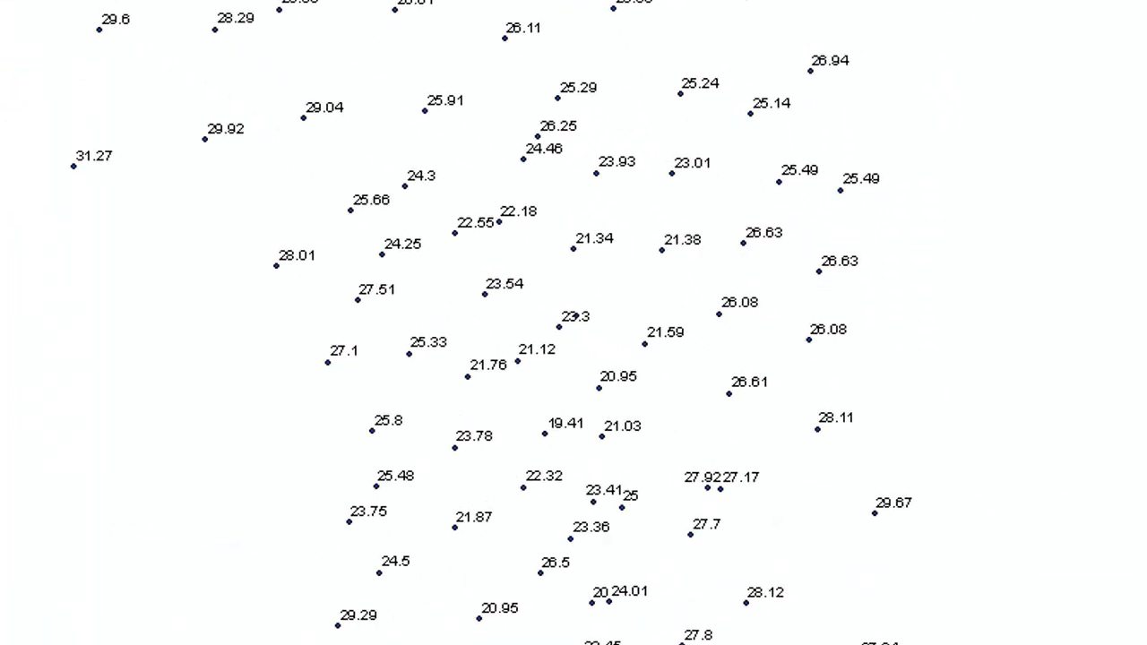
{"action": "left_click_drag", "start_coordinate": [233, 75], "coordinate": [866, 258]}
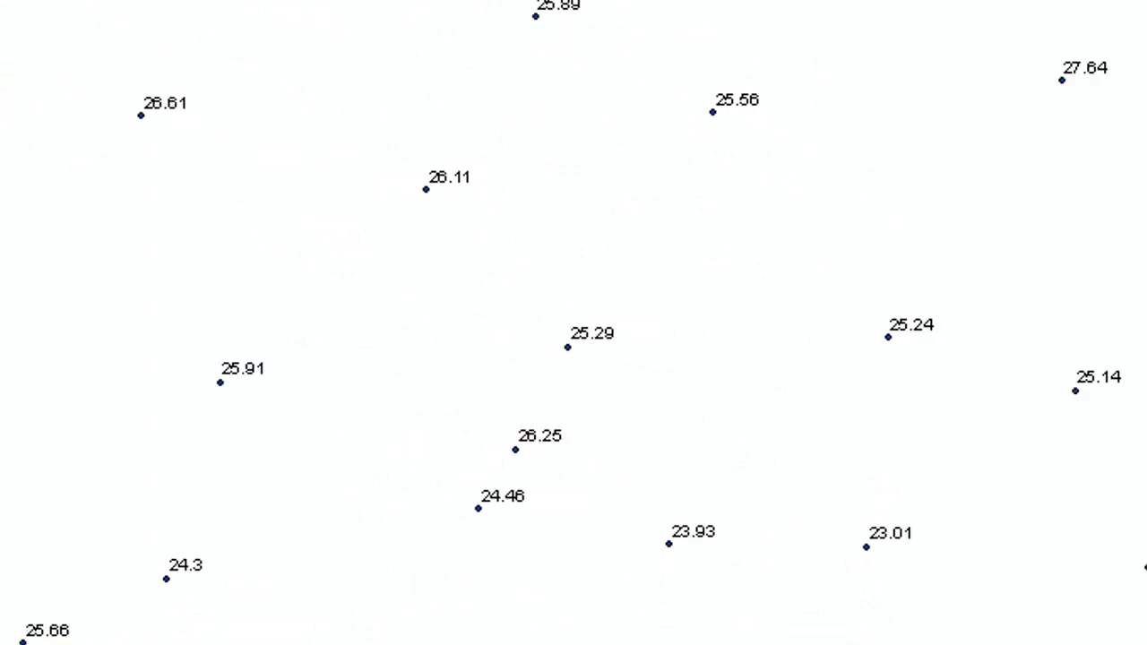
{"action": "left_click_drag", "start_coordinate": [30, 87], "coordinate": [1092, 614]}
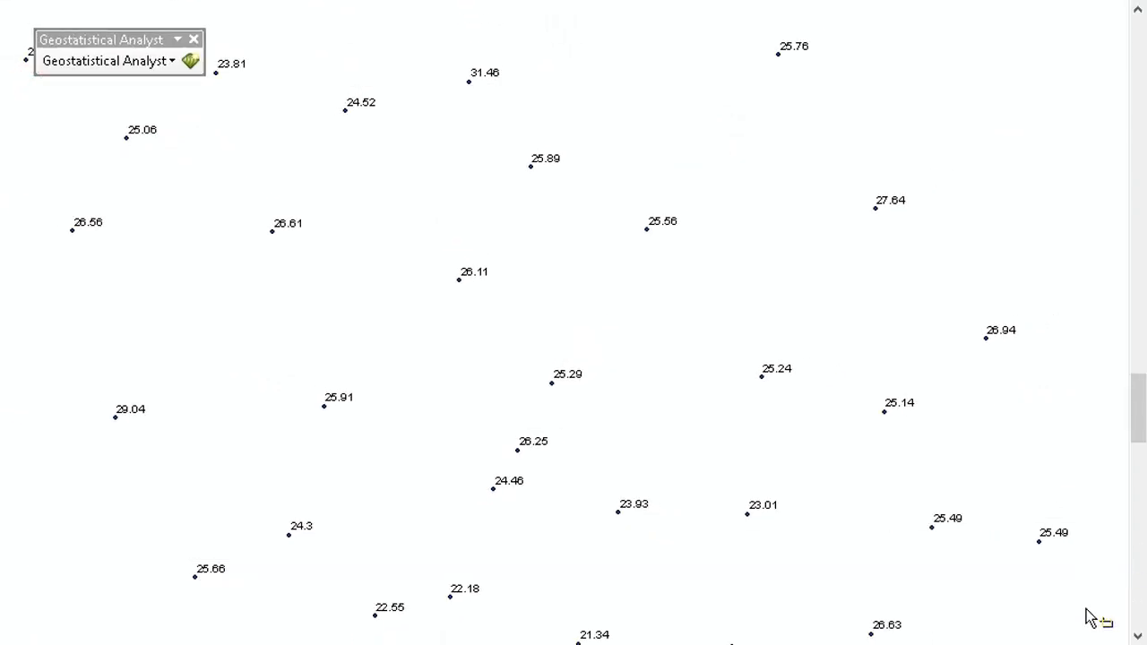
{"action": "scroll", "coordinate": [484, 448], "scroll_direction": "up", "scroll_amount": 3}
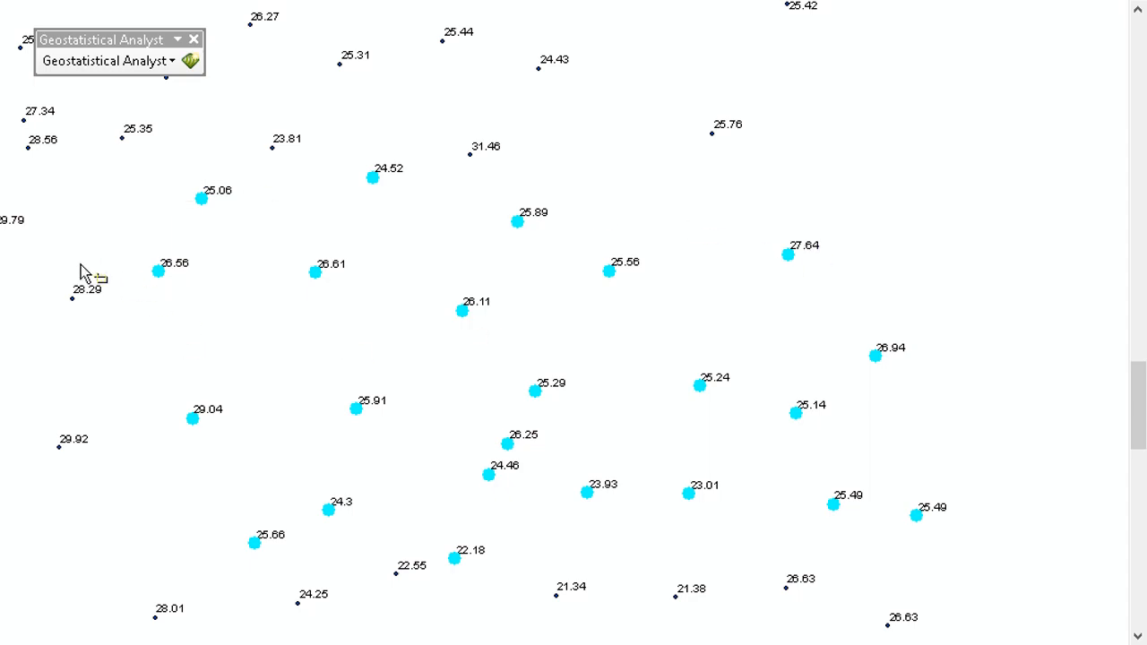
{"action": "left_click_drag", "start_coordinate": [1, 174], "coordinate": [968, 616]}
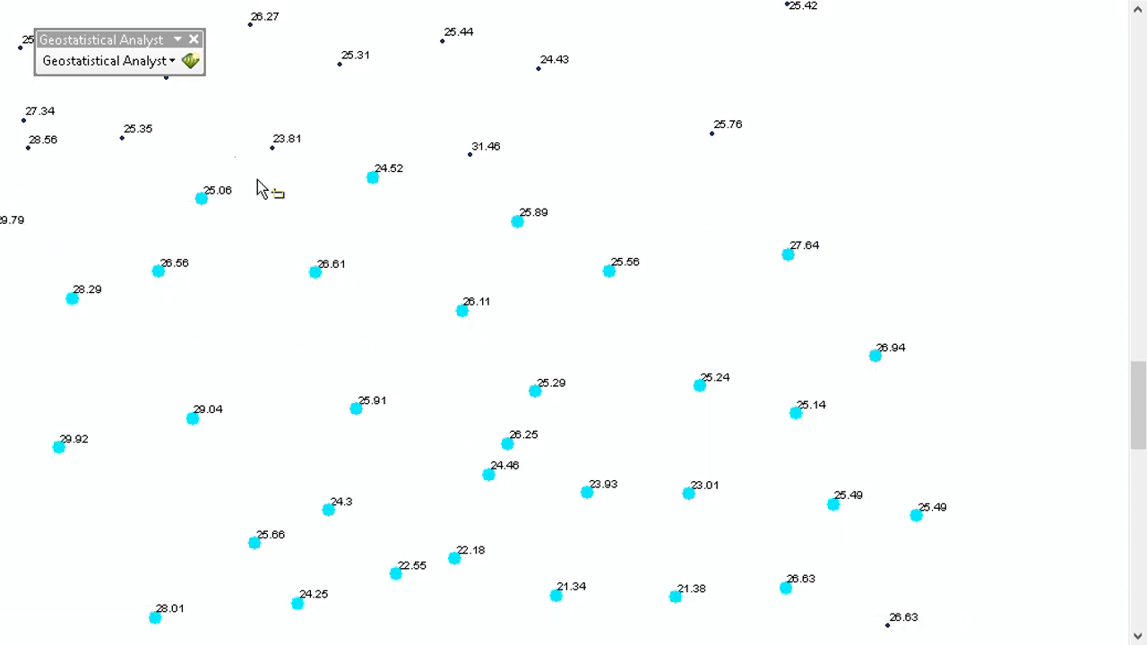
- Open the Geostatistical Wizard and choose the Inverse Distance Weighting method
{"action": "left_click", "coordinate": [148, 63]}
{"action": "left_click", "coordinate": [146, 109]}
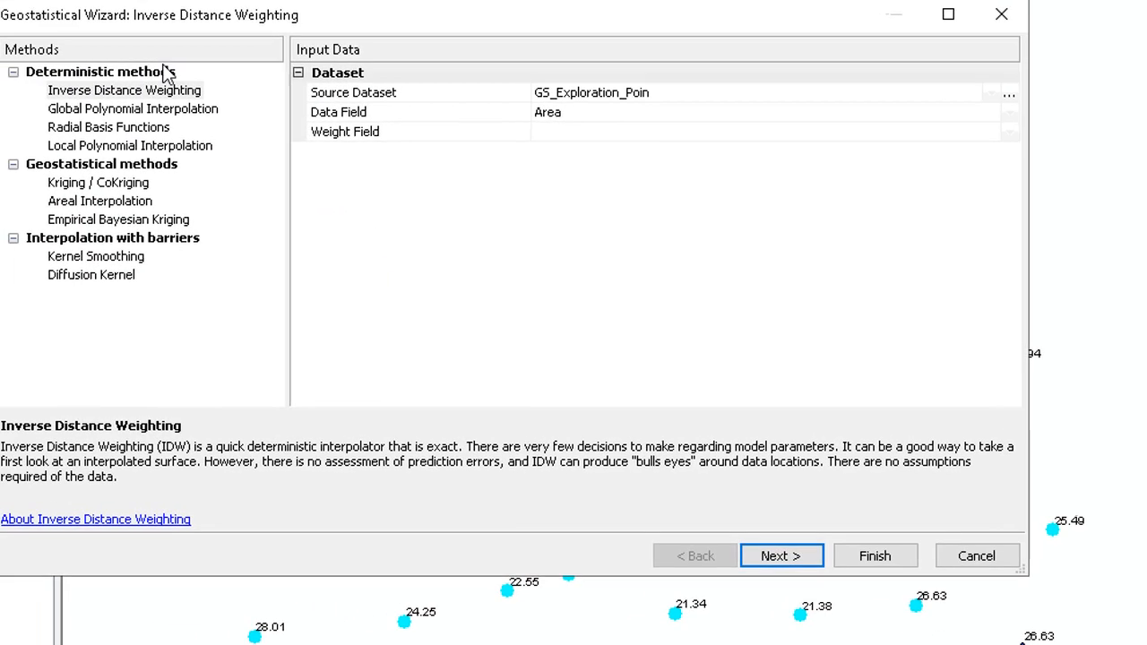
{"action": "left_click", "coordinate": [127, 95]}
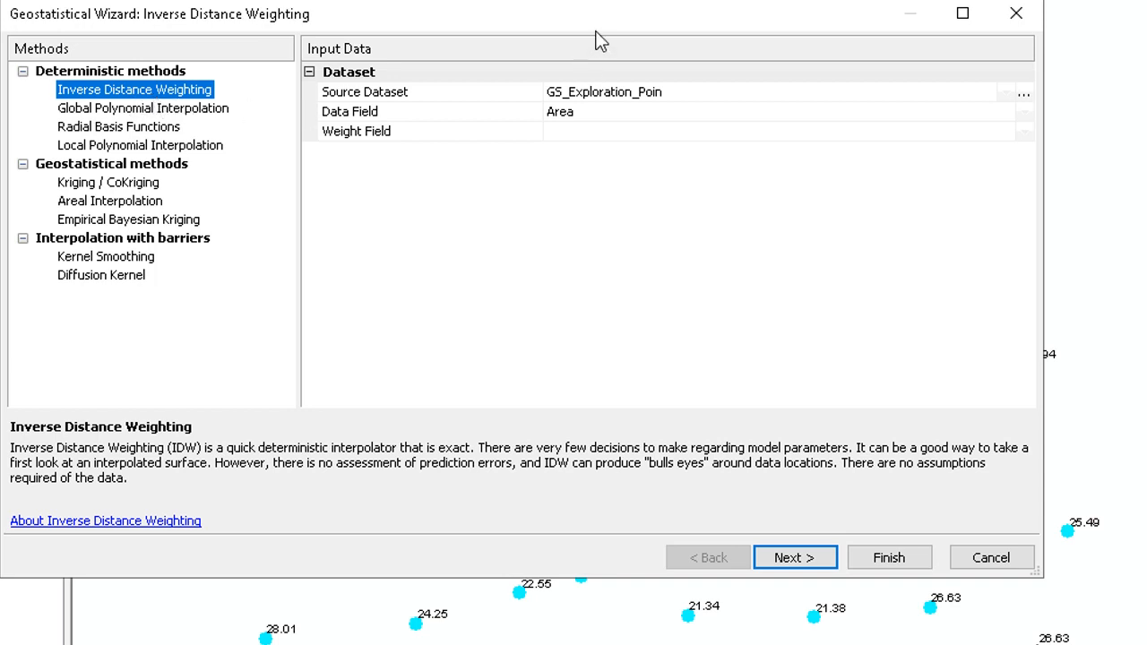
- Set the data field to Temp and continue to the method properties page
{"action": "left_click_drag", "start_coordinate": [591, 32], "coordinate": [404, 71]}
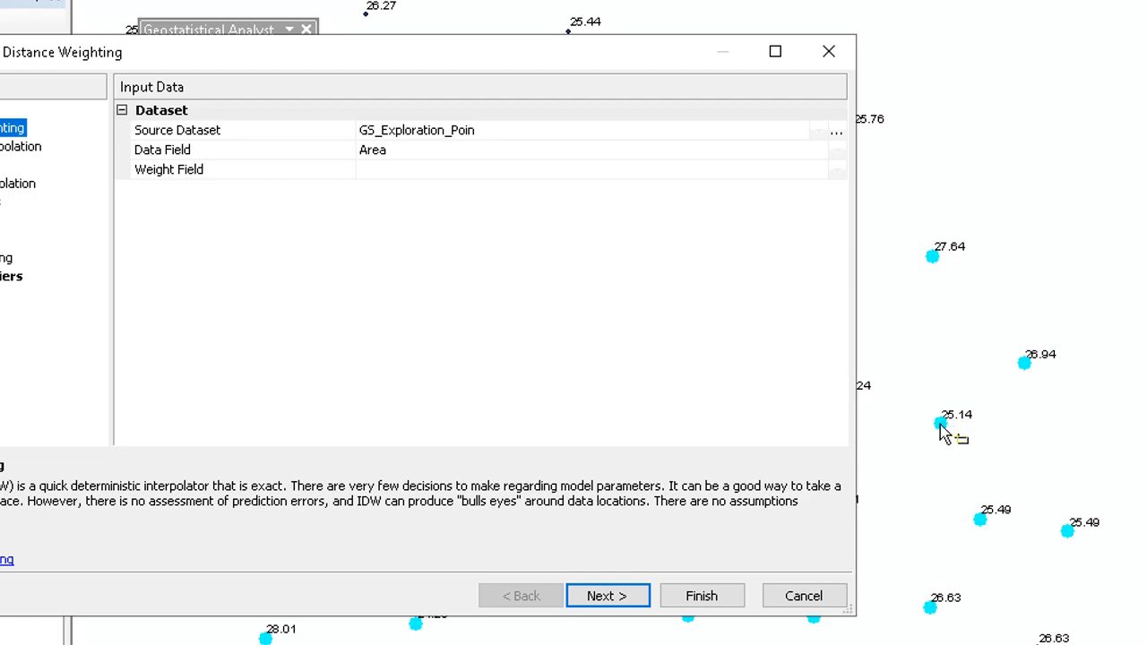
{"action": "left_click", "coordinate": [417, 152]}
{"action": "left_click", "coordinate": [418, 153]}
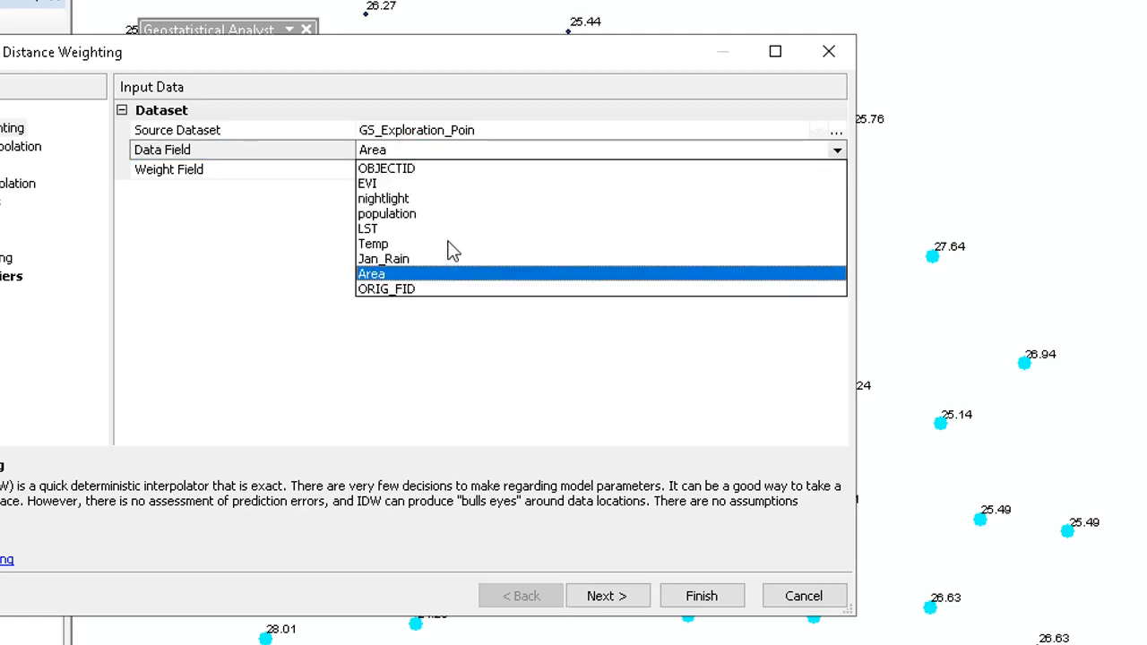
{"action": "left_click", "coordinate": [380, 244]}
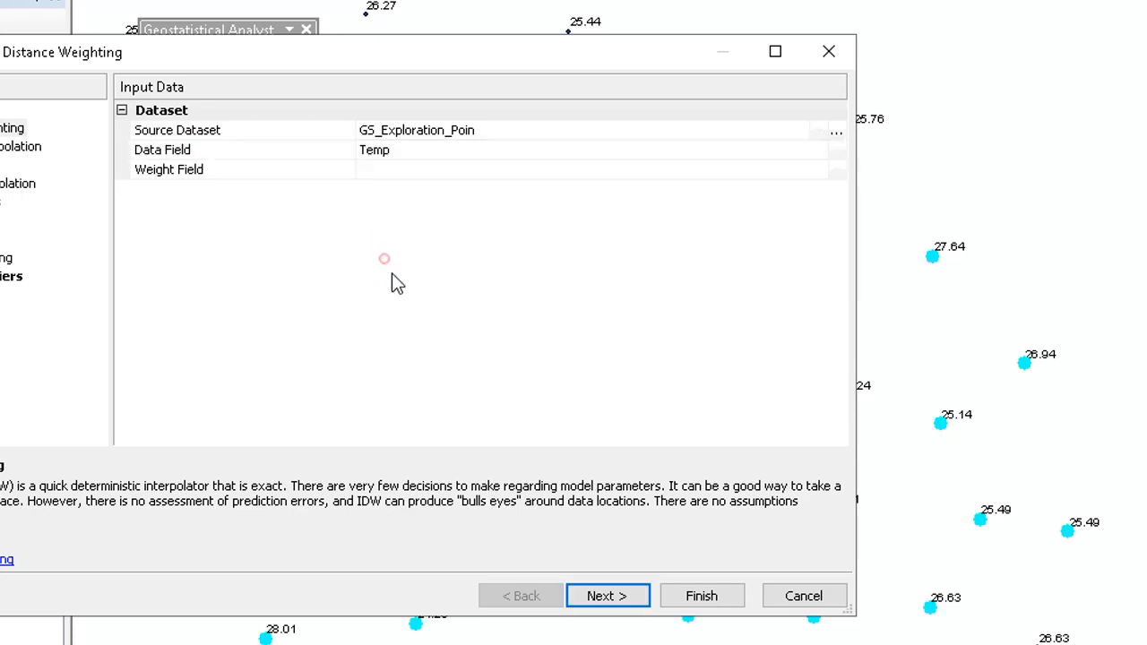
{"action": "left_click", "coordinate": [609, 596]}
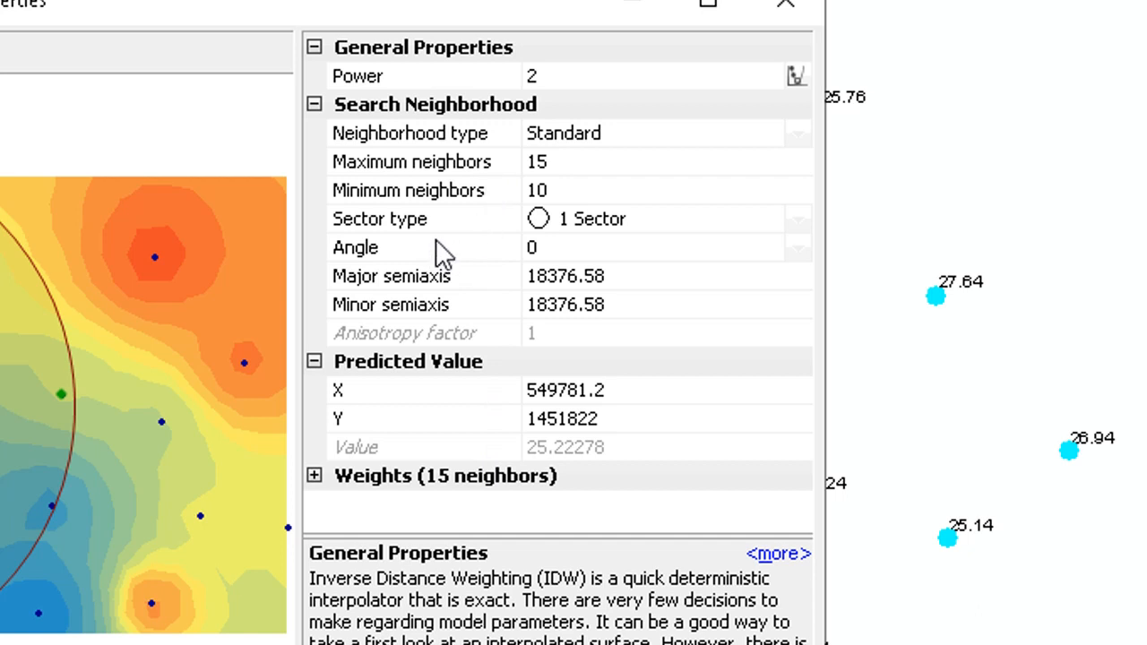
- Examine the Power setting under General Properties of the IDW method
{"action": "left_click", "coordinate": [545, 82]}
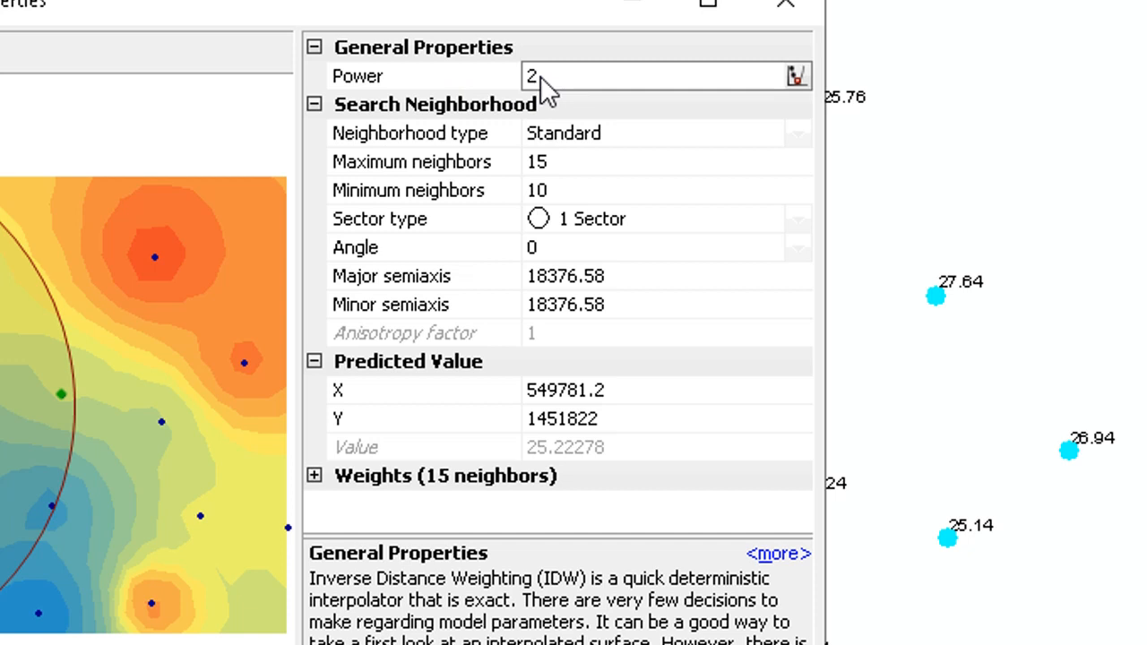
{"action": "left_click", "coordinate": [555, 165]}
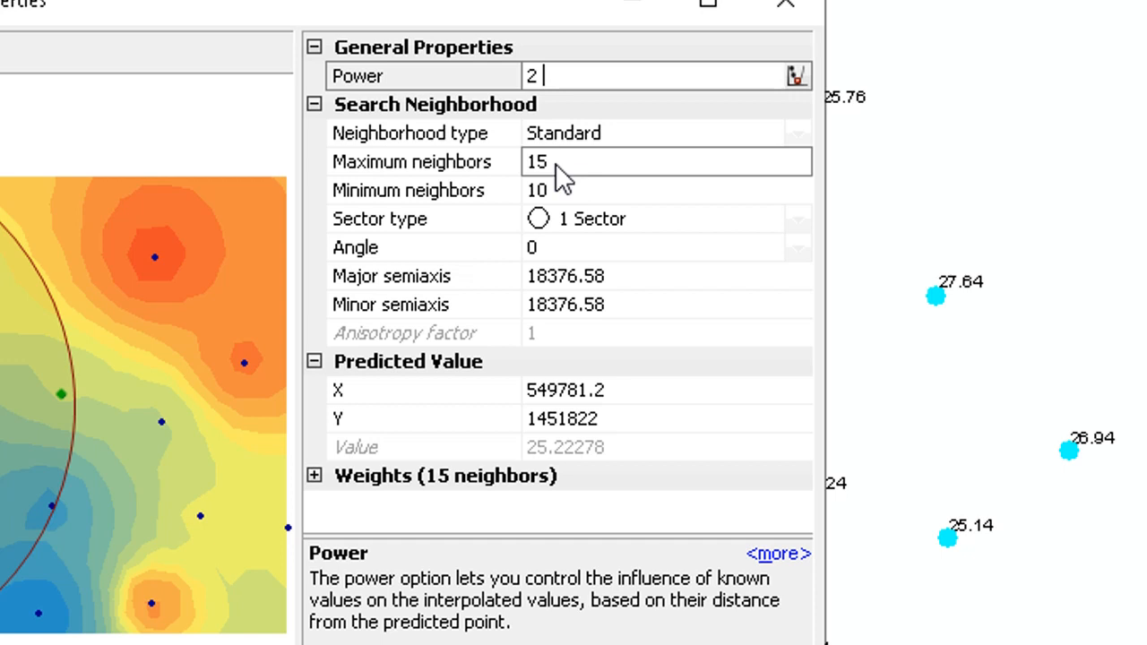
{"action": "left_click", "coordinate": [540, 73]}
{"action": "left_click", "coordinate": [533, 74]}
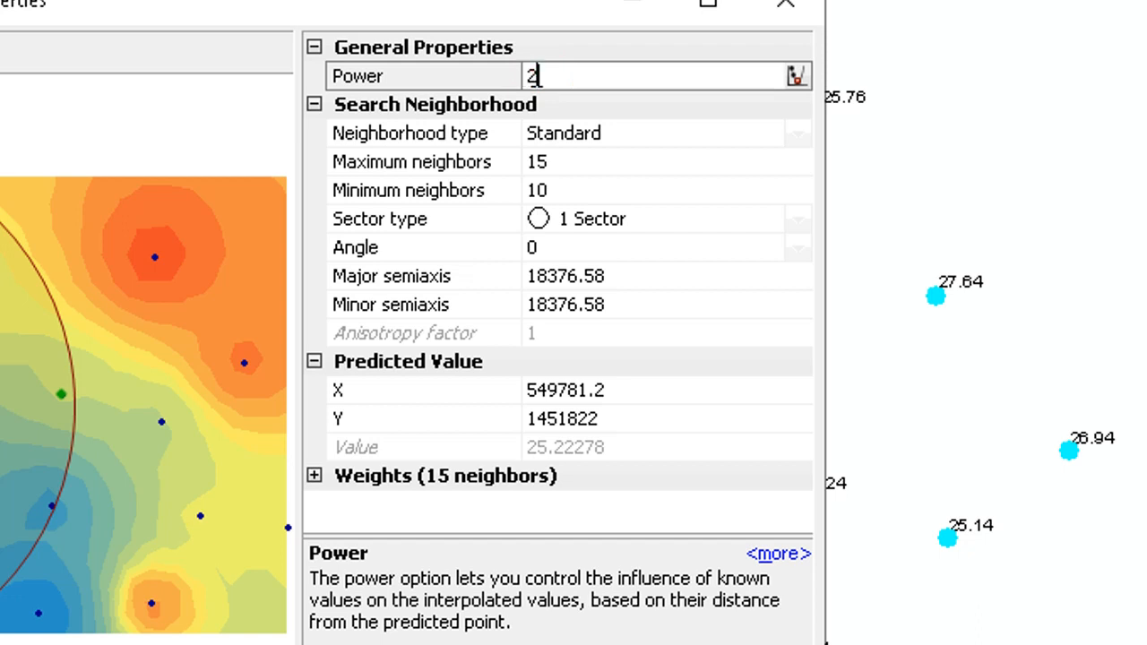
{"action": "left_click_drag", "start_coordinate": [545, 73], "coordinate": [532, 75]}
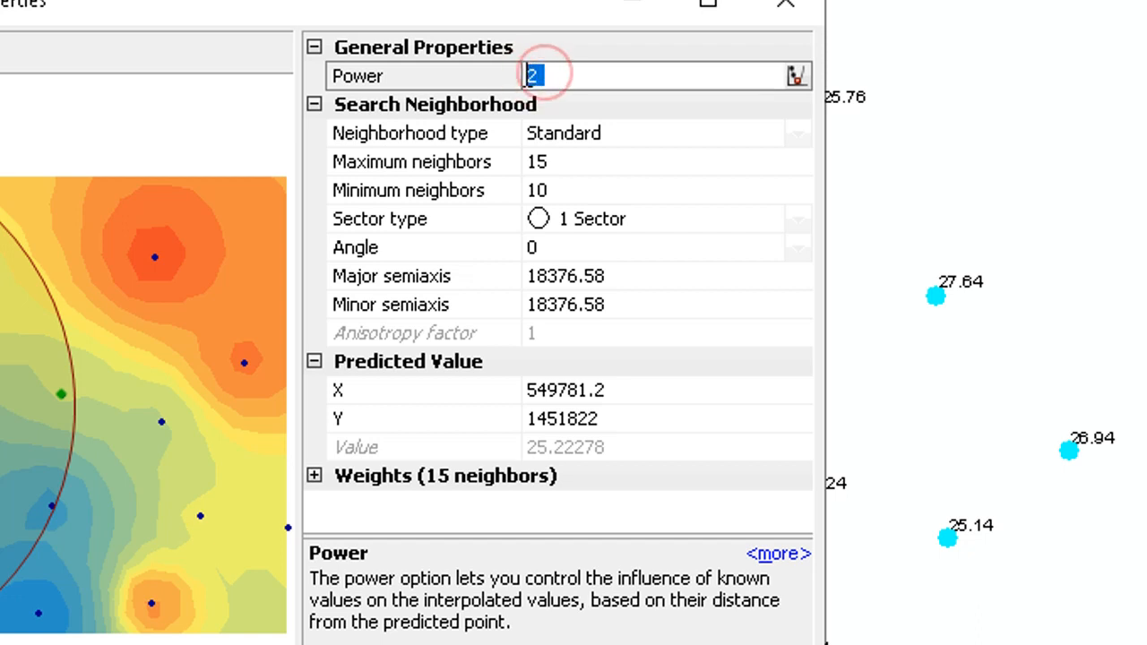
{"action": "left_click", "coordinate": [544, 74]}
{"action": "left_click", "coordinate": [543, 75]}
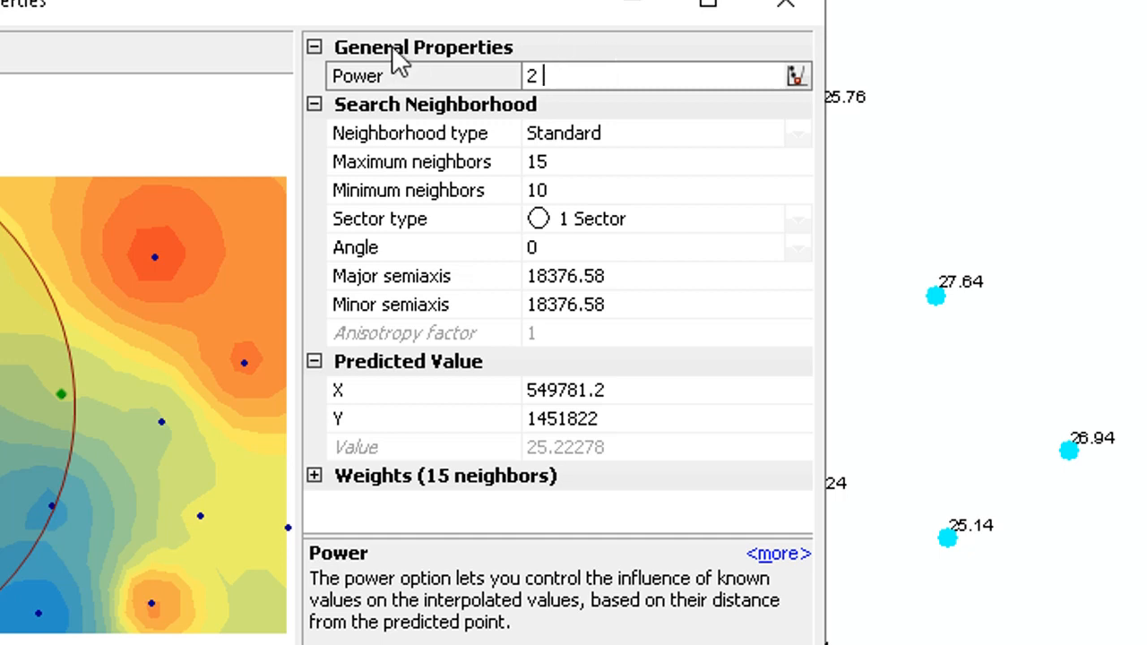
{"action": "left_click", "coordinate": [314, 48]}
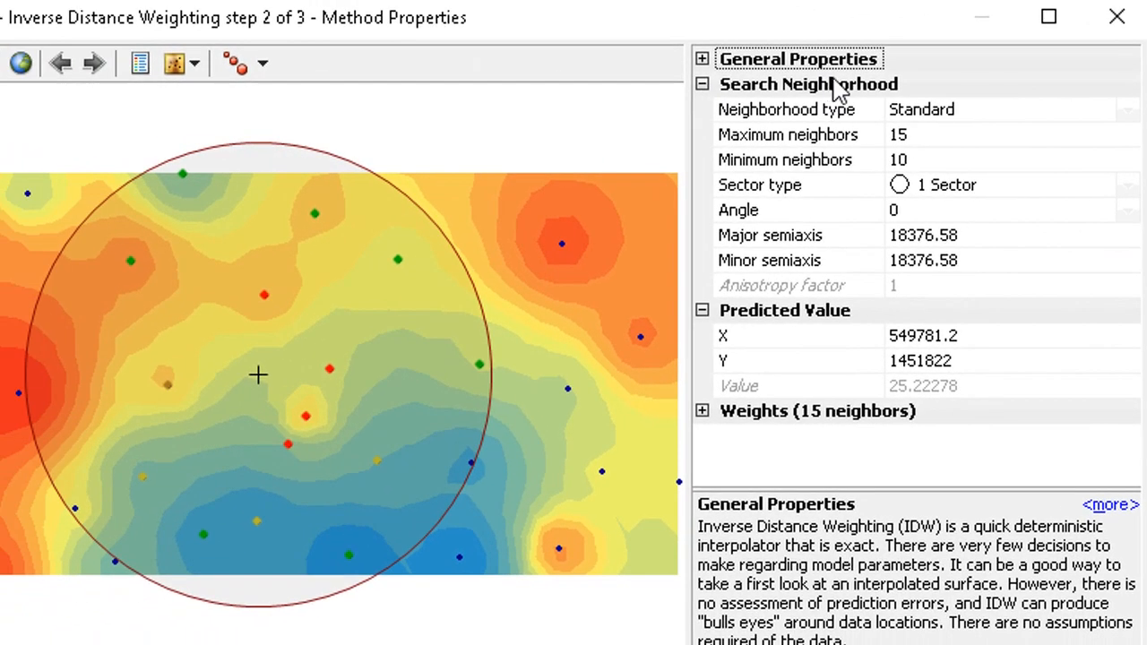
- Review the Search Neighborhood options, keeping the Standard neighborhood type
{"action": "left_click", "coordinate": [464, 77]}
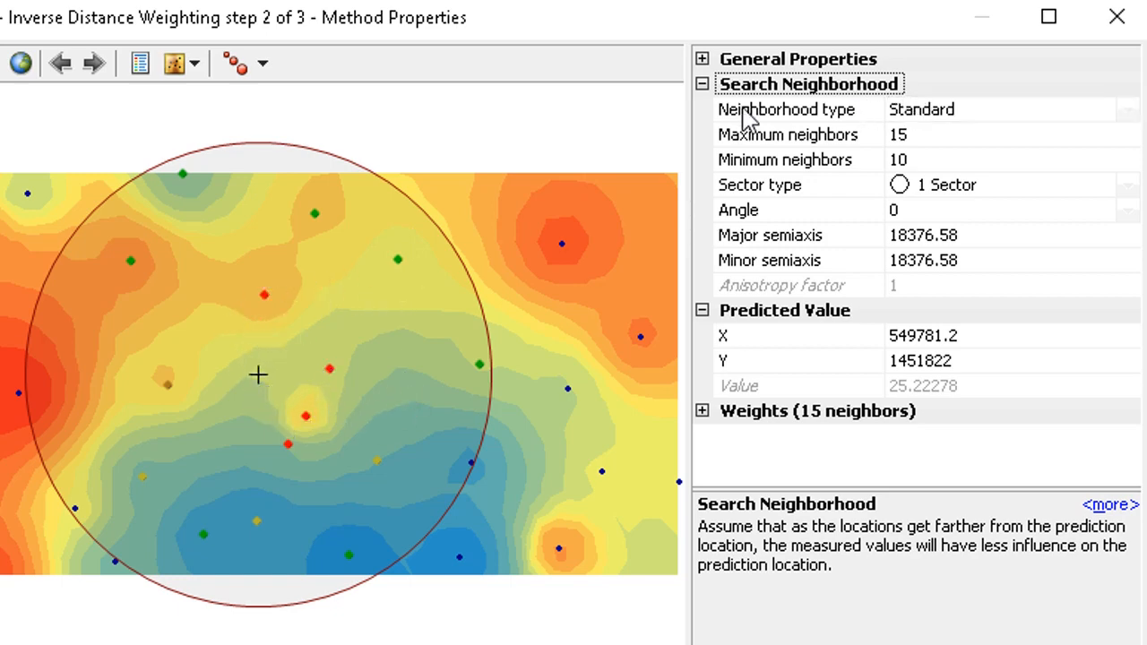
{"action": "left_click", "coordinate": [1000, 117]}
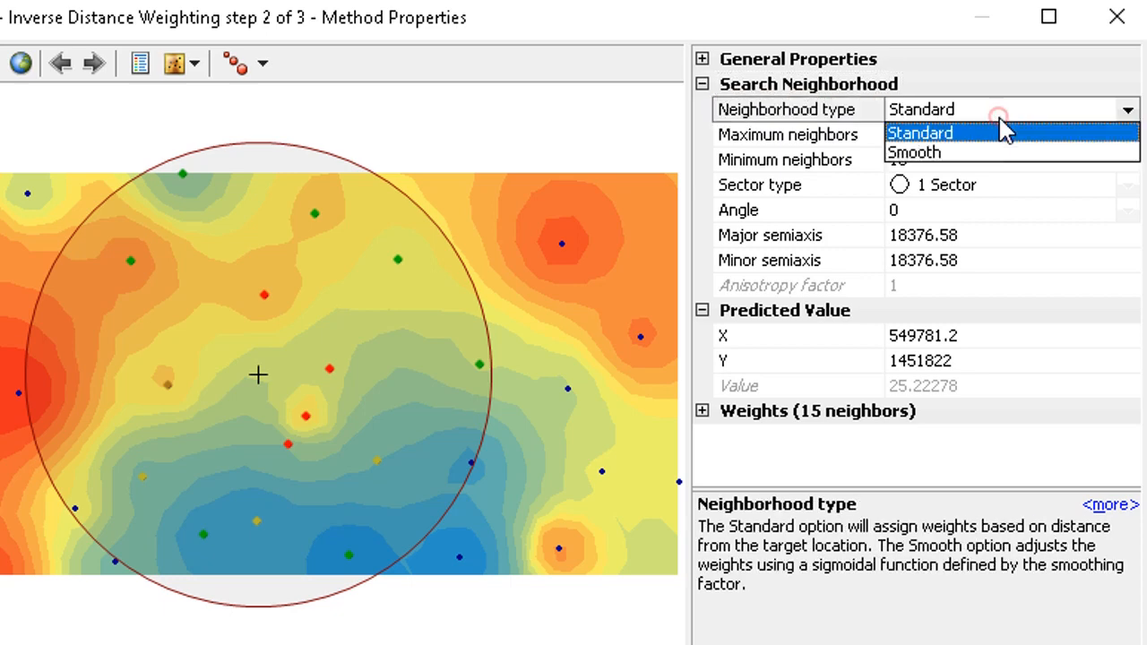
{"action": "left_click", "coordinate": [971, 133]}
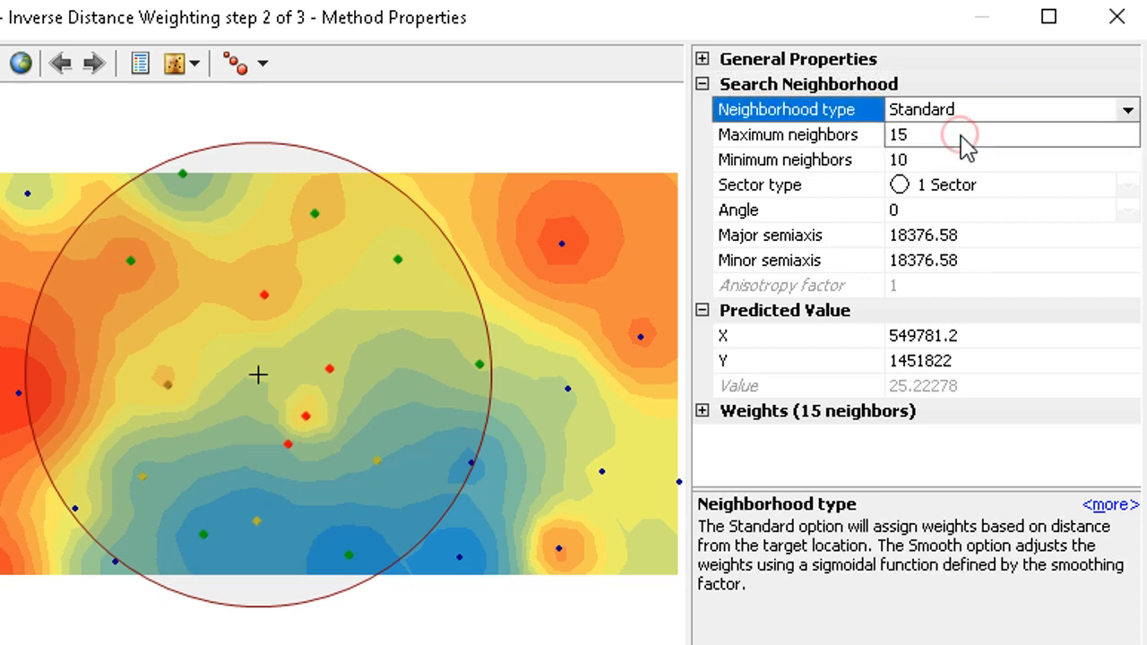
{"action": "left_click", "coordinate": [900, 141]}
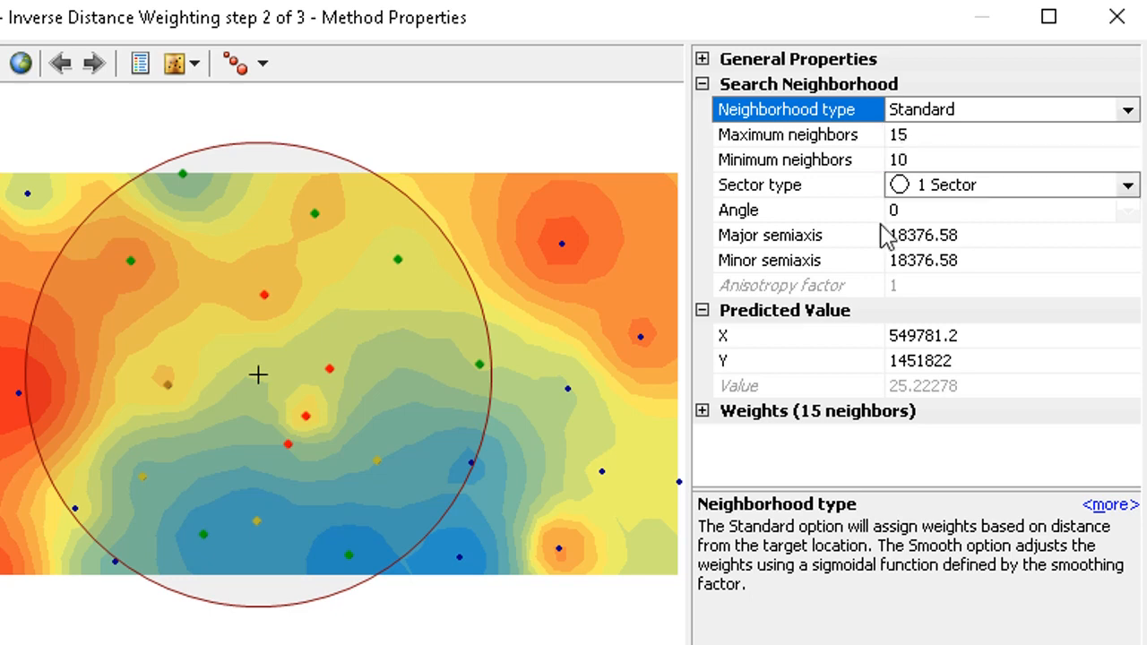
{"action": "left_click_drag", "start_coordinate": [866, 488], "coordinate": [862, 558]}
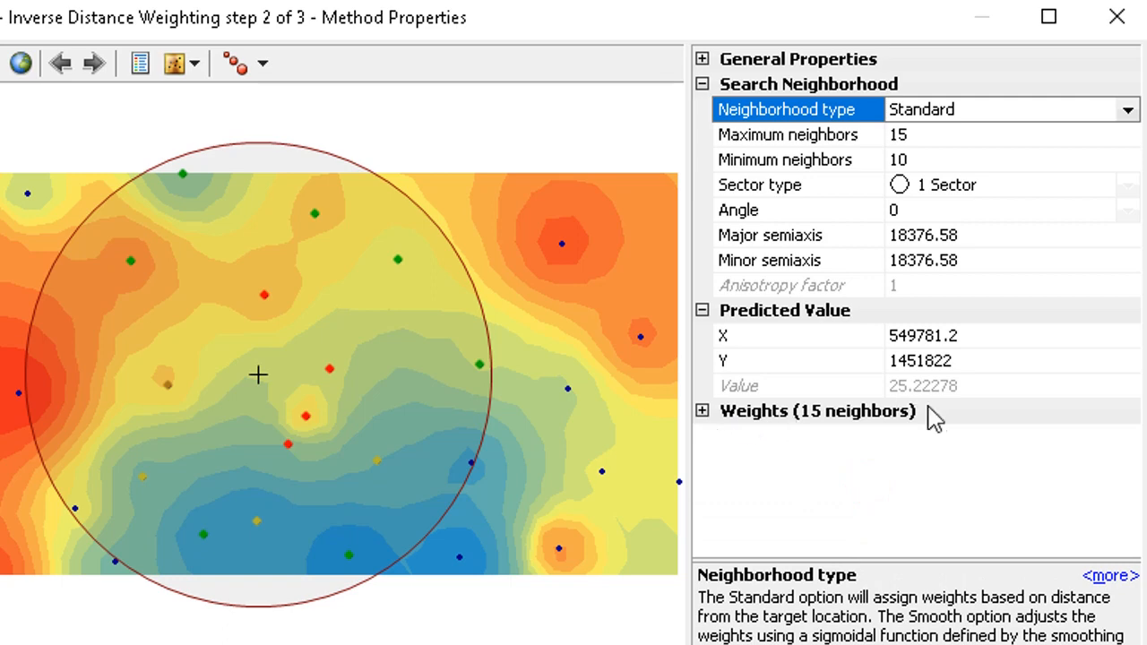
- Set the maximum neighbors to 20
{"action": "left_click", "coordinate": [917, 134]}
{"action": "left_click_drag", "start_coordinate": [916, 134], "coordinate": [857, 142]}
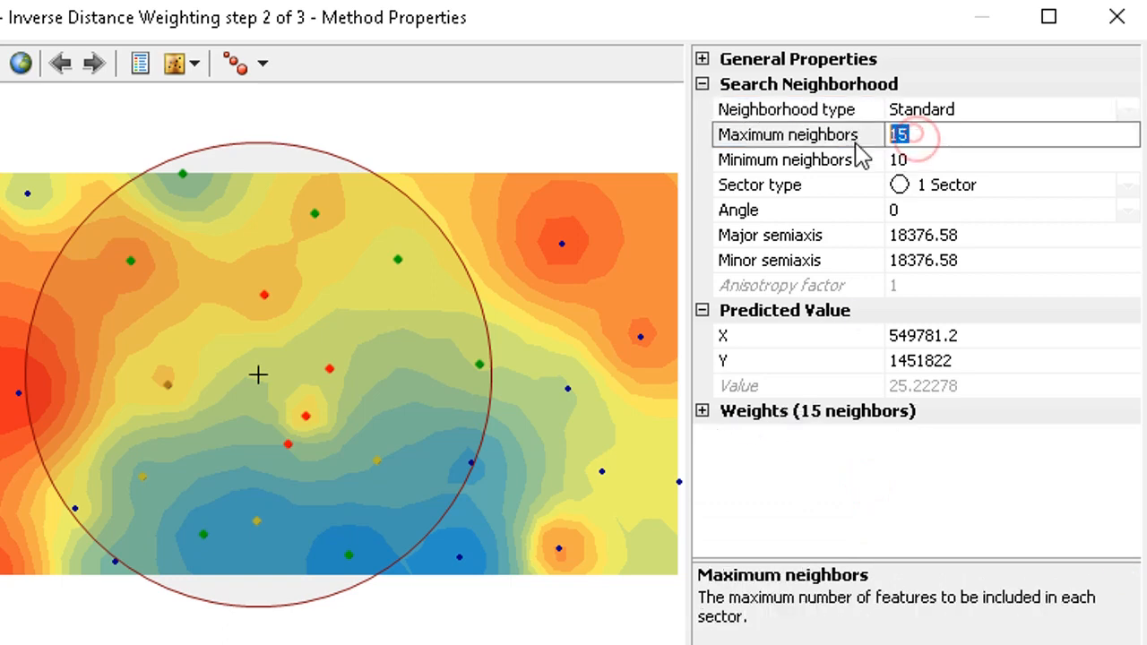
{"action": "left_click", "coordinate": [856, 143]}
{"action": "left_click", "coordinate": [915, 132]}
{"action": "double_click", "coordinate": [912, 133]}
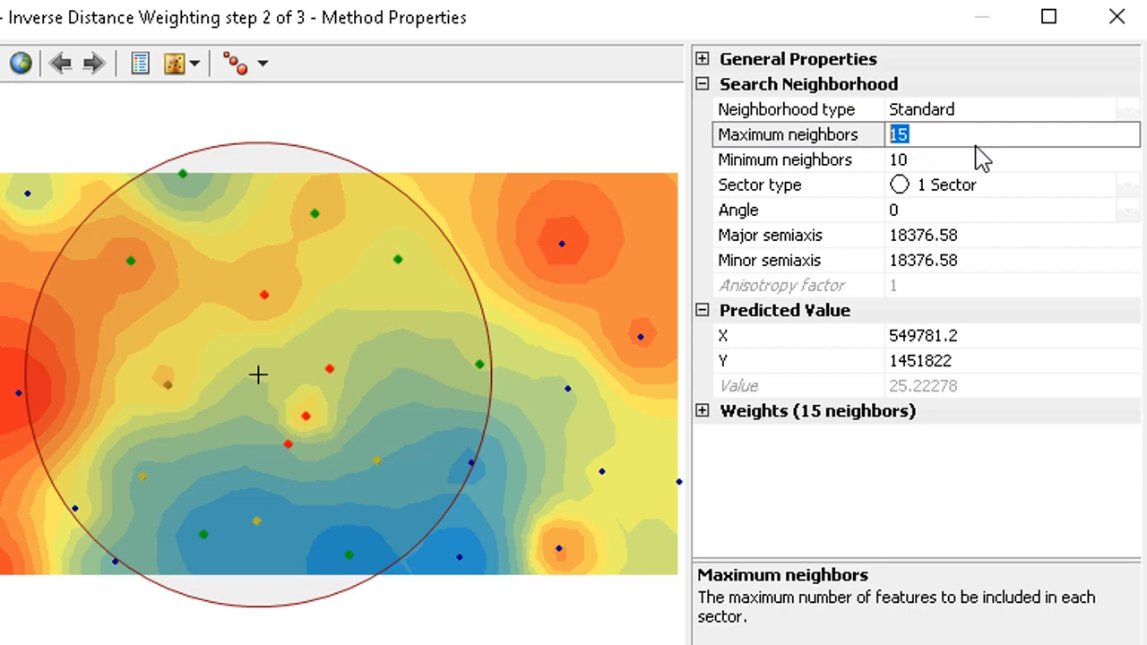
{"action": "type", "text": "20"}
{"action": "left_click", "coordinate": [963, 163]}
{"action": "left_click", "coordinate": [963, 163]}
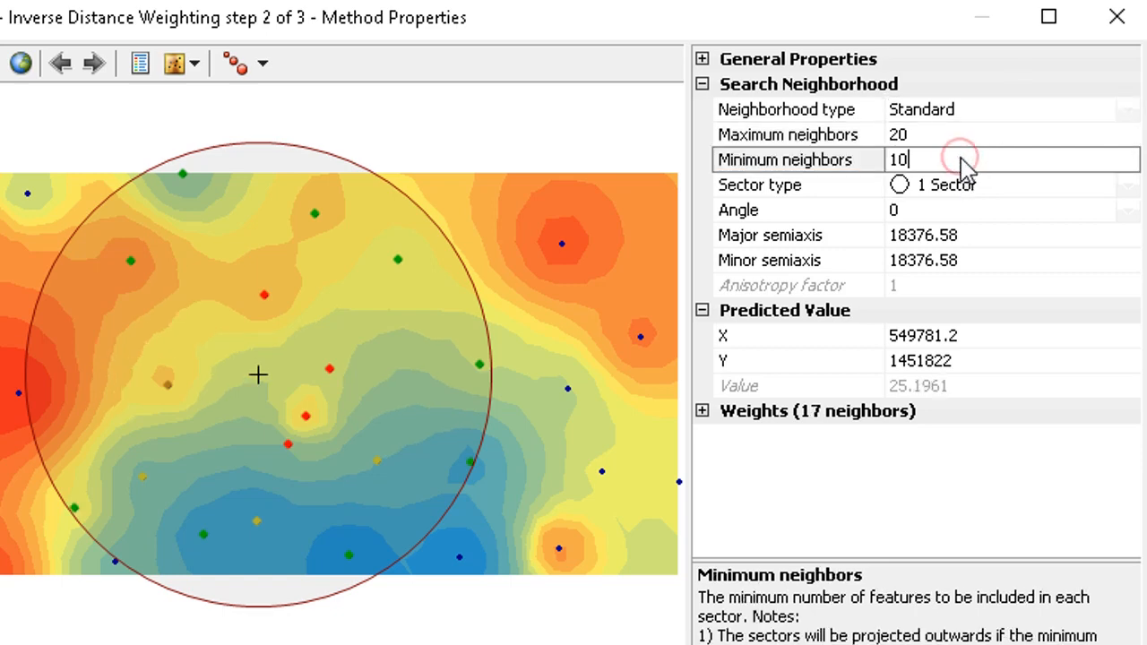
- Restore the maximum neighbors to 15
{"action": "left_click", "coordinate": [960, 145]}
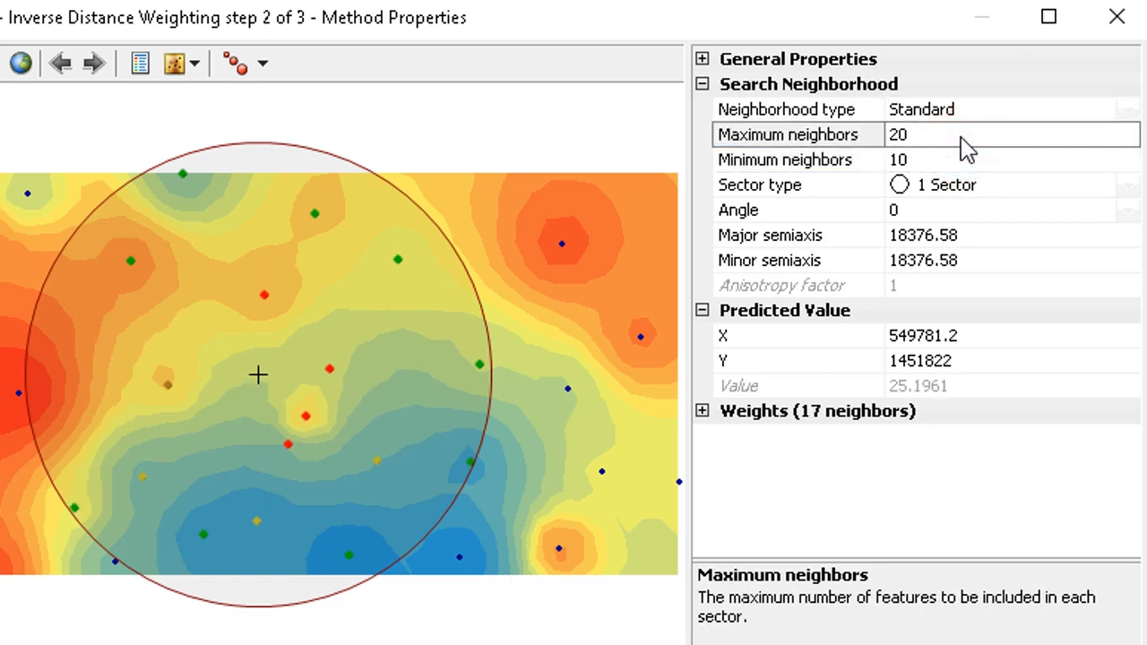
{"action": "left_click_drag", "start_coordinate": [919, 141], "coordinate": [891, 139]}
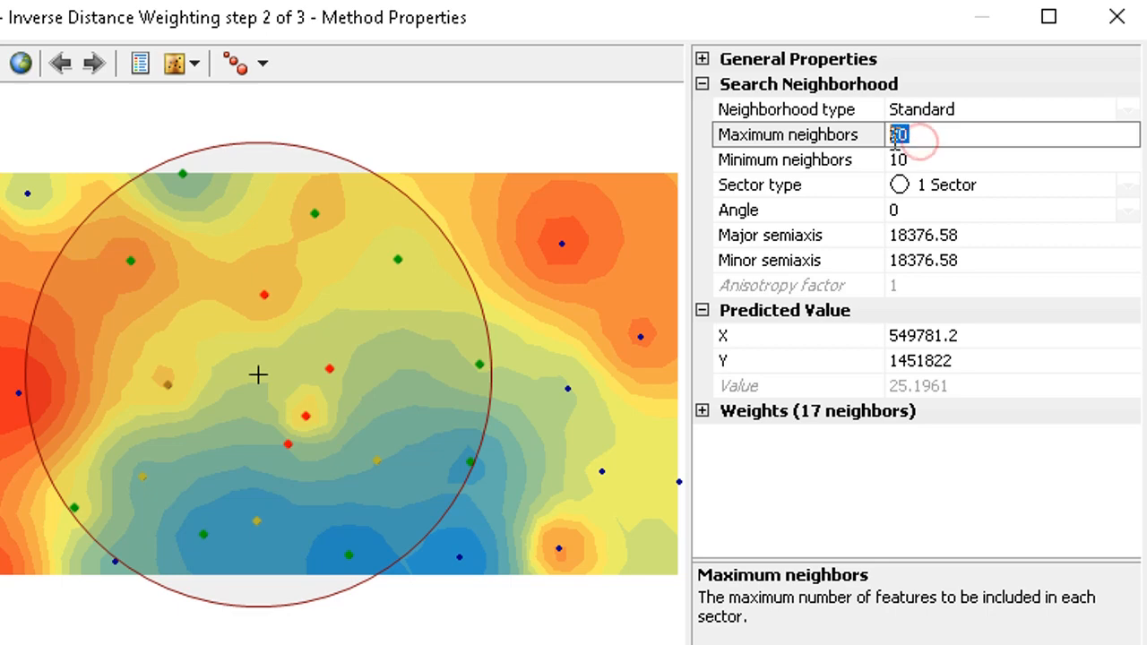
{"action": "left_click", "coordinate": [893, 138]}
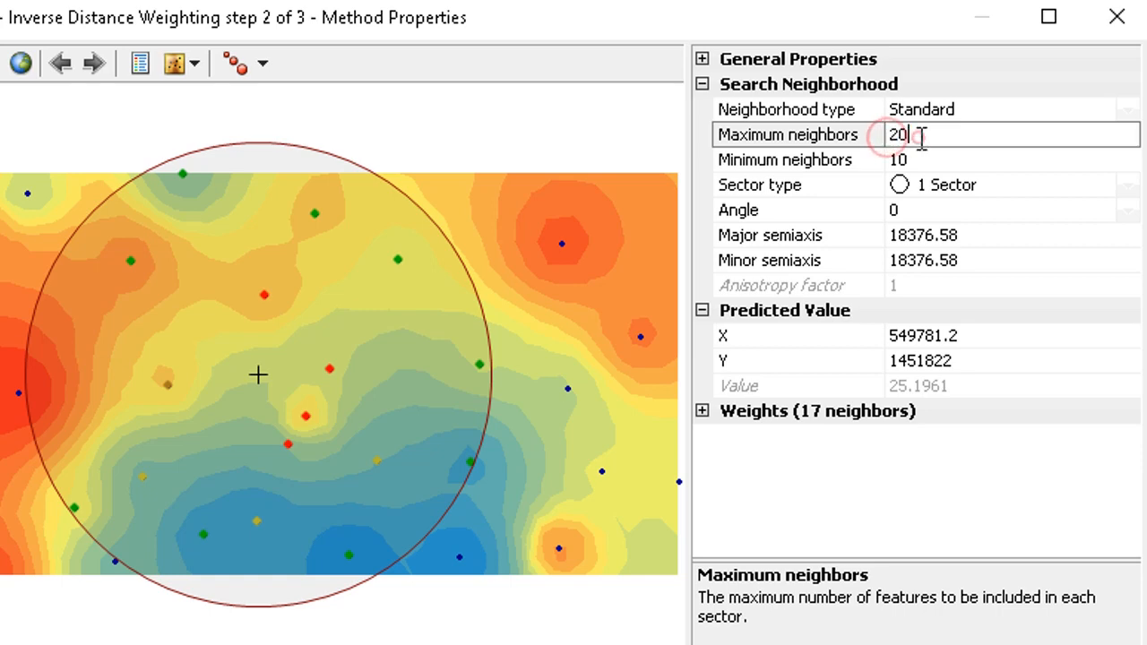
{"action": "double_click", "coordinate": [894, 135]}
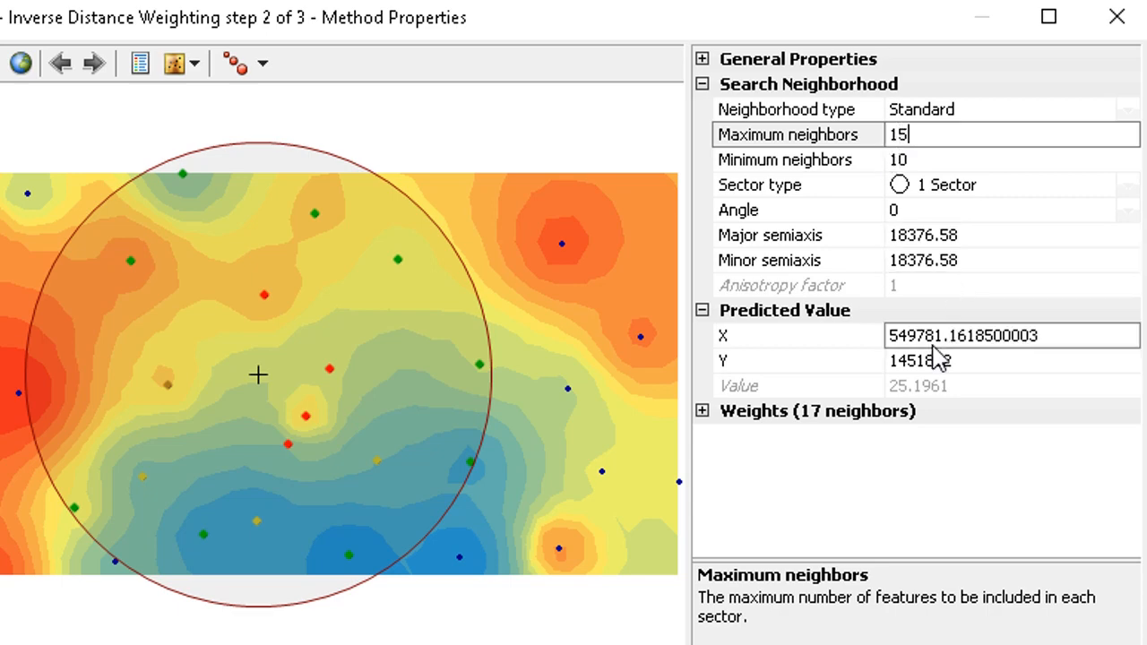
{"action": "left_click", "coordinate": [986, 159]}
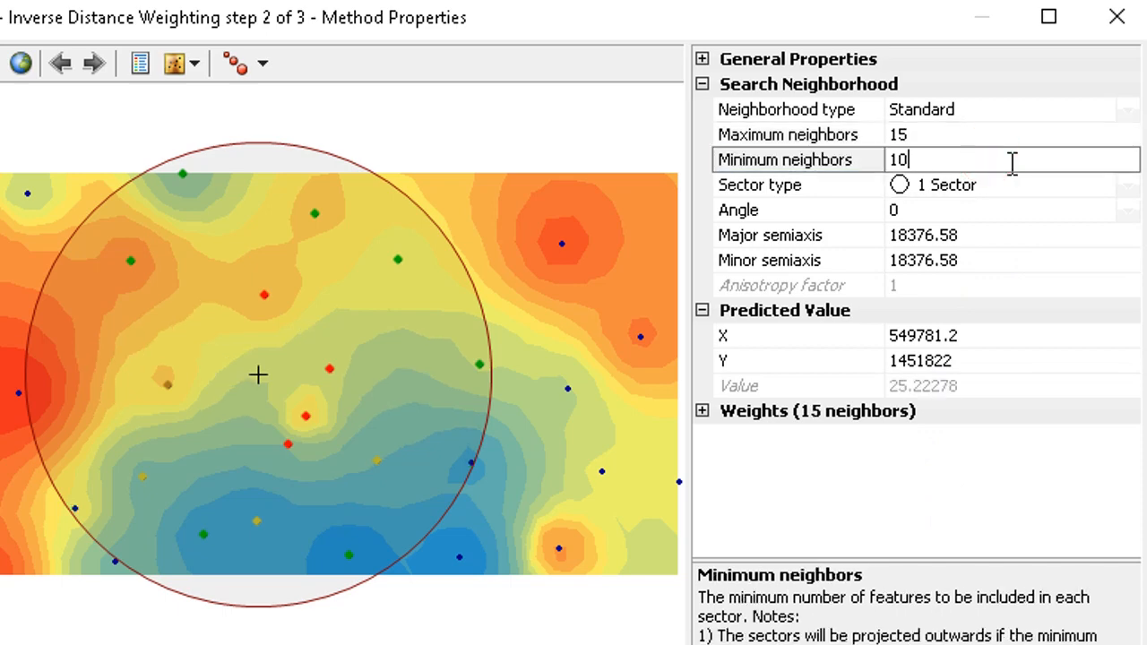
- Try the 4 Sectors search neighborhood sector type, then switch back to 1 Sector
{"action": "left_click", "coordinate": [838, 142]}
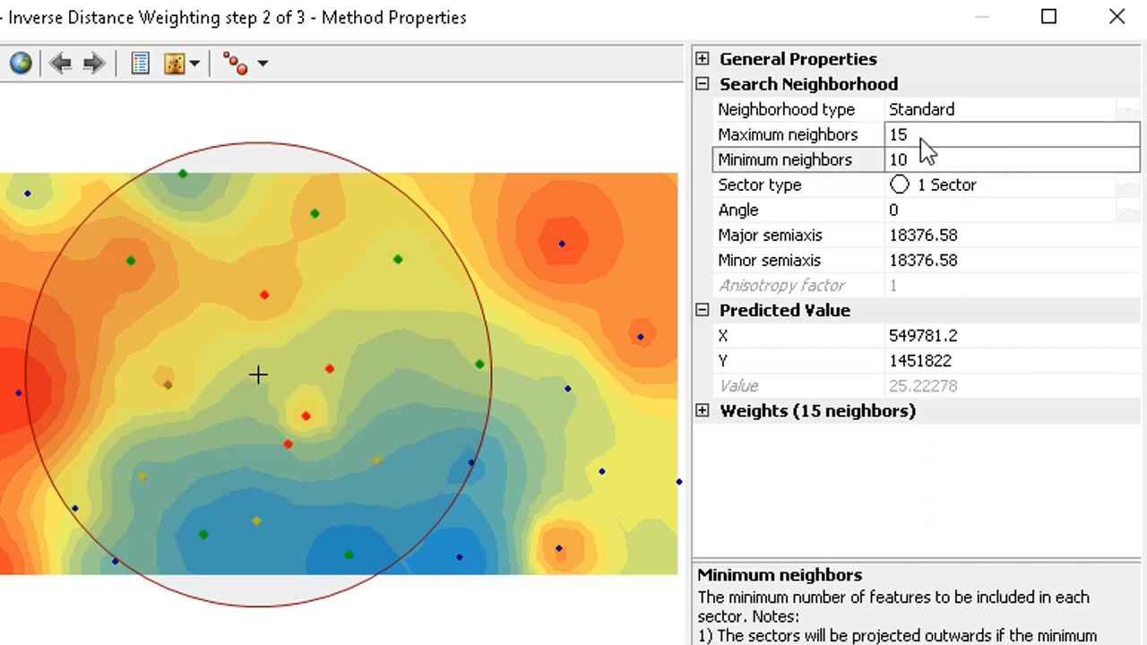
{"action": "left_click", "coordinate": [839, 158]}
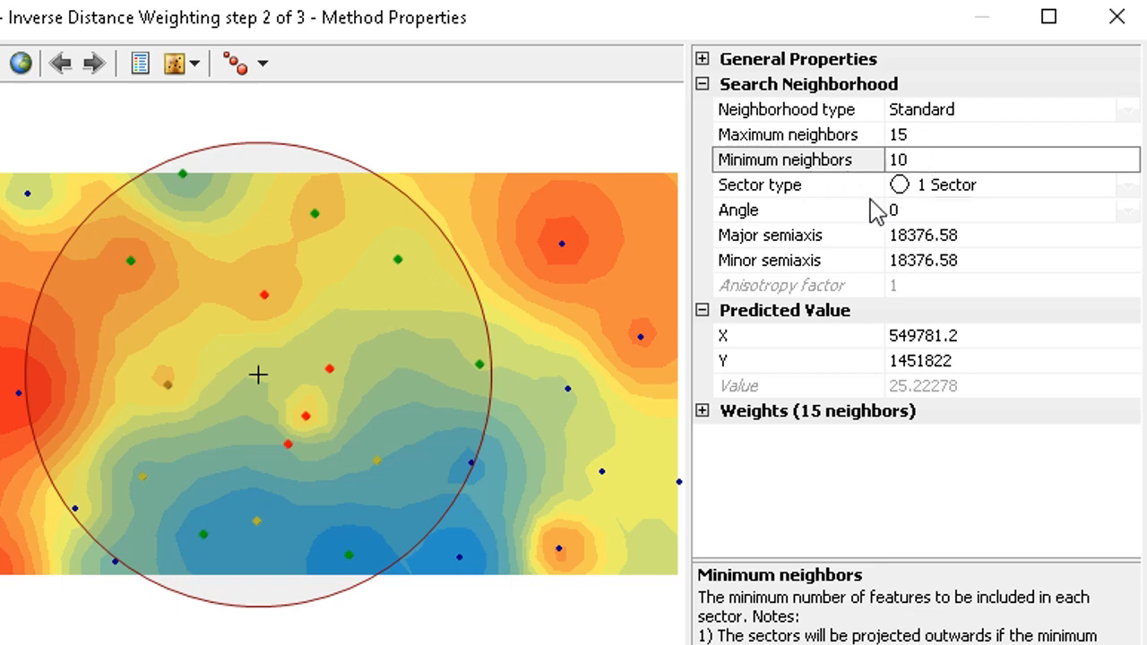
{"action": "left_click", "coordinate": [936, 190]}
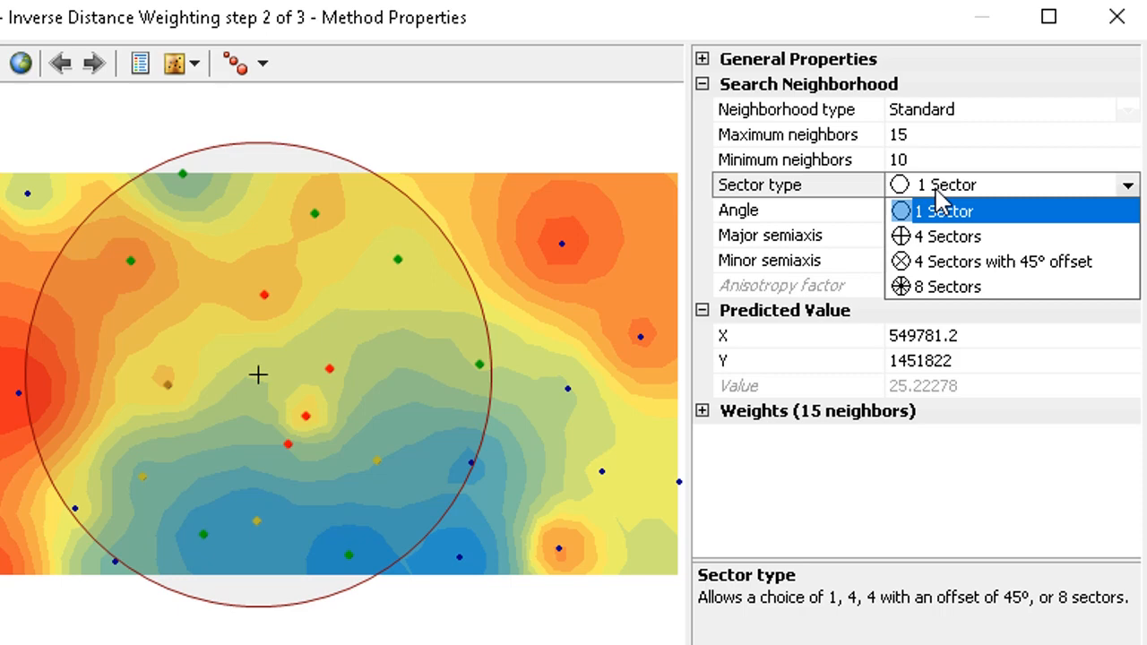
{"action": "left_click", "coordinate": [945, 236]}
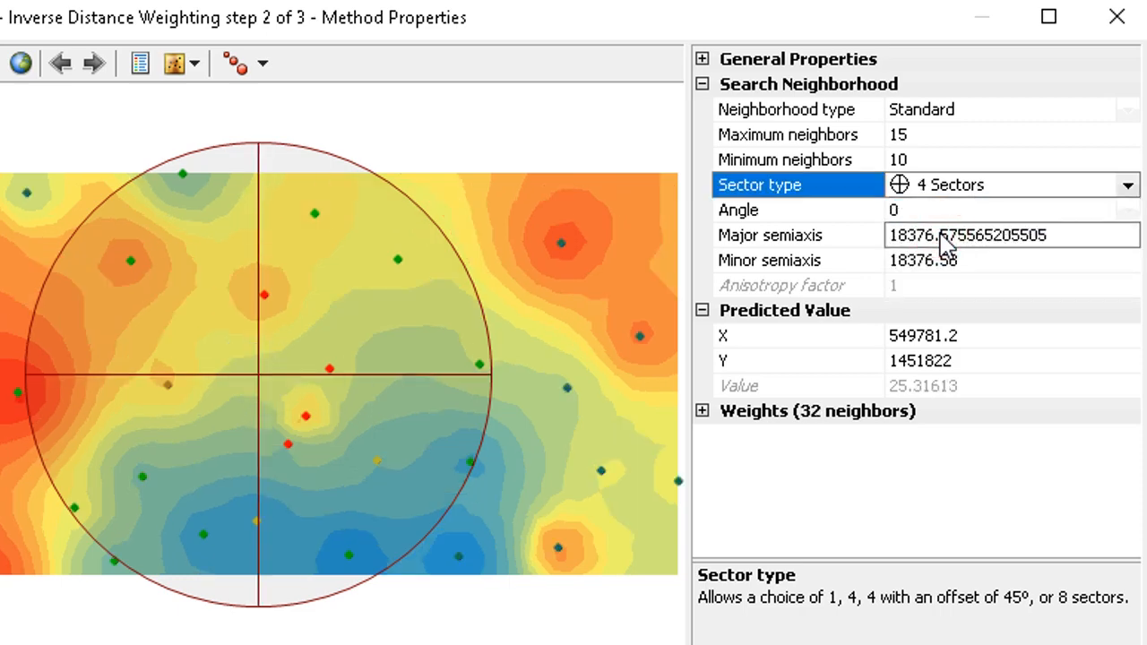
{"action": "left_click", "coordinate": [968, 185]}
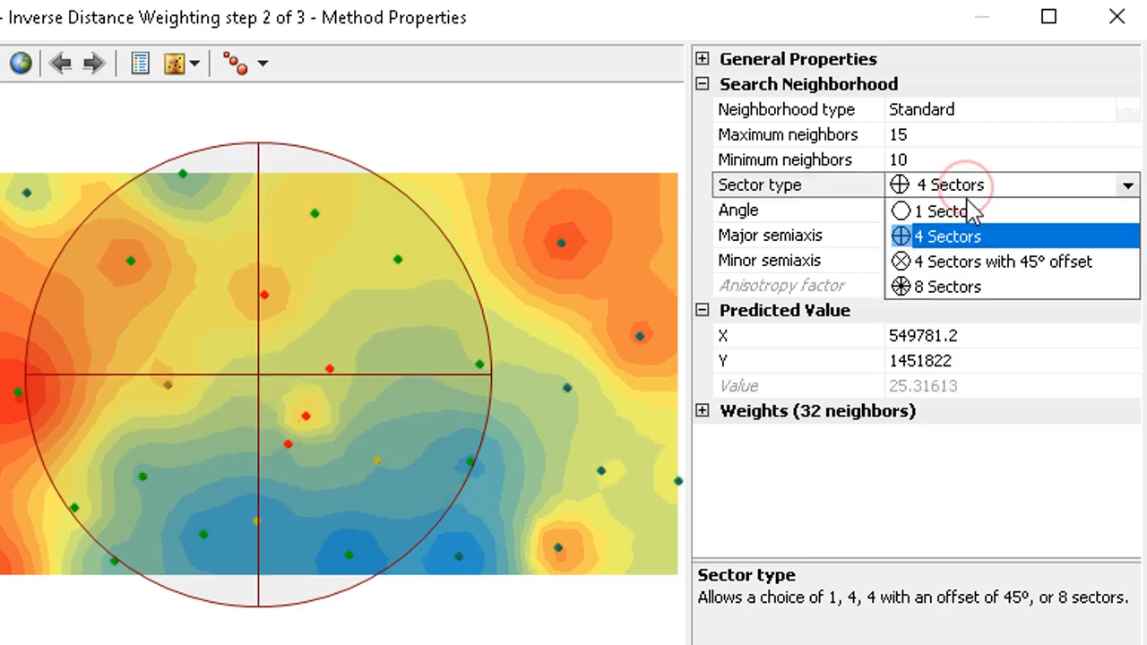
{"action": "left_click", "coordinate": [968, 206]}
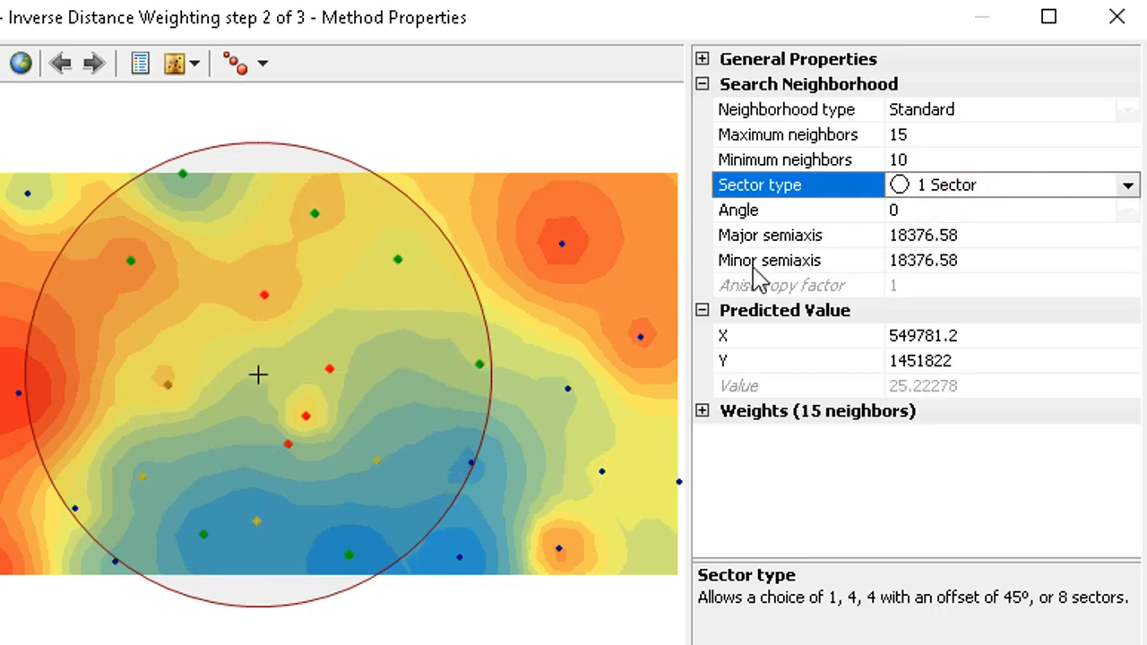
- Try setting the major semiaxis to 10376.58 to make the search neighborhood elliptical
{"action": "left_click", "coordinate": [901, 236]}
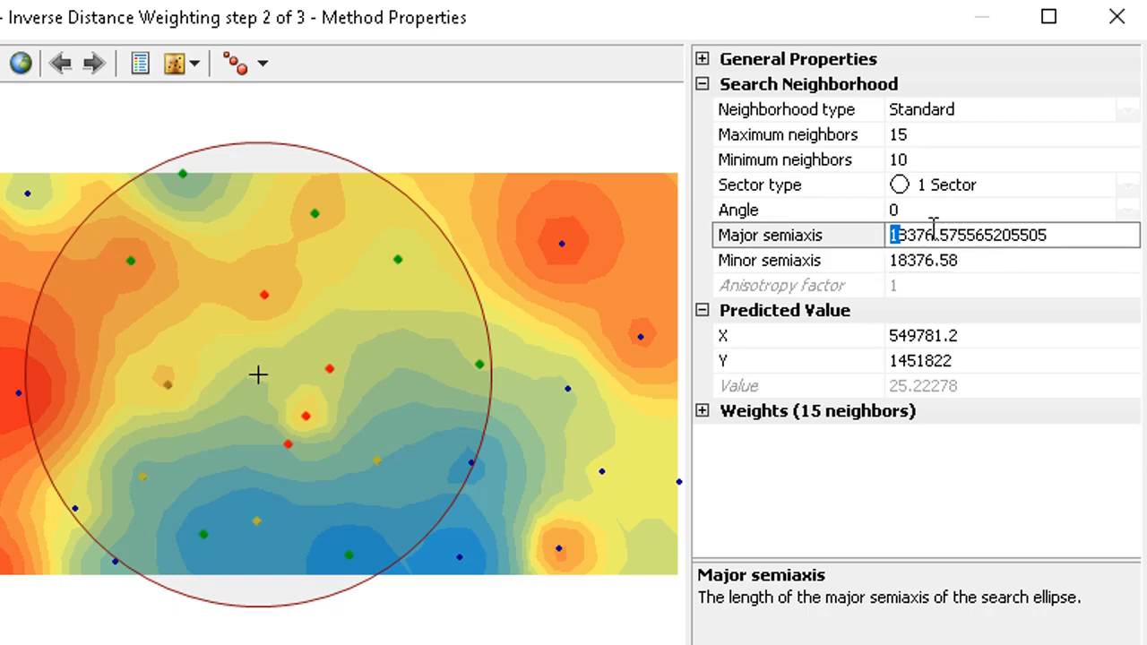
{"action": "mouse_move", "coordinate": [908, 235]}
{"action": "left_mouse_down"}
{"action": "mouse_move", "coordinate": [889, 235]}
{"action": "mouse_move", "coordinate": [911, 245]}
{"action": "left_mouse_up"}
{"action": "left_click", "coordinate": [885, 233]}
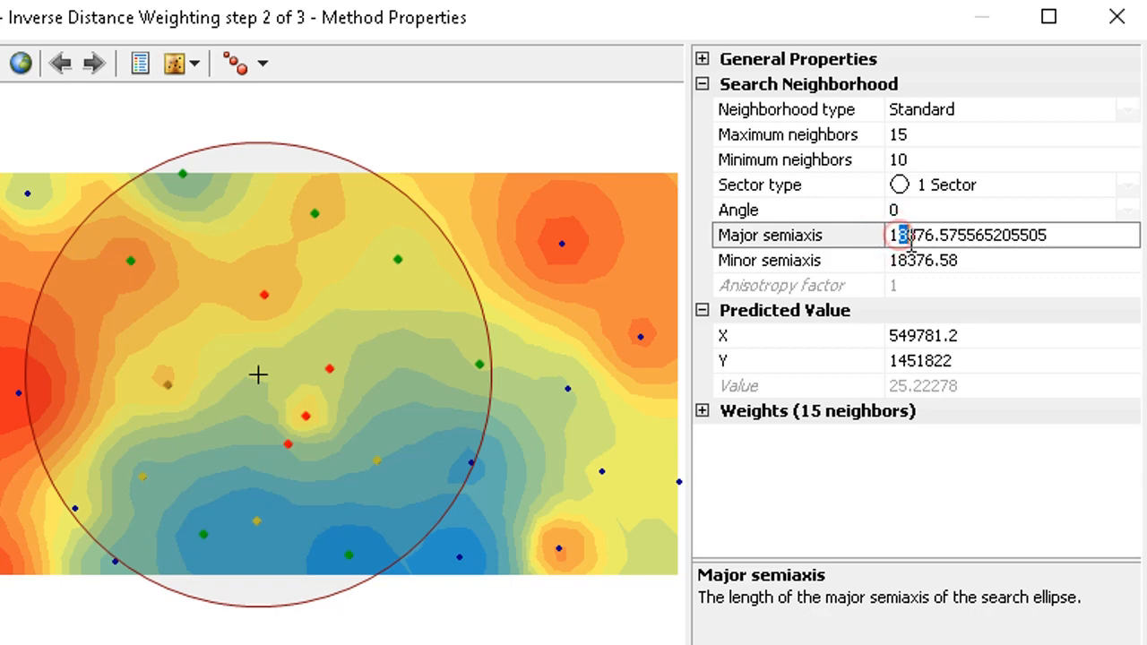
{"action": "left_click", "coordinate": [906, 236]}
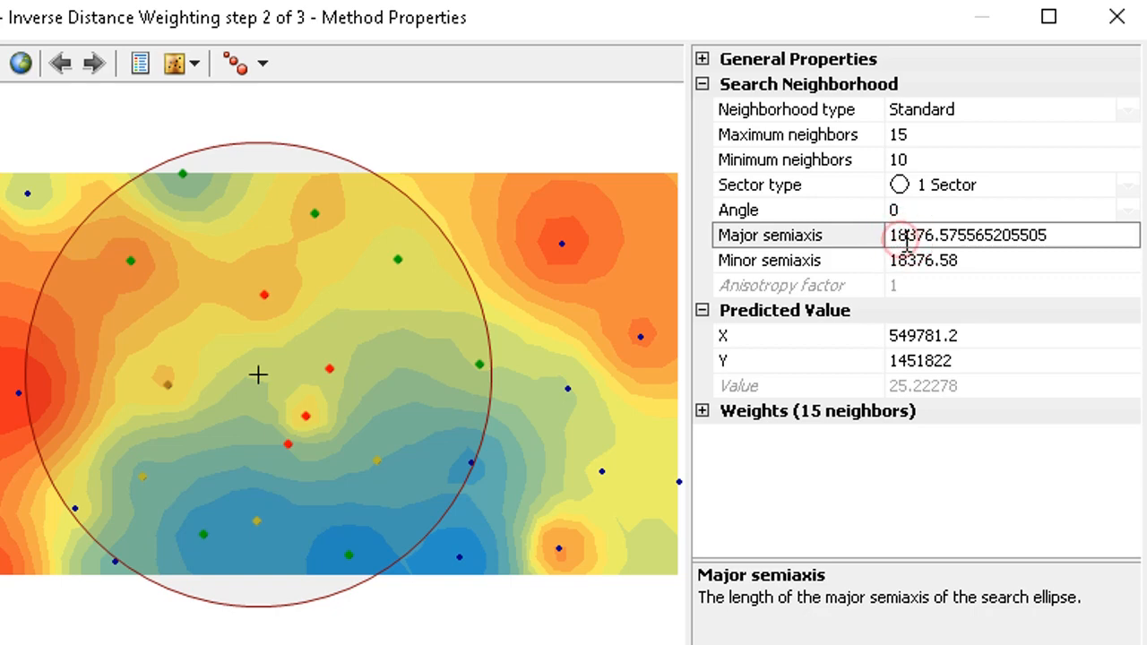
{"action": "left_click", "coordinate": [906, 237]}
{"action": "key", "text": "BackSpace"}
{"action": "type", "text": "0"}
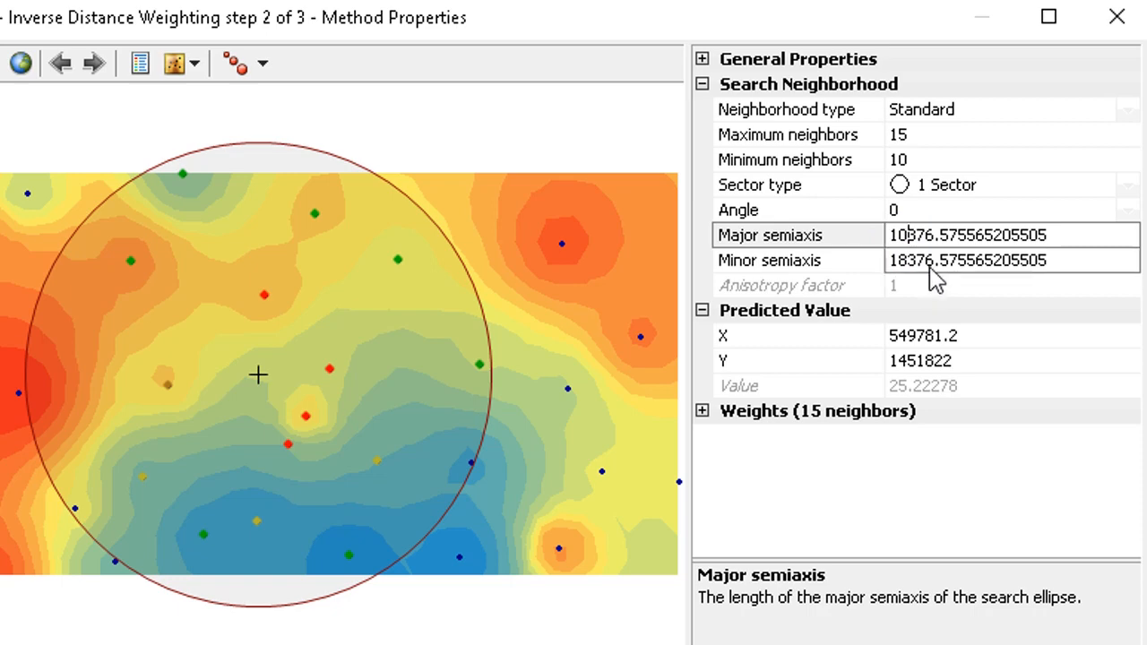
{"action": "left_click", "coordinate": [928, 266]}
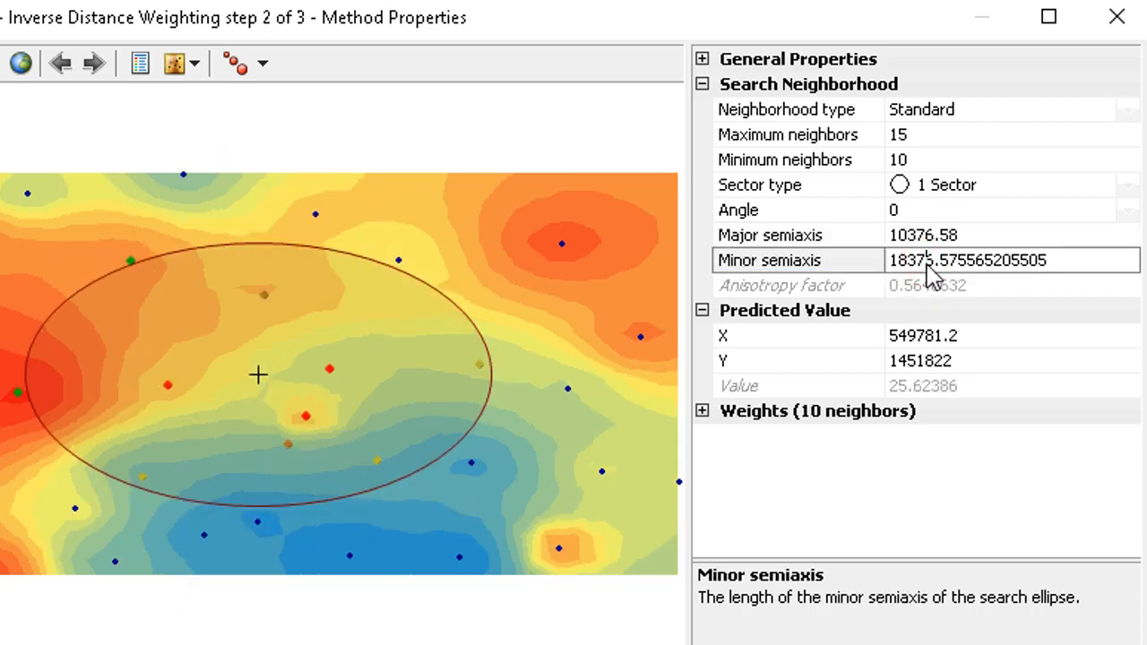
{"action": "left_click", "coordinate": [923, 244]}
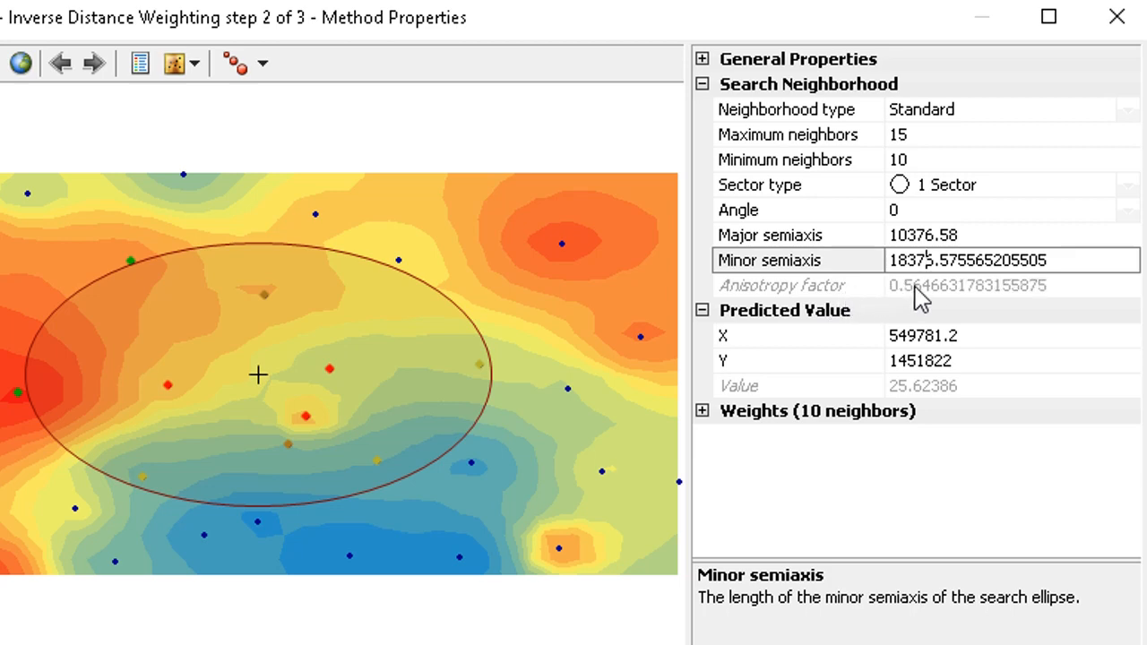
{"action": "left_click", "coordinate": [916, 288]}
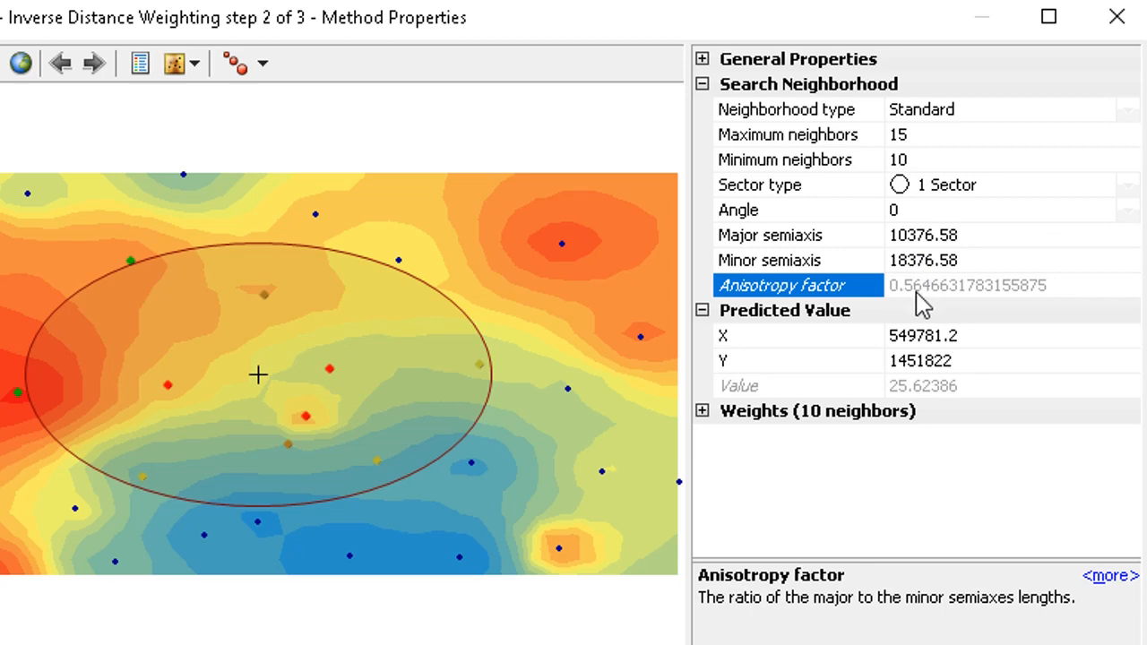
- Restore the major semiaxis to 18376.58 so the search neighborhood is circular again
{"action": "left_click", "coordinate": [922, 235]}
{"action": "left_click", "coordinate": [907, 234]}
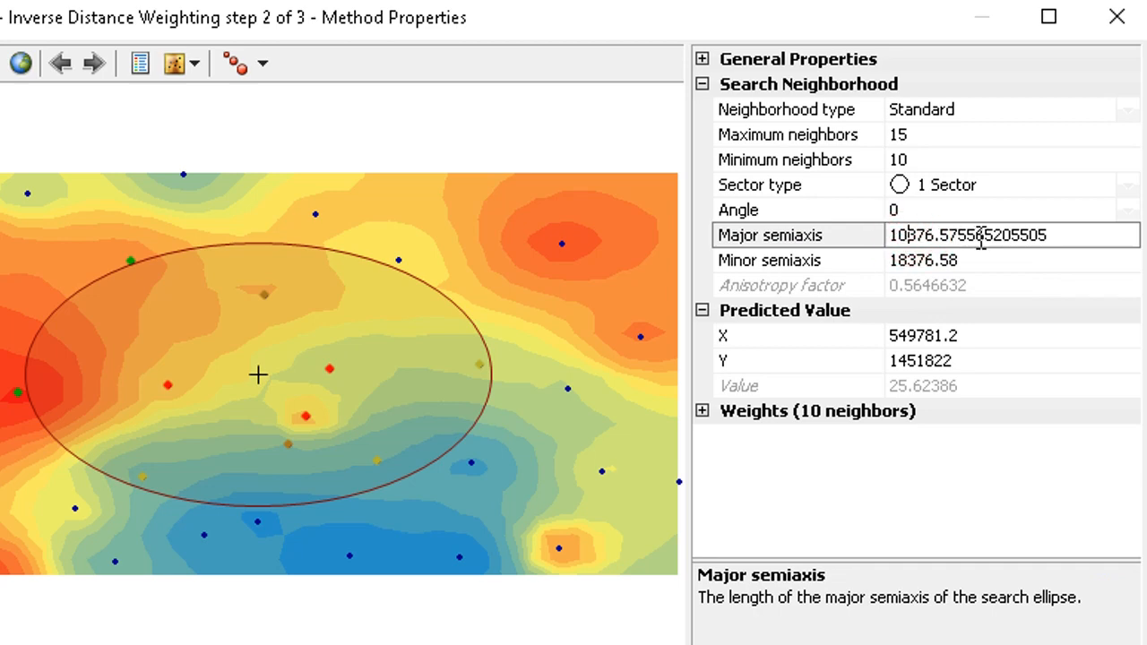
{"action": "key", "text": "BackSpace"}
{"action": "type", "text": "8"}
{"action": "left_click", "coordinate": [972, 259]}
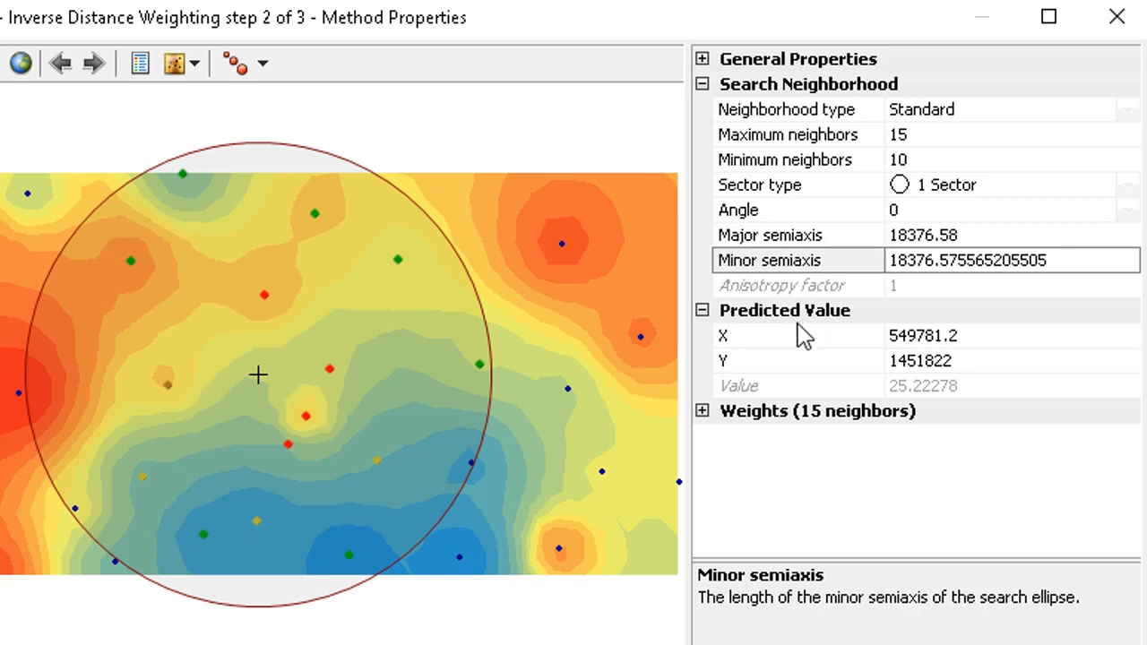
- Move the prediction location to the centre of the preview and expand the neighbor Weights list
{"action": "left_click", "coordinate": [260, 317]}
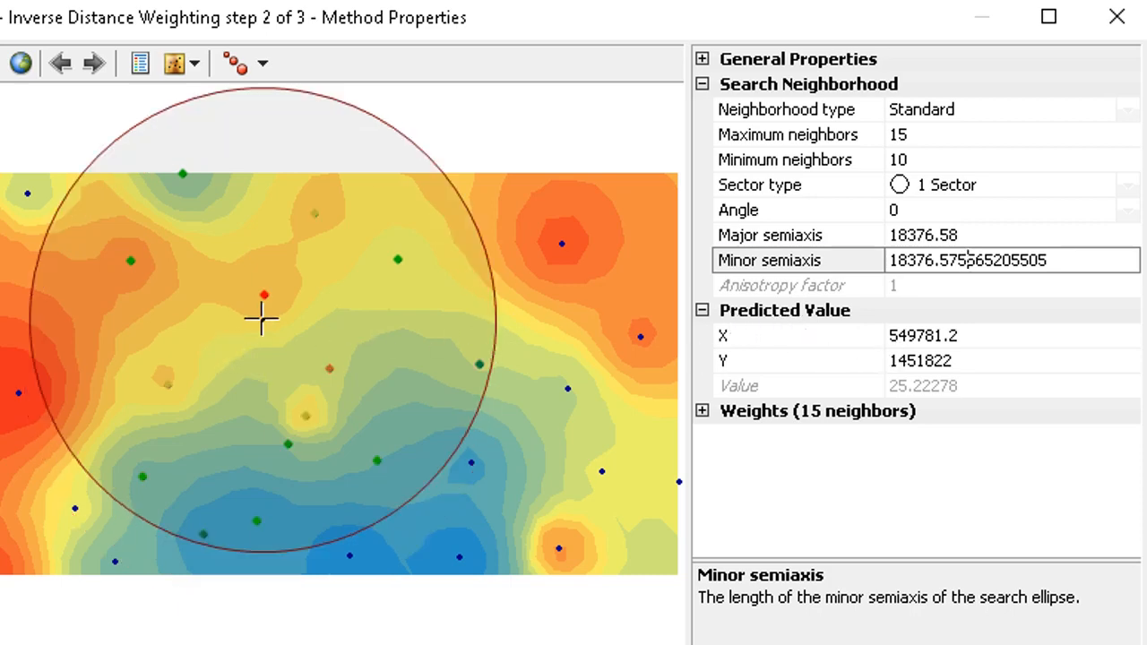
{"action": "left_click", "coordinate": [394, 322]}
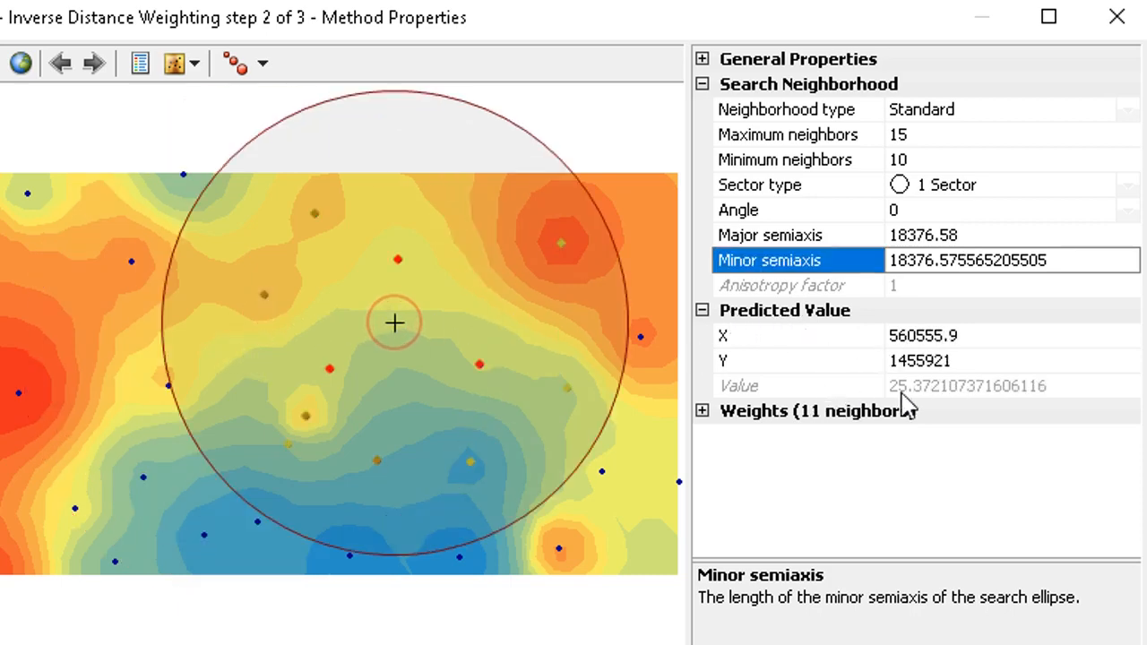
{"action": "left_click", "coordinate": [703, 413]}
{"action": "scroll", "coordinate": [855, 440], "scroll_direction": "down", "scroll_amount": 2}
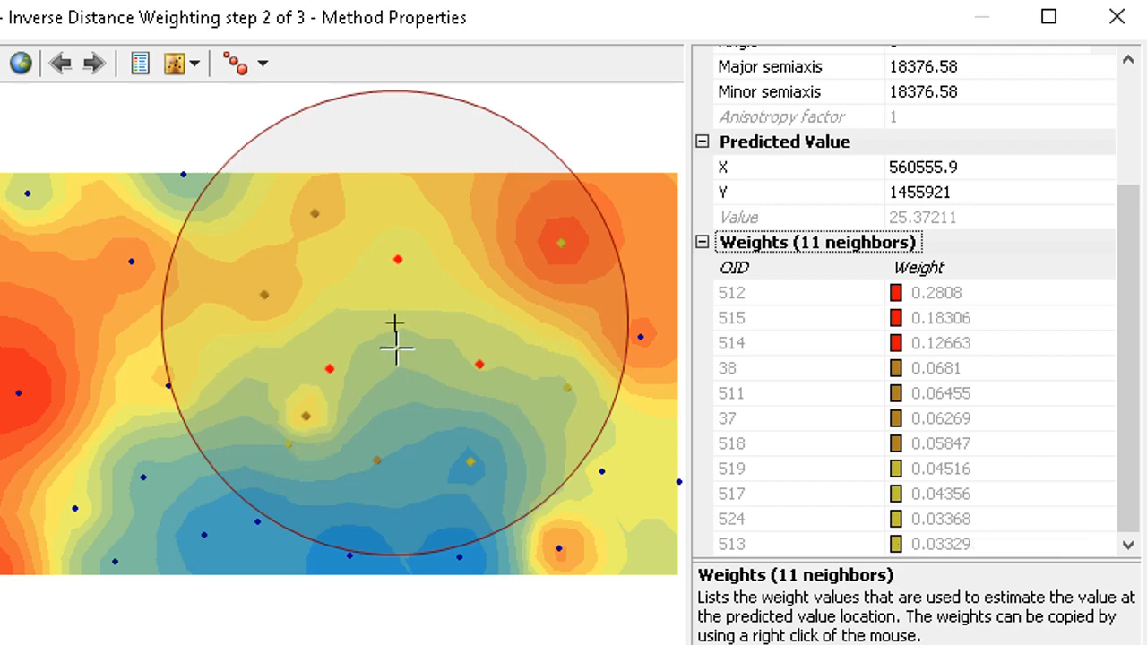
{"action": "scroll", "coordinate": [846, 370], "scroll_direction": "up", "scroll_amount": 3}
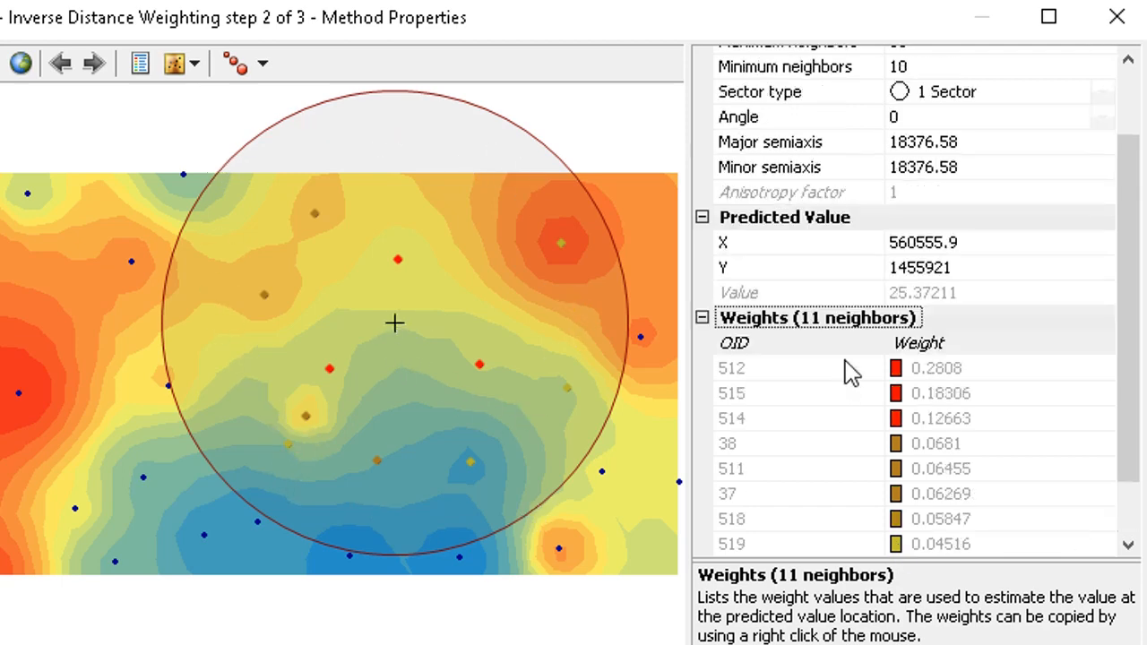
- Collapse the Weights, Predicted Value and Search Neighborhood property groups
{"action": "left_click", "coordinate": [702, 411]}
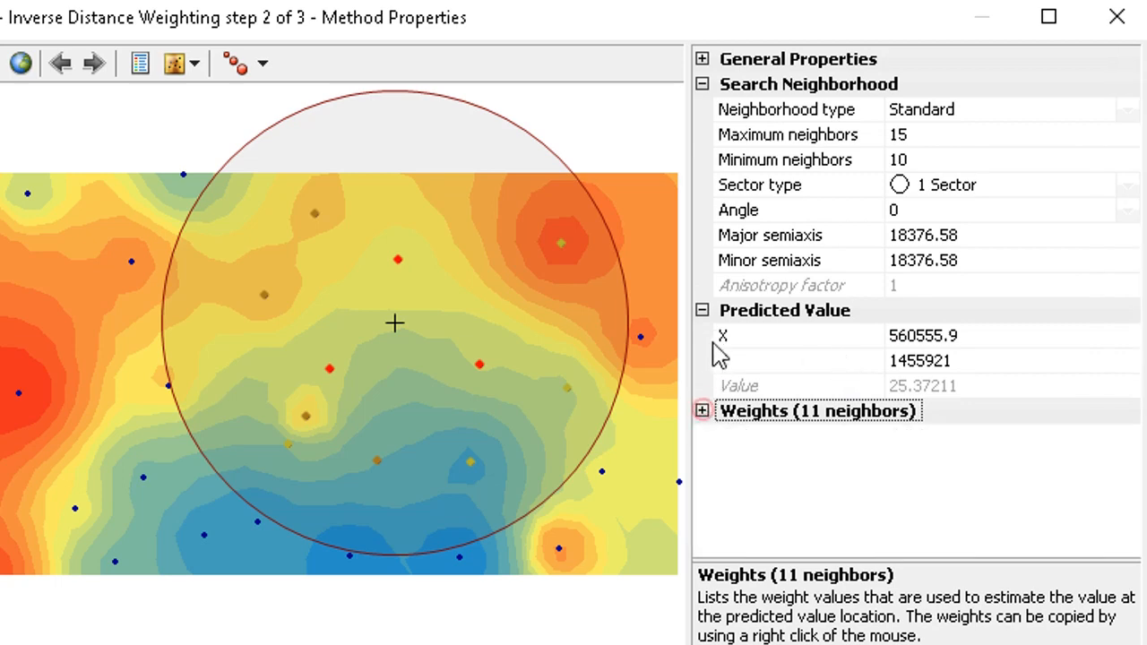
{"action": "left_click", "coordinate": [702, 310]}
{"action": "left_click", "coordinate": [702, 83]}
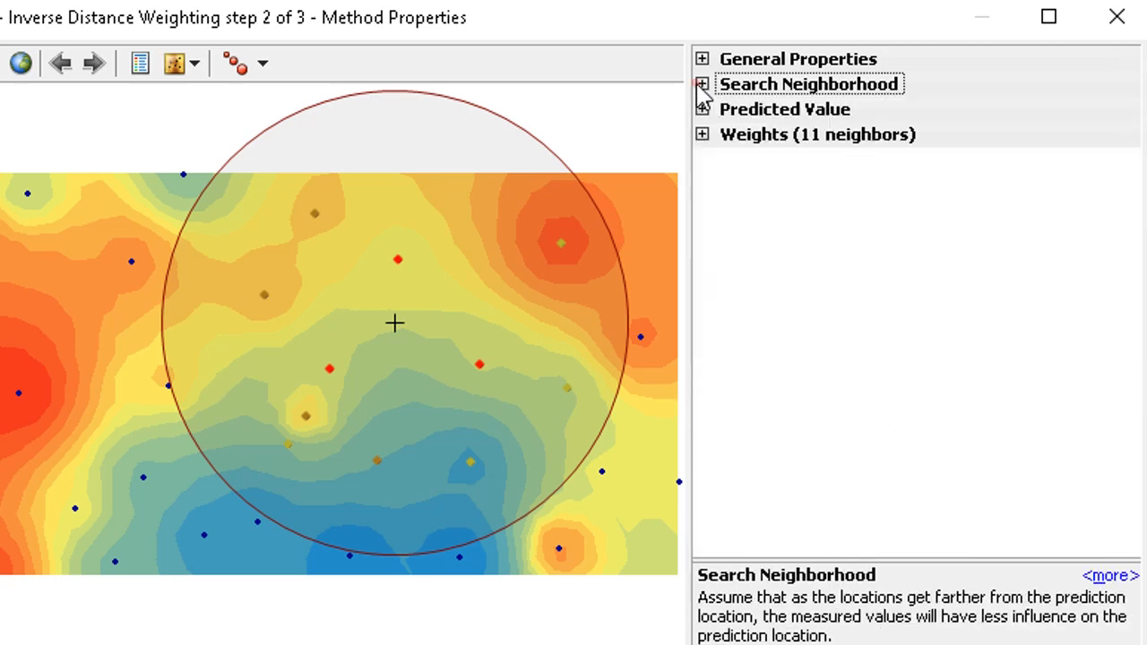
{"action": "left_click", "coordinate": [790, 217]}
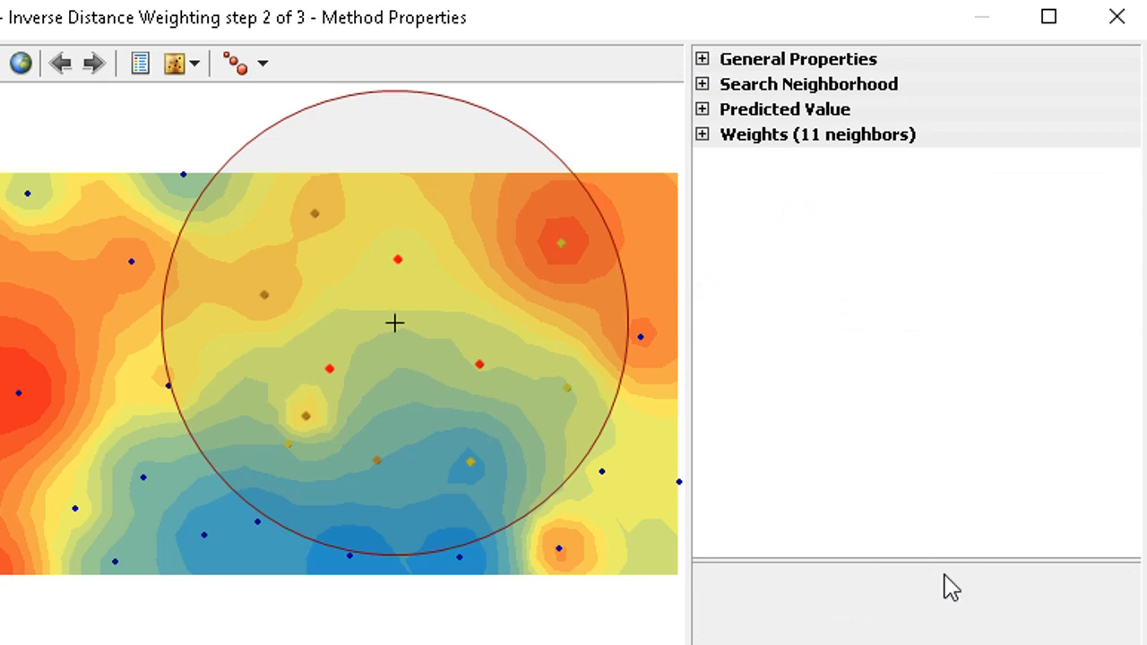
- Enlarge the data points in the preview, then return them to the default size
{"action": "left_click", "coordinate": [262, 70]}
{"action": "left_click", "coordinate": [289, 162]}
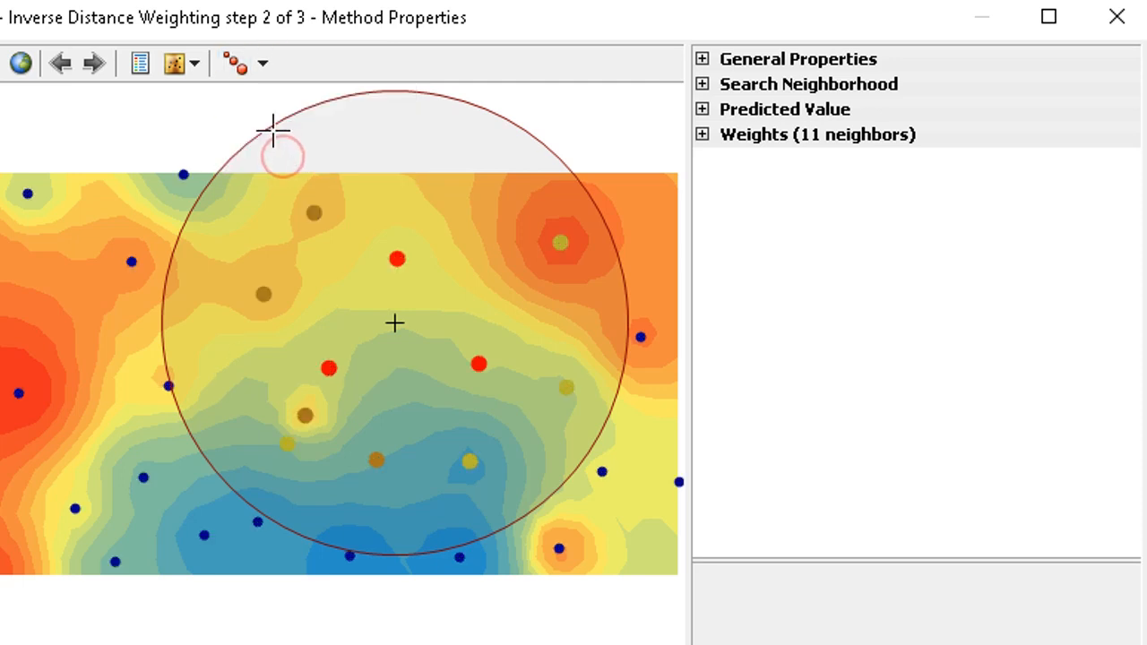
{"action": "left_click", "coordinate": [269, 70]}
{"action": "left_click", "coordinate": [265, 96]}
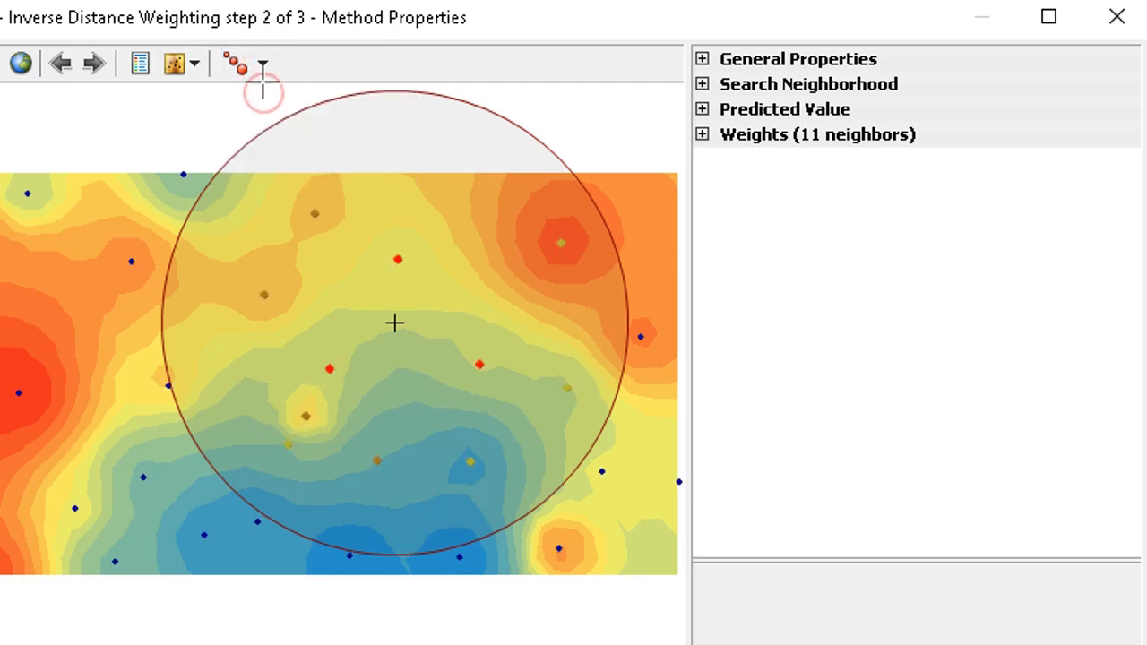
- Hide the surface layer in the preview and show it again
{"action": "left_click", "coordinate": [195, 68]}
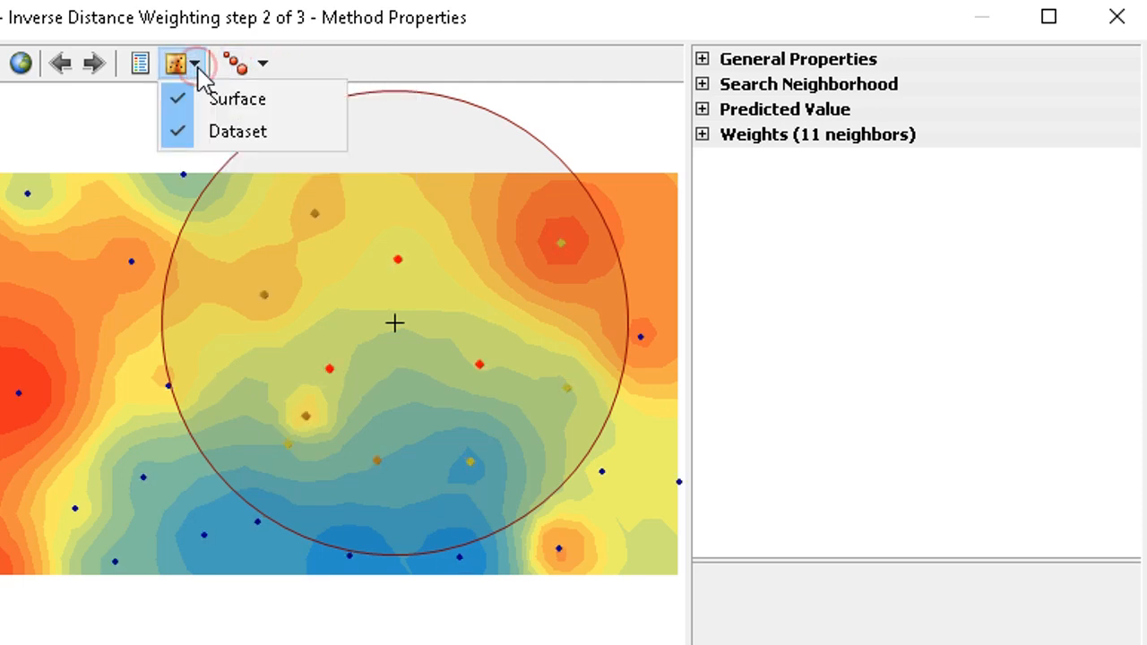
{"action": "left_click", "coordinate": [189, 101]}
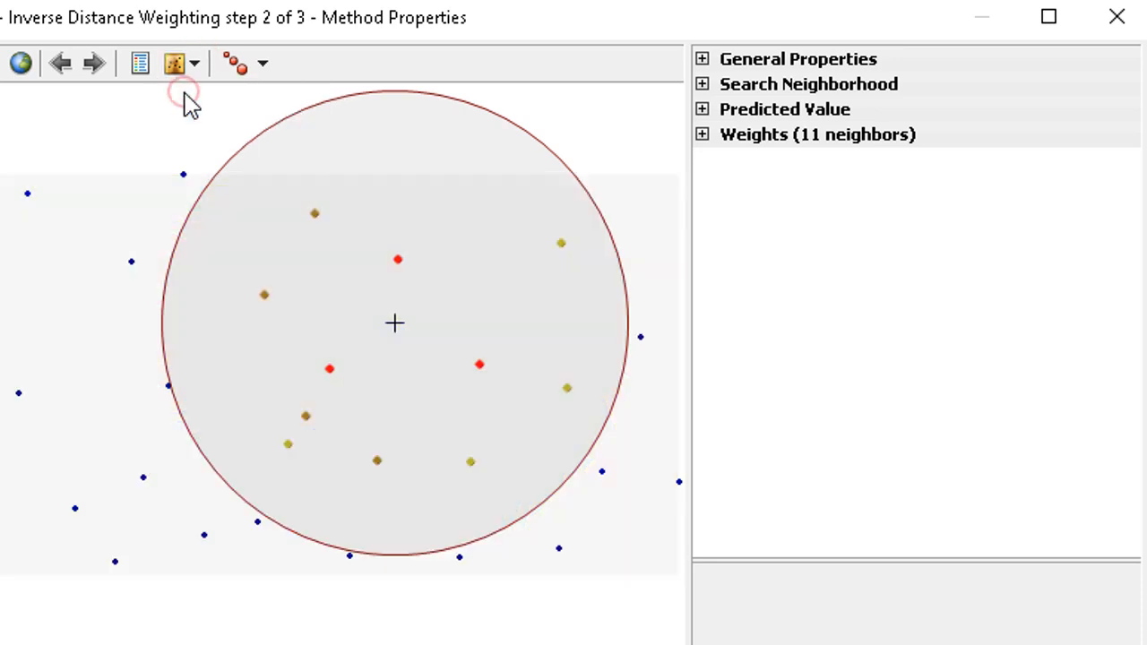
{"action": "left_click", "coordinate": [197, 63]}
{"action": "left_click", "coordinate": [191, 103]}
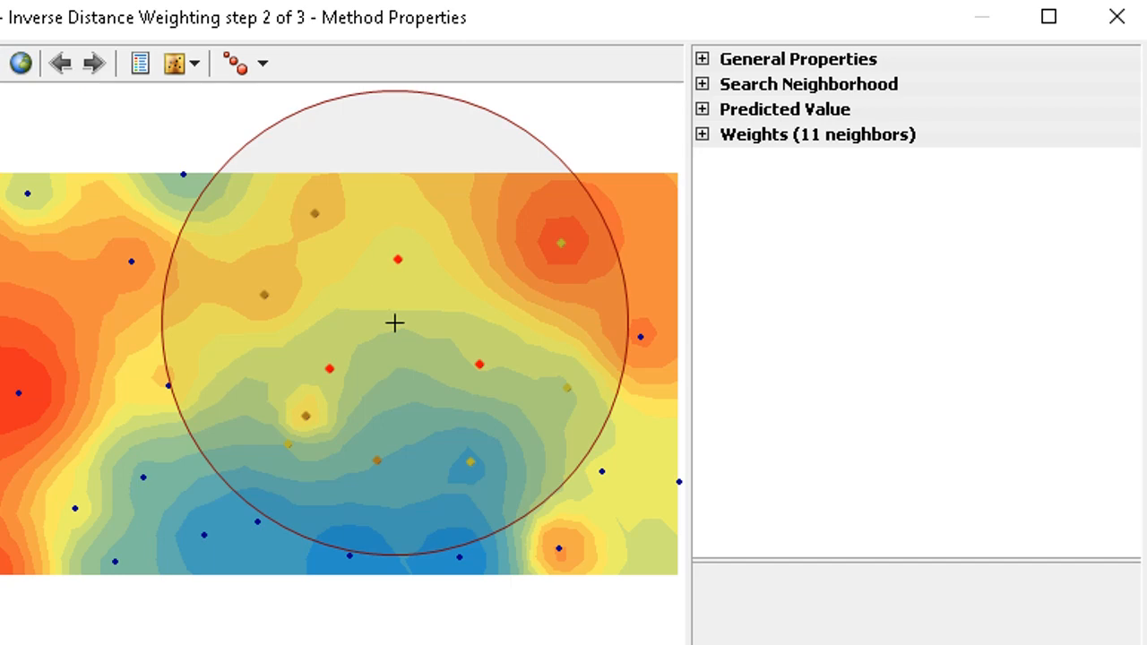
- Continue to the Cross Validation step of the wizard
{"action": "left_click_drag", "start_coordinate": [166, 223], "coordinate": [493, 440]}
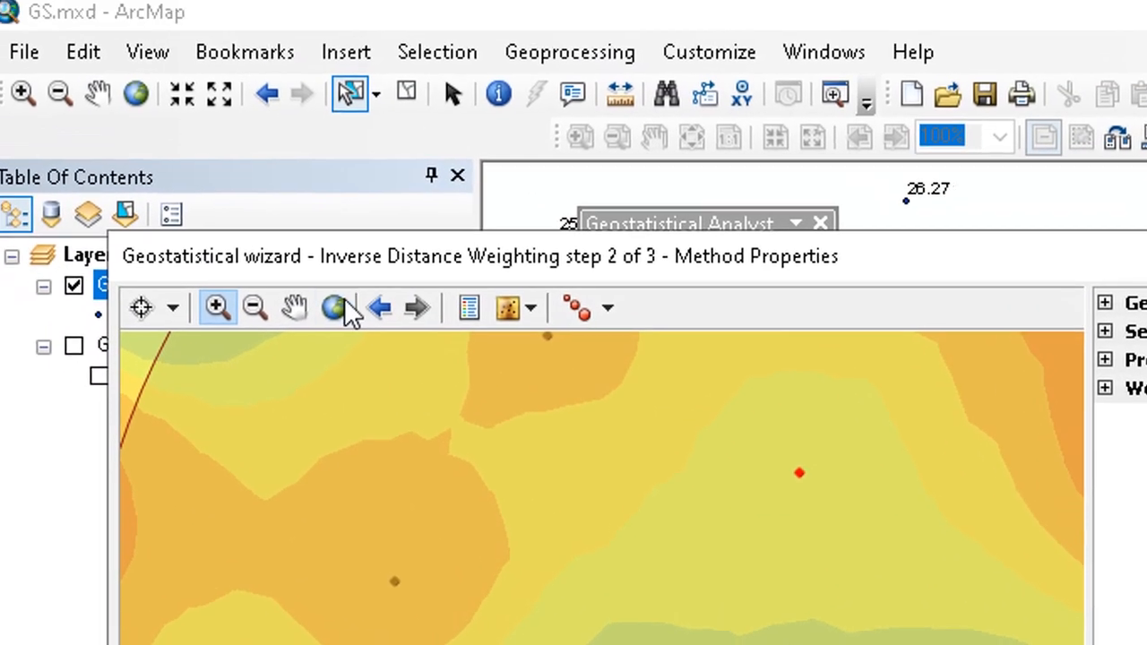
{"action": "left_click", "coordinate": [253, 307]}
{"action": "left_click_drag", "start_coordinate": [403, 512], "coordinate": [444, 577]}
{"action": "left_click", "coordinate": [347, 318]}
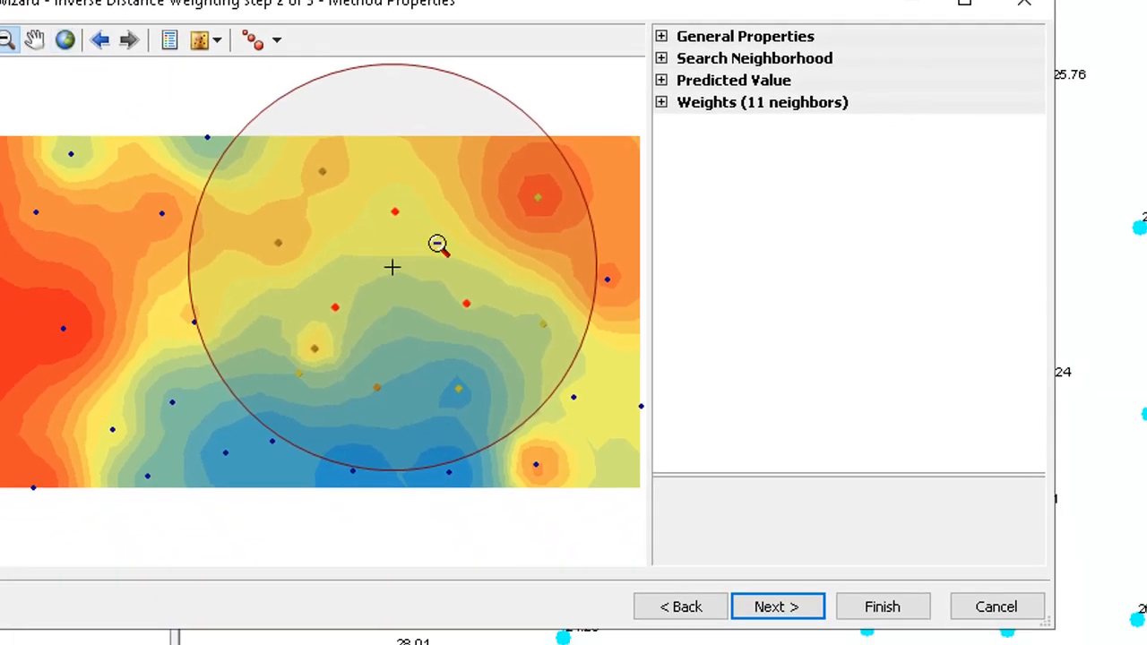
{"action": "left_click", "coordinate": [779, 606]}
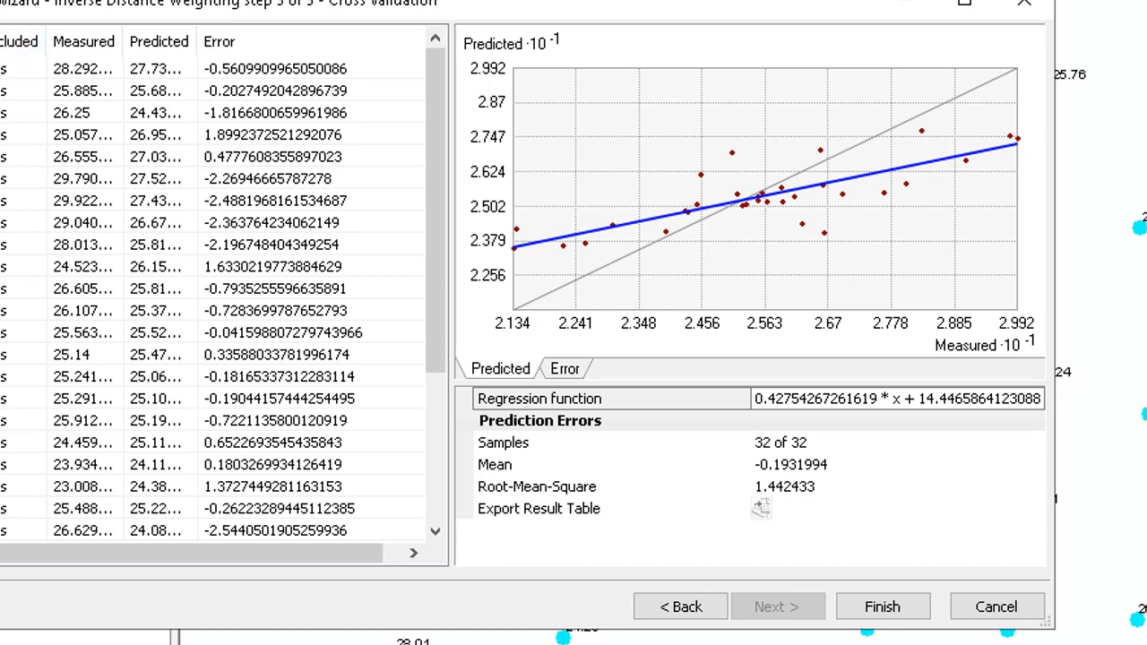
- Examine the cross-validation regression function and prediction error statistics
{"action": "left_click_drag", "start_coordinate": [439, 112], "coordinate": [463, 84]}
{"action": "left_click_drag", "start_coordinate": [797, 14], "coordinate": [484, 126]}
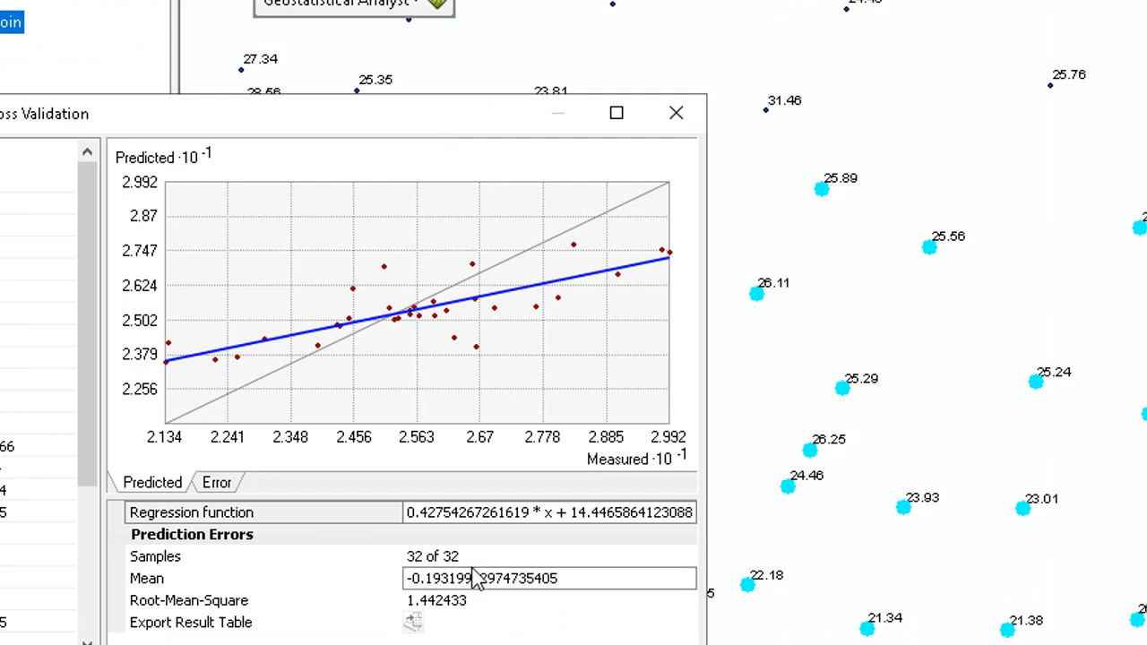
{"action": "left_click_drag", "start_coordinate": [414, 113], "coordinate": [708, 3]}
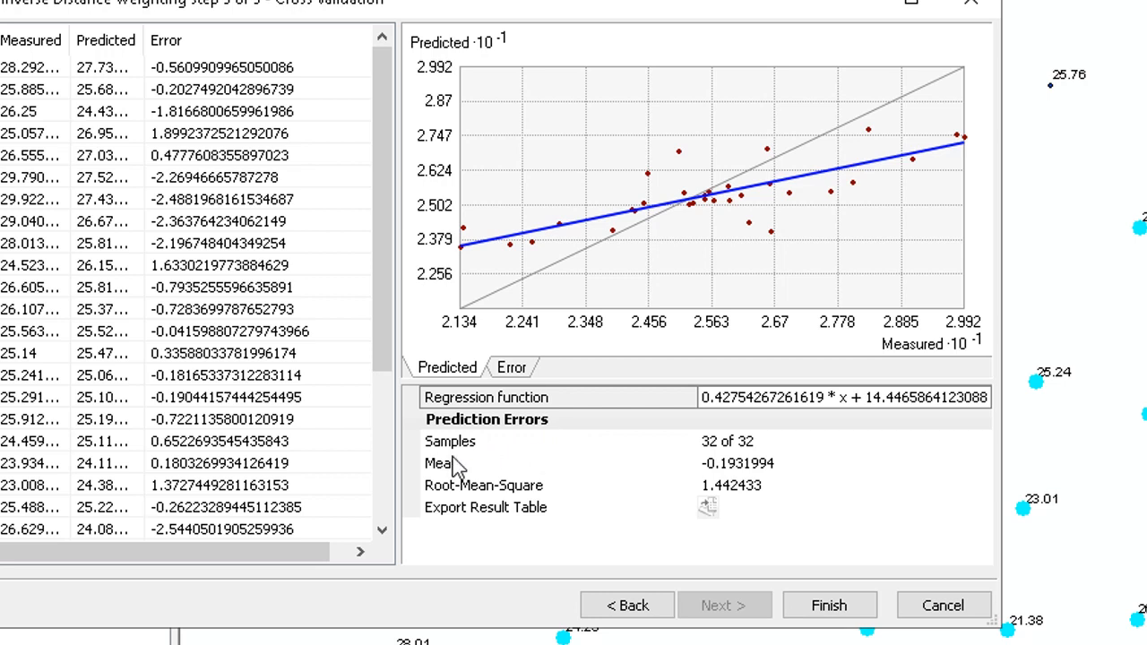
{"action": "mouse_move", "coordinate": [705, 476]}
{"action": "right_click", "coordinate": [574, 415]}
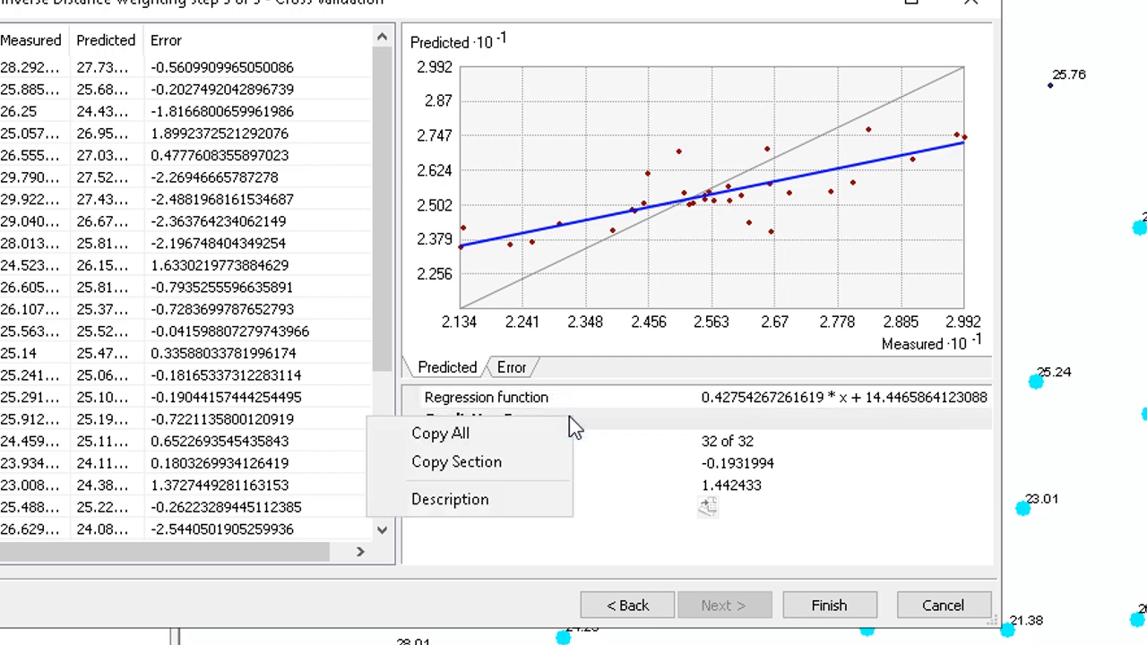
{"action": "left_click", "coordinate": [621, 396]}
{"action": "right_click", "coordinate": [621, 397]}
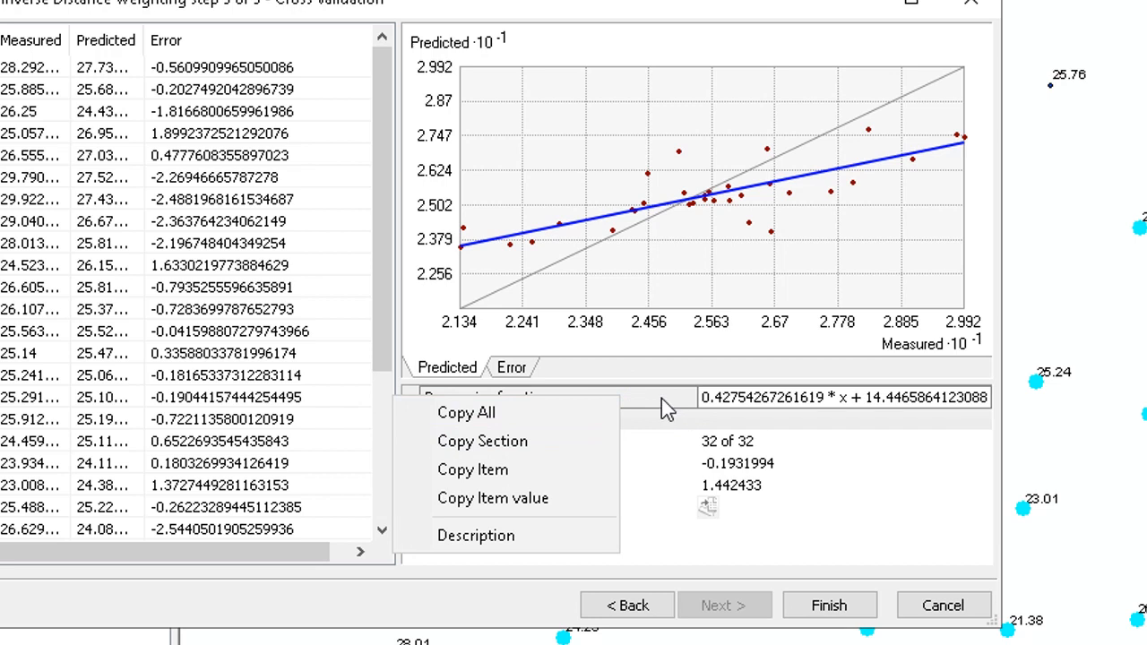
{"action": "left_click", "coordinate": [661, 398]}
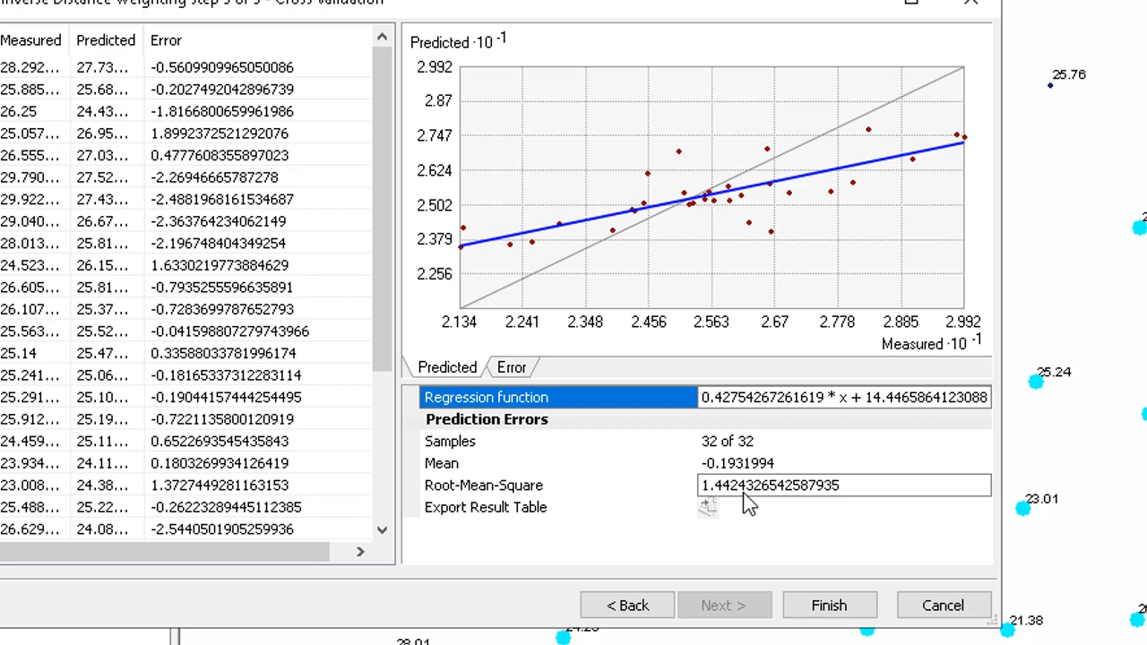
- Copy all of the cross-validation regression function and prediction error statistics
{"action": "right_click", "coordinate": [638, 429]}
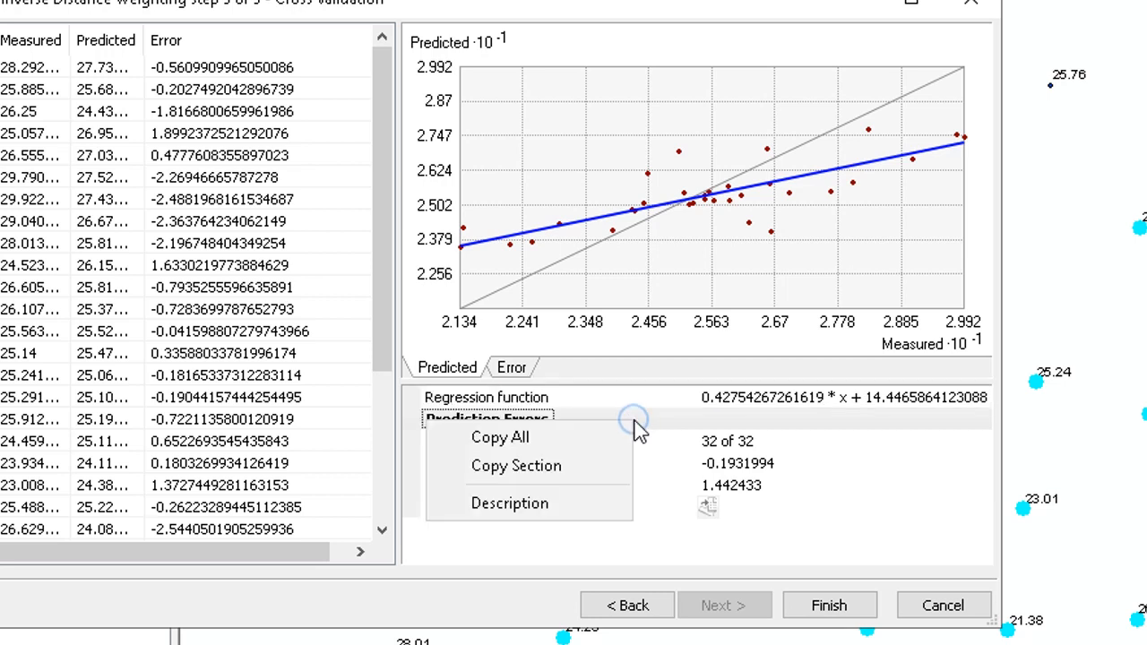
{"action": "right_click", "coordinate": [632, 396]}
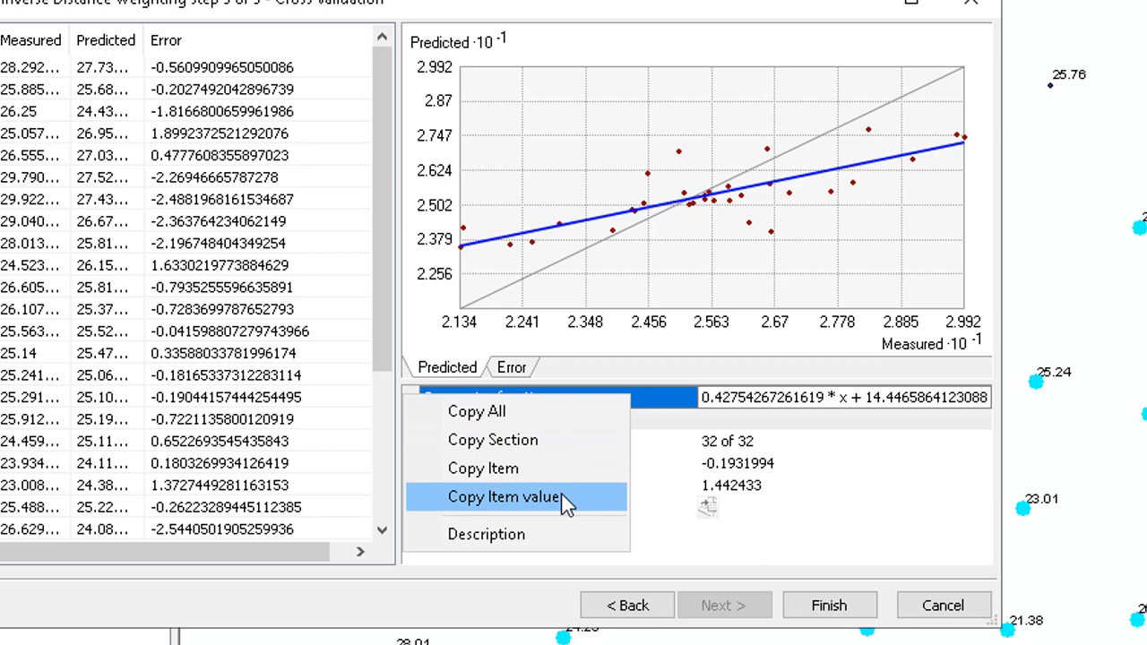
{"action": "left_click", "coordinate": [546, 418]}
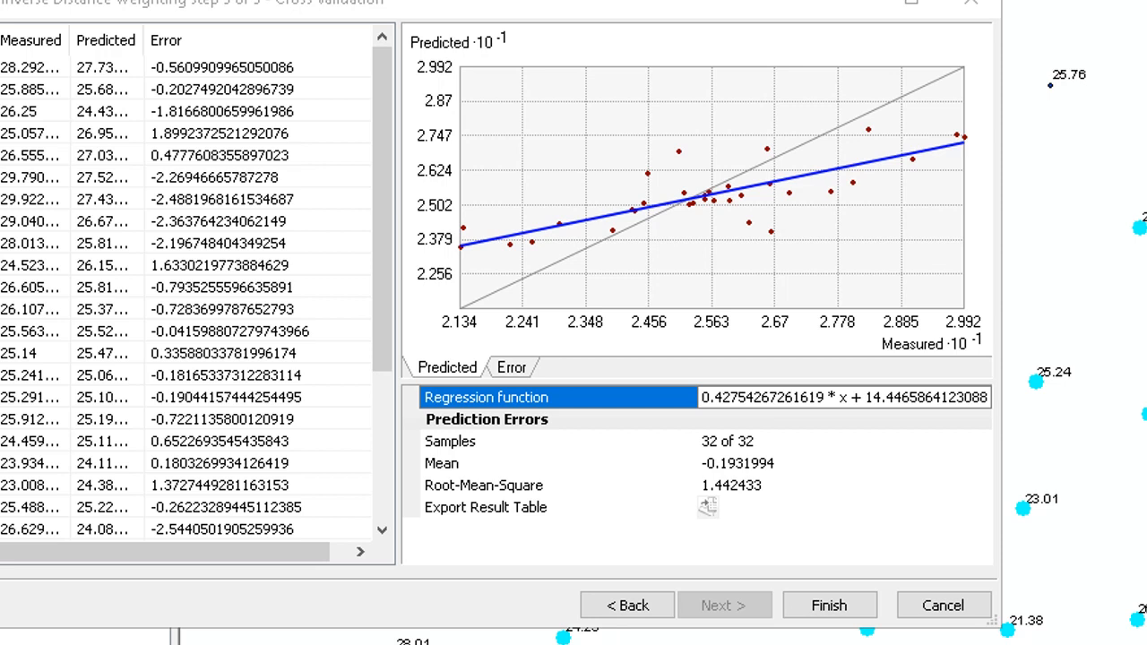
- Open Notepad and paste the copied cross-validation statistics into a new document
{"action": "right_click", "coordinate": [768, 644]}
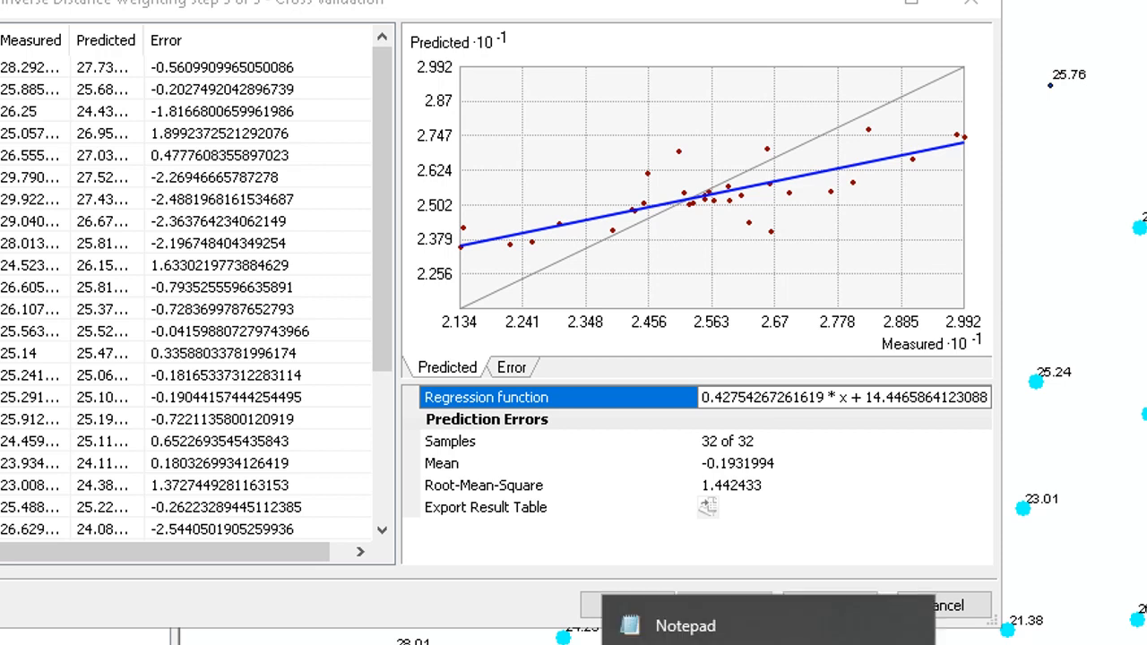
{"action": "left_click", "coordinate": [690, 629]}
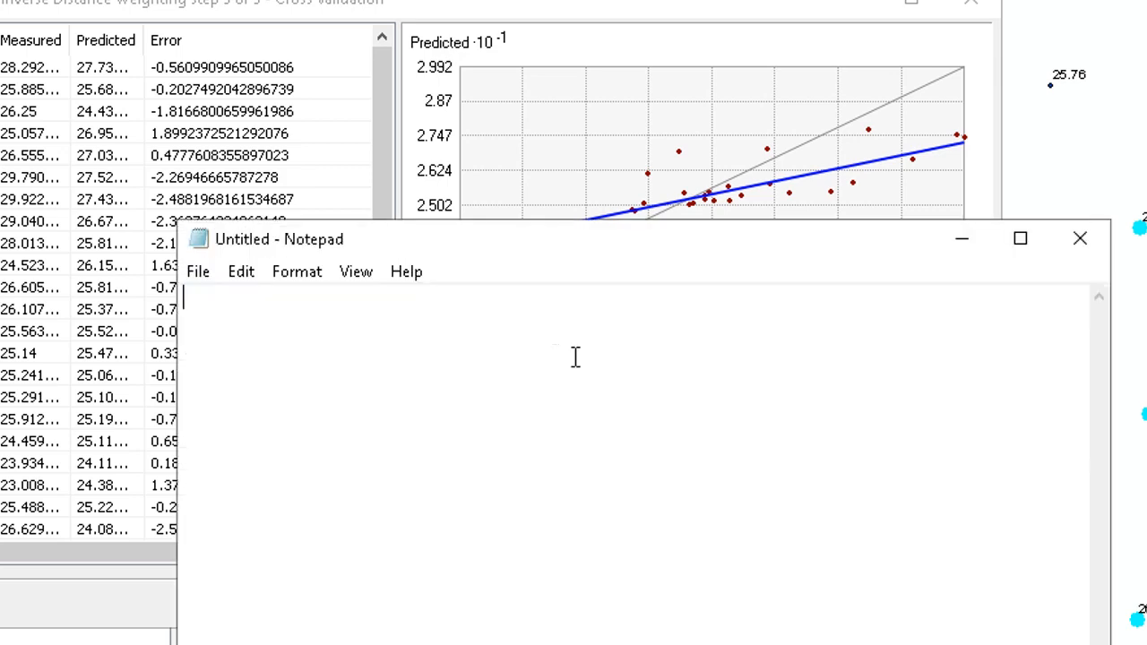
{"action": "right_click", "coordinate": [398, 366]}
{"action": "left_click", "coordinate": [166, 85]}
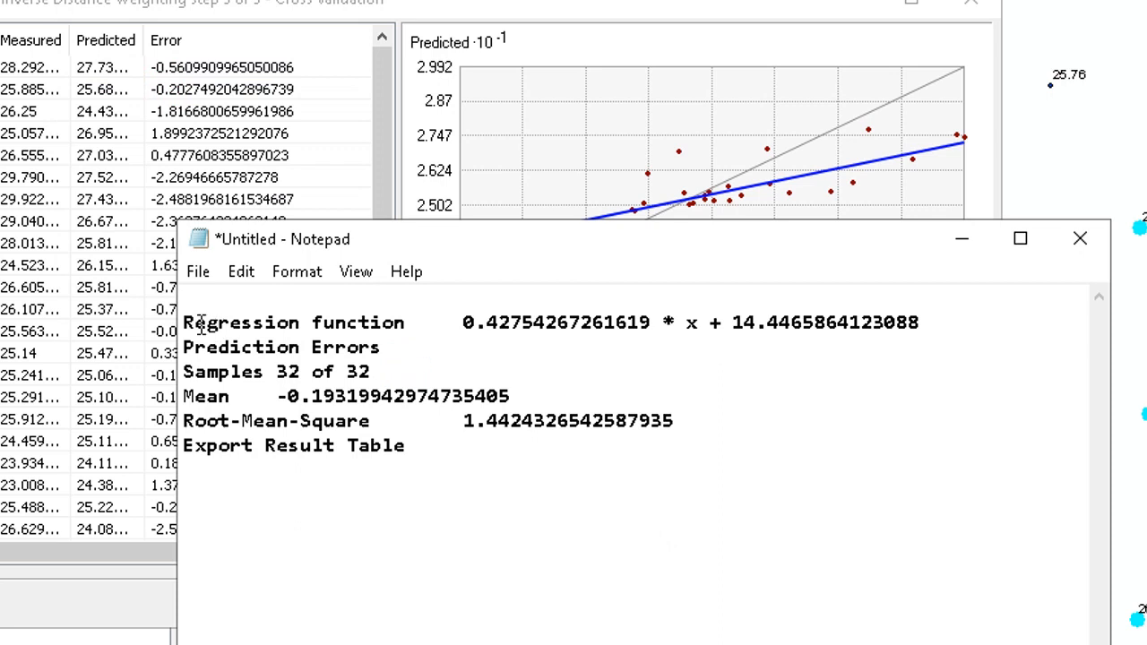
- Examine the pasted regression function and error values in Notepad, then minimize it
{"action": "left_click_drag", "start_coordinate": [185, 323], "coordinate": [289, 371]}
{"action": "left_click", "coordinate": [289, 371]}
{"action": "left_click", "coordinate": [691, 323]}
{"action": "left_click", "coordinate": [276, 370]}
{"action": "left_click", "coordinate": [299, 395]}
{"action": "left_click", "coordinate": [959, 240]}
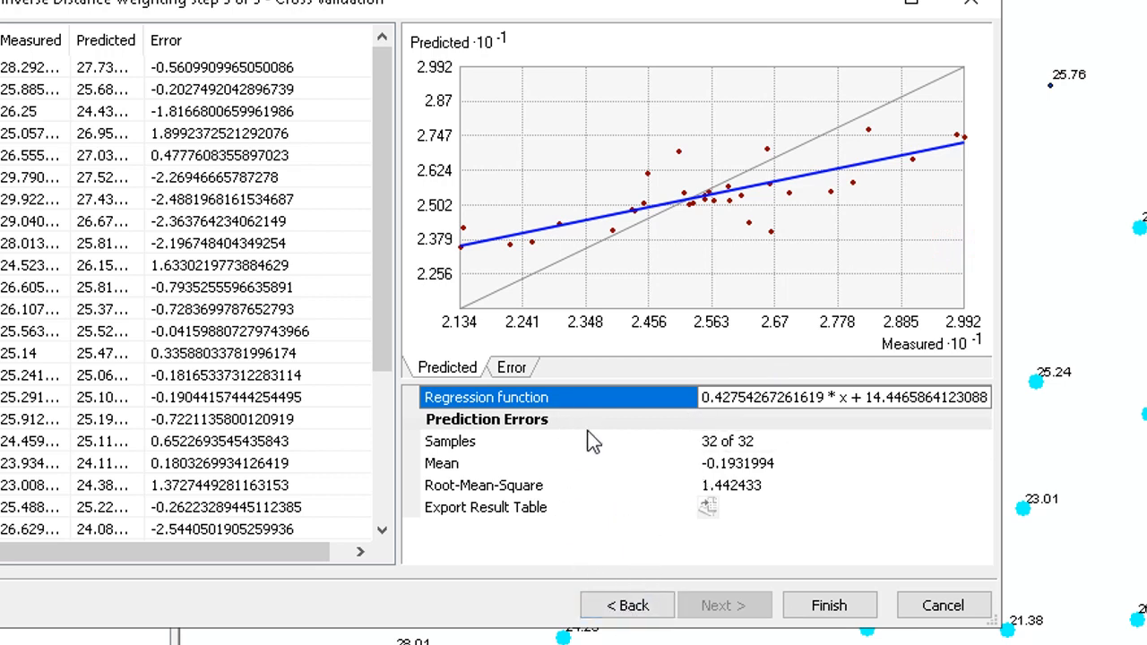
- Return to the method properties and review the Power and Search Neighborhood settings before checking cross validation again
{"action": "left_click", "coordinate": [616, 607]}
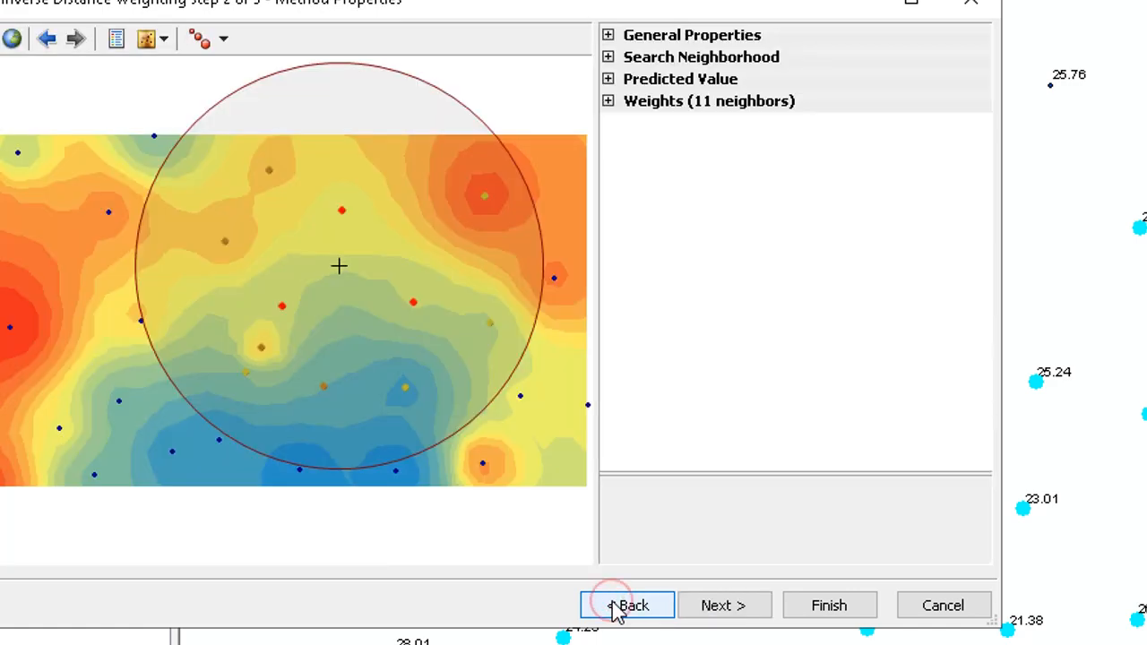
{"action": "left_click", "coordinate": [607, 35]}
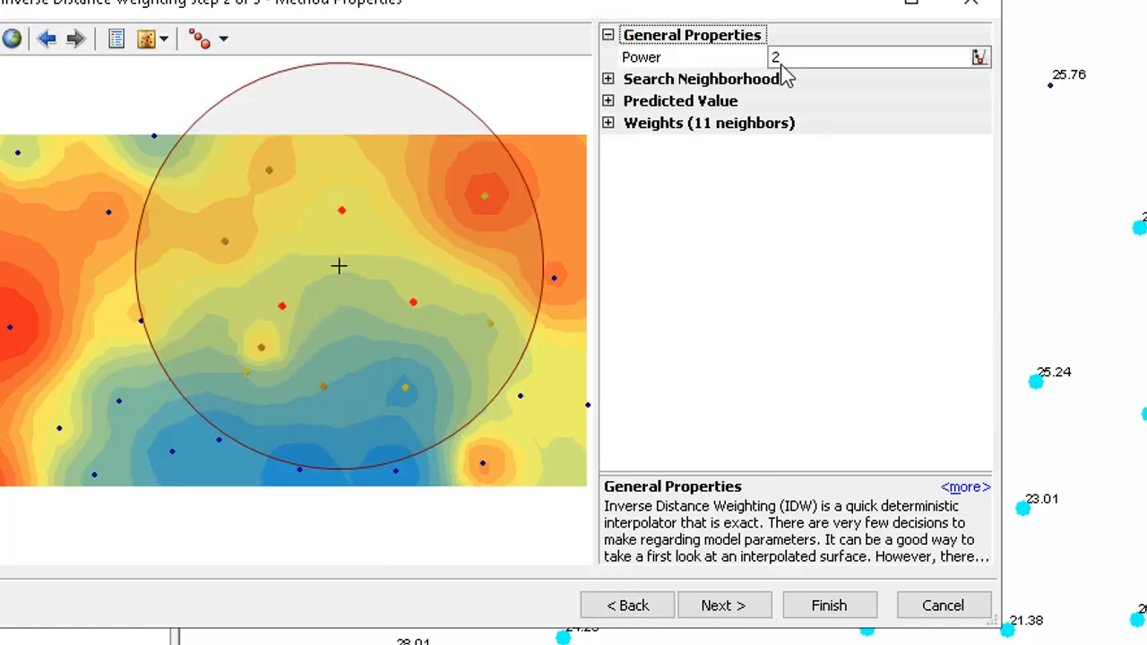
{"action": "left_click", "coordinate": [607, 79]}
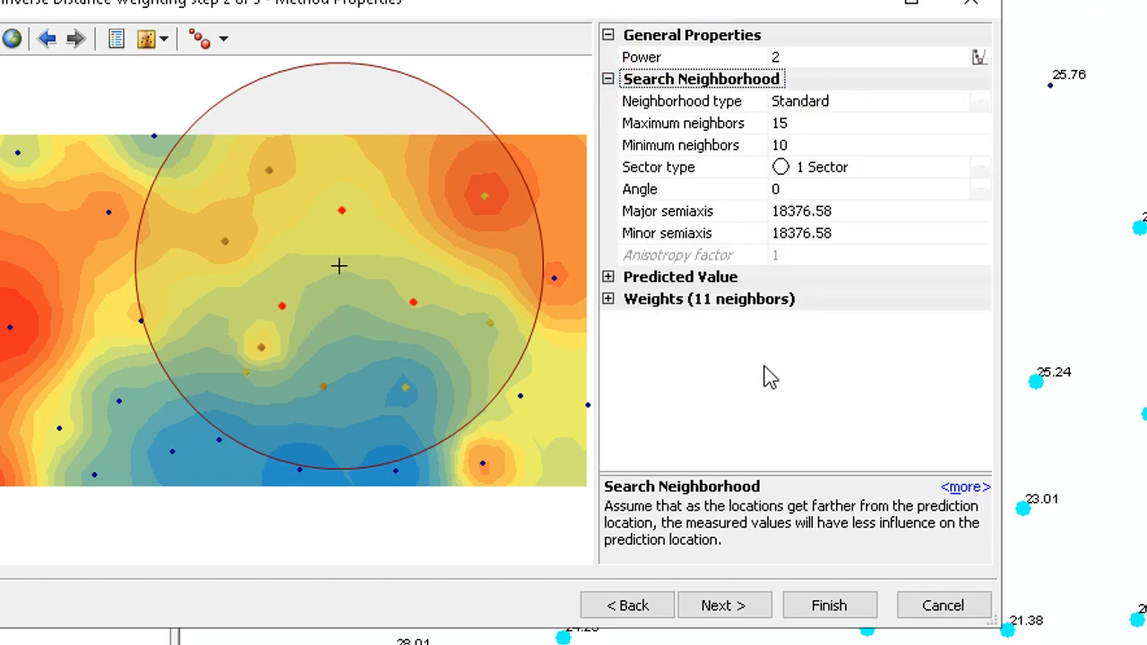
{"action": "left_click", "coordinate": [769, 57]}
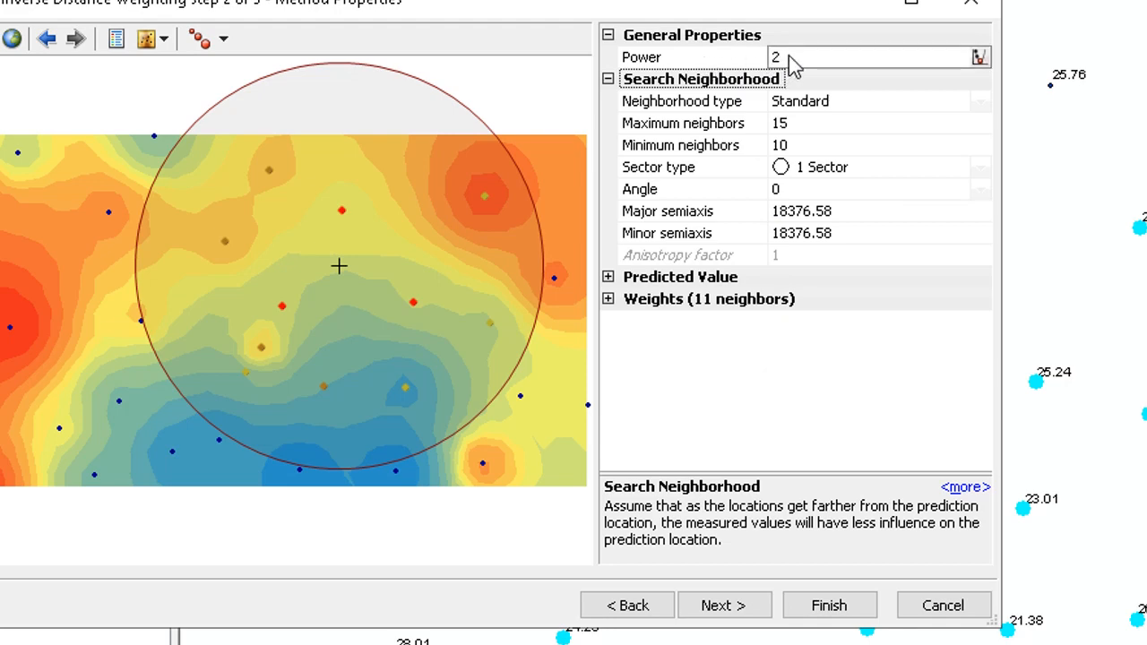
{"action": "left_click", "coordinate": [722, 606]}
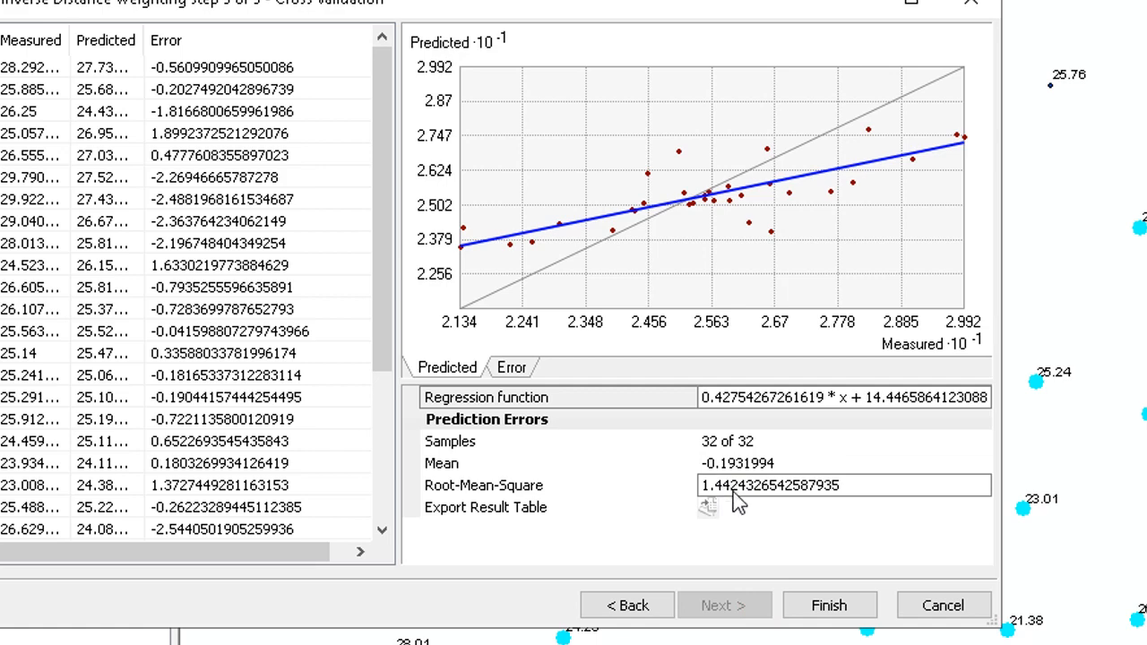
{"action": "left_click", "coordinate": [648, 606]}
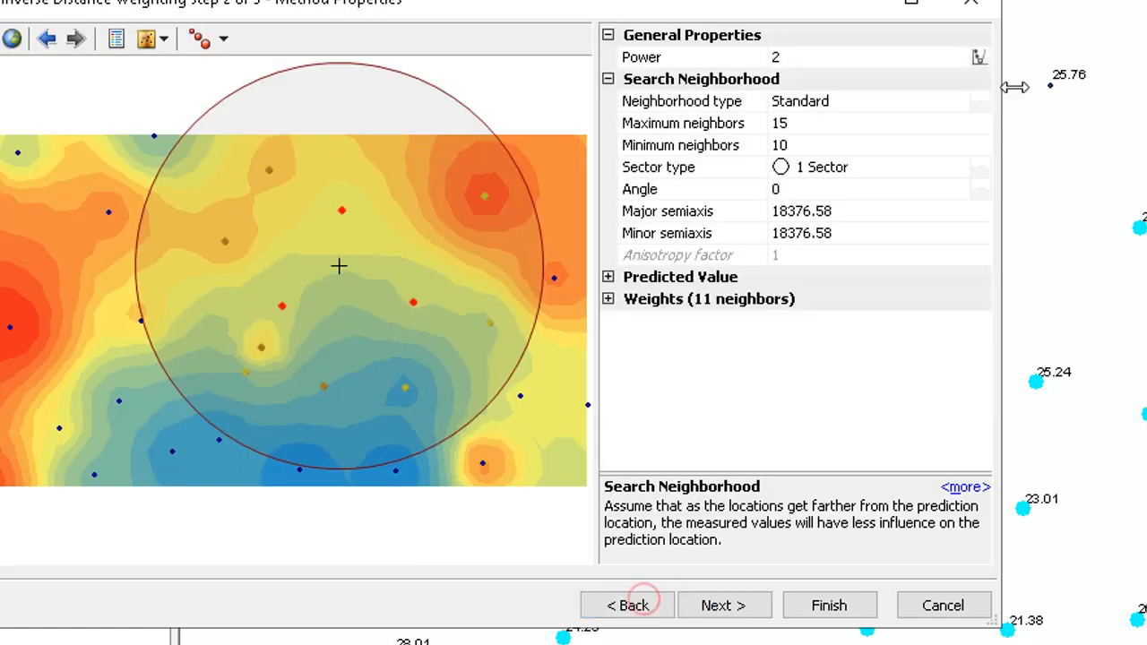
- Optimize the Power value and view the resulting cross-validation statistics
{"action": "left_click", "coordinate": [978, 57]}
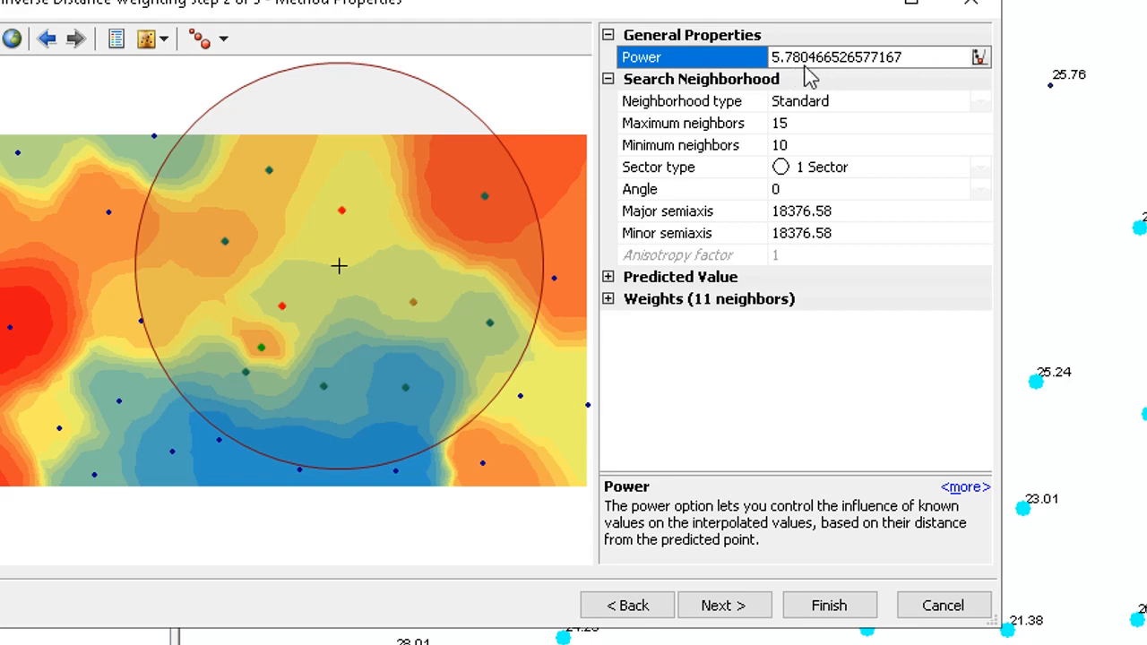
{"action": "left_click", "coordinate": [742, 606]}
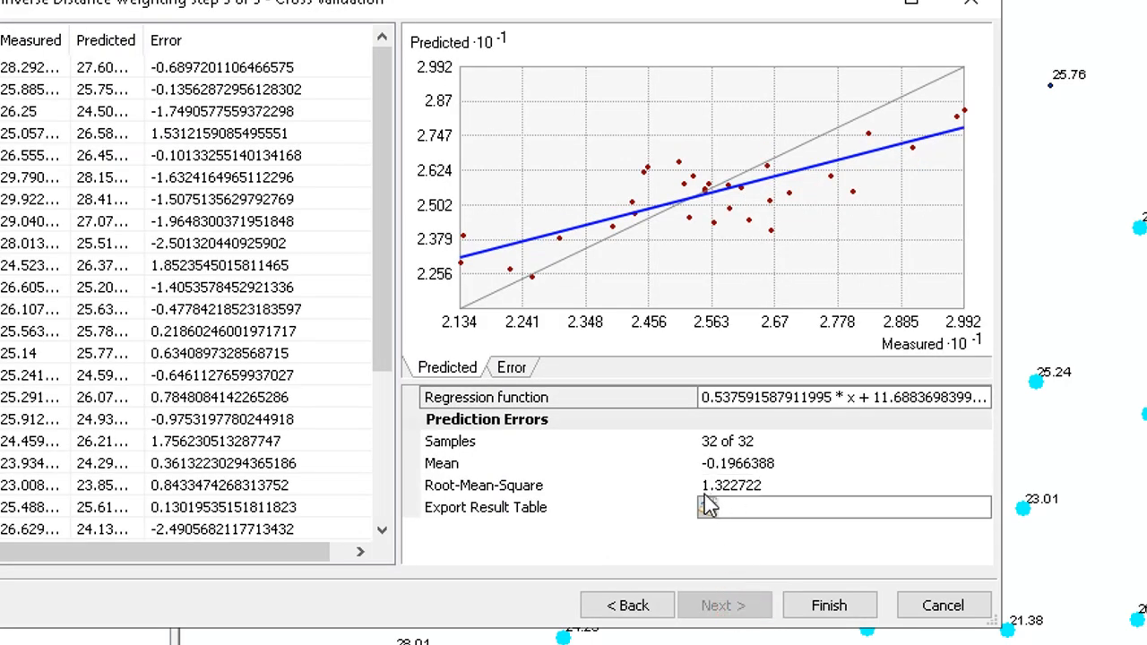
{"action": "left_click", "coordinate": [632, 605]}
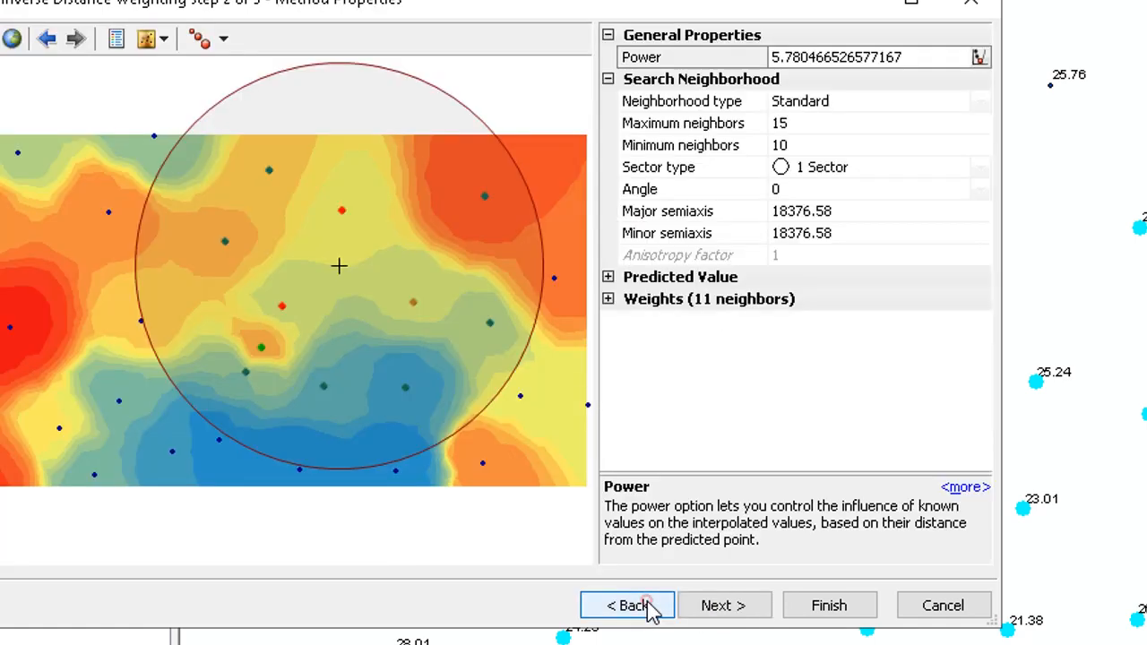
- Set the Power back to 2 and compare the cross-validation statistics
{"action": "left_click", "coordinate": [898, 56]}
{"action": "left_click_drag", "start_coordinate": [918, 57], "coordinate": [794, 36]}
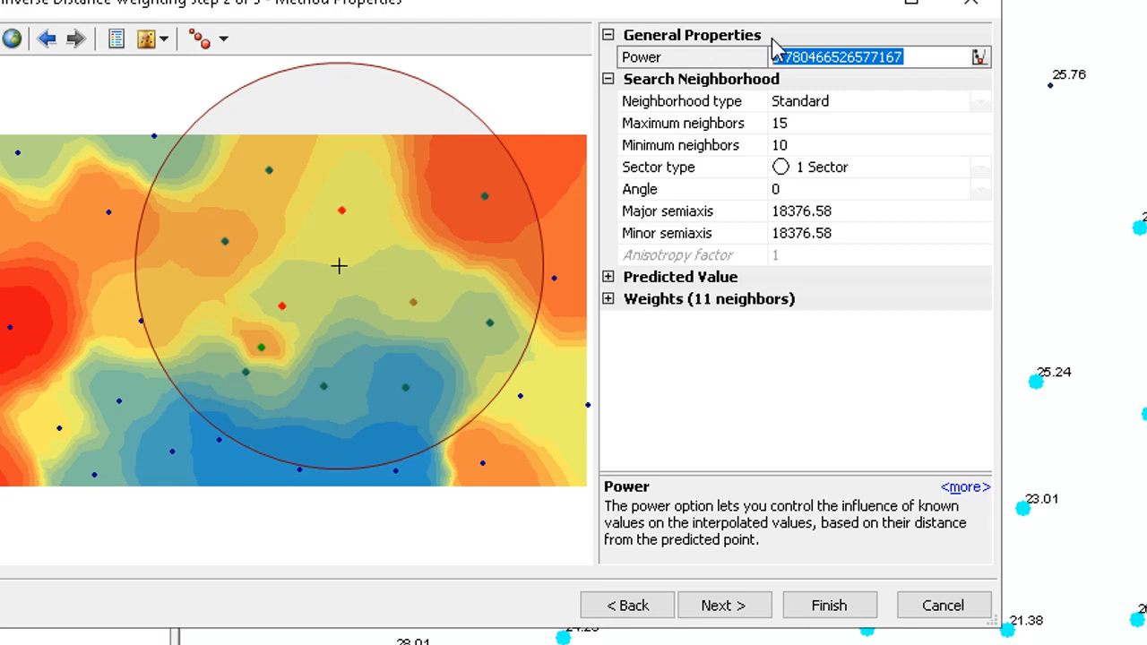
{"action": "key", "text": "BackSpace"}
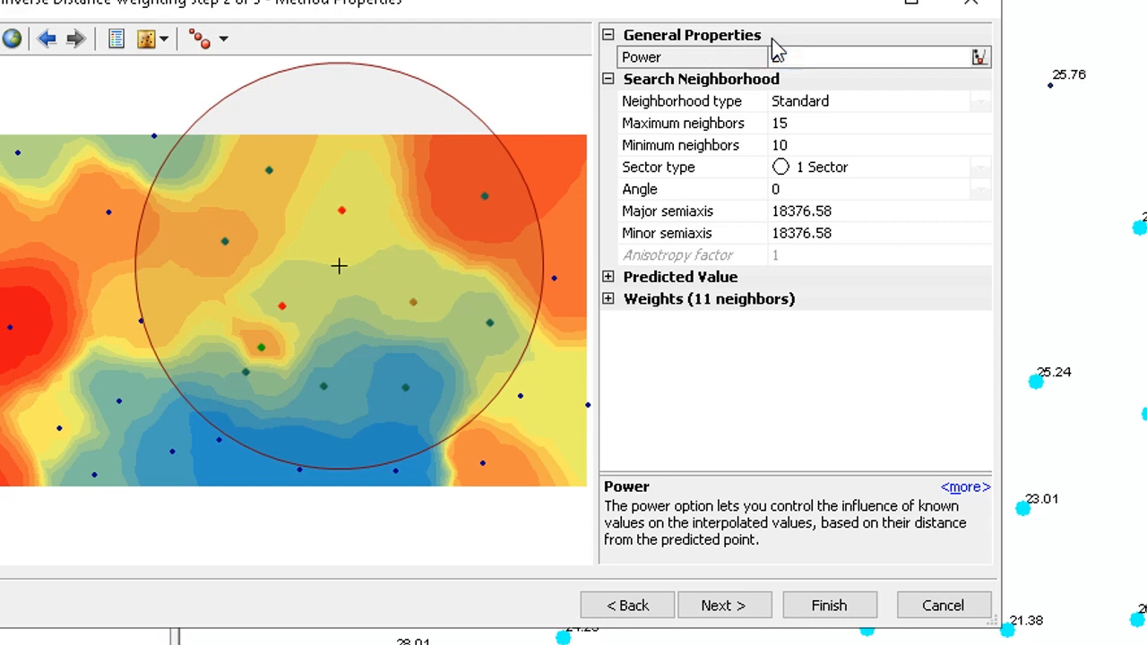
{"action": "type", "text": "2"}
{"action": "left_click", "coordinate": [743, 415]}
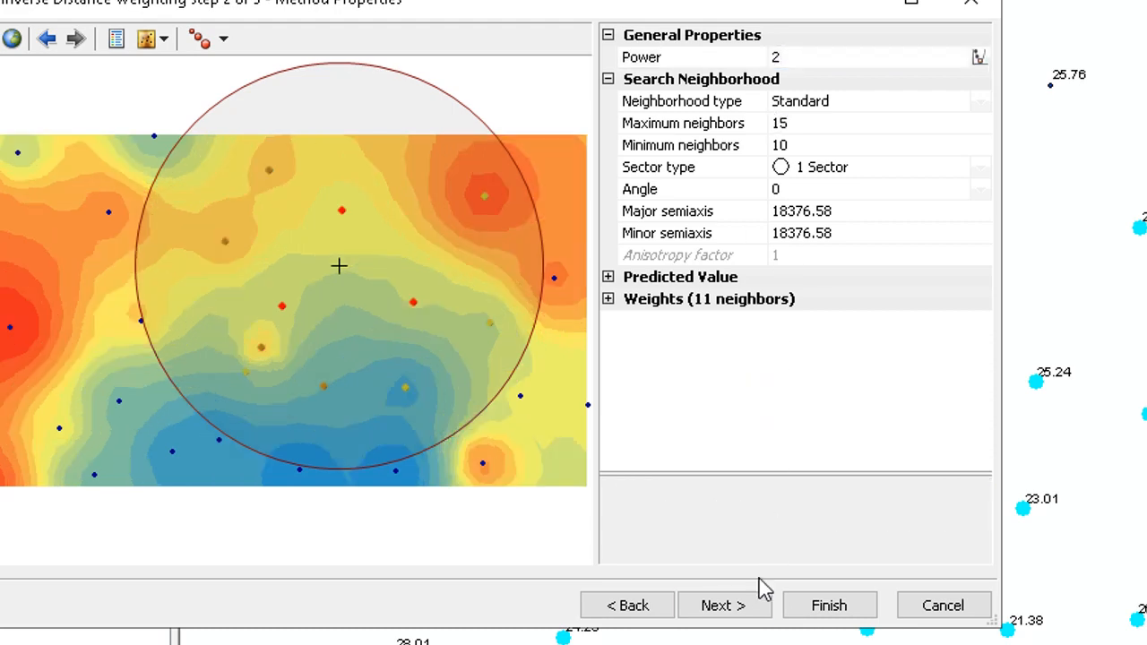
{"action": "left_click", "coordinate": [743, 605]}
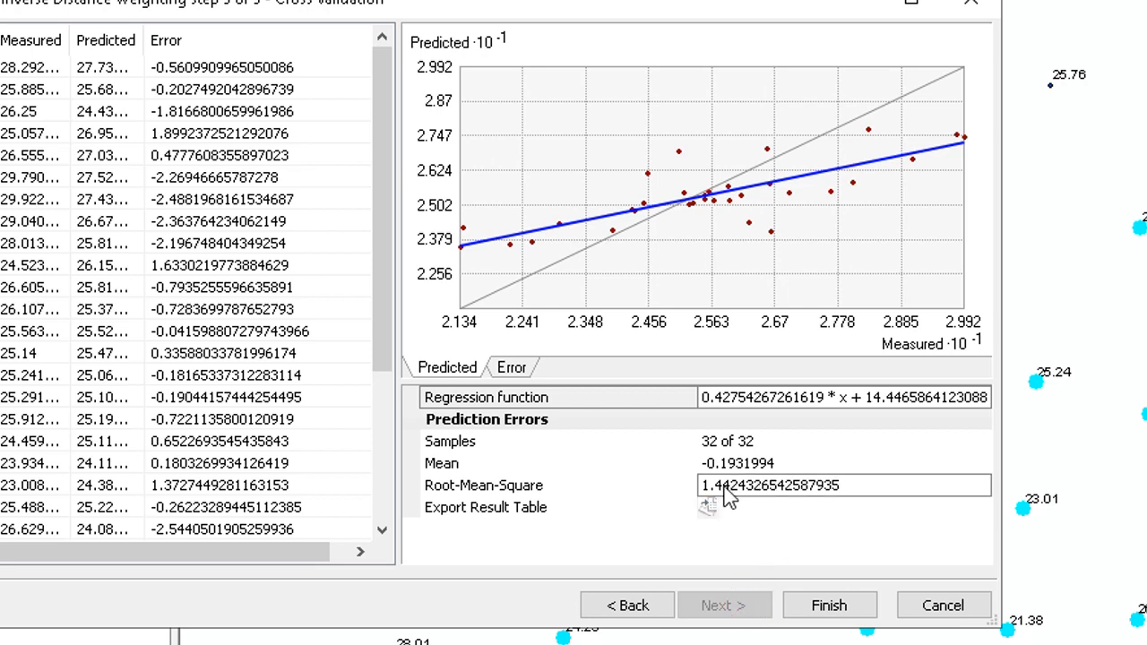
{"action": "left_click", "coordinate": [595, 535]}
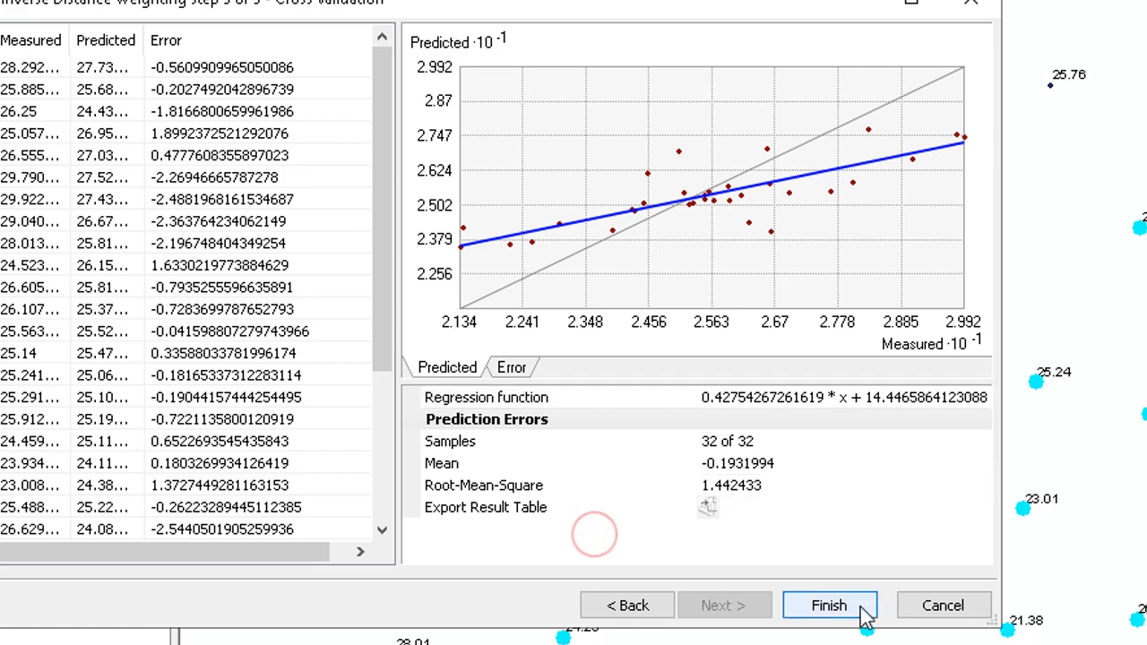
- Optimize the Power value again and continue to the Cross Validation step
{"action": "left_click", "coordinate": [596, 606]}
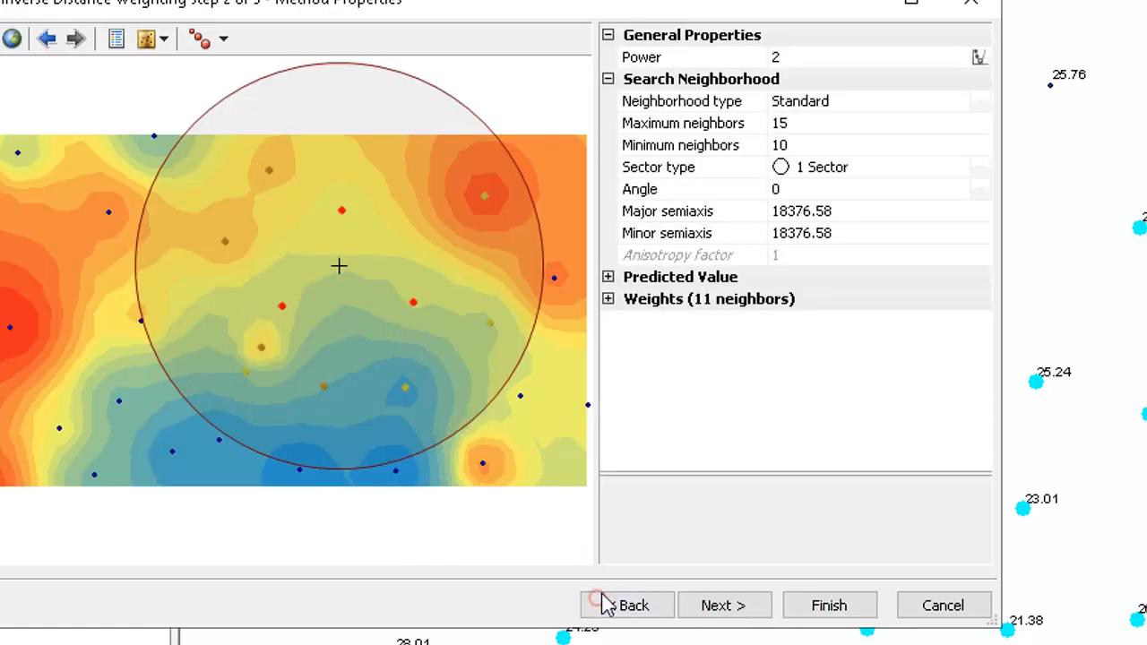
{"action": "left_click", "coordinate": [977, 58]}
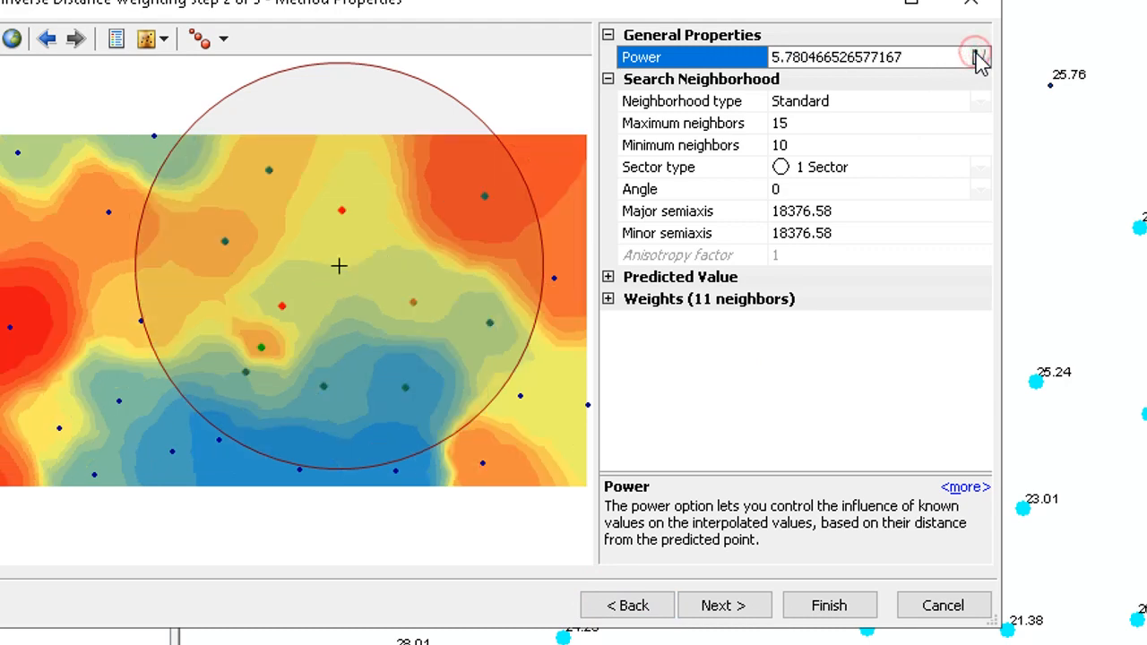
{"action": "left_click", "coordinate": [724, 606]}
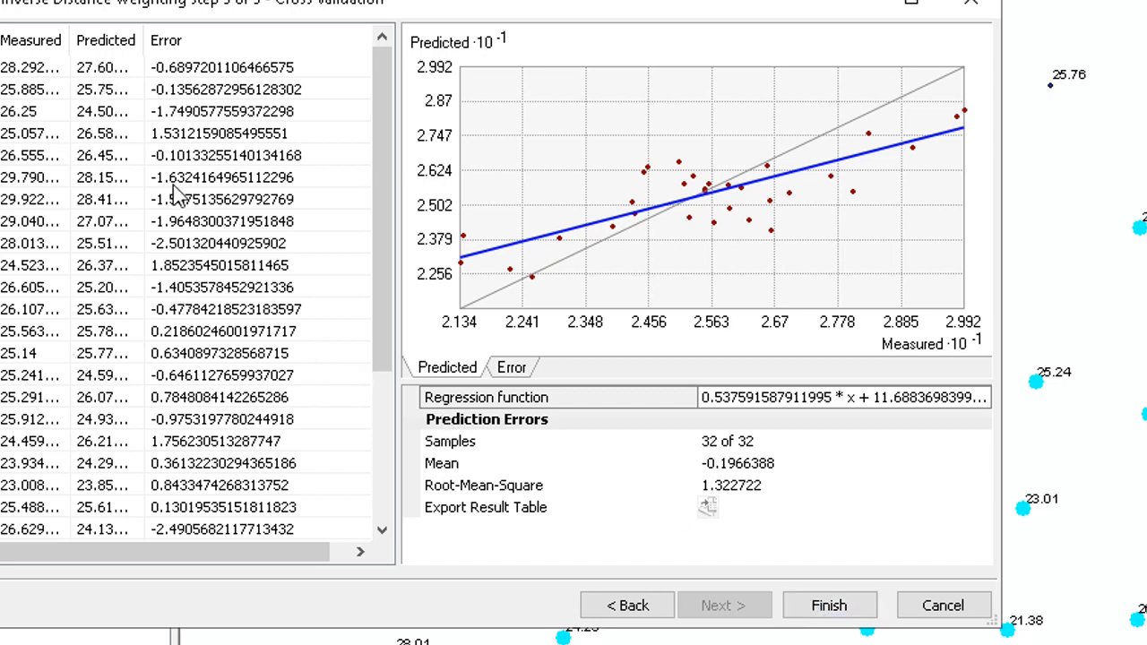
- Export the cross-validation result table as the shapefile CrossValidationResult.shp, replacing the existing file
{"action": "left_click", "coordinate": [716, 509]}
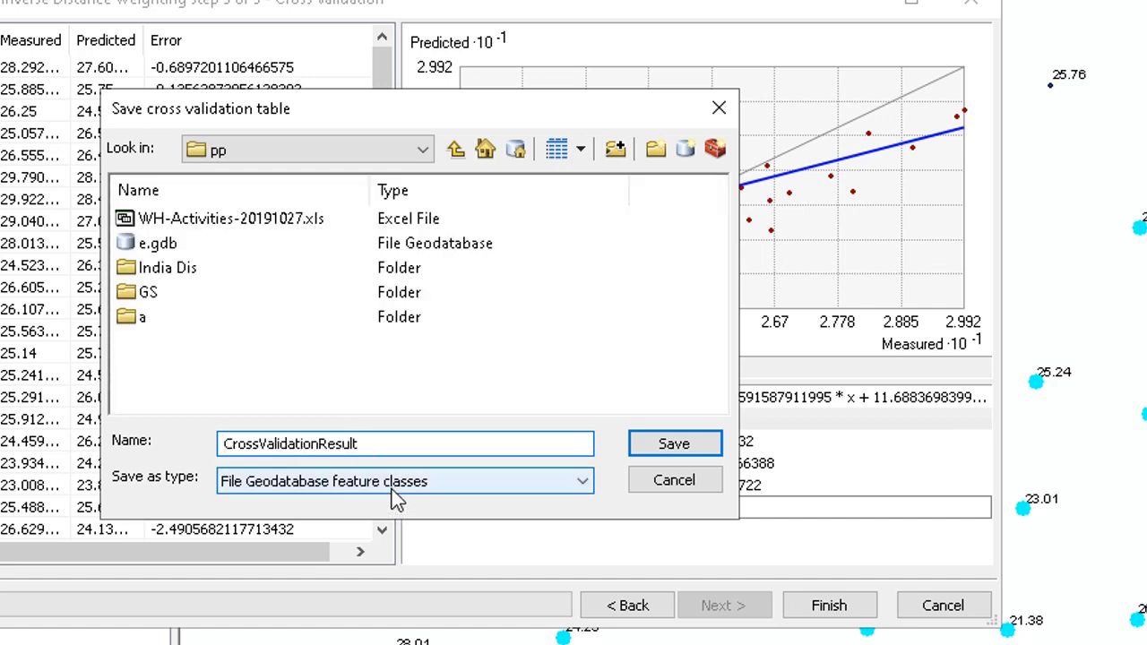
{"action": "left_click", "coordinate": [666, 448]}
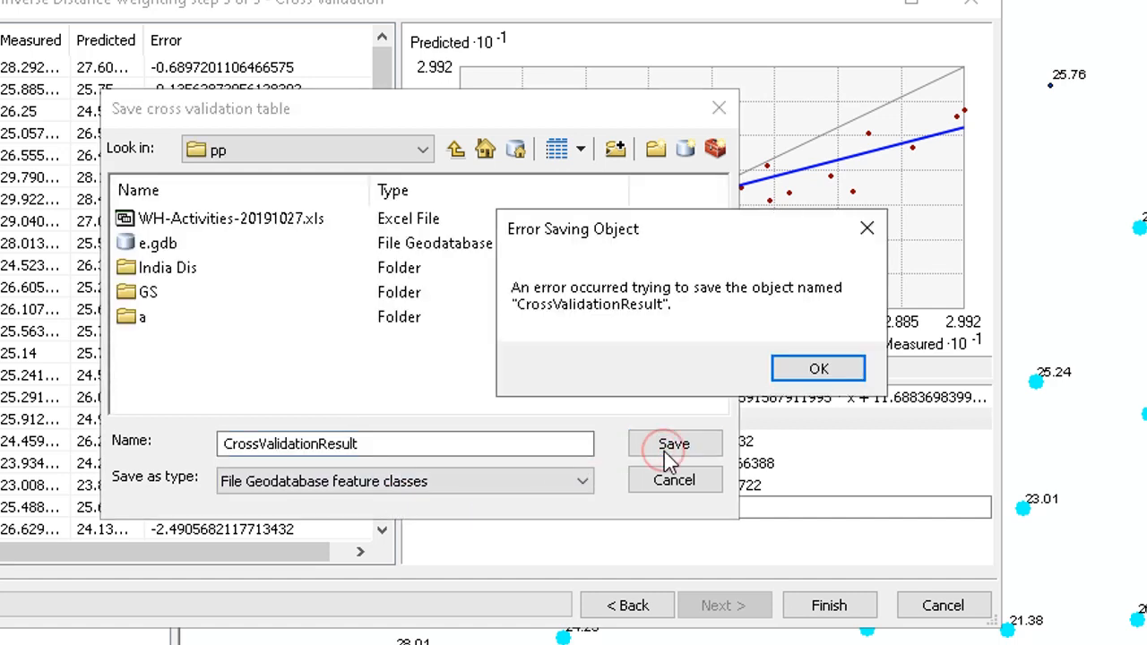
{"action": "left_click", "coordinate": [776, 375]}
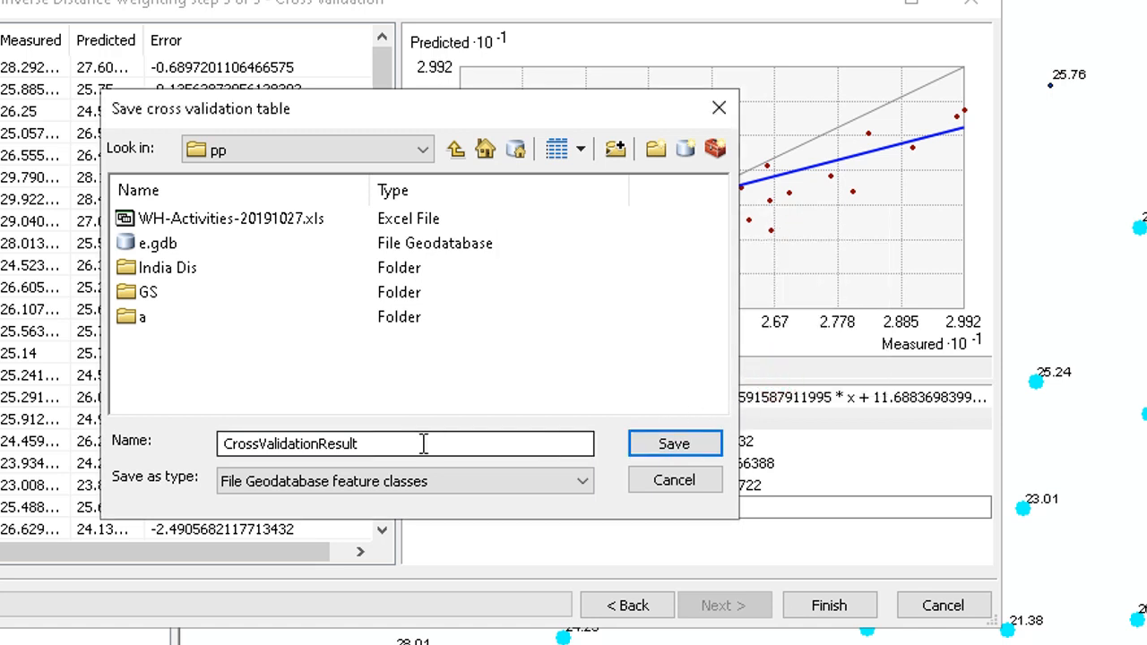
{"action": "double_click", "coordinate": [439, 486]}
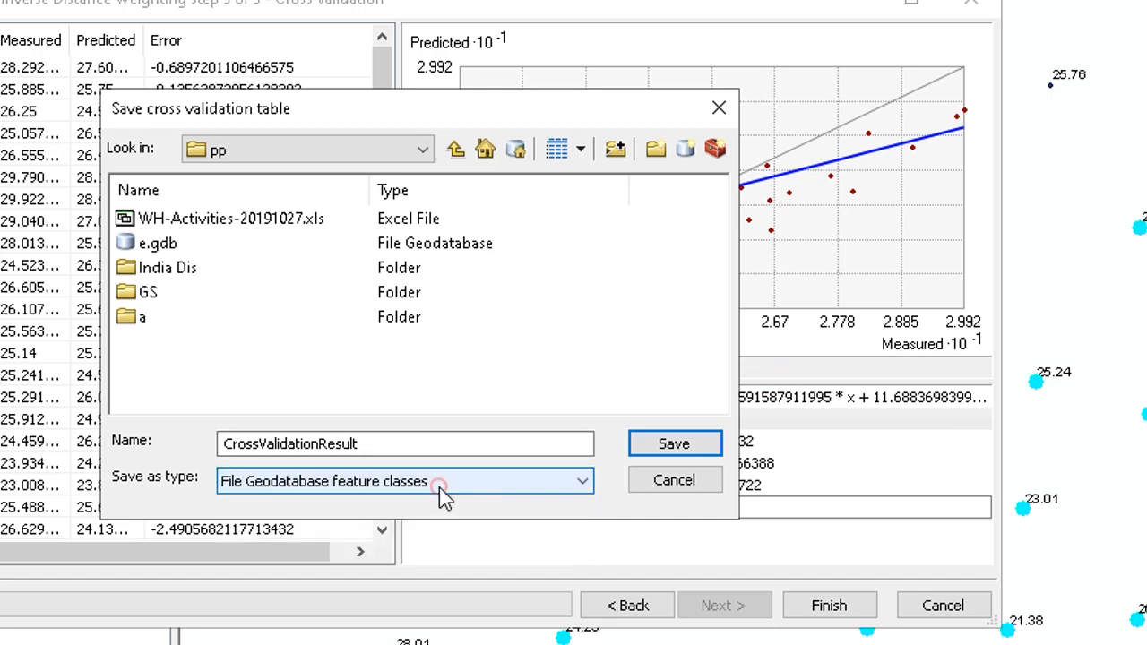
{"action": "left_click", "coordinate": [439, 486]}
{"action": "left_click", "coordinate": [329, 532]}
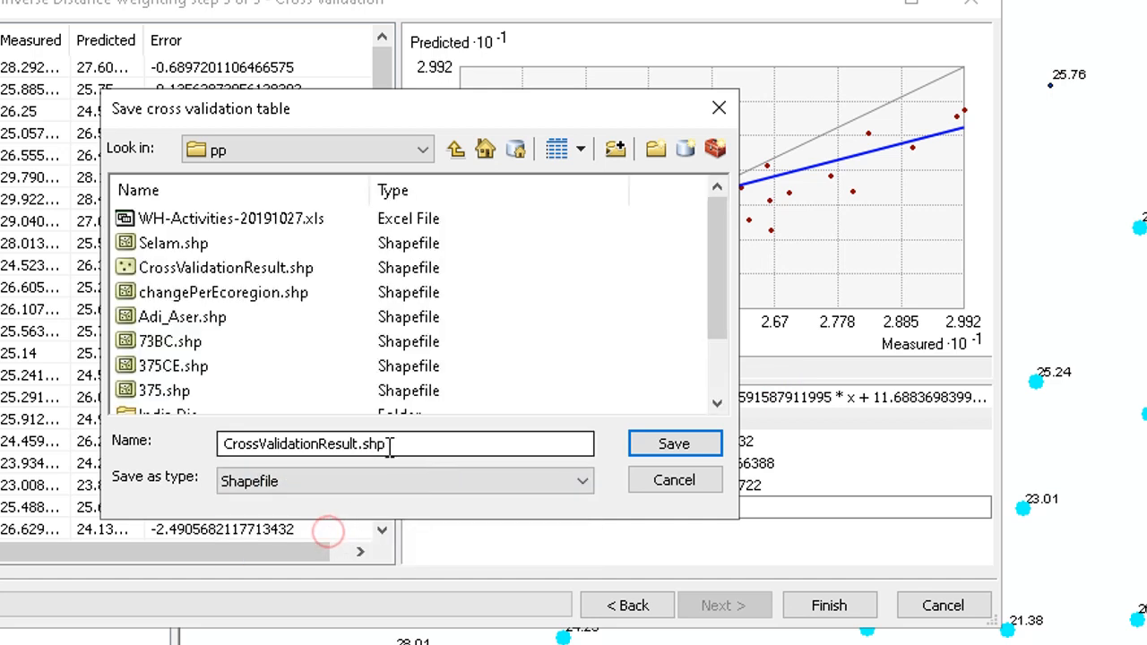
{"action": "left_click", "coordinate": [680, 455]}
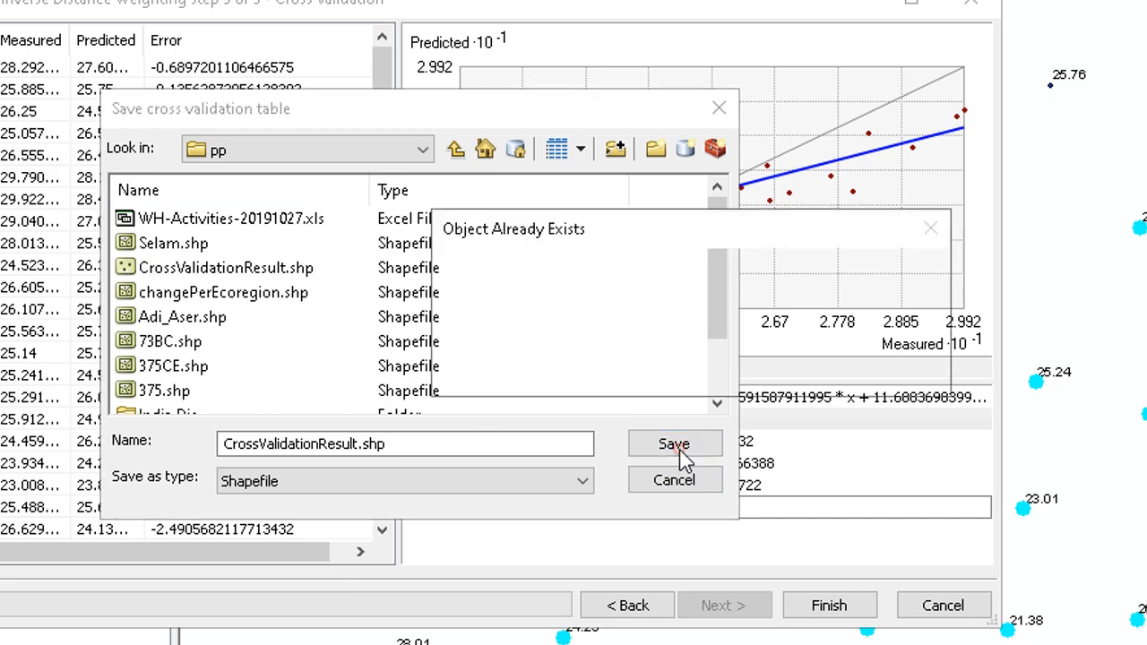
{"action": "left_click", "coordinate": [774, 368]}
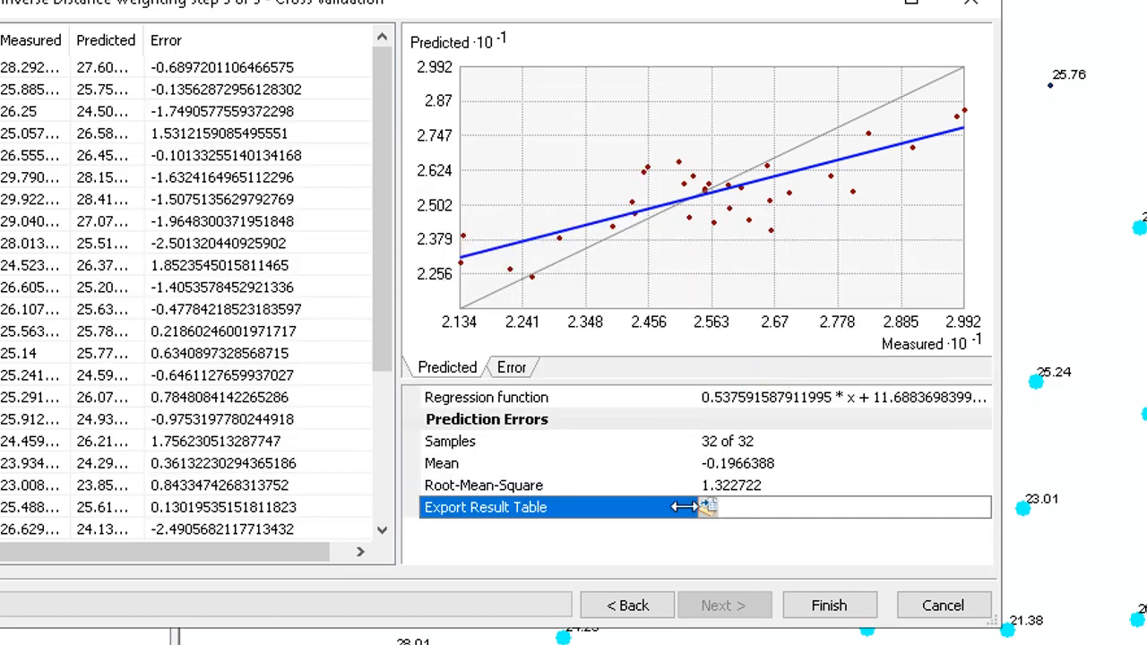
- Finish the wizard and accept the method report to add the interpolated surface to the map
{"action": "left_click", "coordinate": [827, 602]}
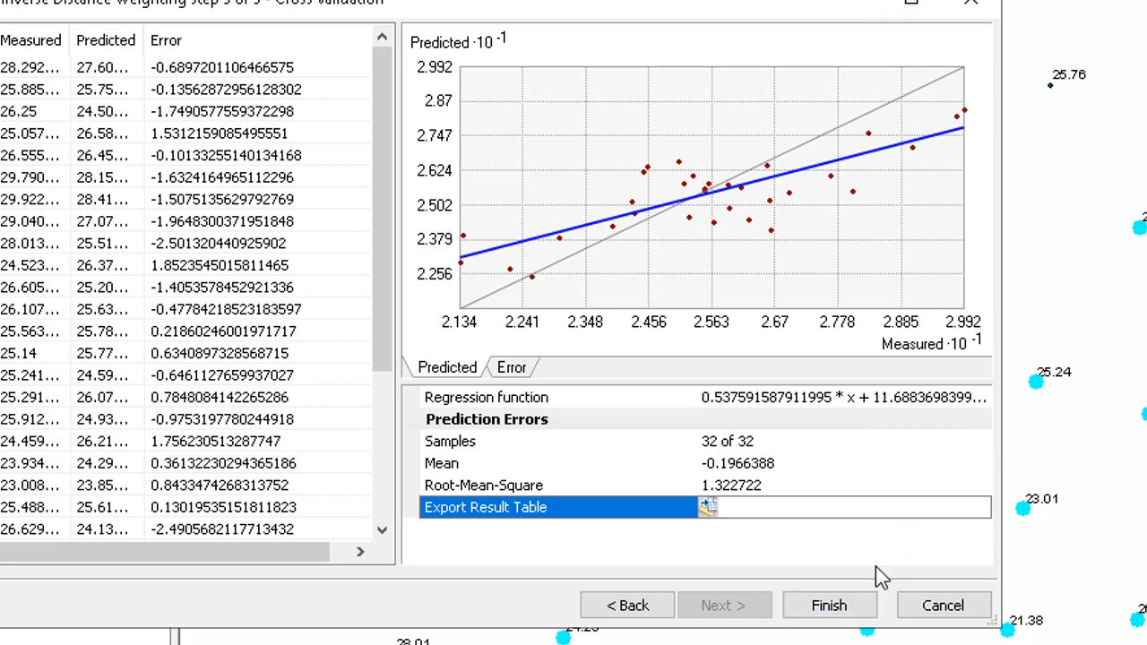
{"action": "left_click", "coordinate": [829, 607]}
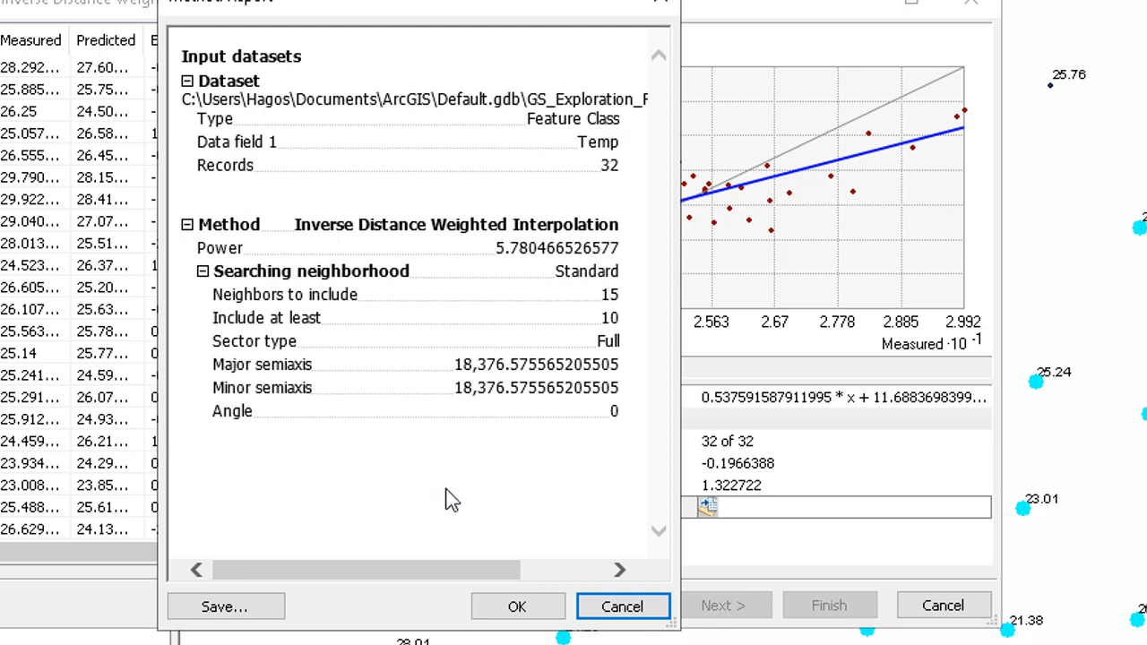
{"action": "left_click", "coordinate": [517, 607]}
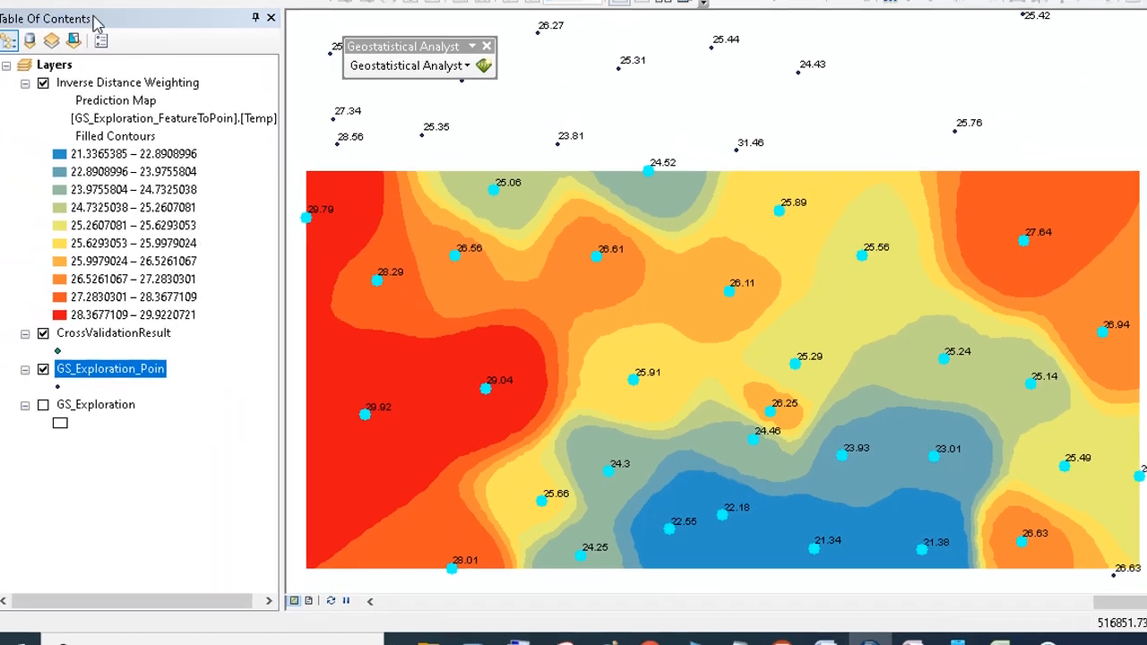
{"action": "left_click_drag", "start_coordinate": [682, 427], "coordinate": [837, 323]}
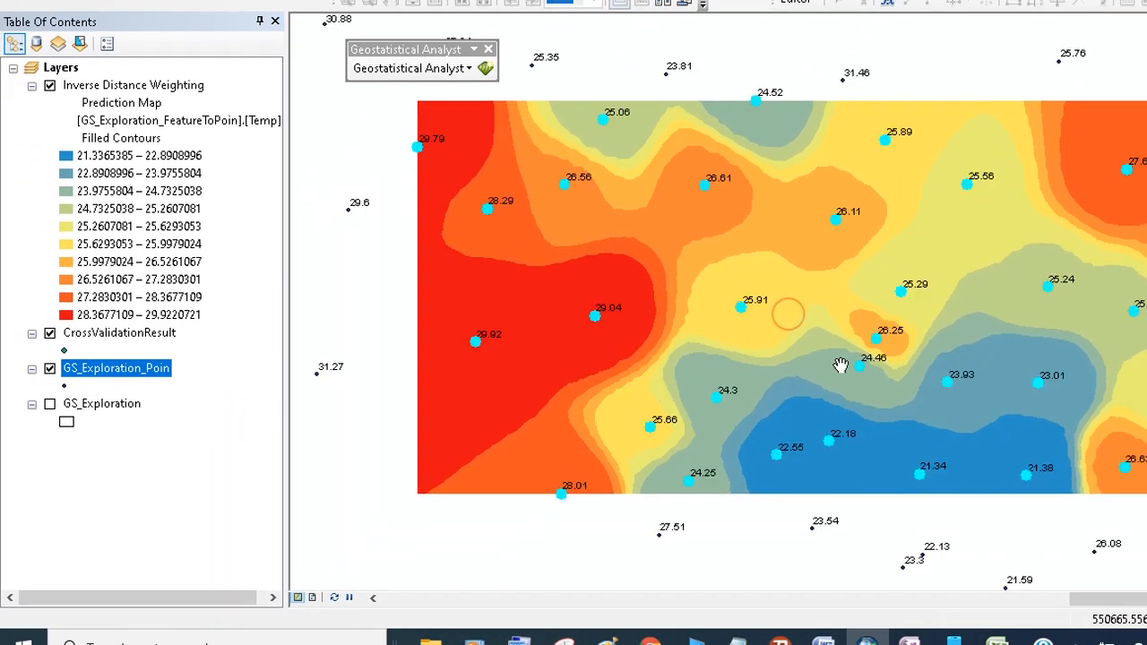
- Reopen the IDW layer's method properties, set Power to 2, and finish the wizard accepting the report to update the surface
{"action": "scroll", "coordinate": [806, 350], "scroll_direction": "up", "scroll_amount": 2}
{"action": "scroll", "coordinate": [805, 352], "scroll_direction": "down", "scroll_amount": 2}
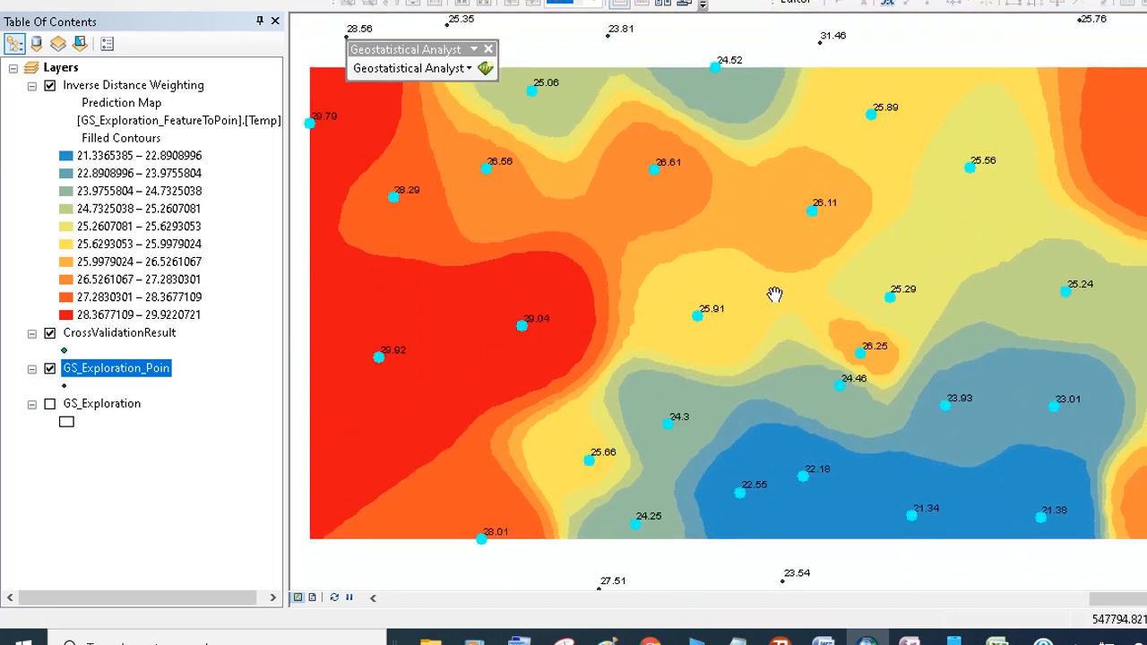
{"action": "scroll", "coordinate": [773, 292], "scroll_direction": "down", "scroll_amount": 2}
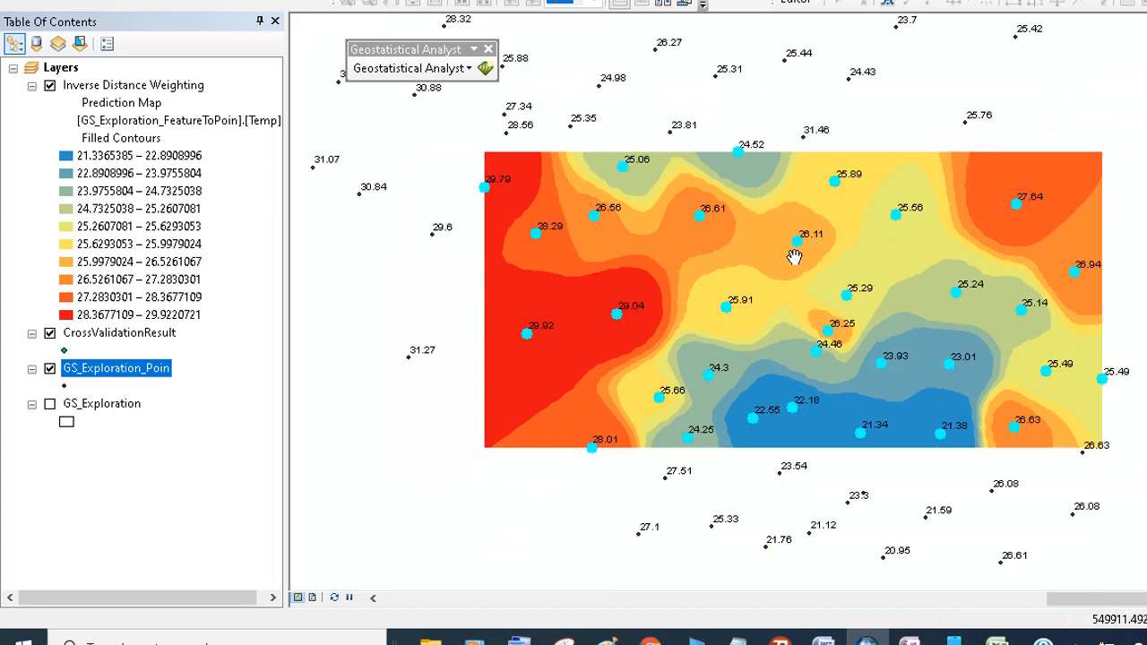
{"action": "scroll", "coordinate": [797, 254], "scroll_direction": "up", "scroll_amount": 2}
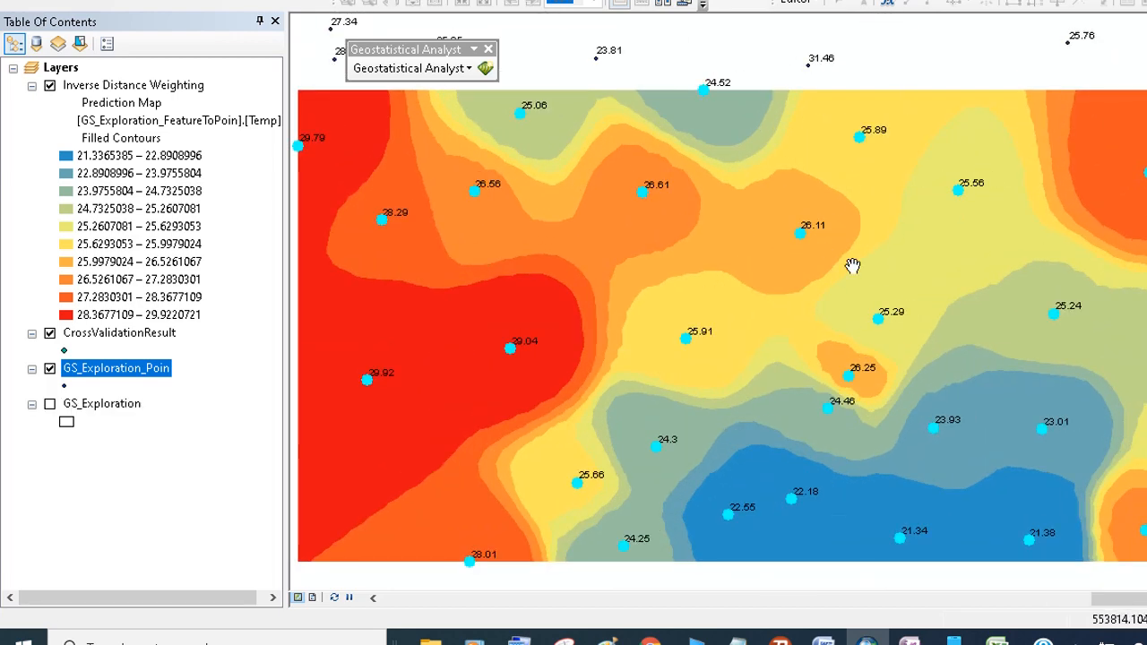
{"action": "right_click", "coordinate": [95, 86]}
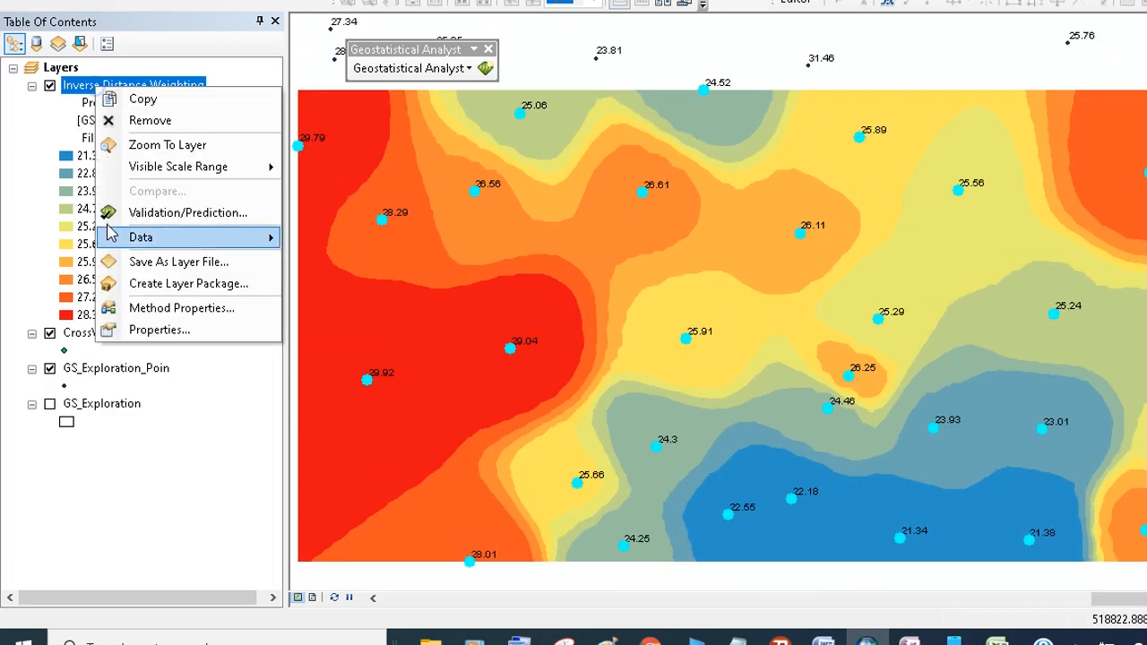
{"action": "left_click", "coordinate": [157, 314]}
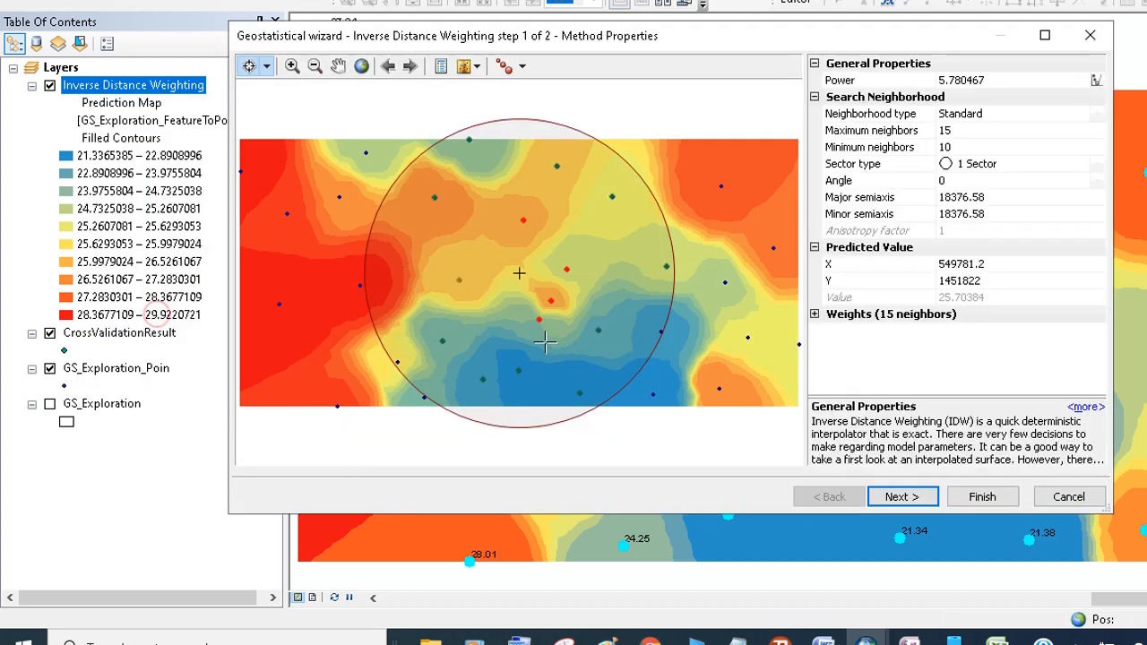
{"action": "left_click", "coordinate": [984, 82]}
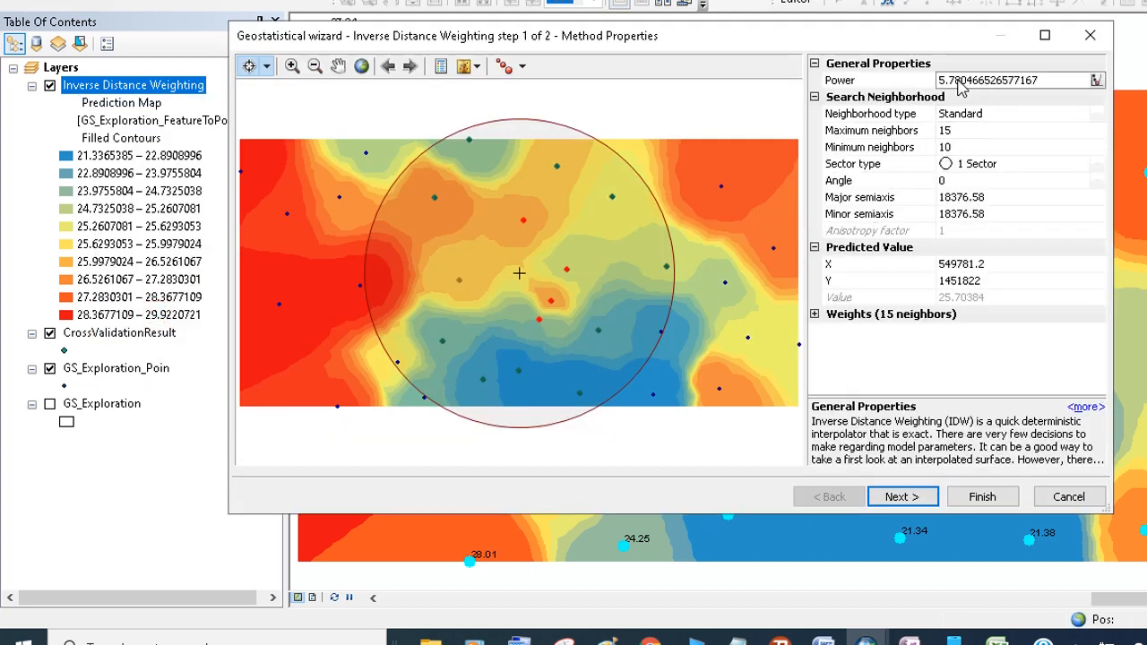
{"action": "left_click", "coordinate": [943, 80]}
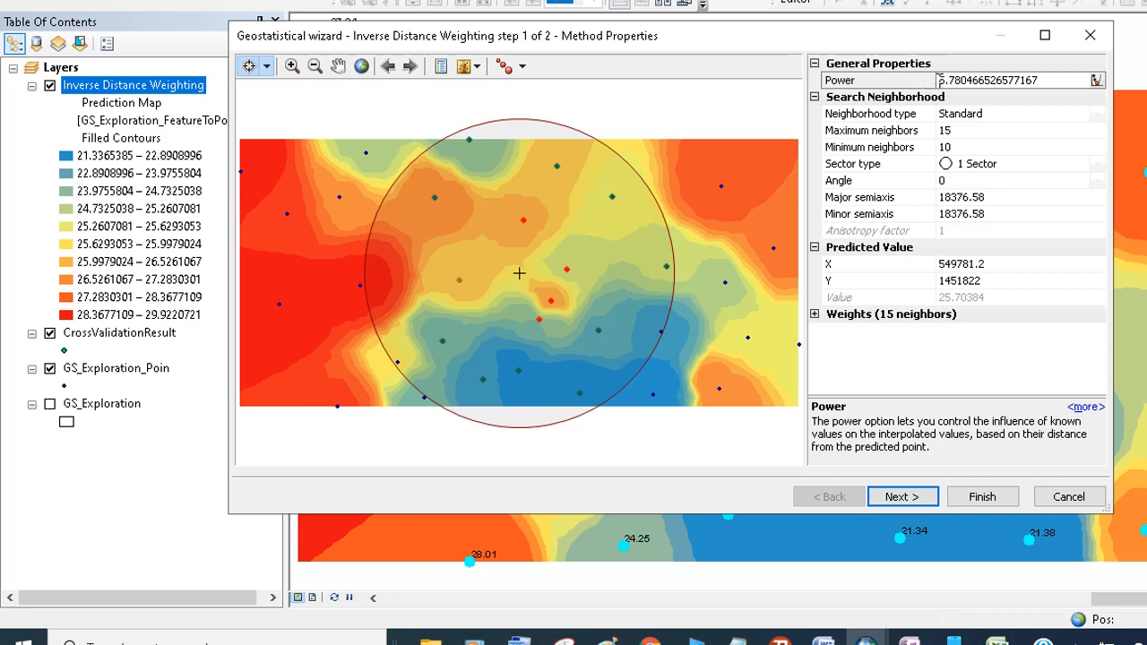
{"action": "left_click_drag", "start_coordinate": [937, 80], "coordinate": [1037, 80]}
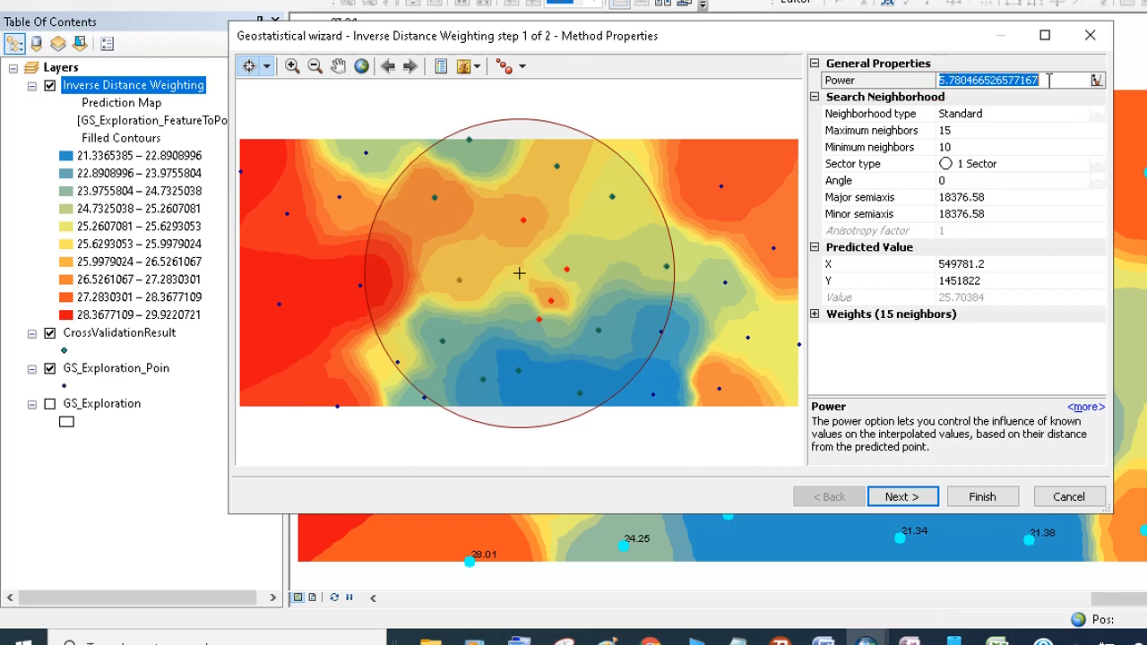
{"action": "type", "text": "2"}
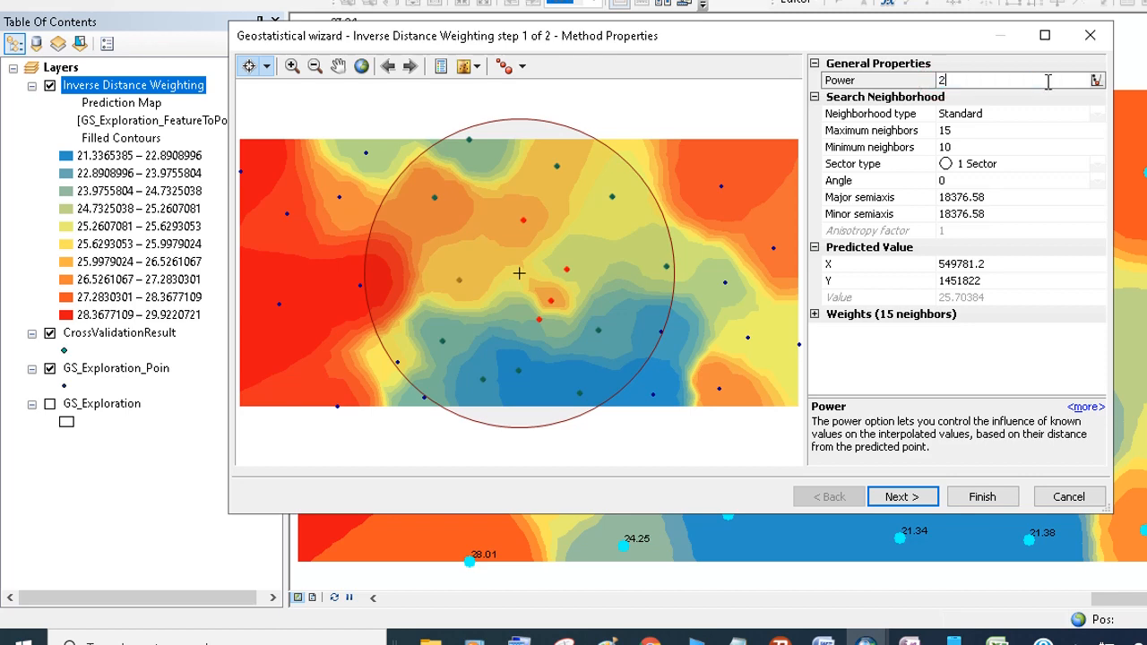
{"action": "left_click", "coordinate": [900, 496]}
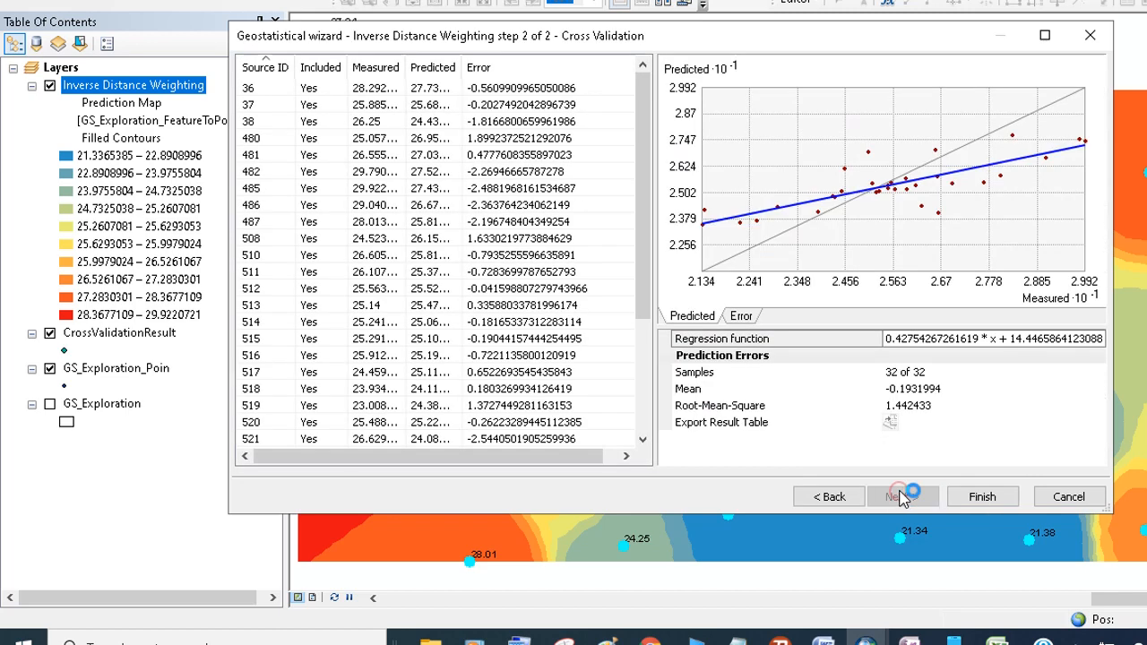
{"action": "left_click", "coordinate": [982, 496]}
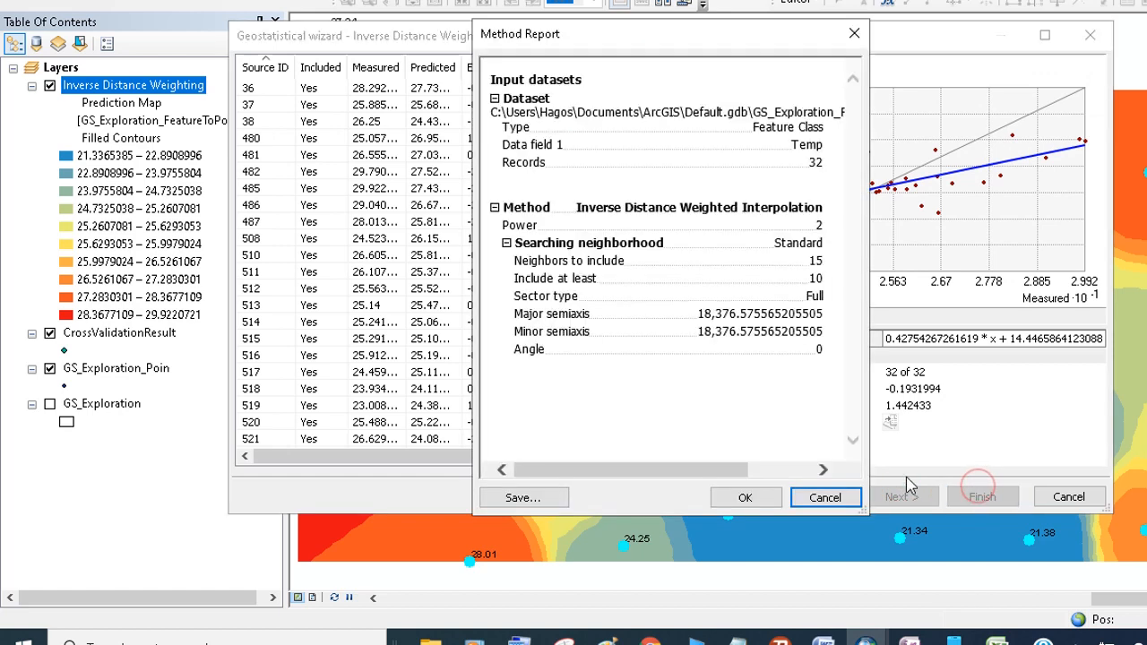
{"action": "left_click", "coordinate": [774, 498]}
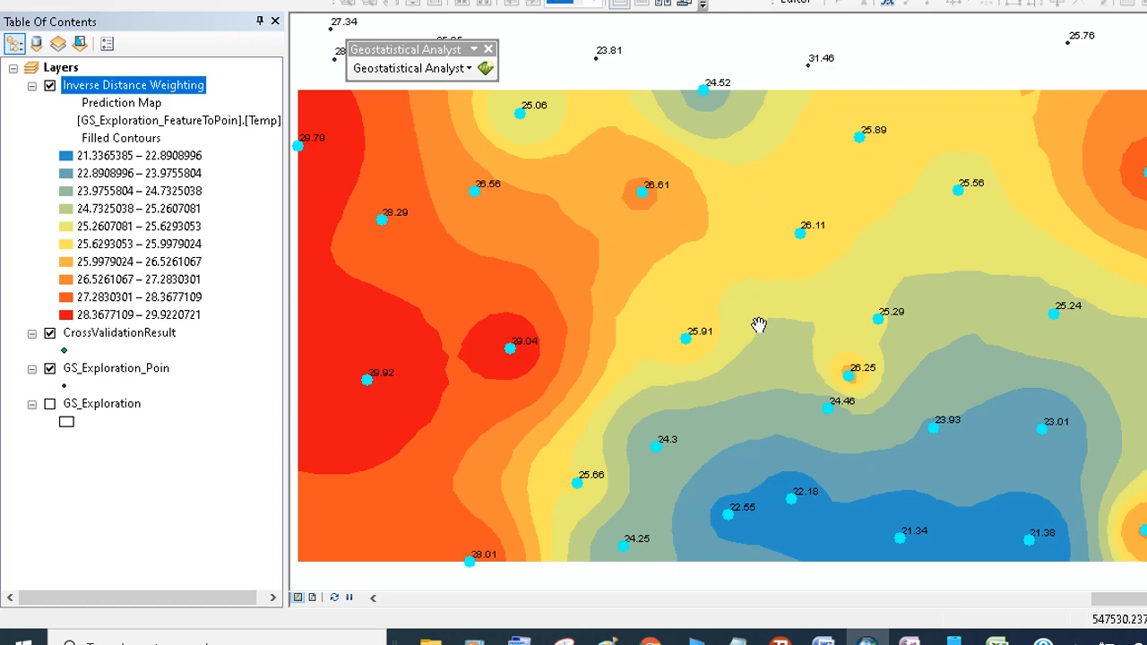
- Reopen the IDW layer's method properties, review its cross validation, and finish the wizard again accepting the report
{"action": "right_click", "coordinate": [189, 84]}
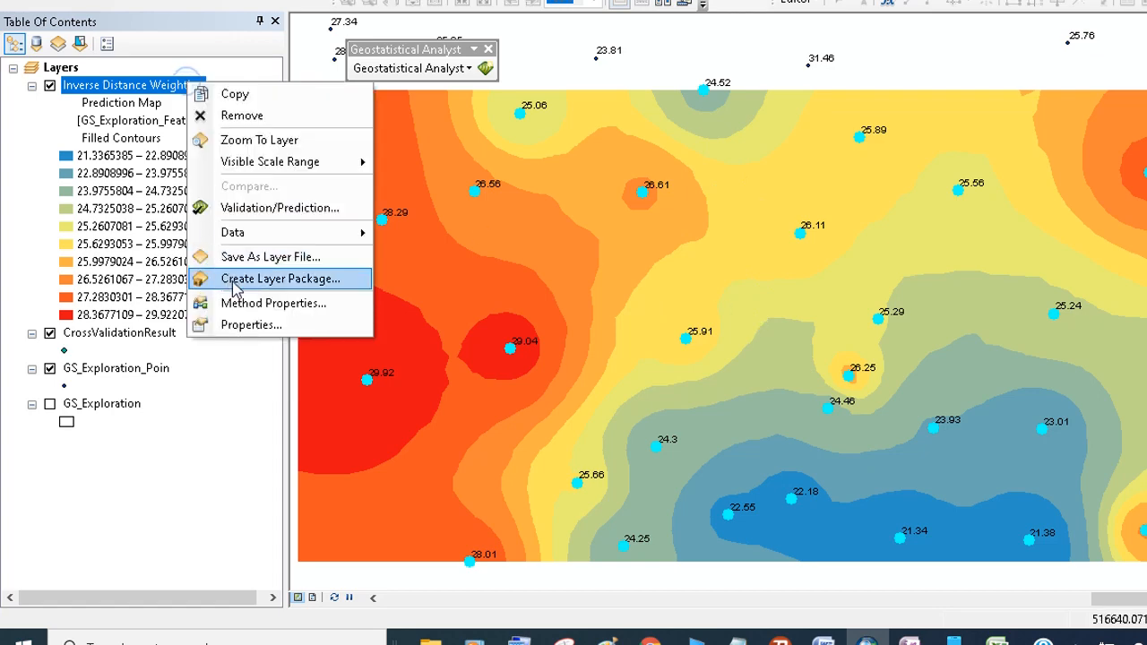
{"action": "left_click", "coordinate": [260, 303]}
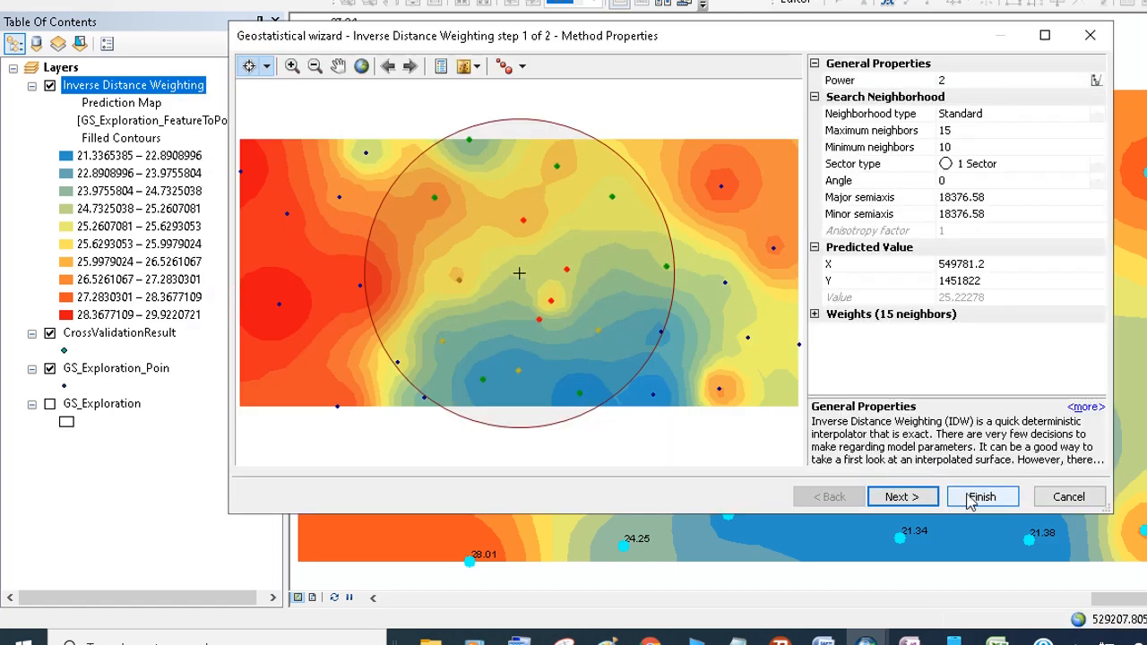
{"action": "left_click", "coordinate": [915, 503]}
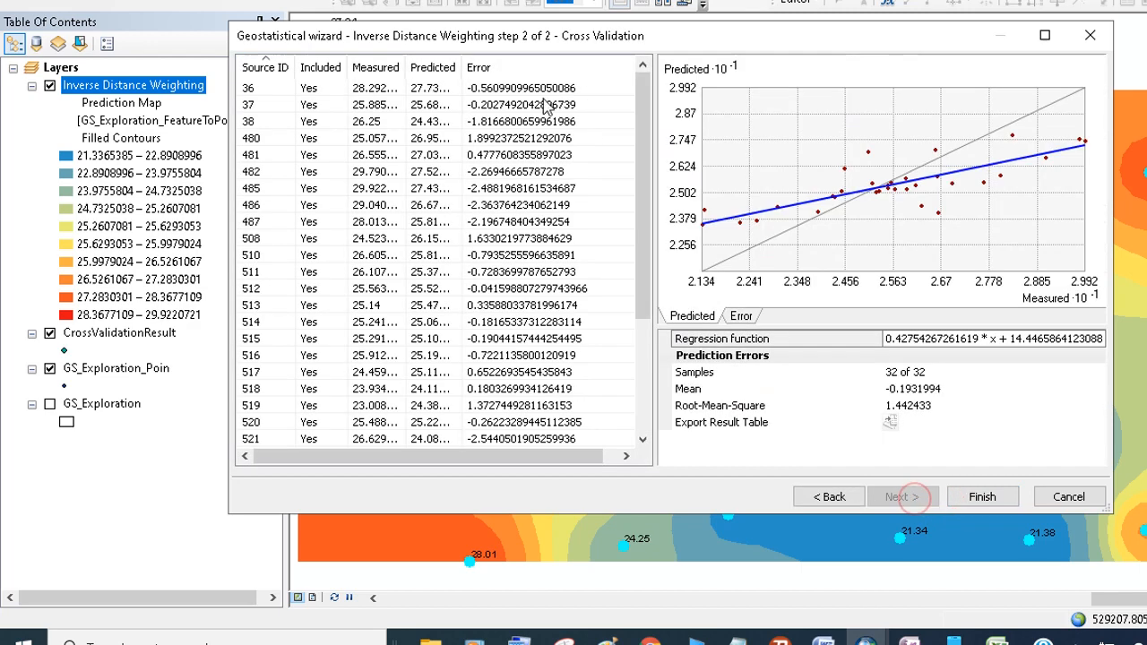
{"action": "left_click", "coordinate": [1053, 497]}
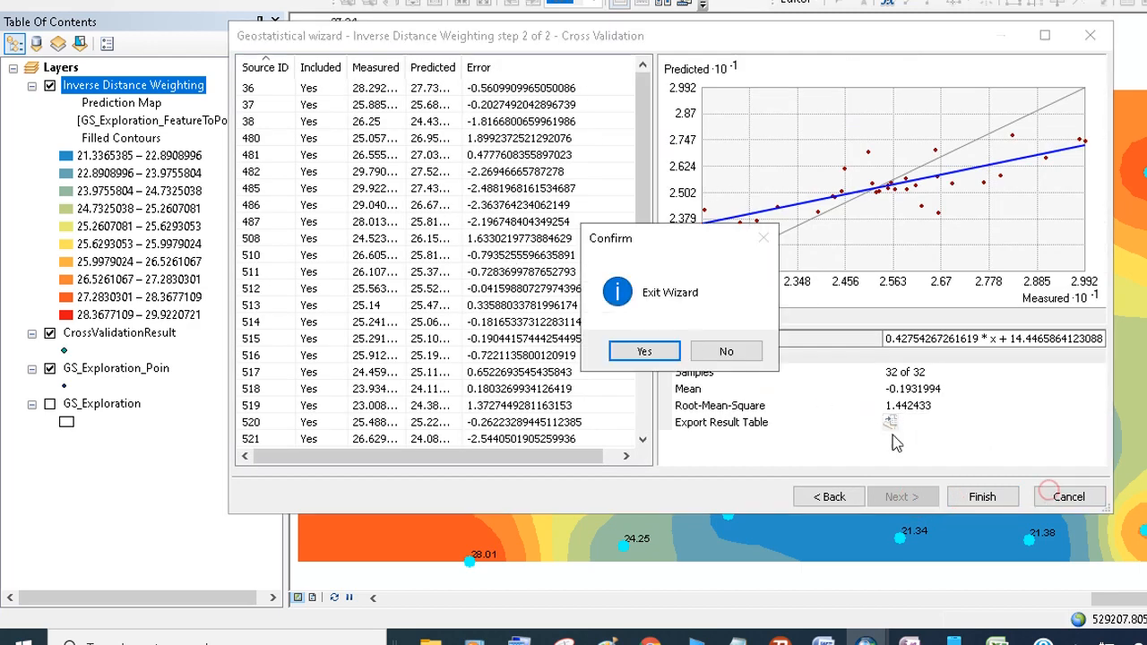
{"action": "left_click", "coordinate": [726, 354]}
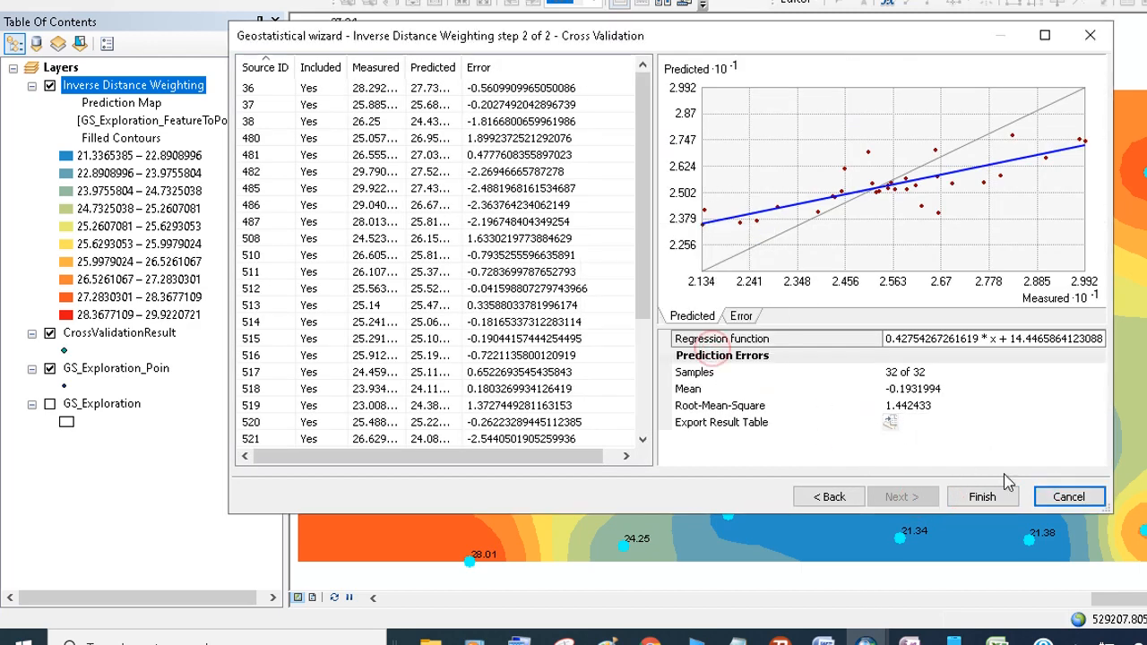
{"action": "left_click", "coordinate": [982, 496]}
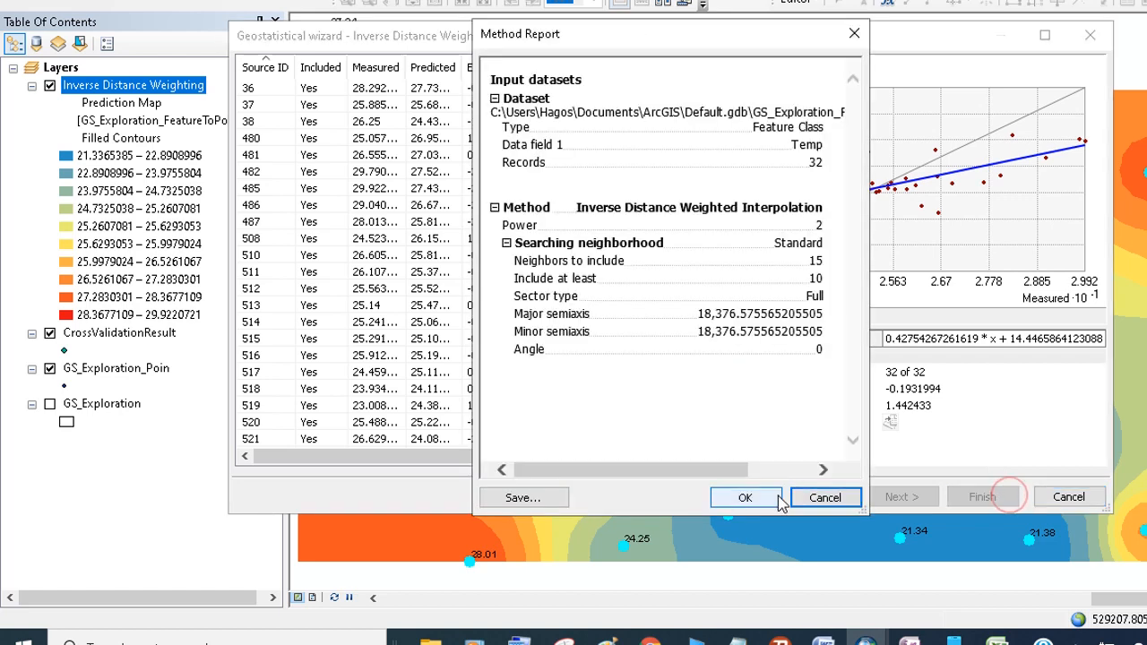
{"action": "left_click", "coordinate": [740, 496]}
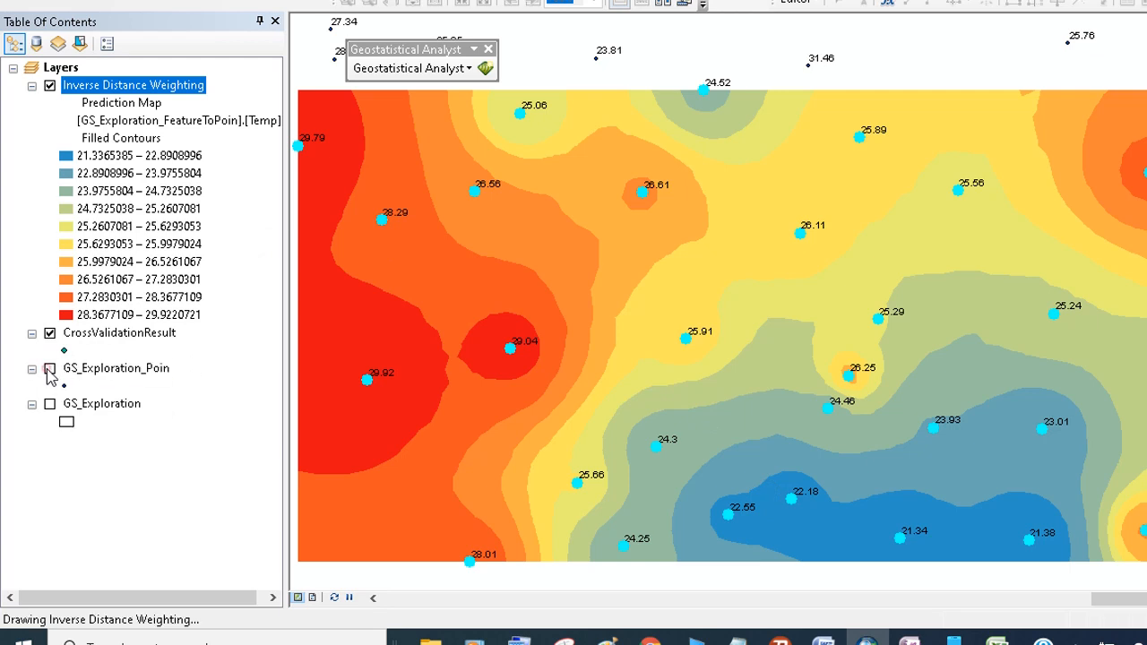
- Hide the GS_Exploration_Poin layer and move CrossValidationResult to the top of the layer list
{"action": "left_click", "coordinate": [50, 370]}
{"action": "left_click", "coordinate": [51, 86]}
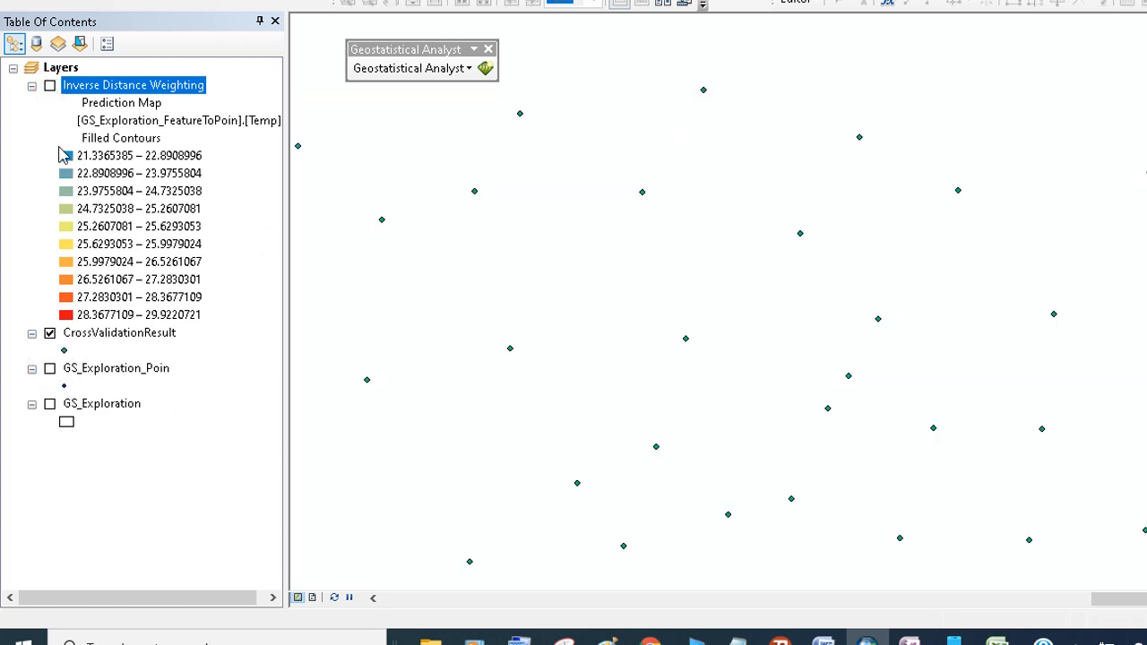
{"action": "left_click", "coordinate": [50, 86]}
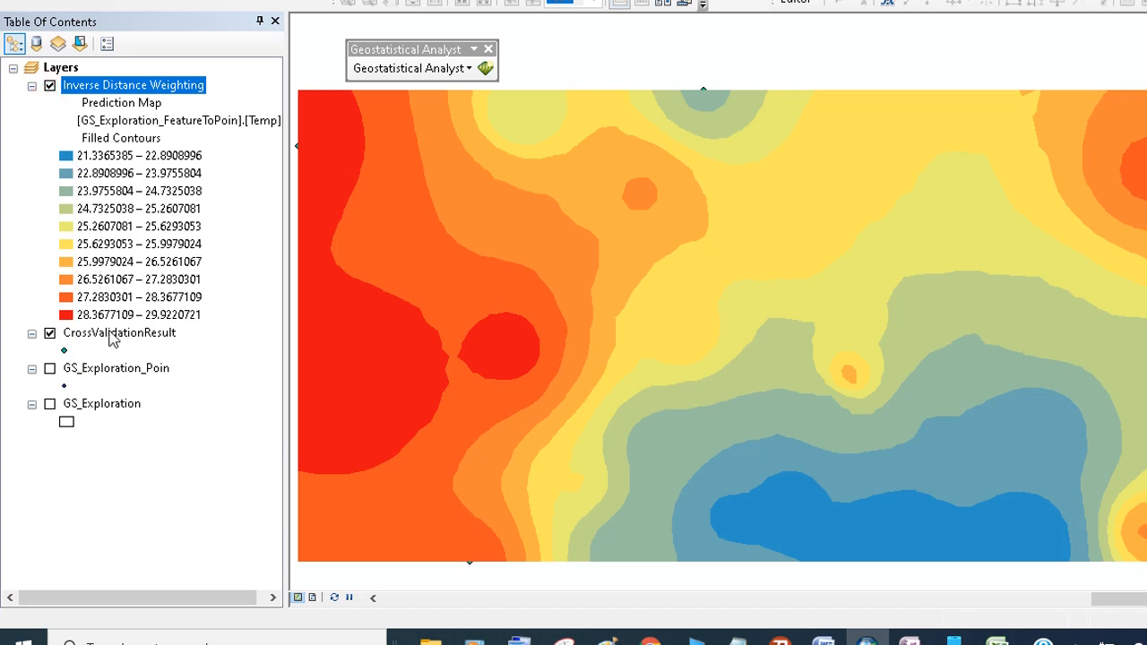
{"action": "mouse_move", "coordinate": [87, 348]}
{"action": "left_mouse_down"}
{"action": "mouse_move", "coordinate": [99, 336]}
{"action": "mouse_move", "coordinate": [98, 67]}
{"action": "left_mouse_up"}
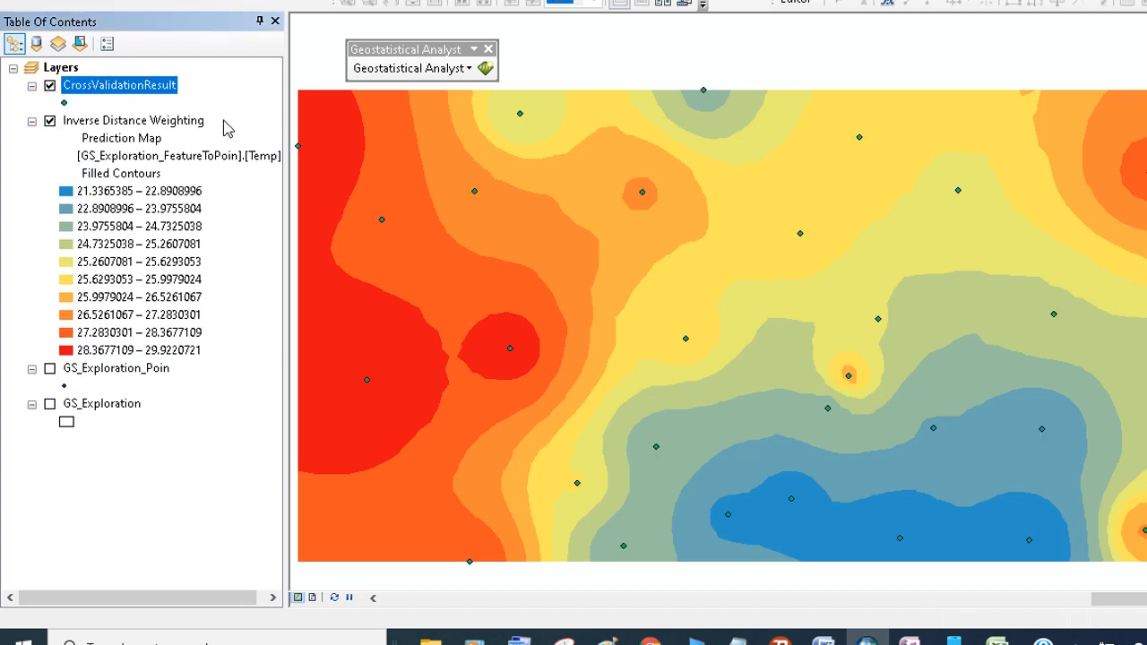
- Open the attribute table of the CrossValidationResult layer
{"action": "right_click", "coordinate": [123, 97]}
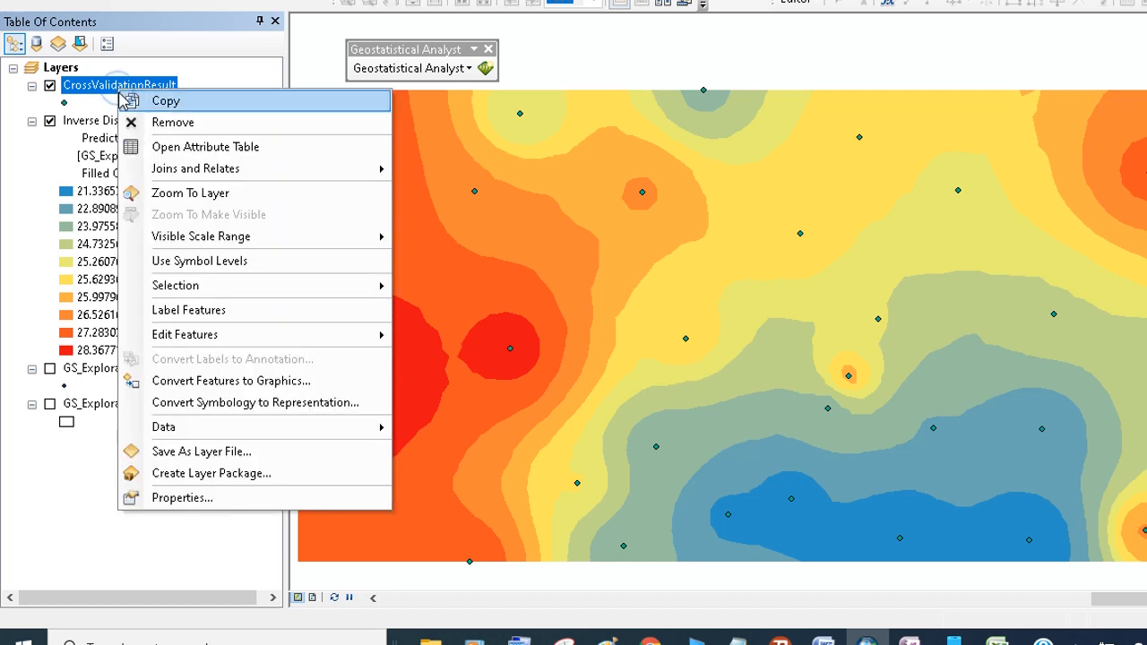
{"action": "left_click", "coordinate": [163, 148]}
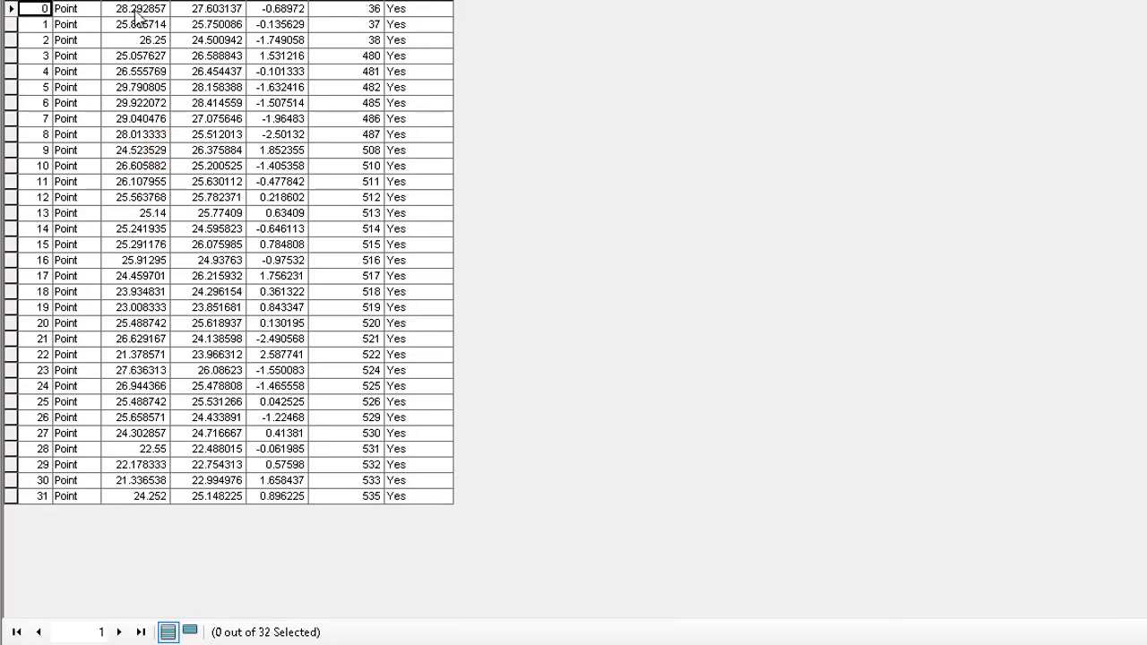
{"action": "left_click", "coordinate": [136, 4]}
{"action": "left_click", "coordinate": [242, 2]}
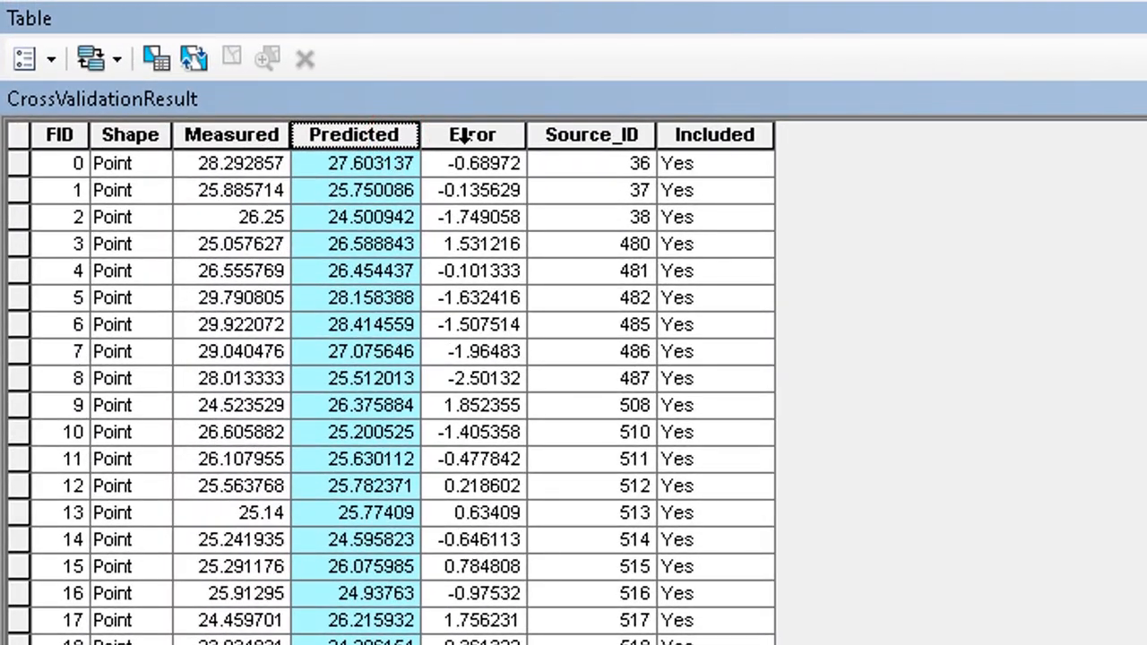
- Sort the table by Error ascending and select the two records with the most negative errors
{"action": "left_click", "coordinate": [464, 135]}
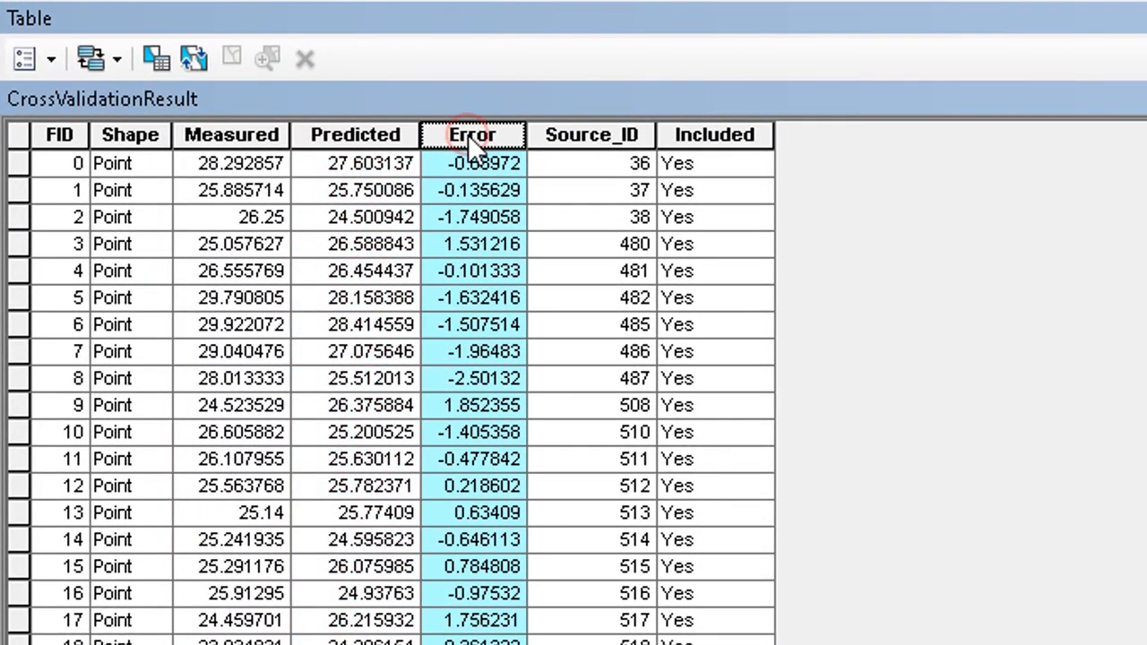
{"action": "double_click", "coordinate": [466, 134]}
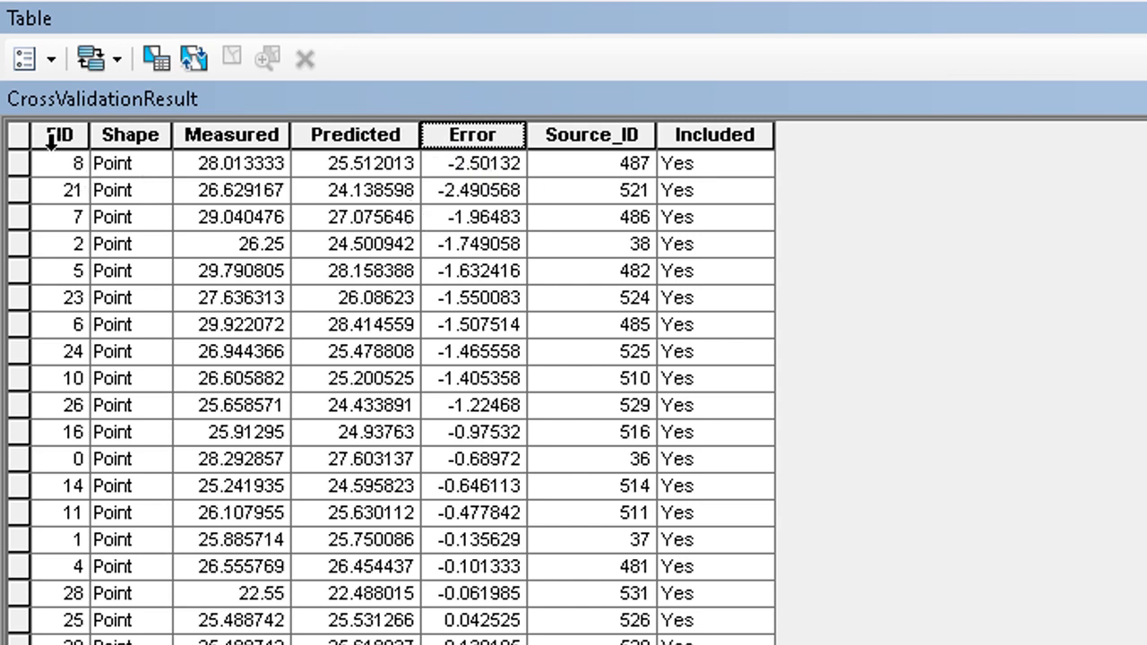
{"action": "left_click_drag", "start_coordinate": [19, 161], "coordinate": [78, 210]}
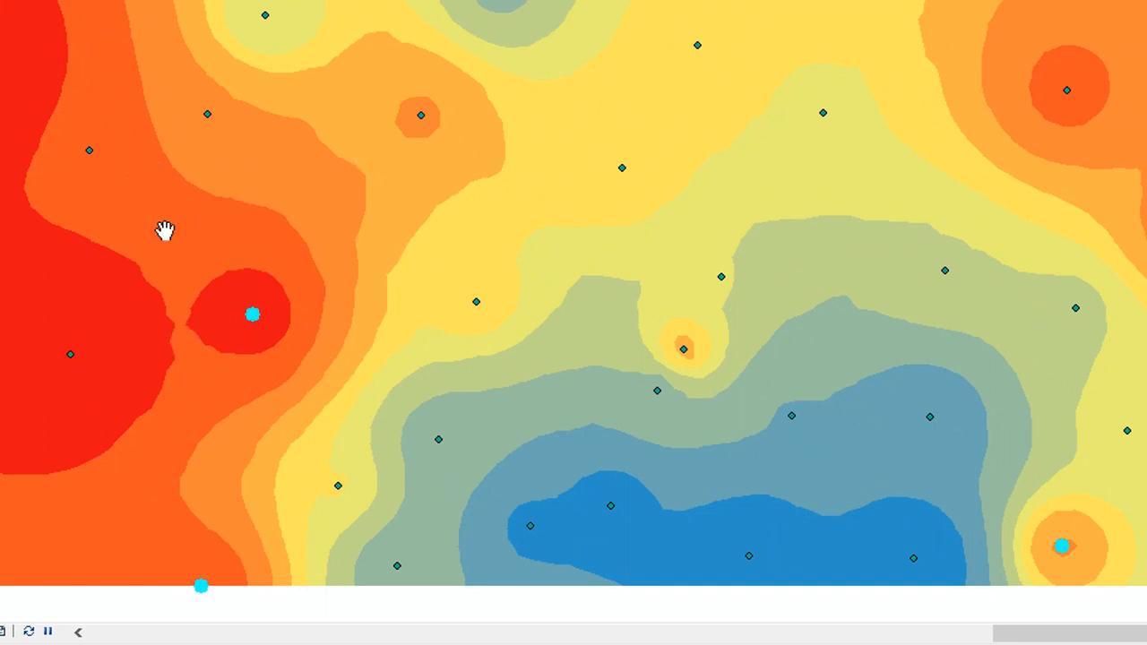
- Locate the selected points on the surface and turn the GS_Exploration_Poin layer back on
{"action": "left_click_drag", "start_coordinate": [1126, 515], "coordinate": [1023, 341]}
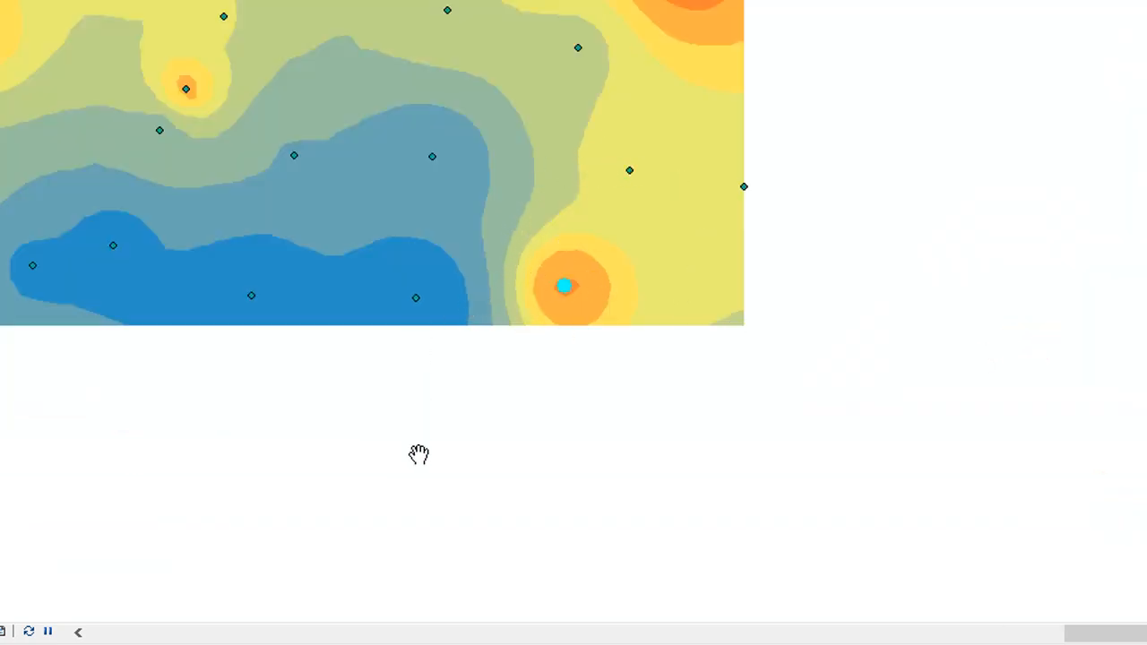
{"action": "left_click_drag", "start_coordinate": [508, 129], "coordinate": [874, 299]}
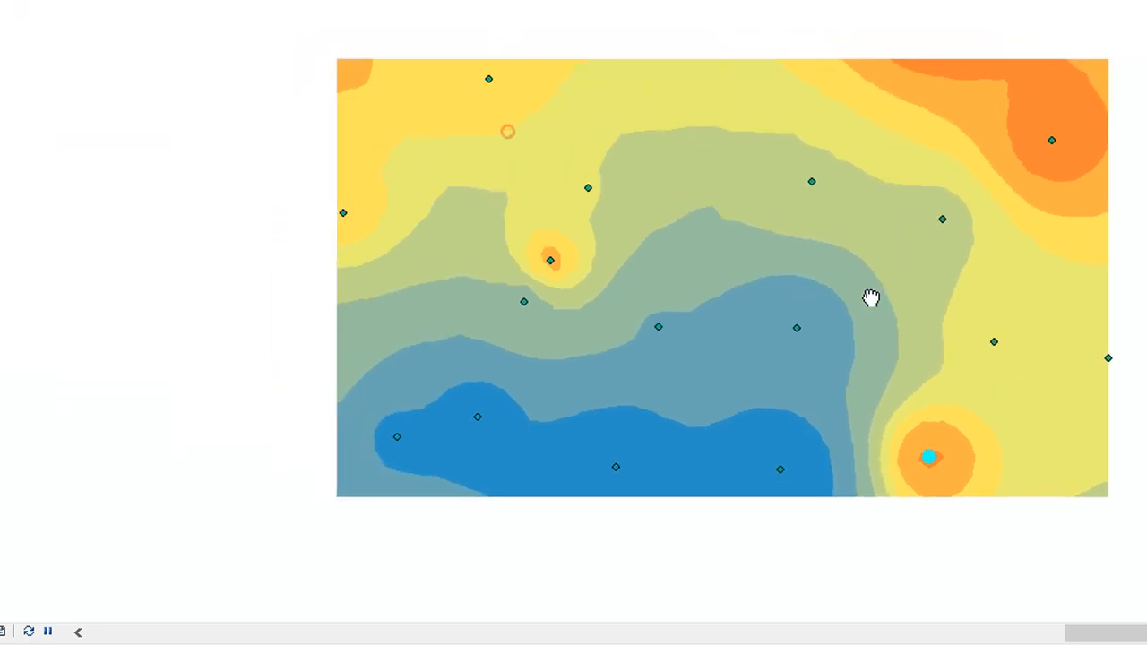
{"action": "left_click_drag", "start_coordinate": [469, 174], "coordinate": [627, 251]}
{"action": "left_click", "coordinate": [559, 224]}
{"action": "left_click_drag", "start_coordinate": [684, 171], "coordinate": [642, 205]}
{"action": "left_click_drag", "start_coordinate": [589, 279], "coordinate": [656, 146]}
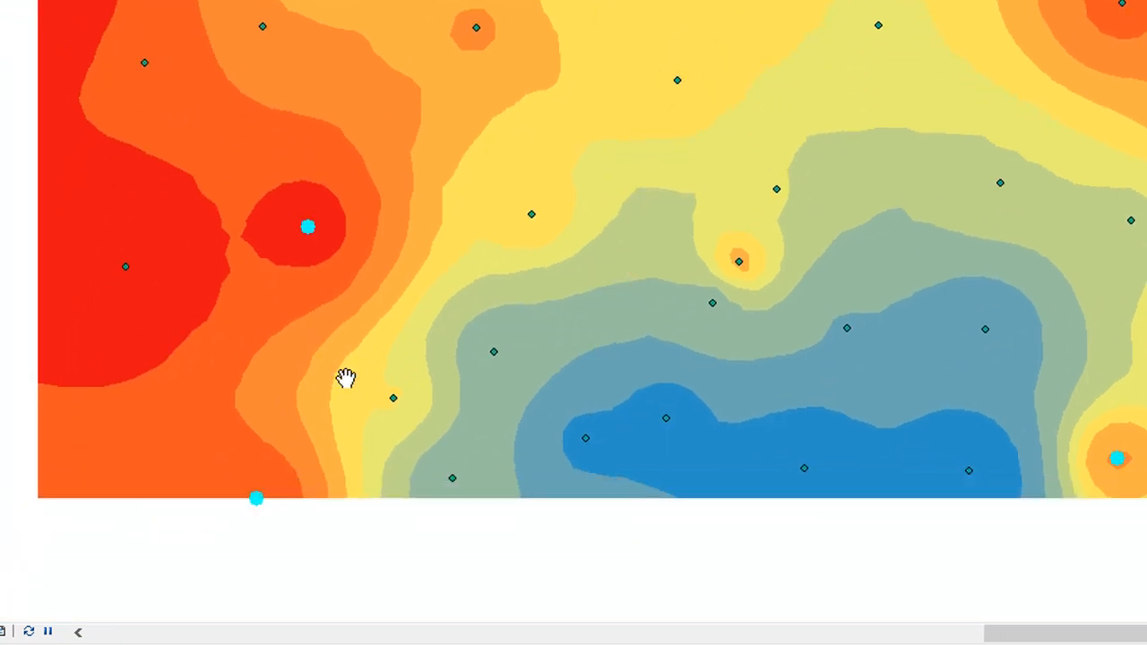
{"action": "scroll", "coordinate": [543, 207], "scroll_direction": "down", "scroll_amount": 2}
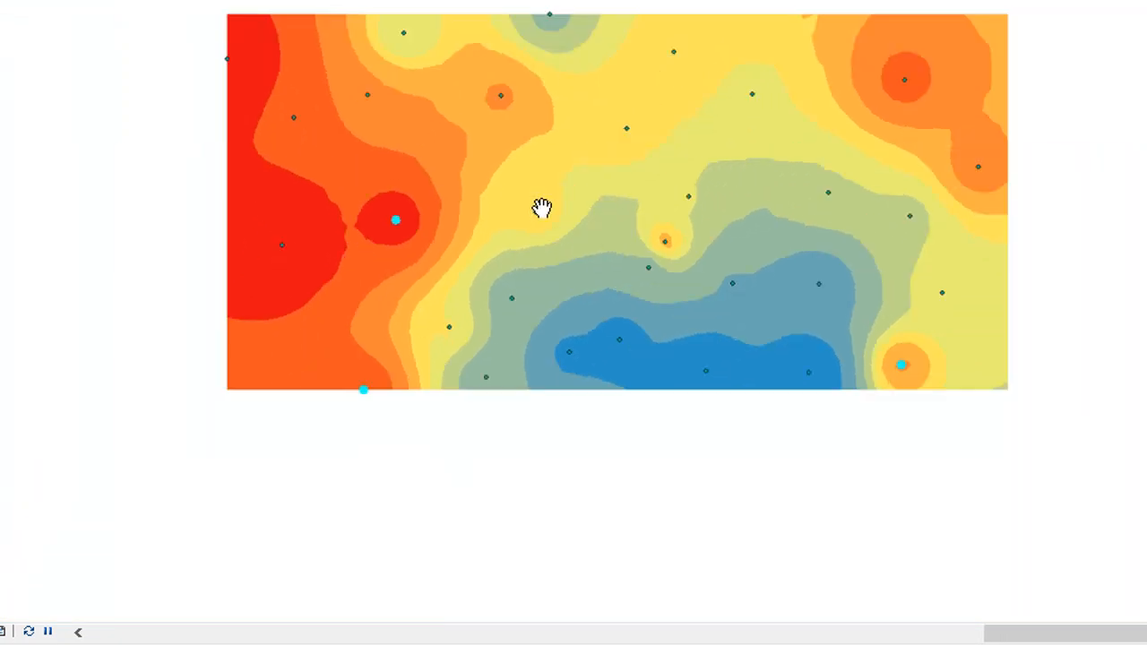
{"action": "left_click_drag", "start_coordinate": [755, 72], "coordinate": [672, 131]}
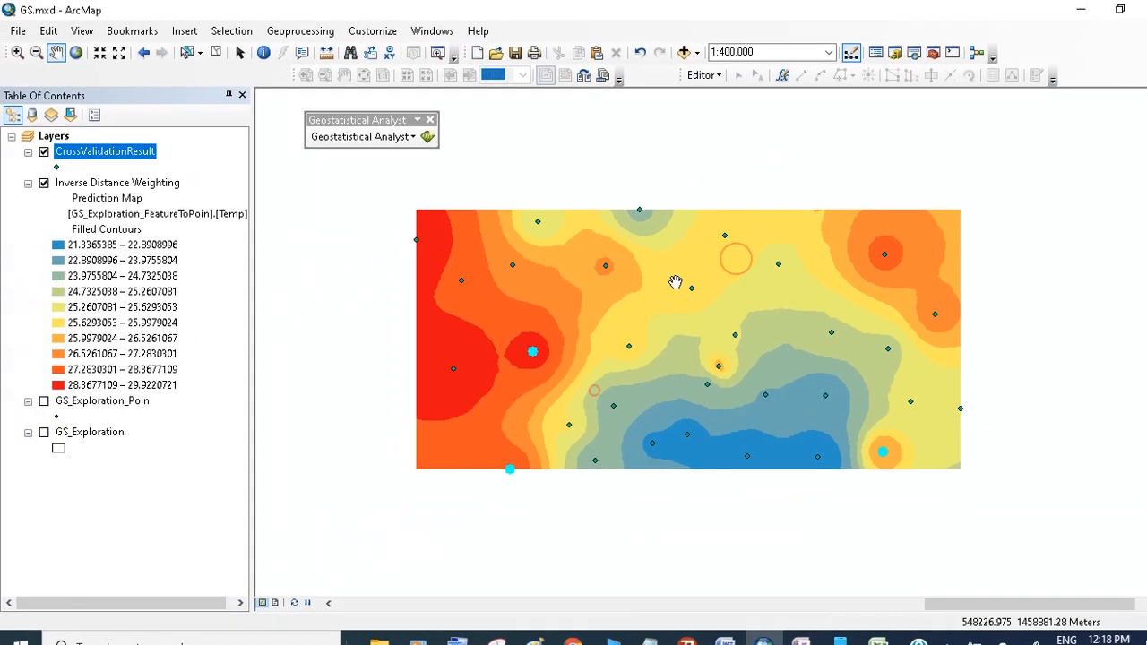
{"action": "left_click_drag", "start_coordinate": [638, 259], "coordinate": [674, 280]}
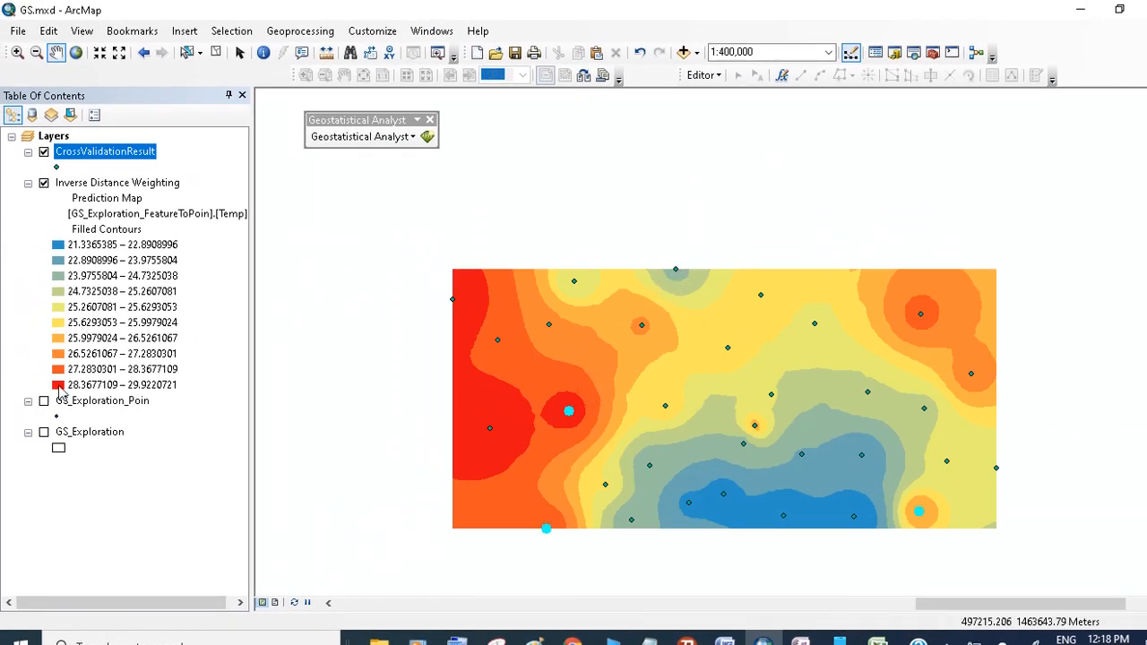
{"action": "left_click", "coordinate": [44, 402]}
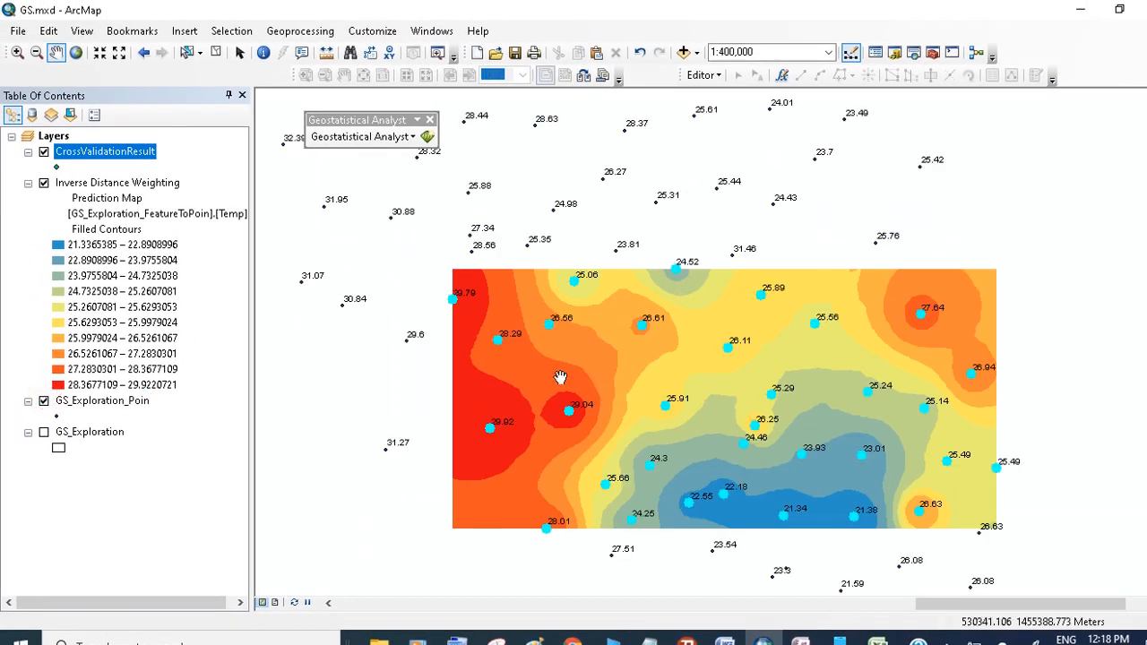
- Clear the selection of the cross-validation points
{"action": "scroll", "coordinate": [568, 384], "scroll_direction": "down", "scroll_amount": 2}
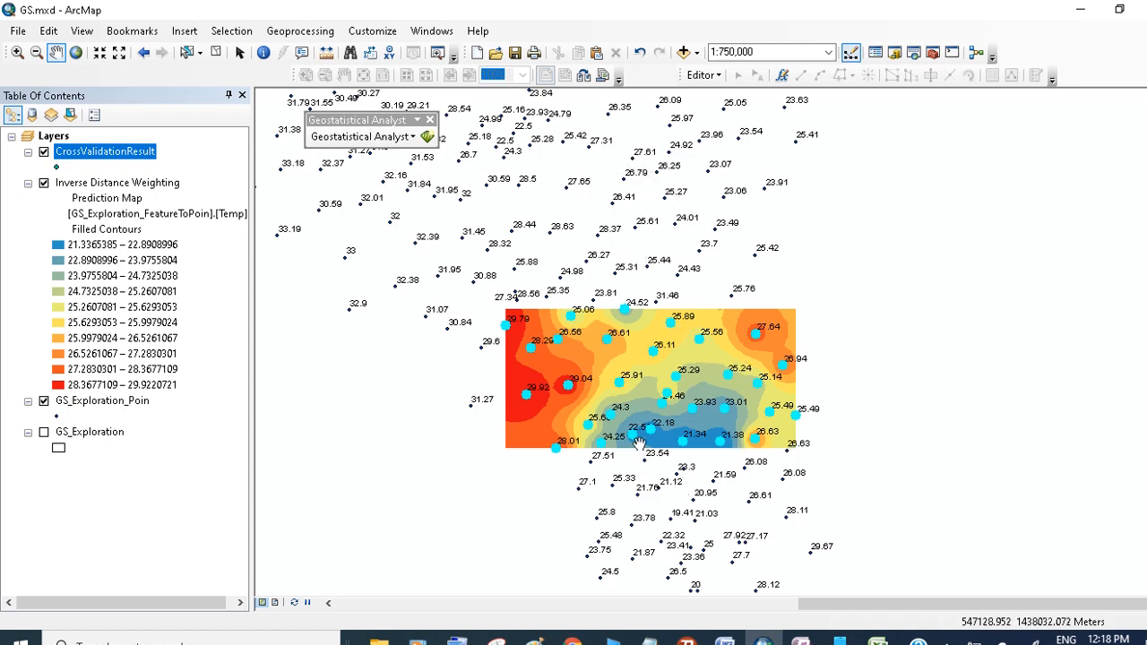
{"action": "scroll", "coordinate": [634, 402], "scroll_direction": "up", "scroll_amount": 2}
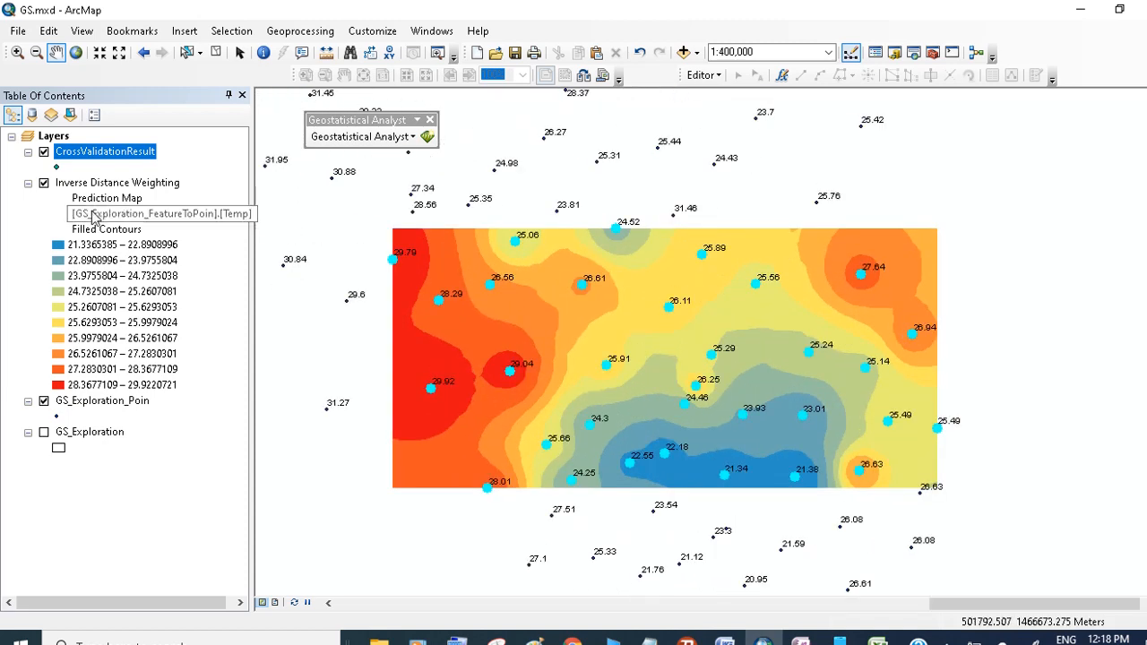
{"action": "left_click", "coordinate": [214, 54]}
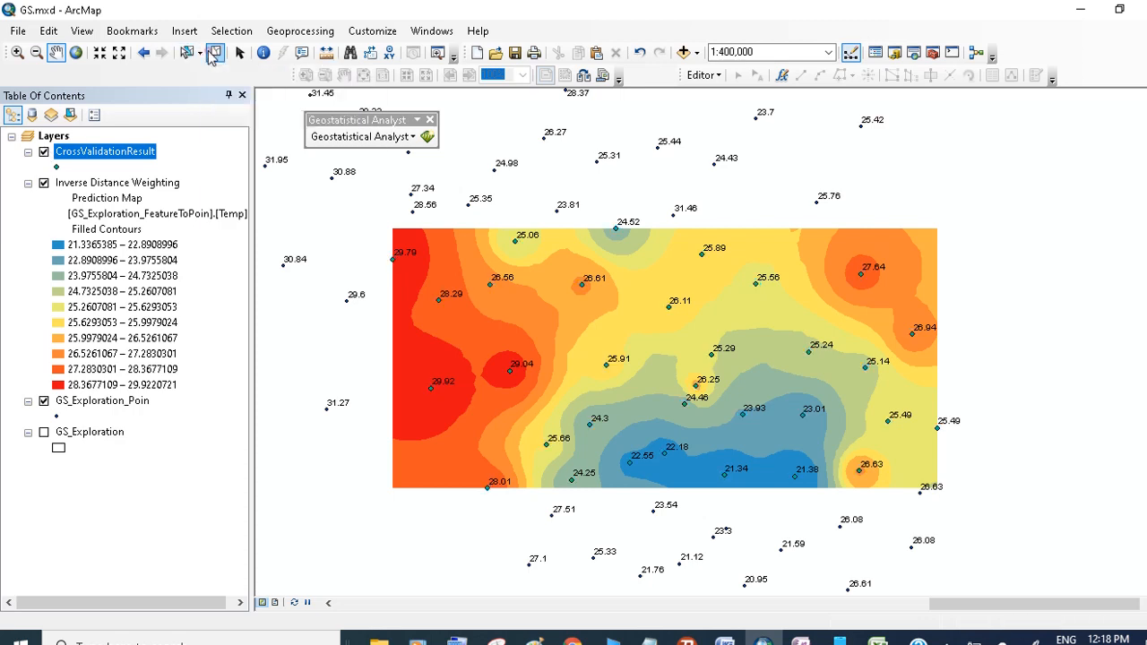
- Hide the CrossValidationResult and GS_Exploration_Poin layers
{"action": "left_click", "coordinate": [43, 152]}
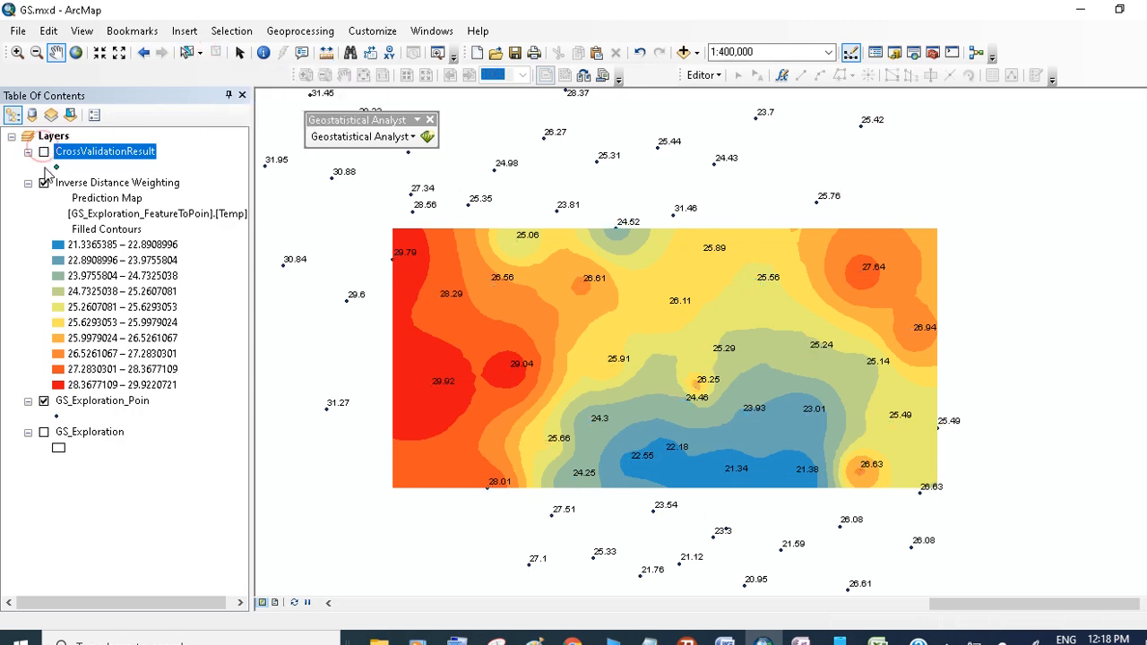
{"action": "left_click", "coordinate": [43, 402]}
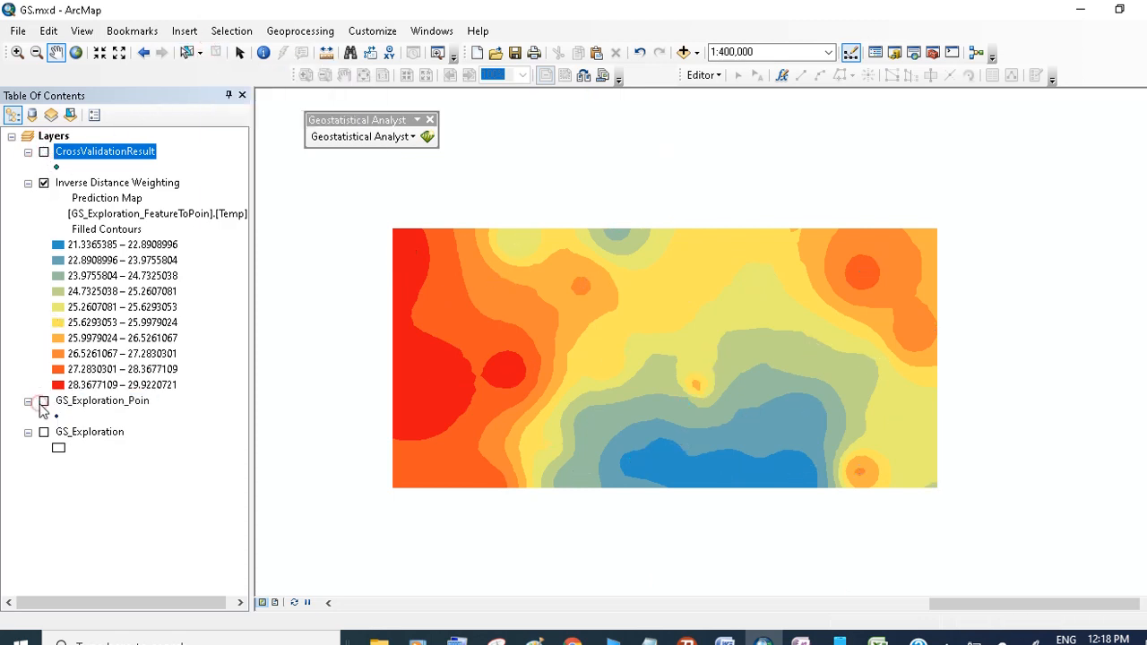
- Open the Validation/Prediction tool for the Inverse Distance Weighting layer
{"action": "left_click", "coordinate": [78, 183]}
{"action": "right_click", "coordinate": [79, 183]}
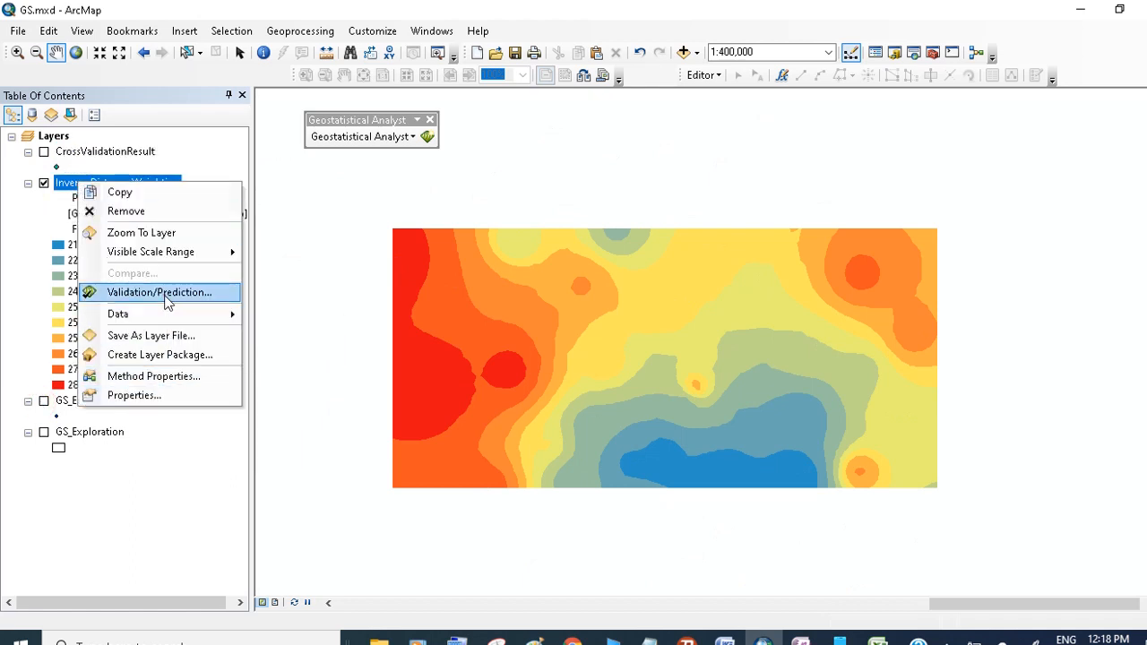
{"action": "key", "text": "Escape"}
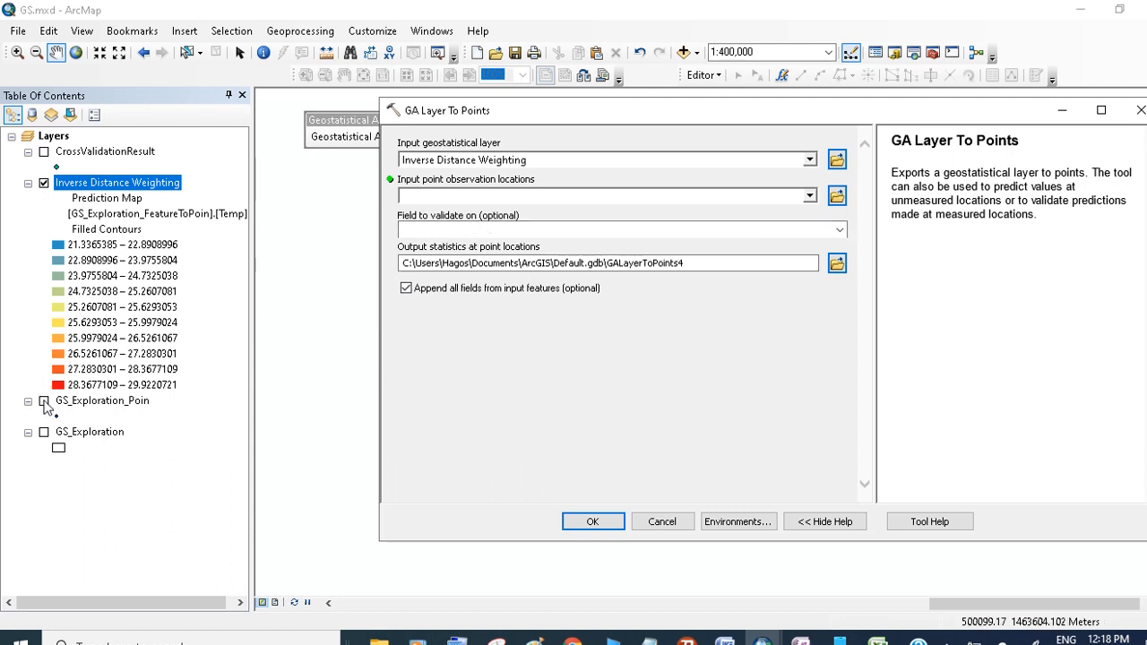
- Turn the GS_Exploration_Poin layer back on and cancel the GA Layer To Points dialog
{"action": "left_click", "coordinate": [44, 403]}
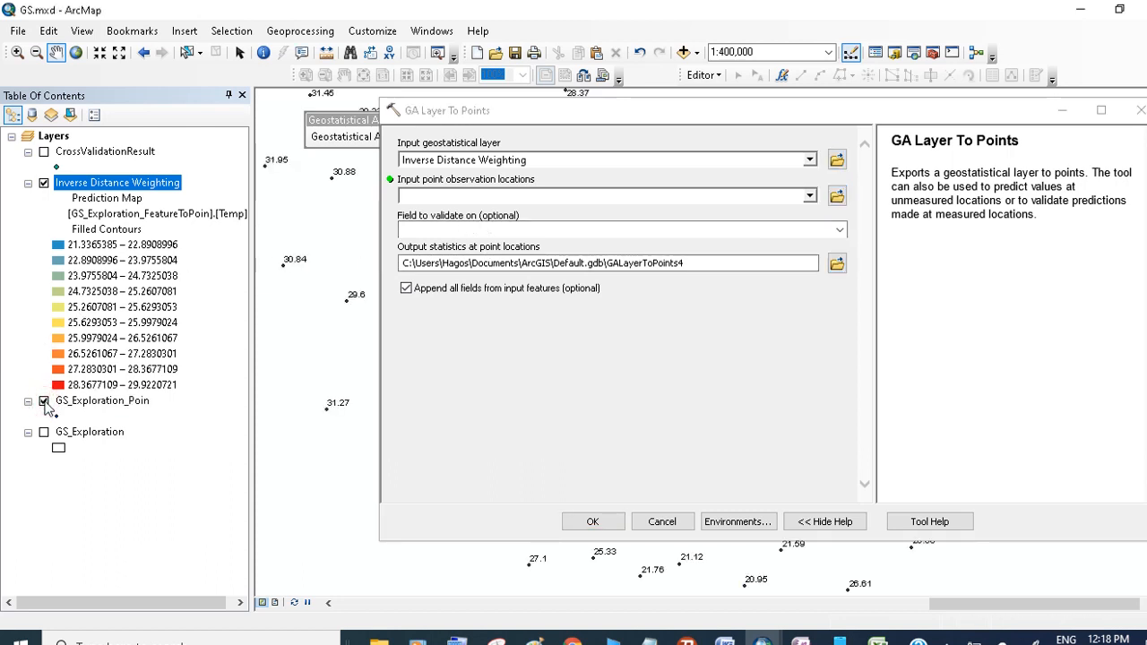
{"action": "left_click", "coordinate": [43, 402]}
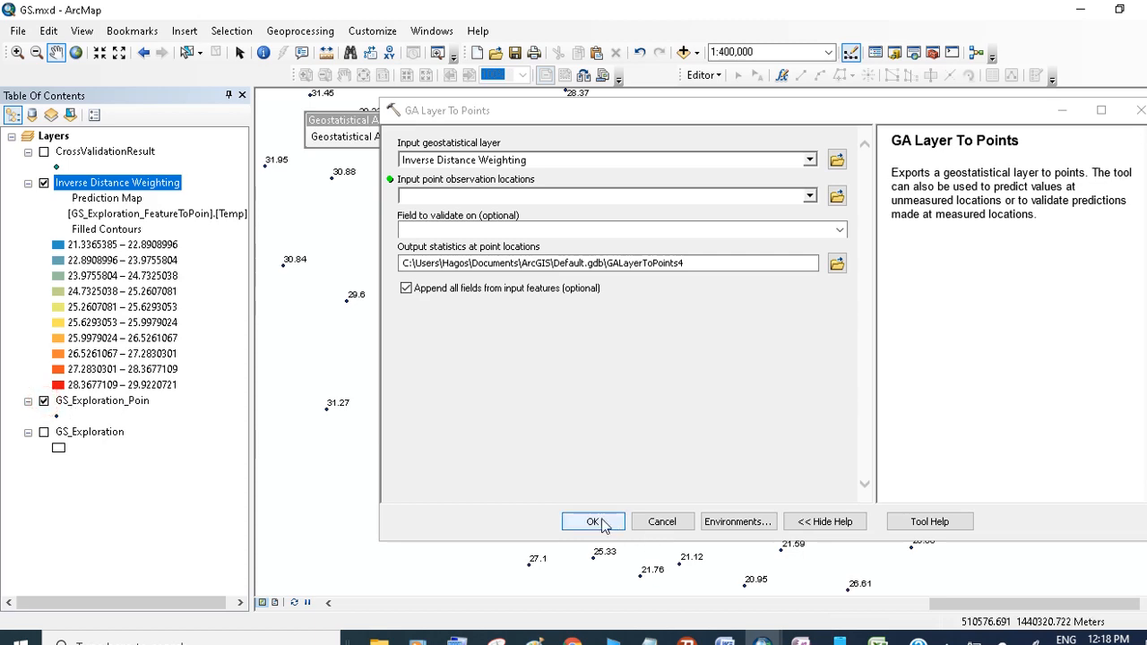
{"action": "left_click", "coordinate": [660, 522]}
- Open the Geostatistical Wizard with Inverse Distance Weighting as the method
{"action": "mouse_move", "coordinate": [648, 379]}
{"action": "left_mouse_down"}
{"action": "mouse_move", "coordinate": [691, 379]}
{"action": "mouse_move", "coordinate": [666, 374]}
{"action": "left_mouse_up"}
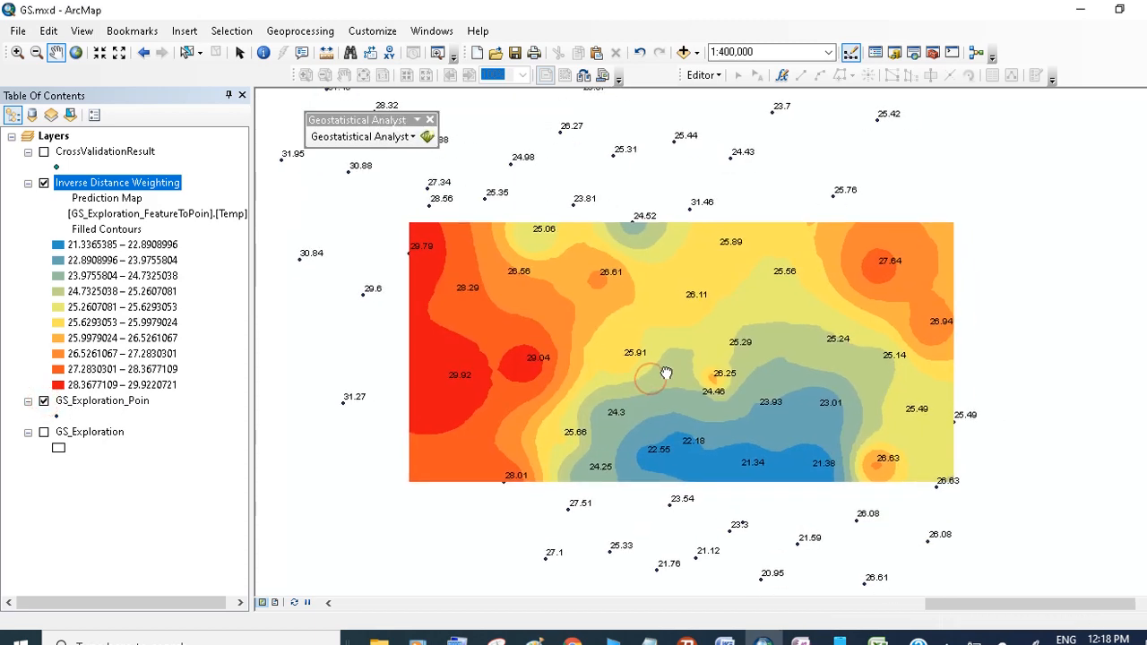
{"action": "left_click", "coordinate": [345, 136]}
{"action": "left_click", "coordinate": [364, 176]}
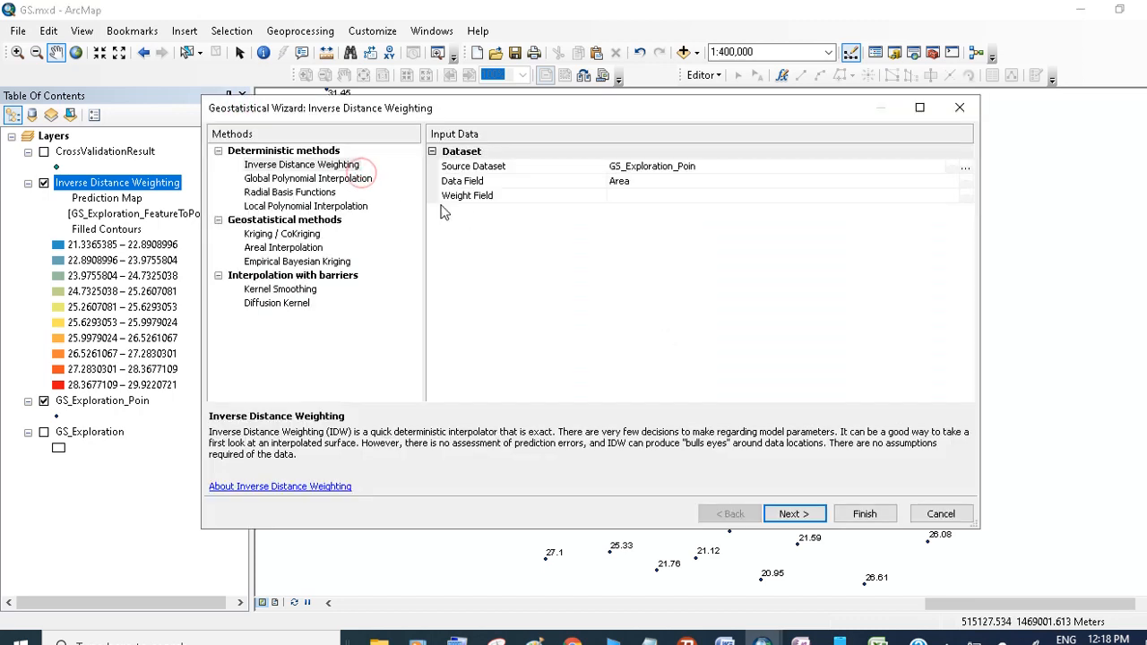
{"action": "left_click", "coordinate": [339, 168]}
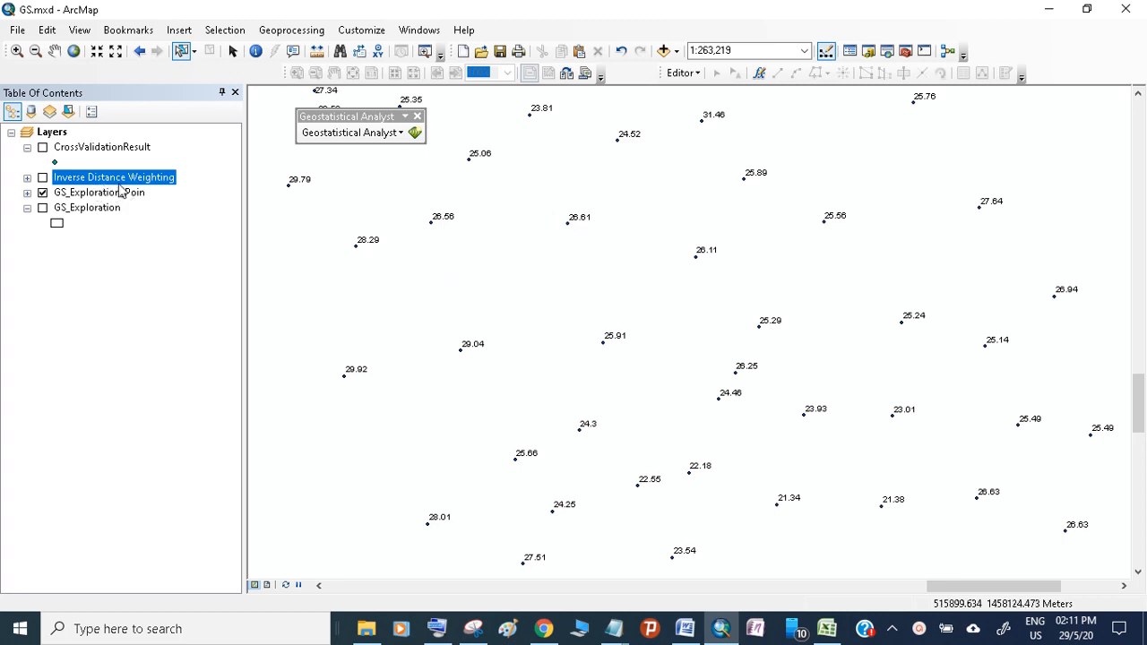
- Start the Geostatistical Wizard with Radial Basis Functions on GS_Exploration_Poin and set the data field to Temp
{"action": "left_click", "coordinate": [42, 177]}
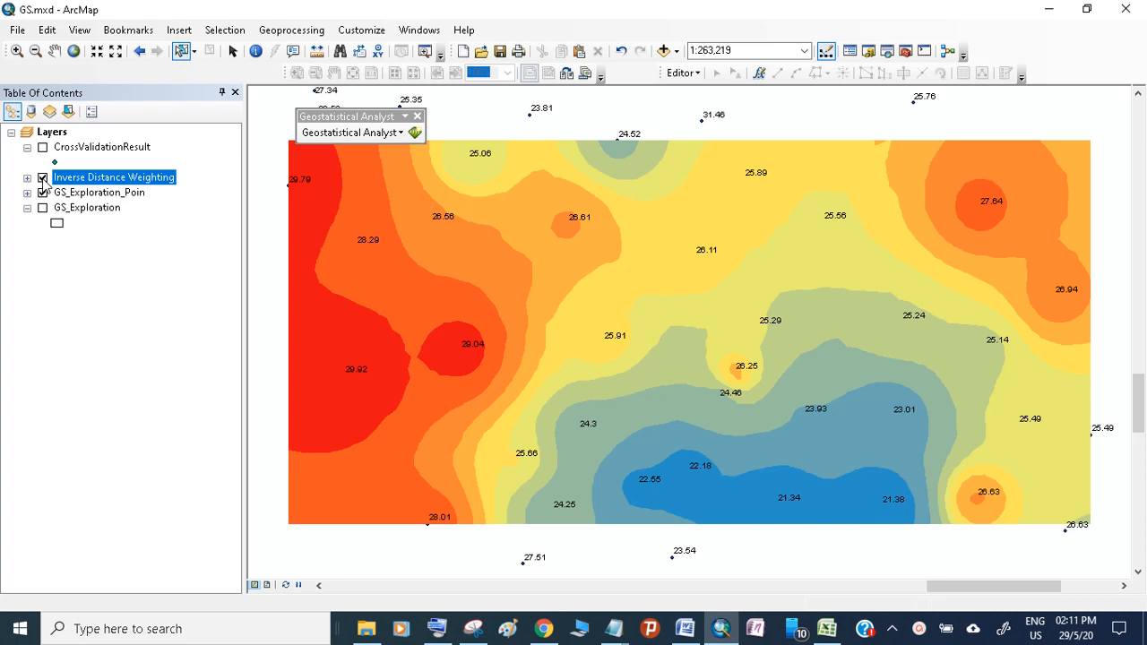
{"action": "left_click", "coordinate": [43, 179]}
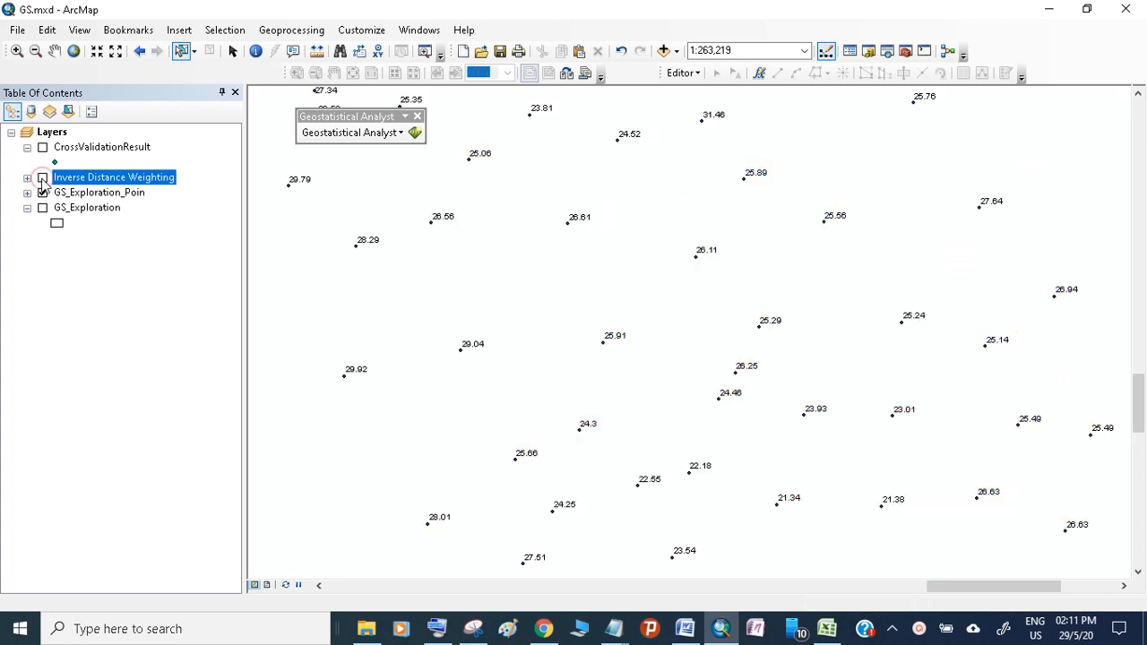
{"action": "left_click", "coordinate": [357, 134]}
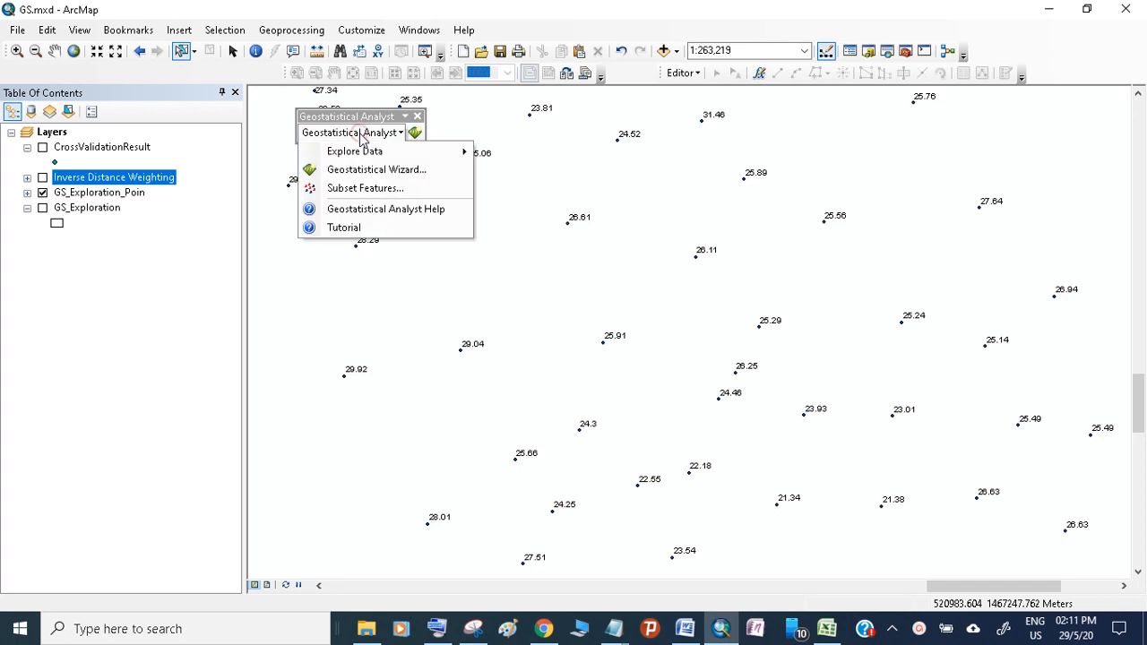
{"action": "left_click", "coordinate": [358, 170]}
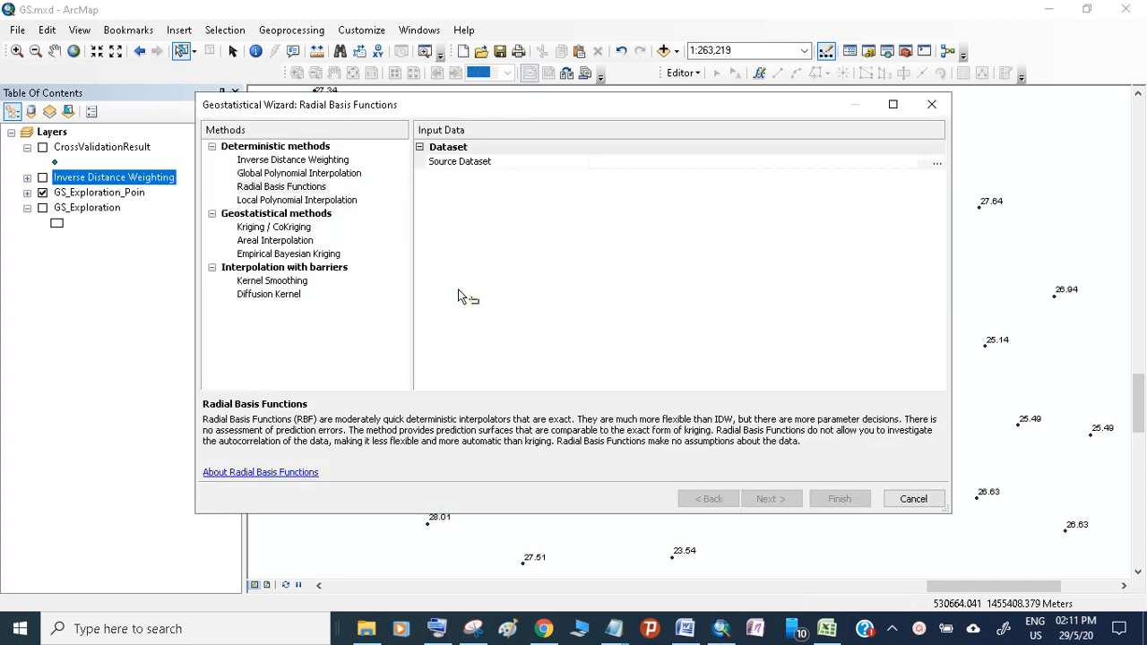
{"action": "left_click", "coordinate": [277, 187]}
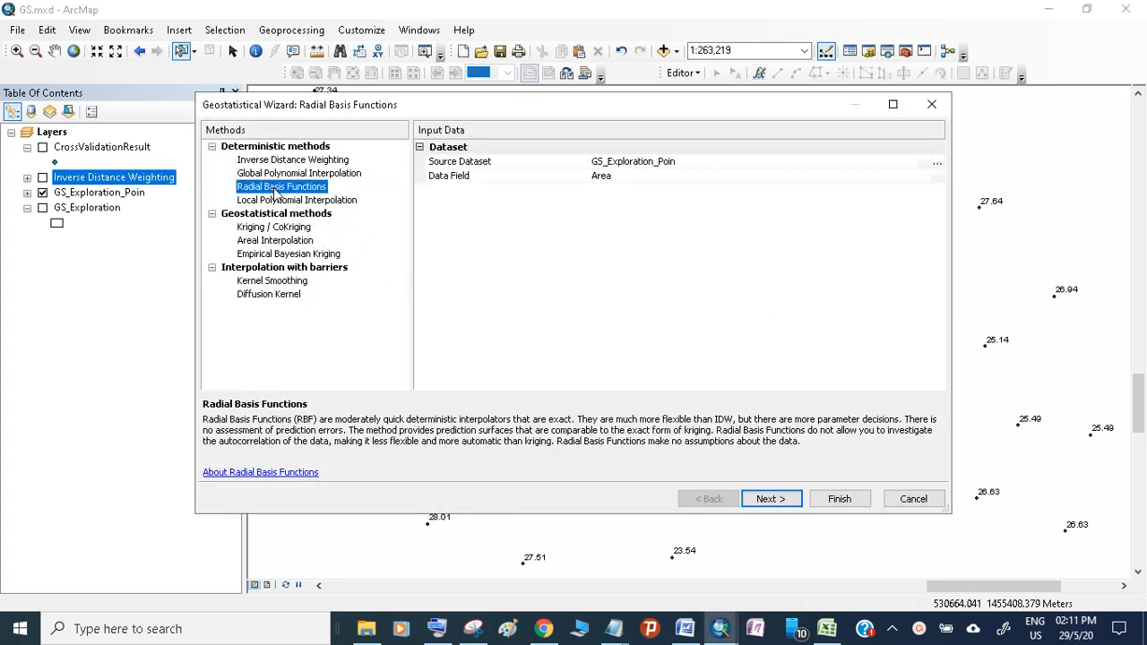
{"action": "left_click", "coordinate": [740, 175]}
{"action": "left_click", "coordinate": [740, 174]}
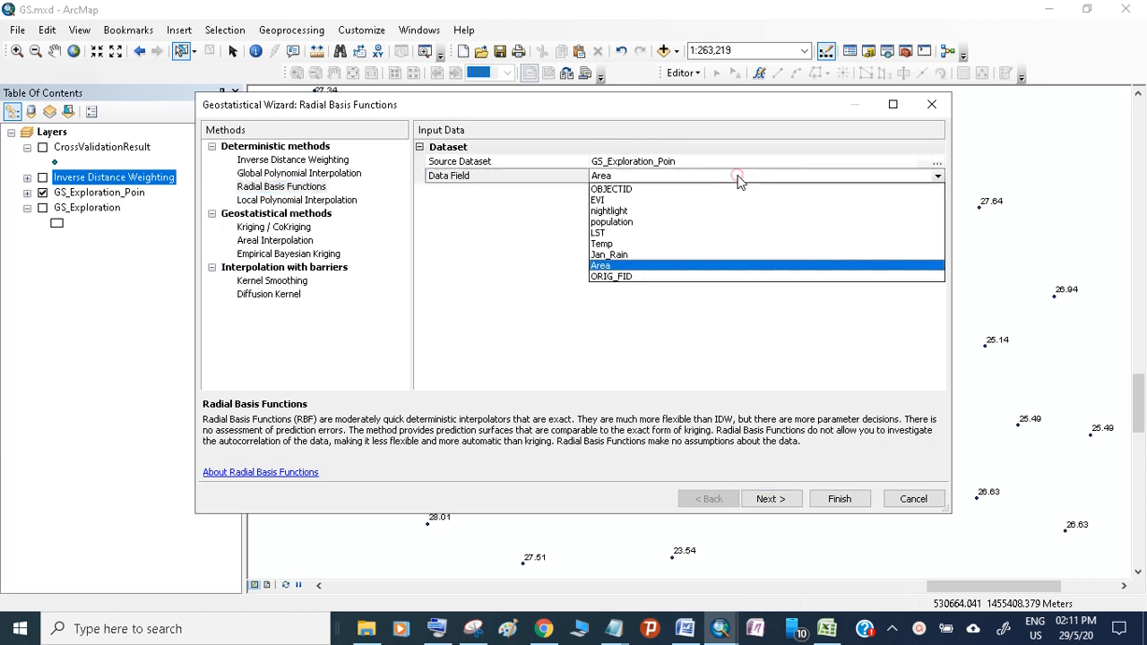
{"action": "left_click", "coordinate": [602, 243]}
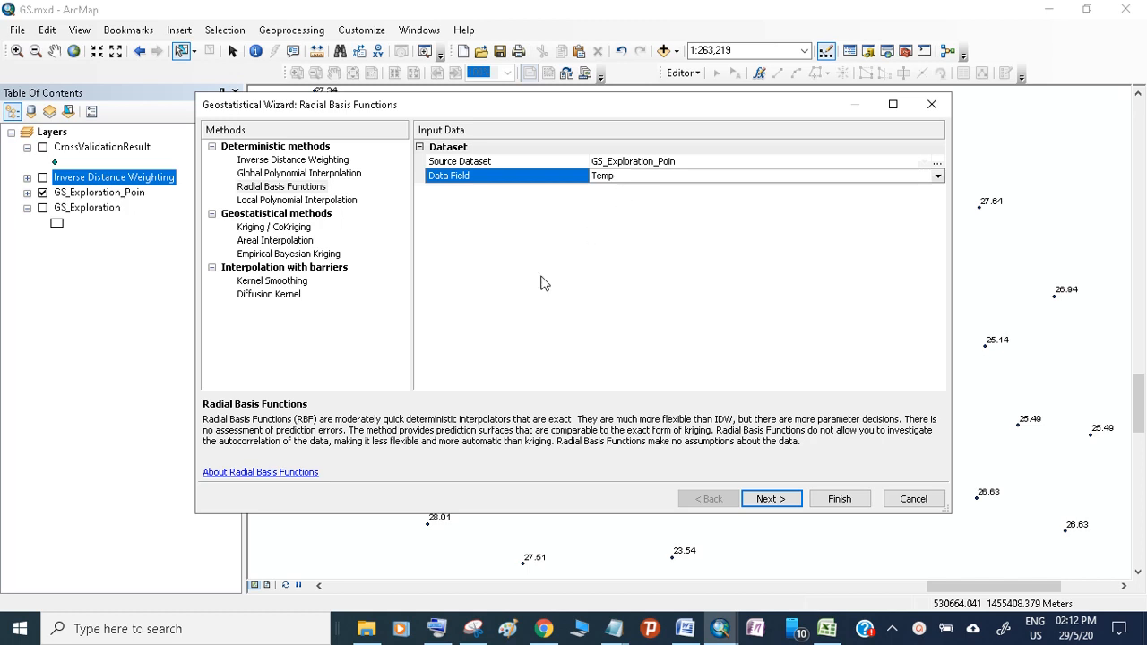
{"action": "left_click", "coordinate": [561, 193]}
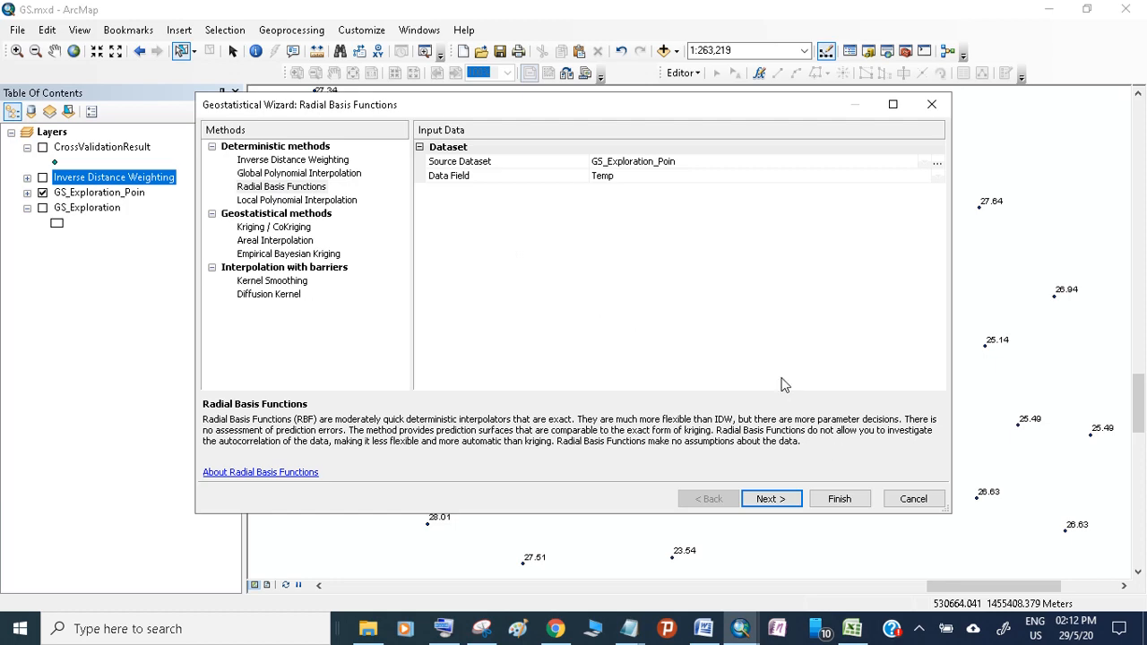
- Advance to the Radial Basis Functions method properties and review the kernel function choices
{"action": "left_click", "coordinate": [781, 499]}
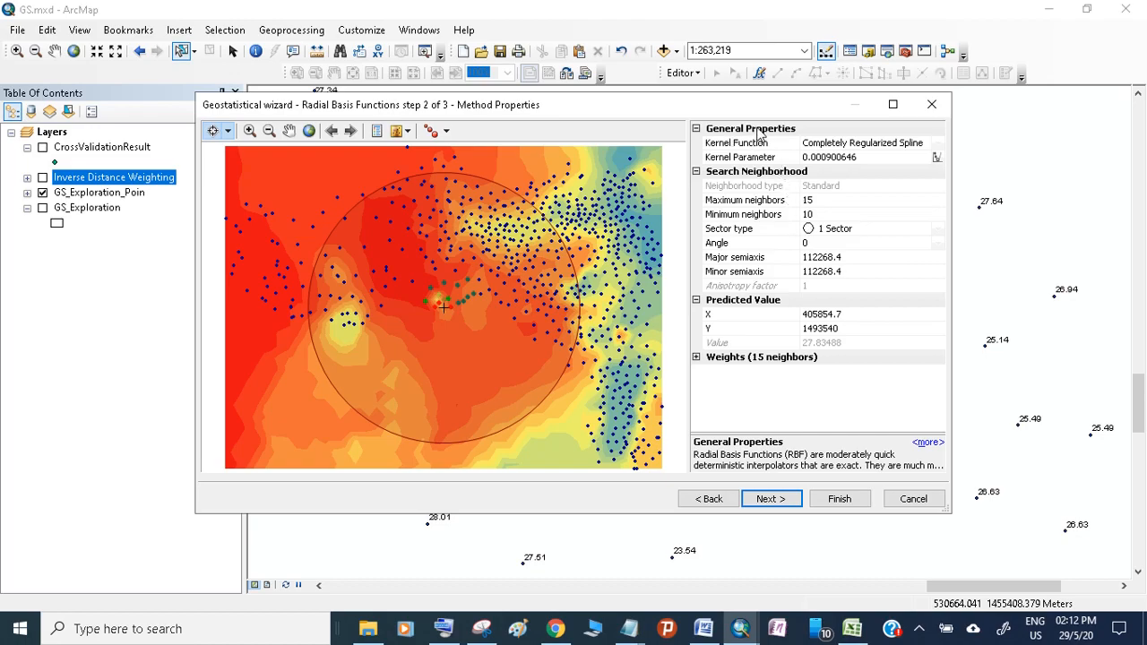
{"action": "left_click", "coordinate": [840, 143]}
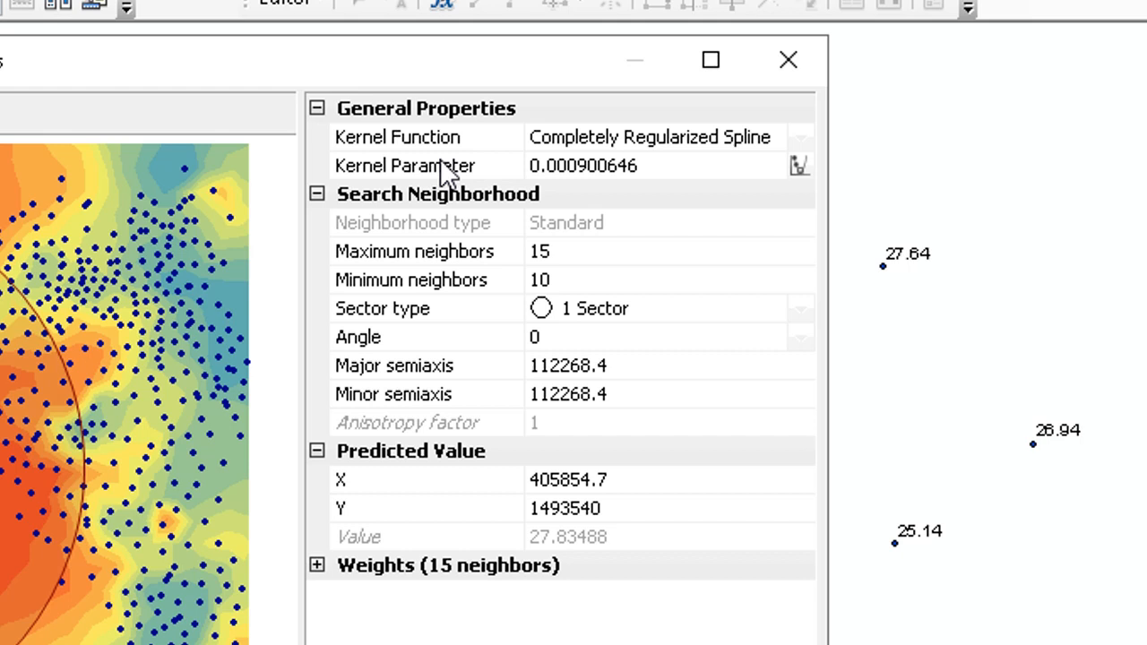
{"action": "left_click", "coordinate": [597, 140]}
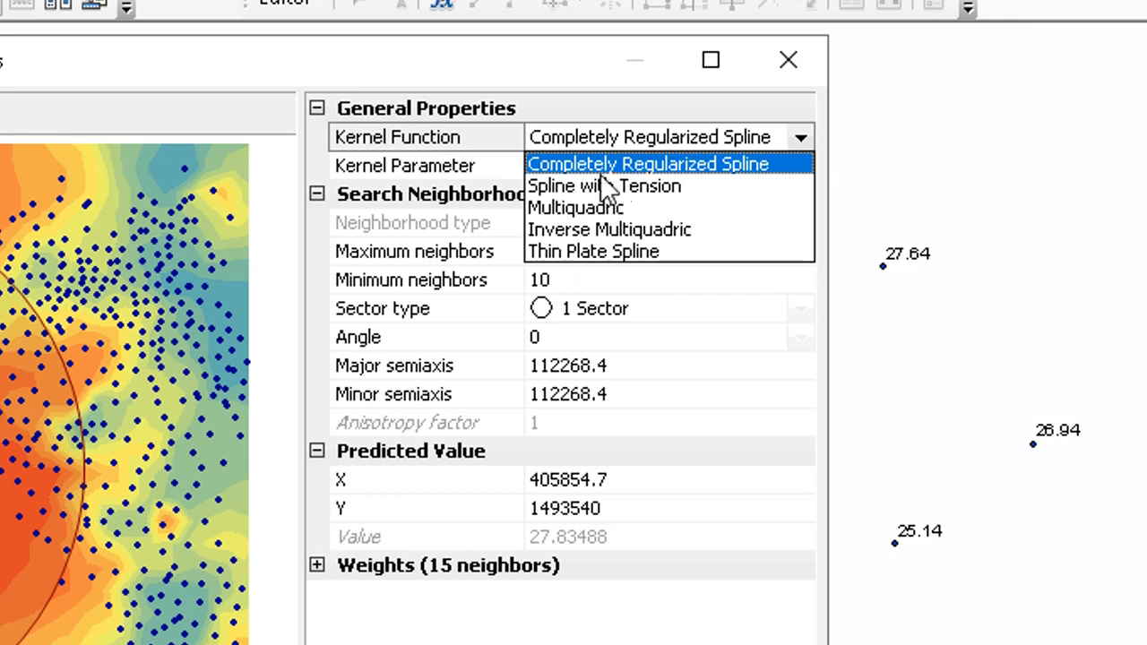
{"action": "left_click", "coordinate": [490, 139]}
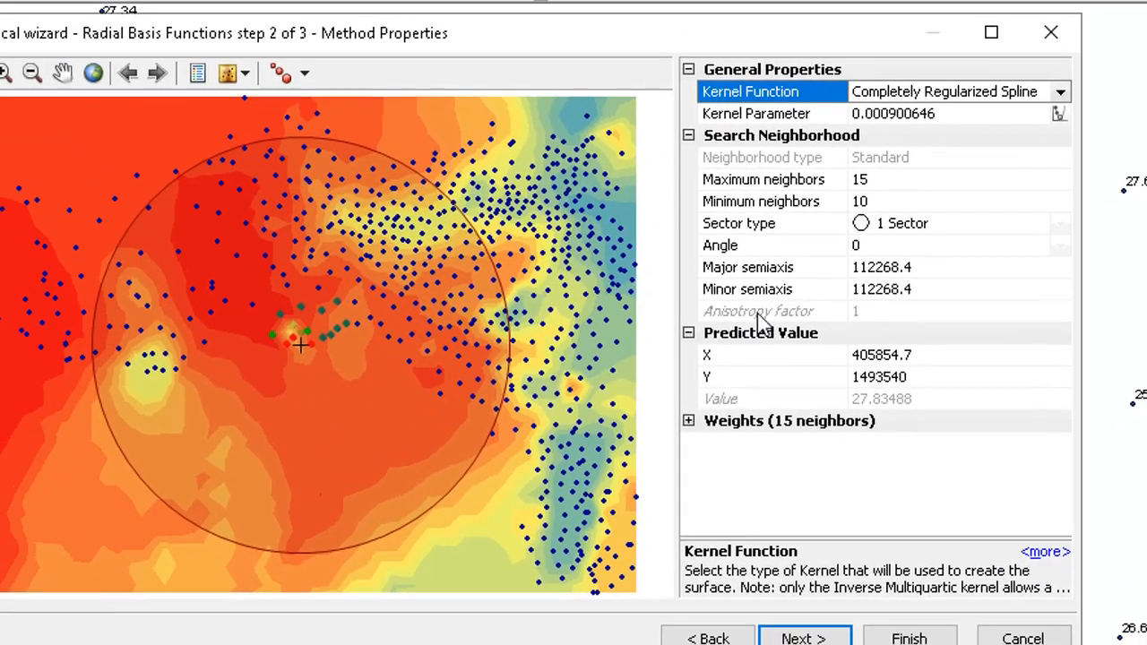
- Expand the weights of the 15 neighbours for the Radial Basis Functions prediction
{"action": "left_click", "coordinate": [659, 366]}
{"action": "left_click", "coordinate": [659, 393]}
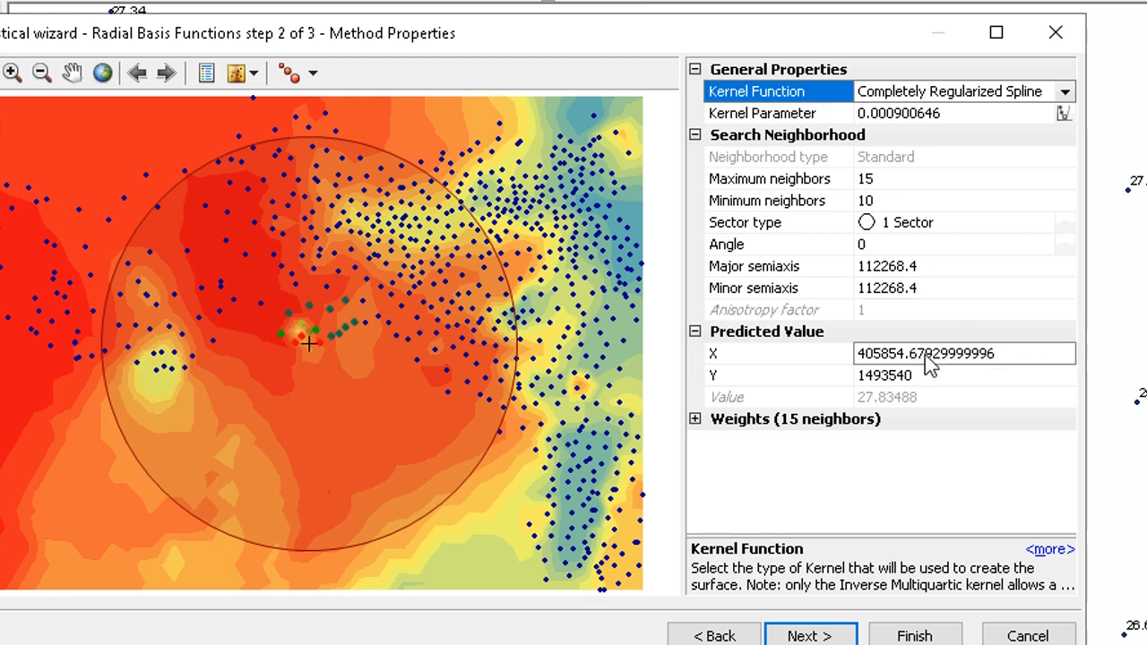
{"action": "left_click", "coordinate": [695, 419]}
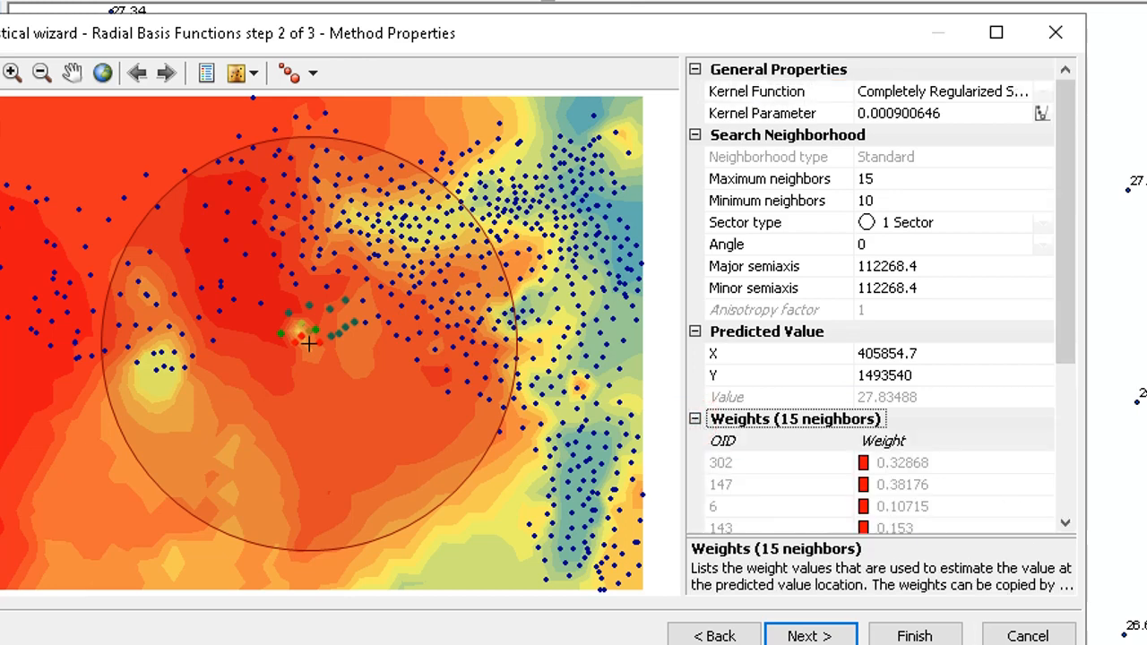
{"action": "double_click", "coordinate": [994, 644]}
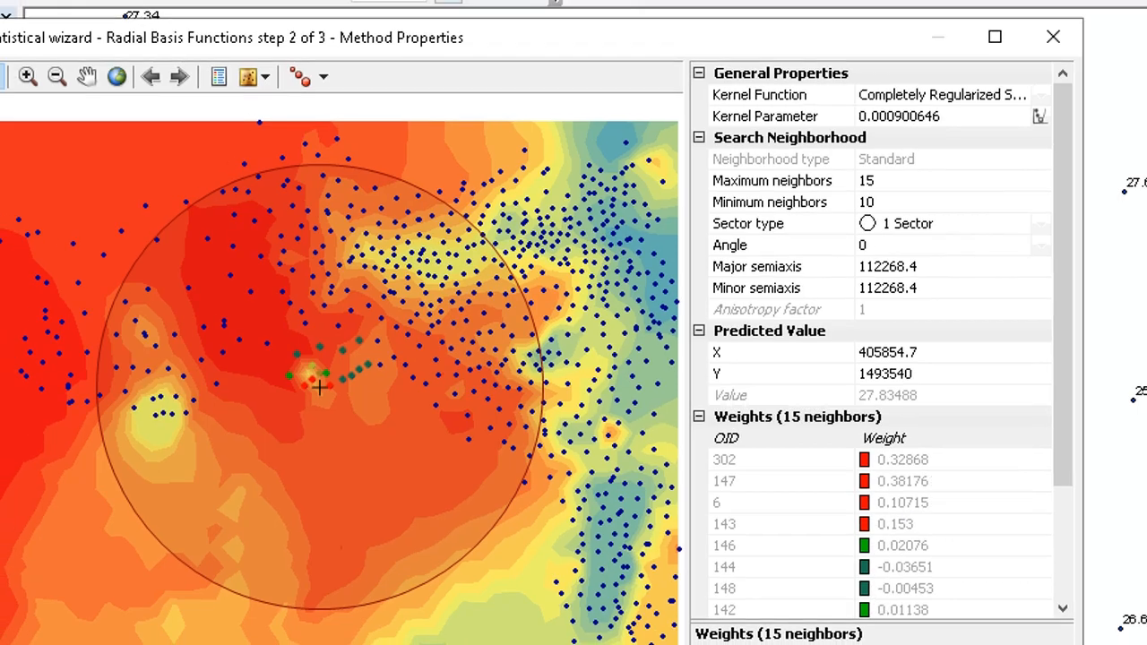
- Switch the wizard to Inverse Distance Weighting and expand its neighbour weights for comparison
{"action": "left_click", "coordinate": [758, 629]}
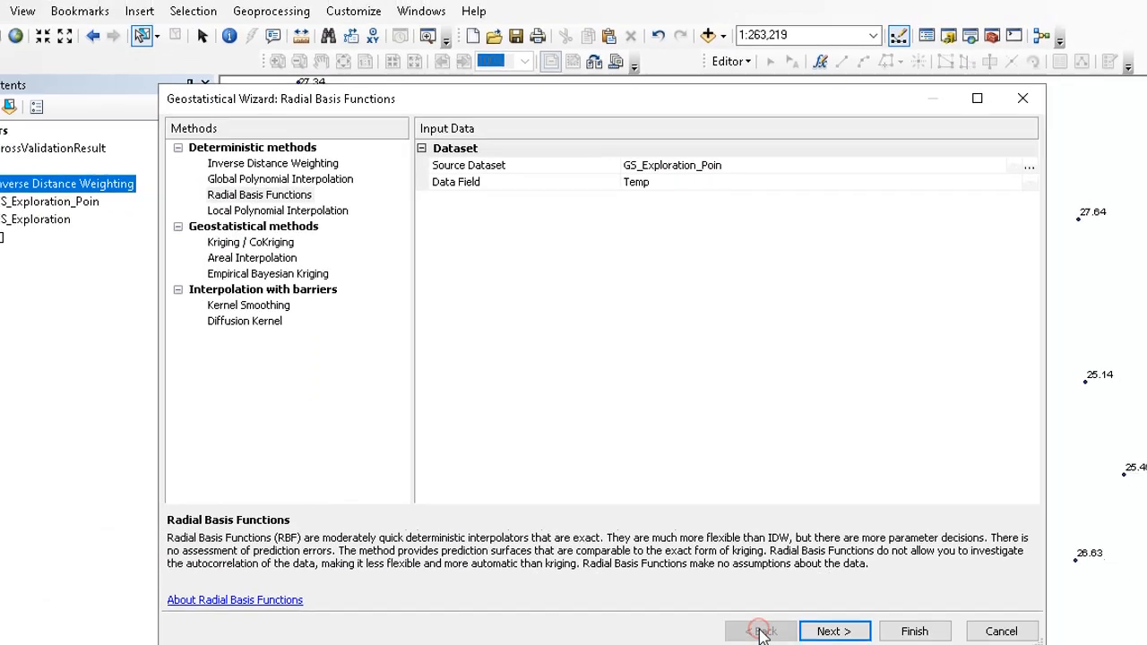
{"action": "left_click", "coordinate": [320, 173]}
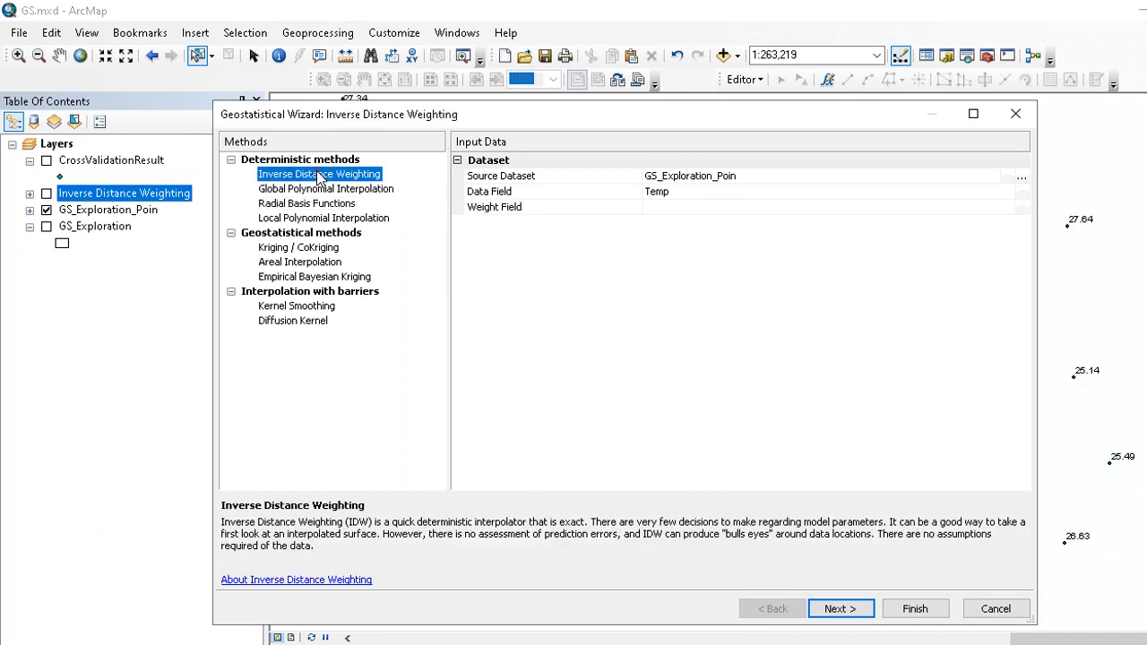
{"action": "left_click", "coordinate": [837, 609]}
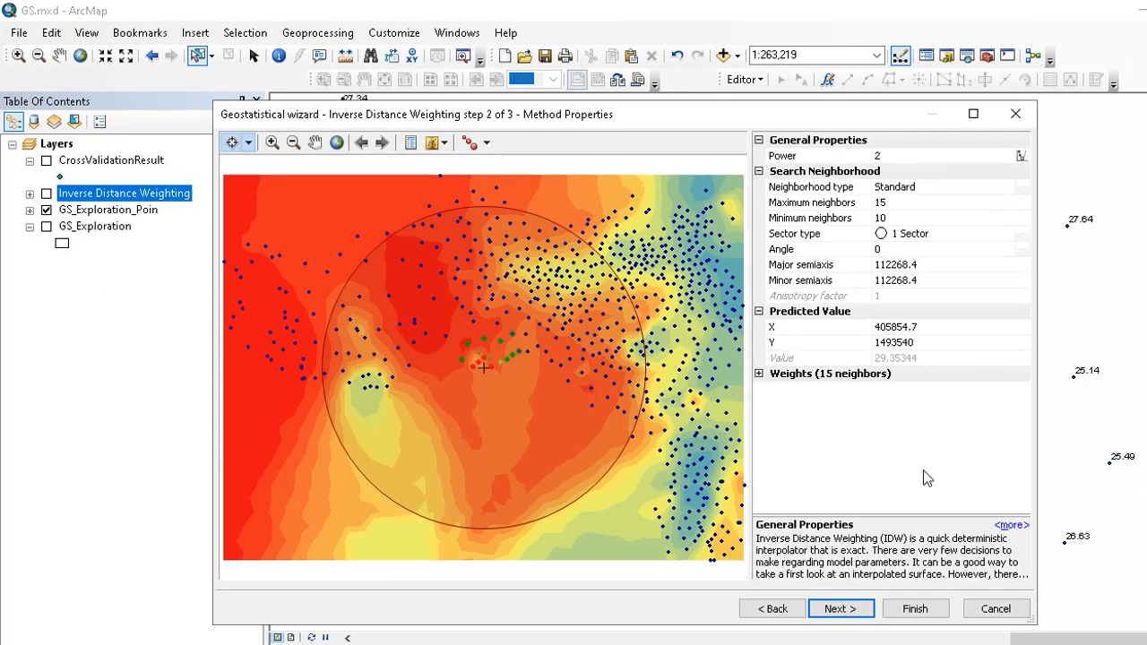
{"action": "left_click", "coordinate": [758, 374]}
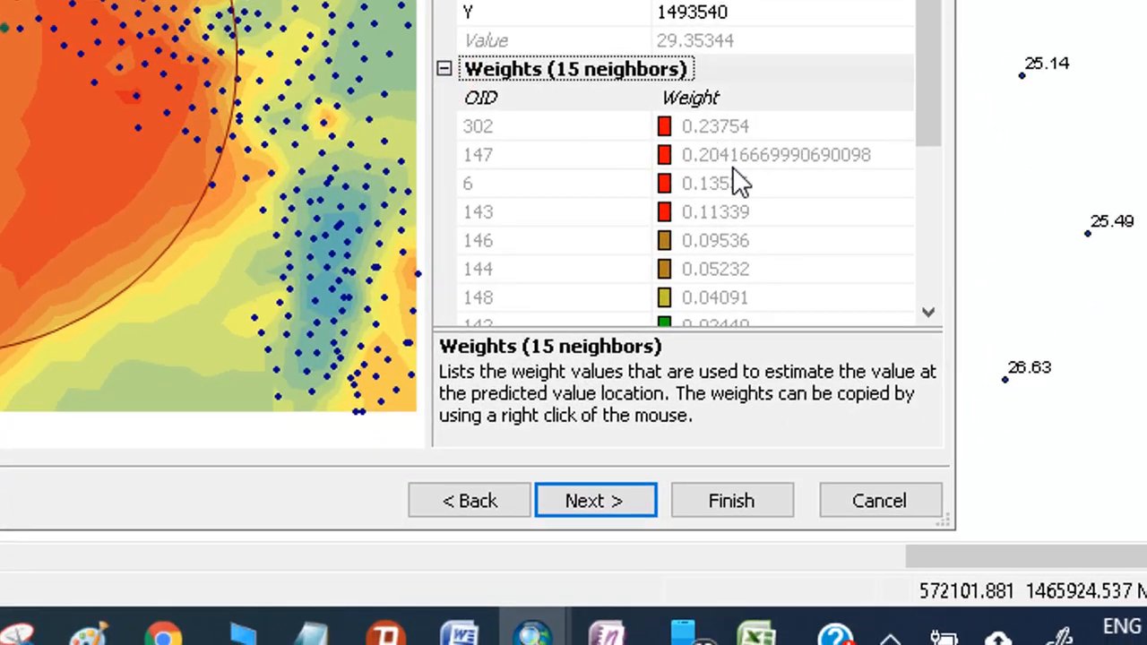
- Return to Radial Basis Functions and expand its neighbour weights again
{"action": "left_click", "coordinate": [472, 501]}
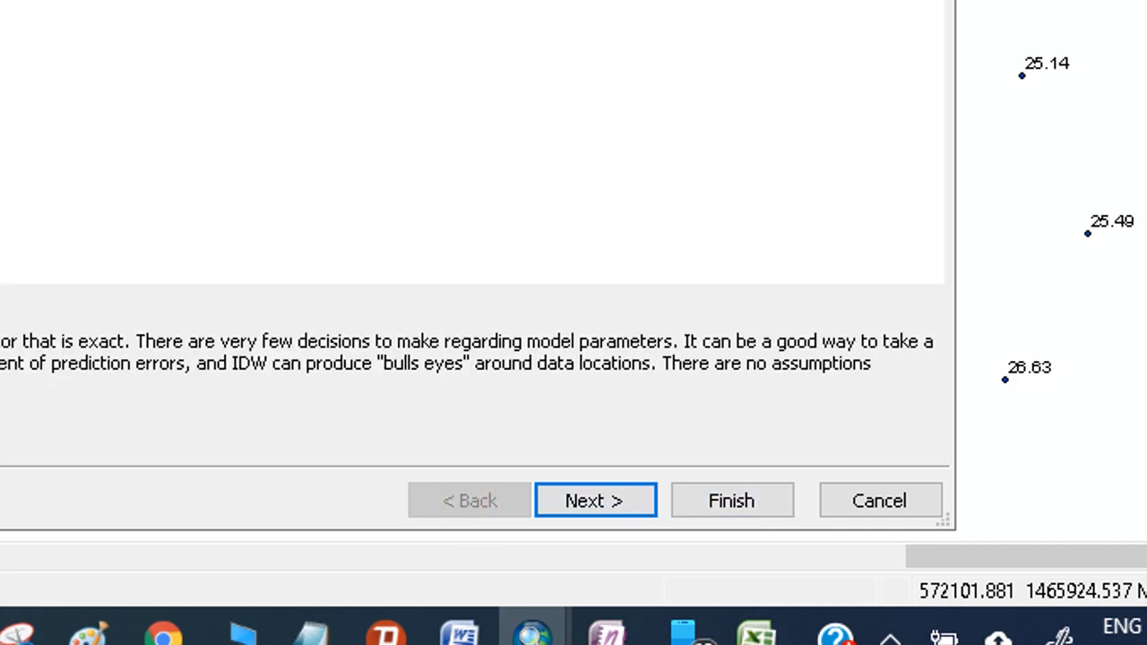
{"action": "left_click", "coordinate": [563, 373]}
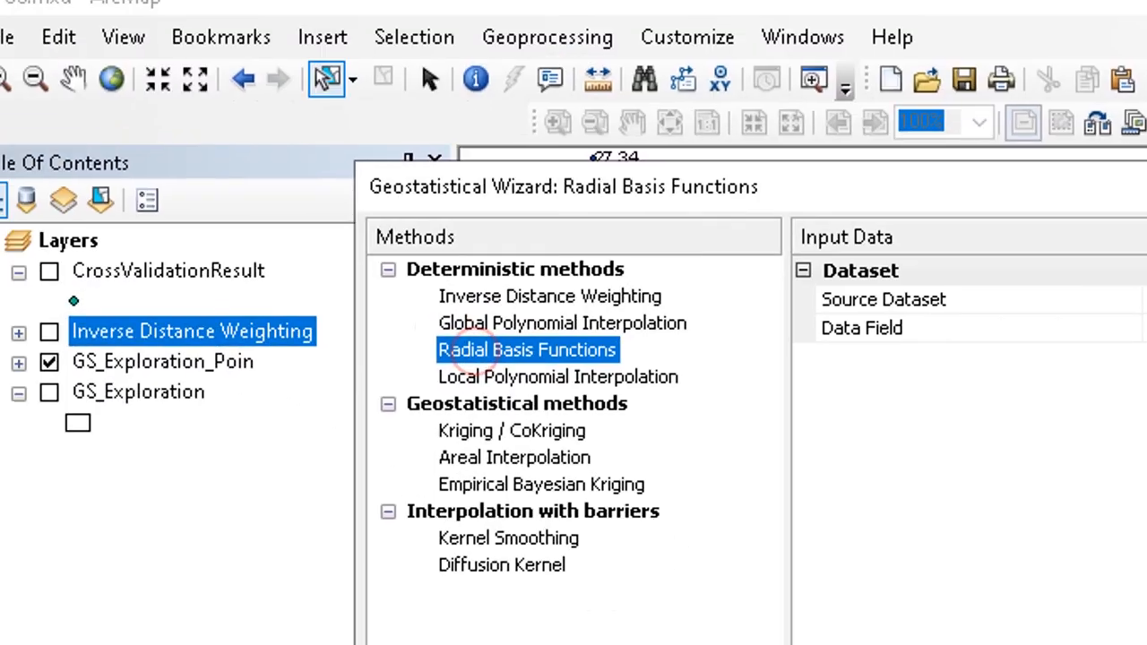
{"action": "key", "text": "Return"}
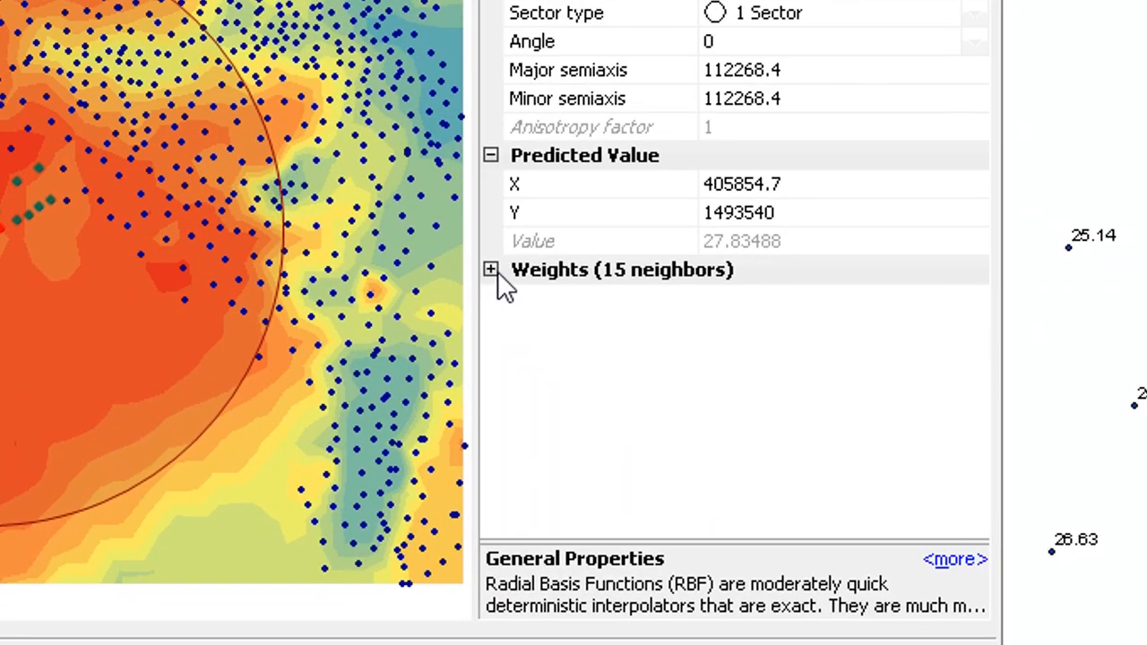
{"action": "left_click", "coordinate": [492, 269]}
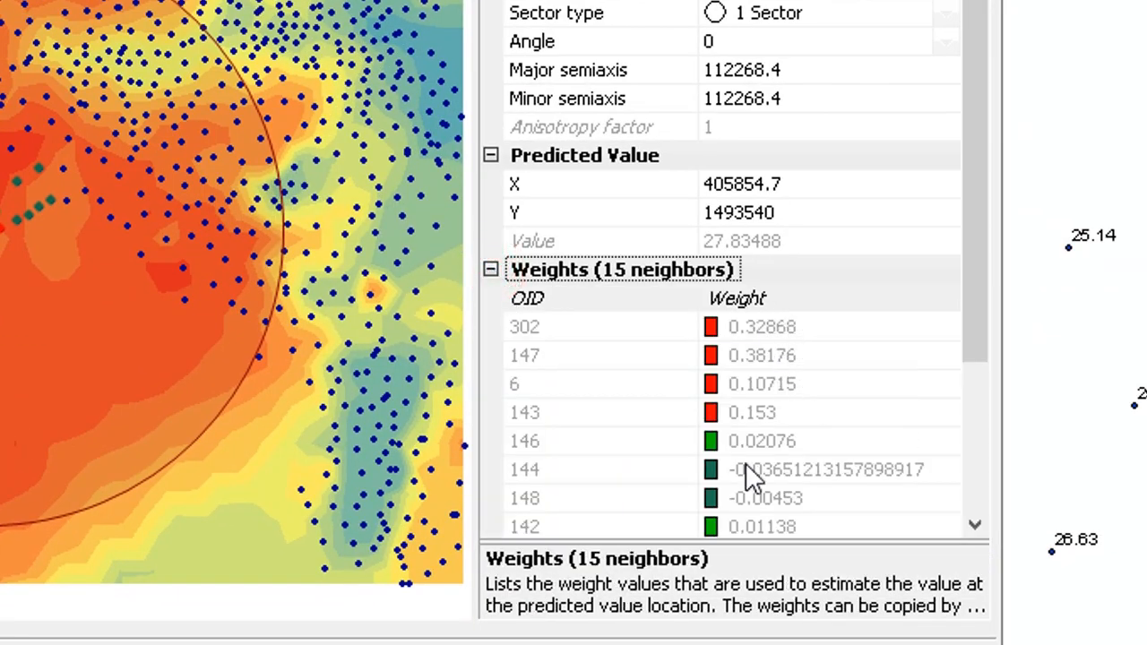
- Review the full list of Radial Basis Functions neighbour weights and collapse the weights section
{"action": "scroll", "coordinate": [745, 465], "scroll_direction": "down", "scroll_amount": 3}
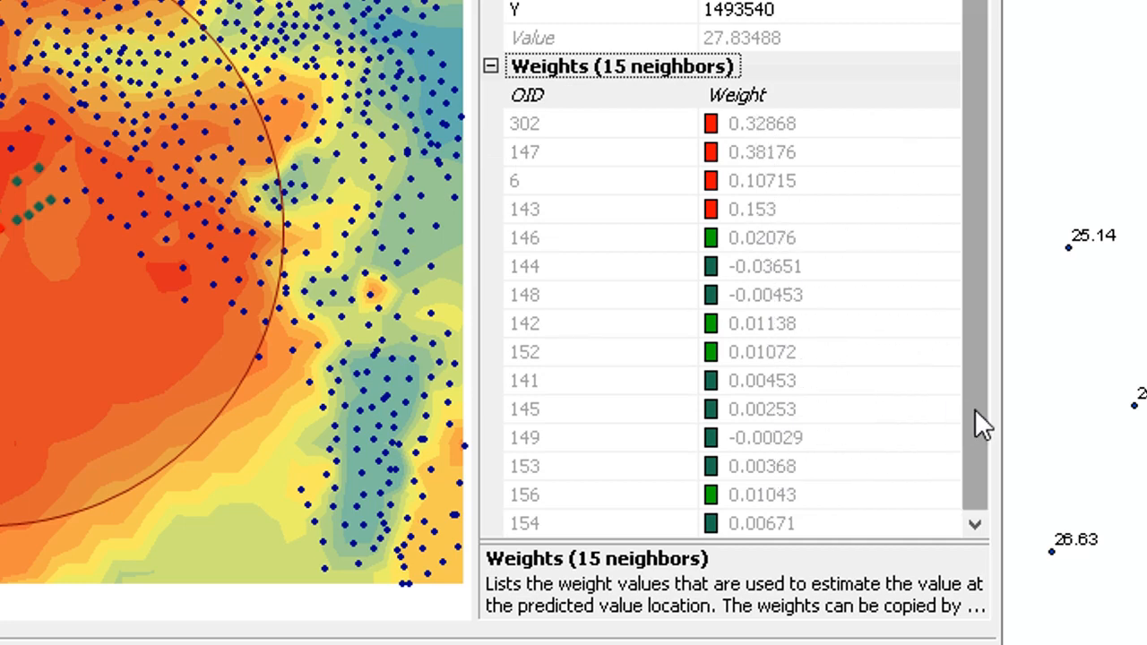
{"action": "left_click_drag", "start_coordinate": [974, 409], "coordinate": [952, 204]}
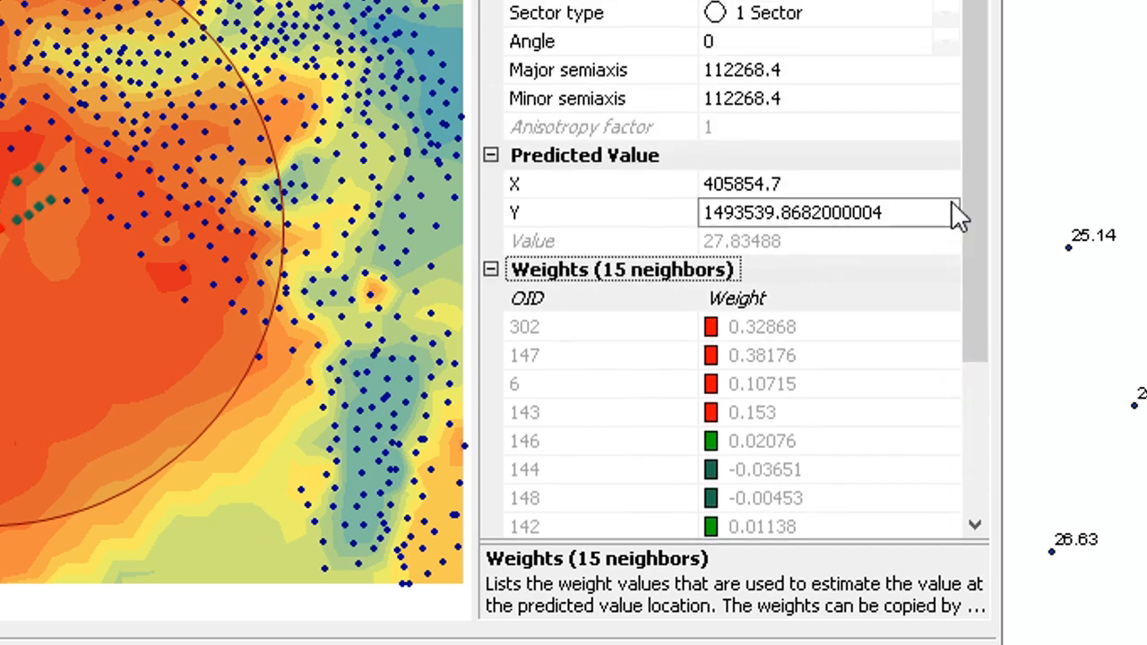
{"action": "left_click", "coordinate": [490, 270]}
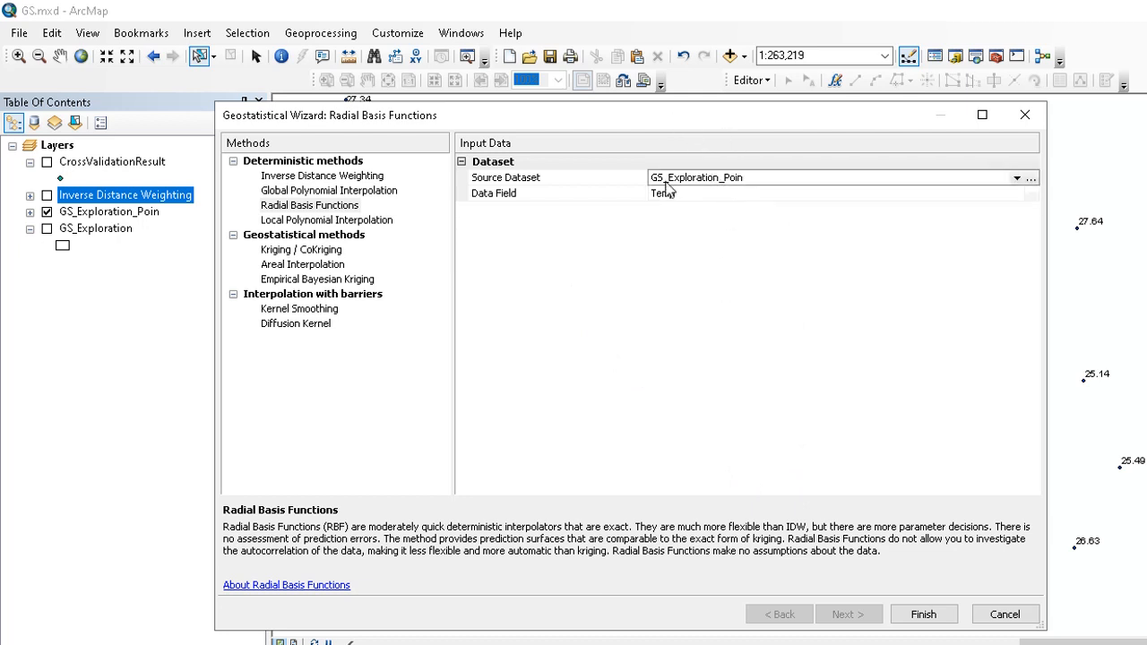
- Advance the Radial Basis Functions wizard from the input data through method properties to cross-validation
{"action": "left_click_drag", "start_coordinate": [666, 132], "coordinate": [665, 182]}
{"action": "left_click", "coordinate": [652, 323]}
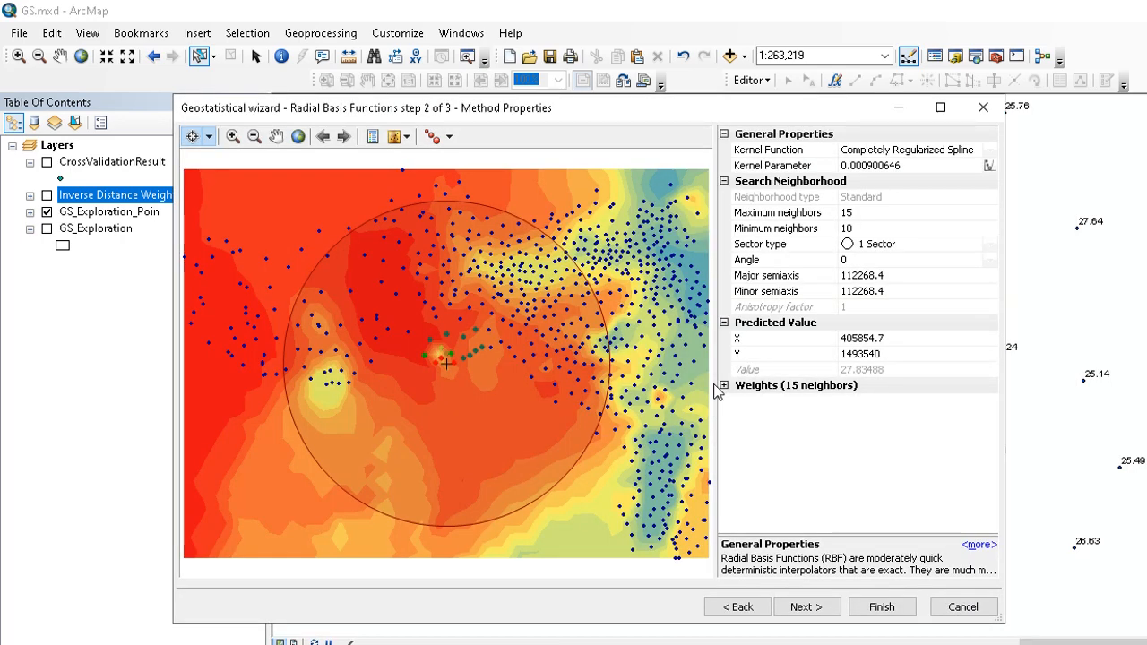
{"action": "left_click", "coordinate": [830, 610]}
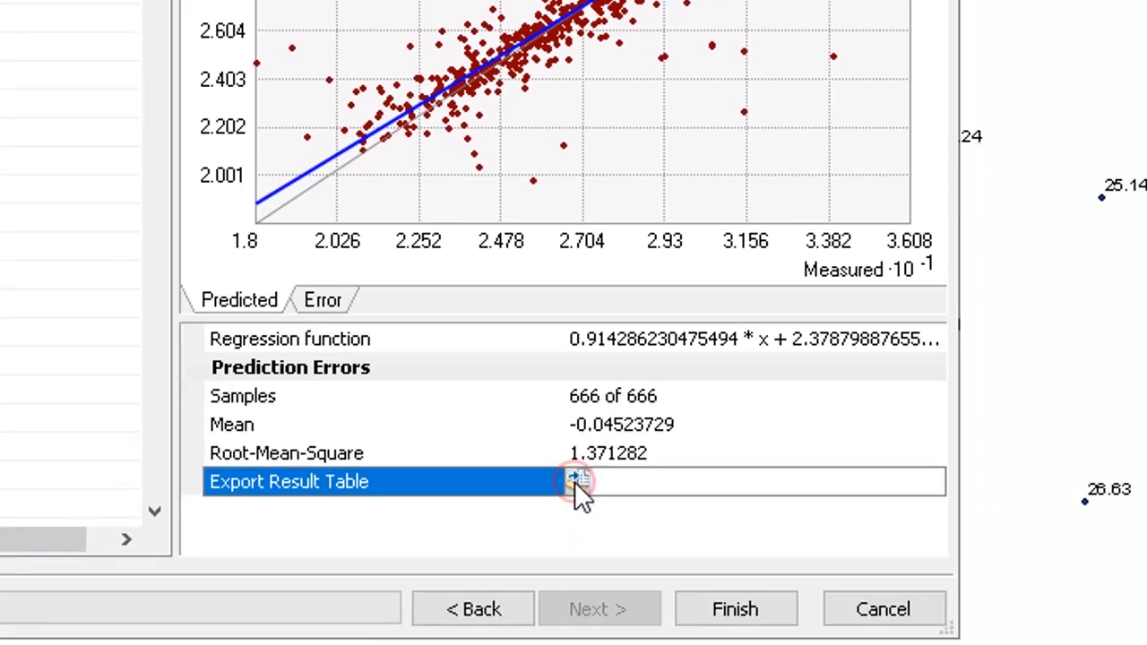
- Export the cross-validation result table as a shapefile named CrossValidationResult, replacing the existing file
{"action": "left_click", "coordinate": [574, 479]}
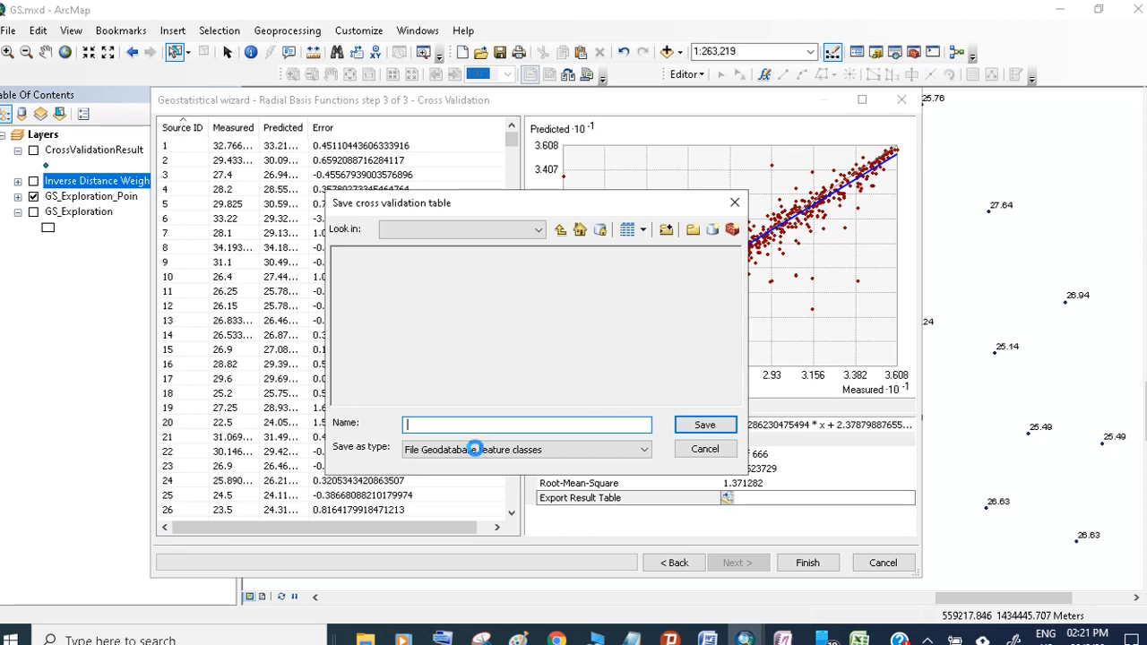
{"action": "left_click", "coordinate": [542, 449]}
{"action": "left_click", "coordinate": [413, 490]}
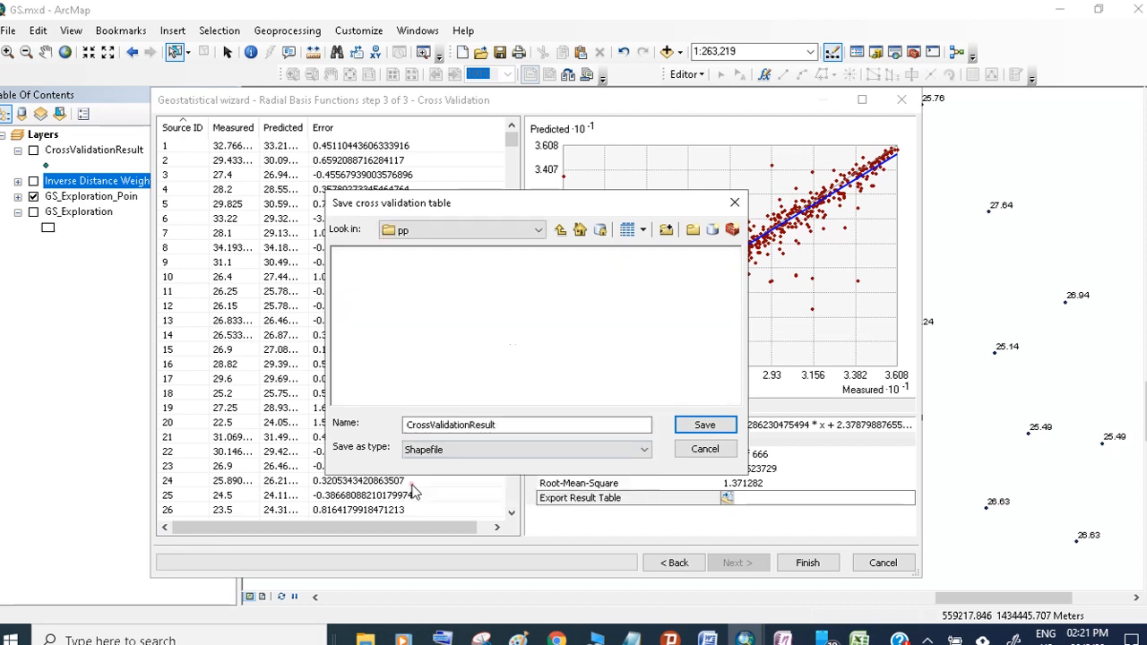
{"action": "left_click", "coordinate": [704, 424]}
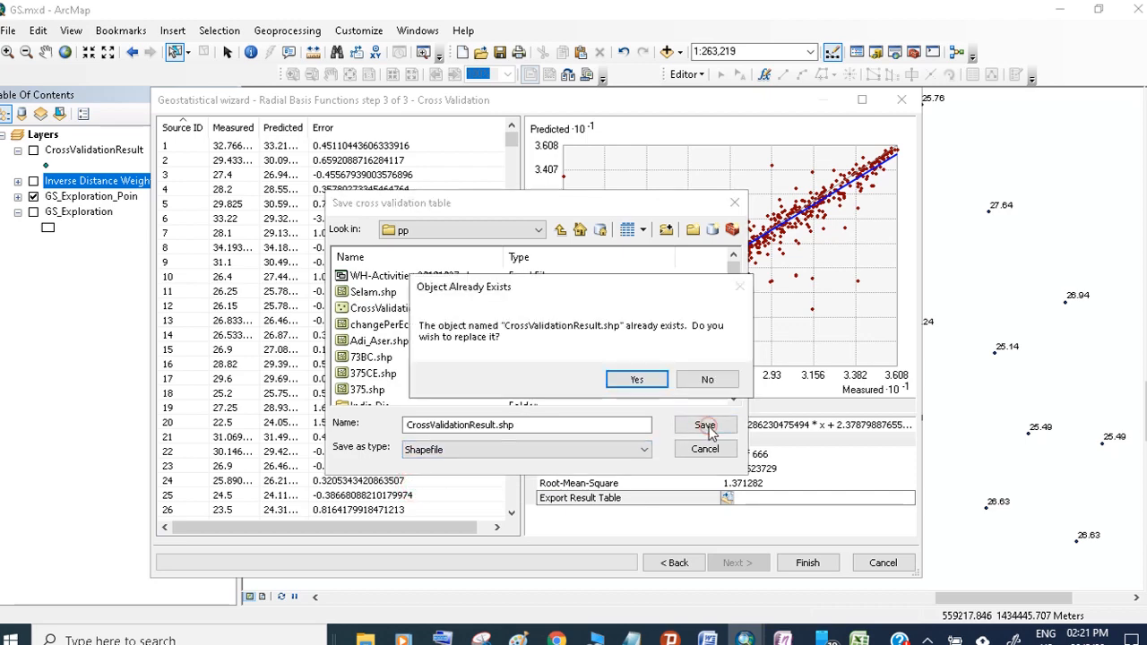
{"action": "left_click", "coordinate": [632, 379]}
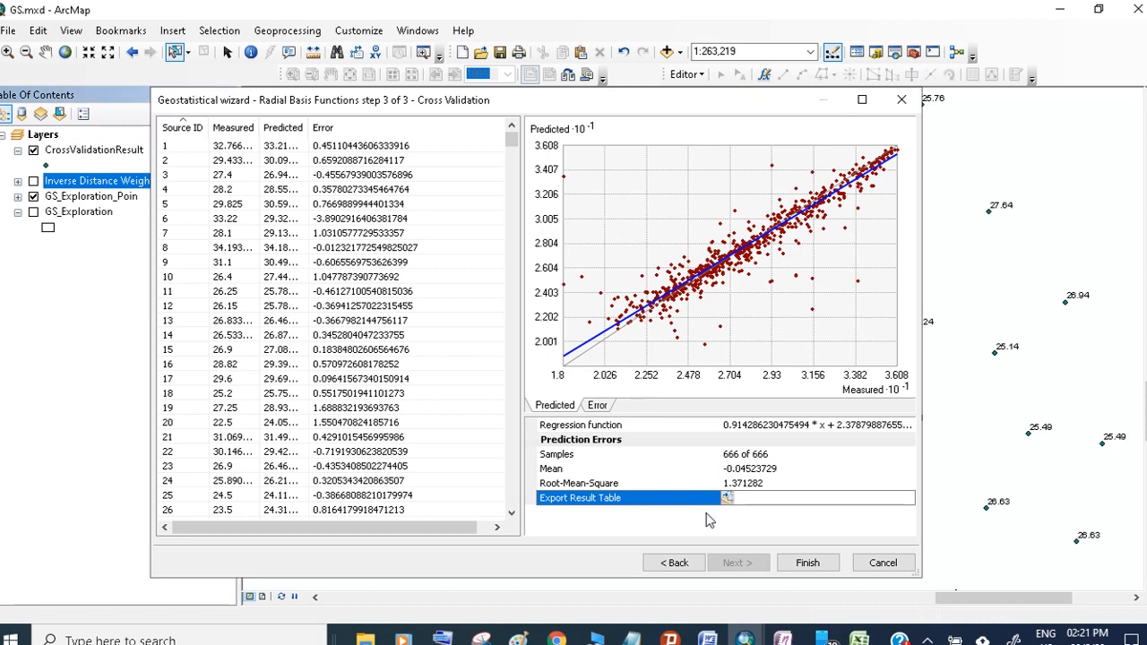
- Finish the wizard to add the Radial Basis Functions prediction layer to the map
{"action": "left_click", "coordinate": [807, 562]}
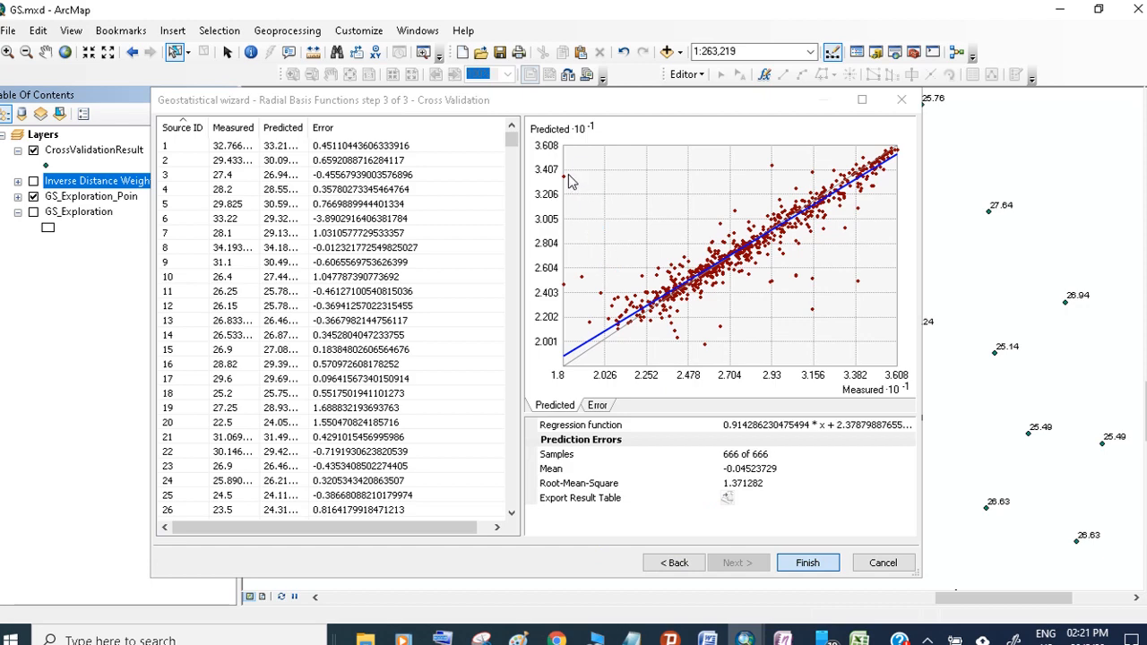
{"action": "left_click", "coordinate": [602, 533]}
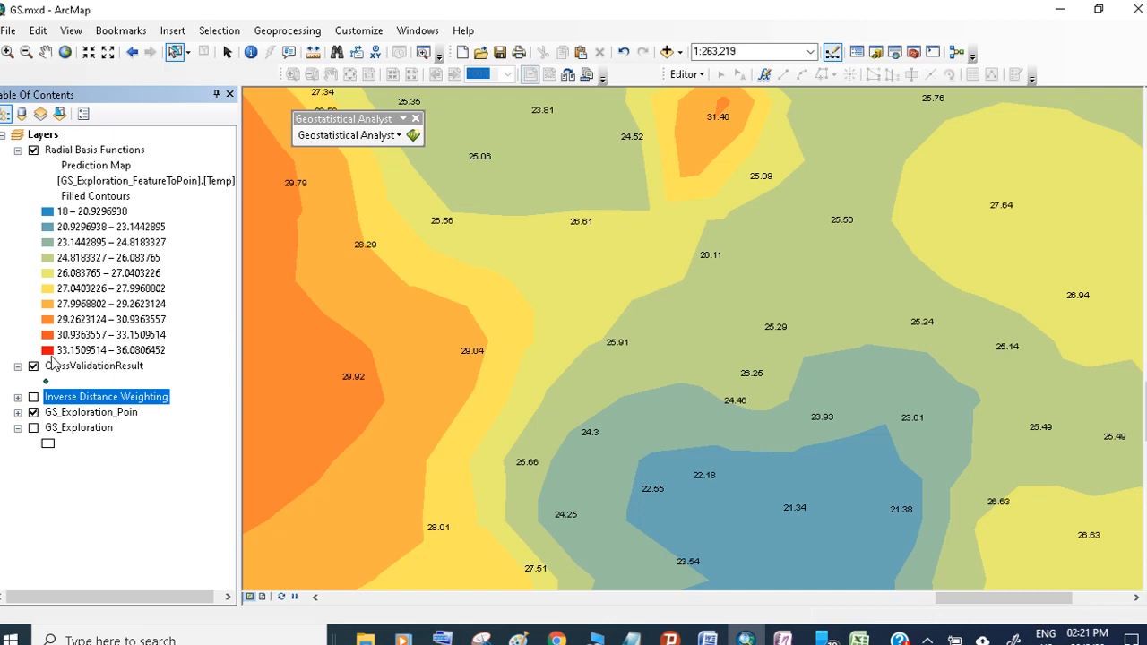
- Open the attribute table of the CrossValidationResult layer
{"action": "left_click", "coordinate": [60, 368]}
{"action": "right_click", "coordinate": [57, 365]}
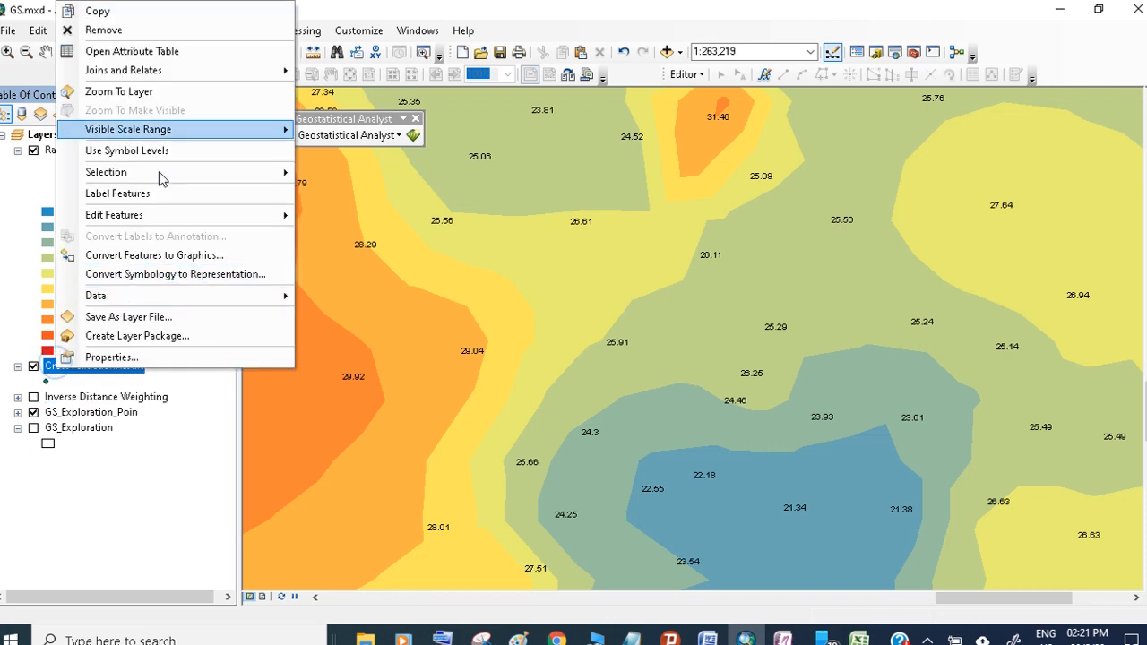
{"action": "left_click", "coordinate": [169, 49]}
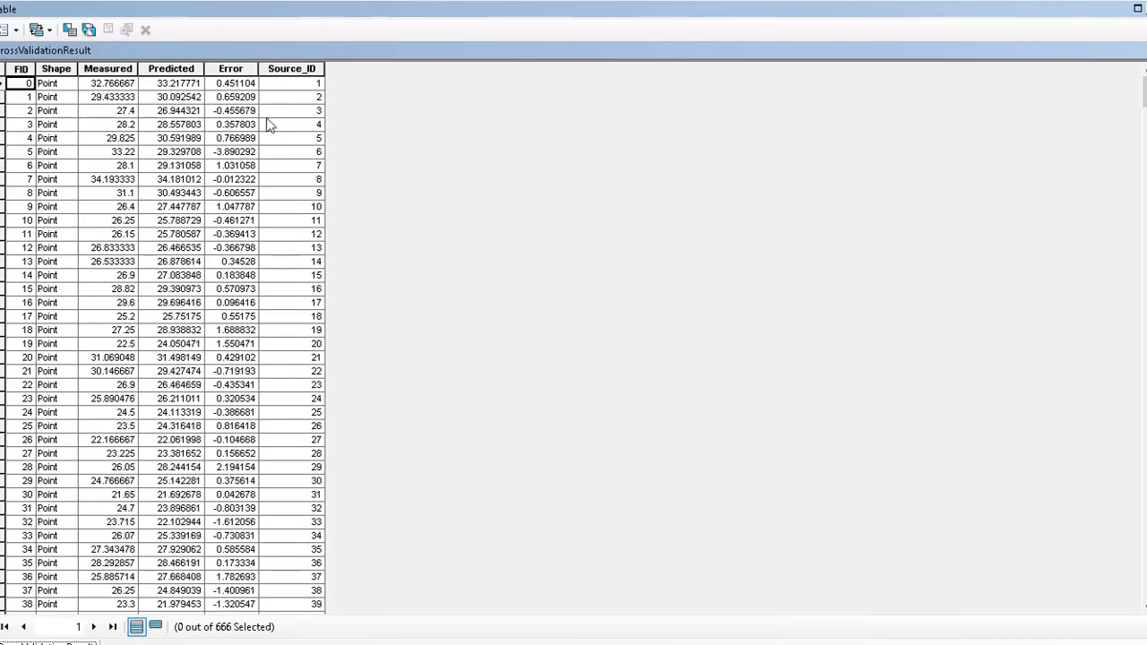
- Sort the table by the Error field in descending order and select the record with the largest error
{"action": "left_click", "coordinate": [239, 70]}
{"action": "double_click", "coordinate": [239, 70]}
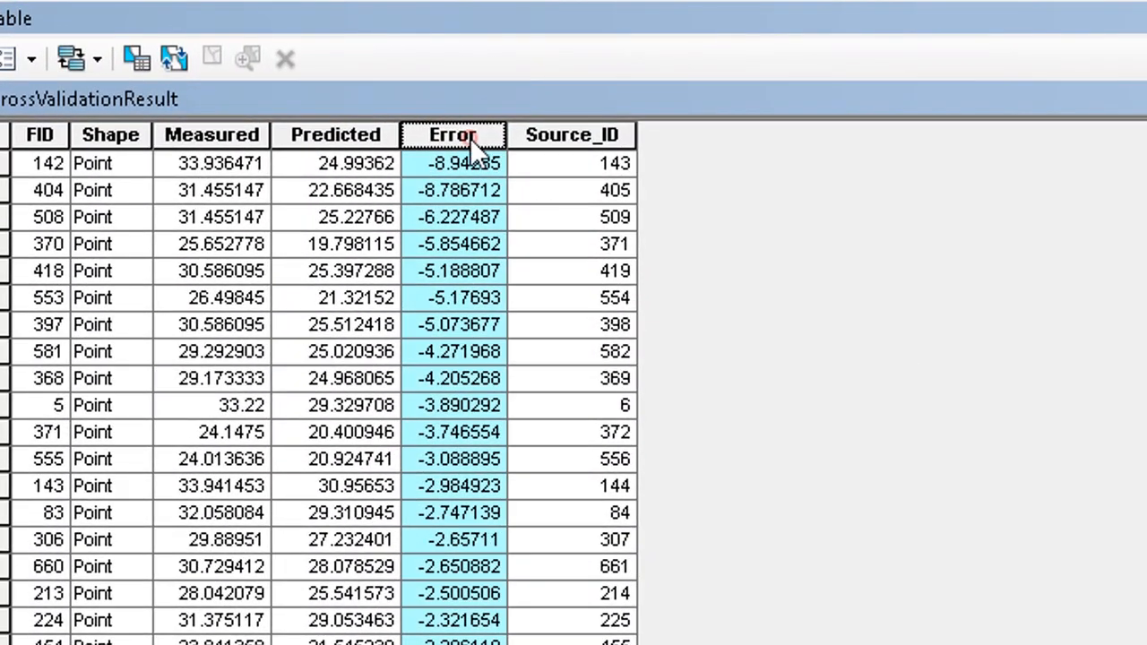
{"action": "double_click", "coordinate": [470, 137]}
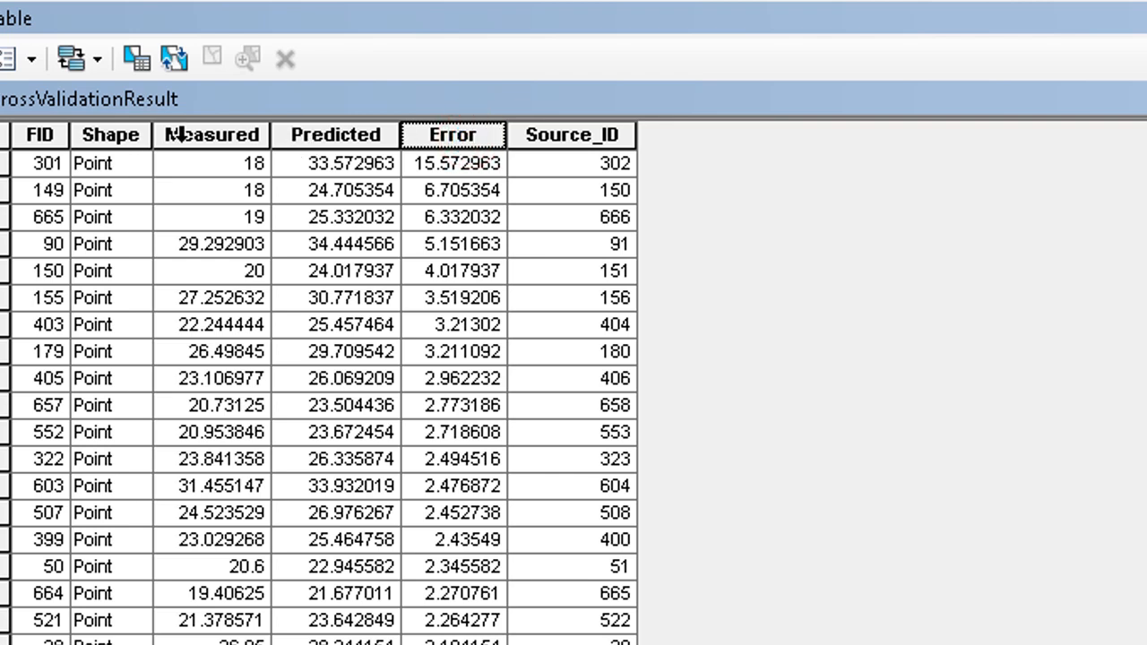
{"action": "left_click", "coordinate": [4, 166]}
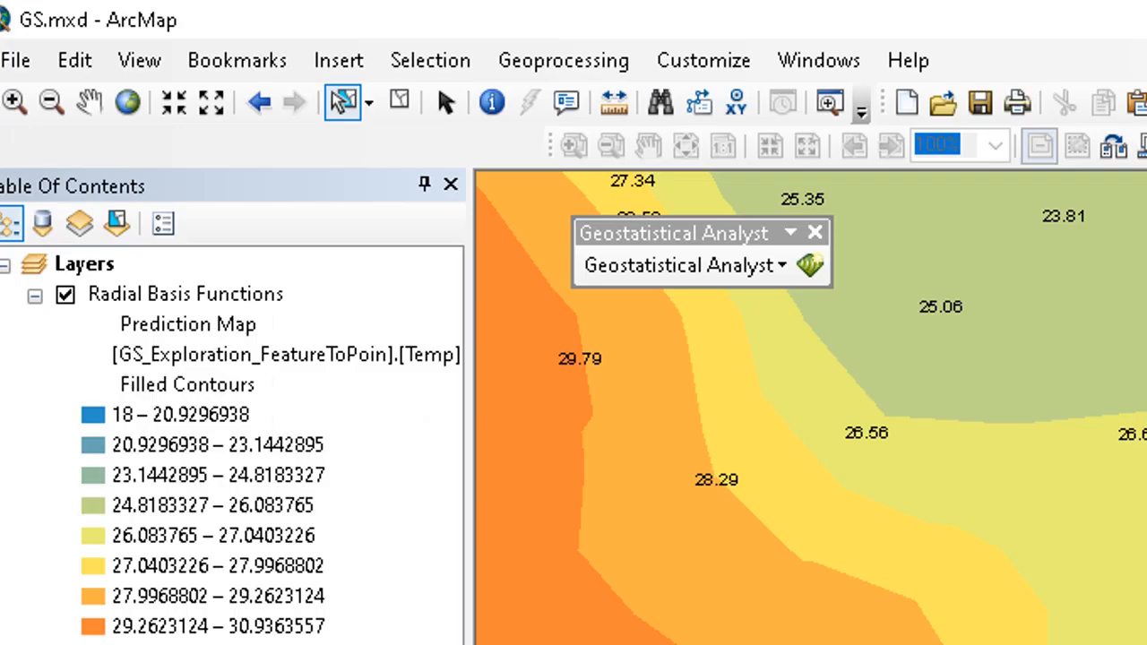
- Zoom to the selected high-error point and identify the prediction map value at its location
{"action": "scroll", "coordinate": [754, 370], "scroll_direction": "down", "scroll_amount": 3}
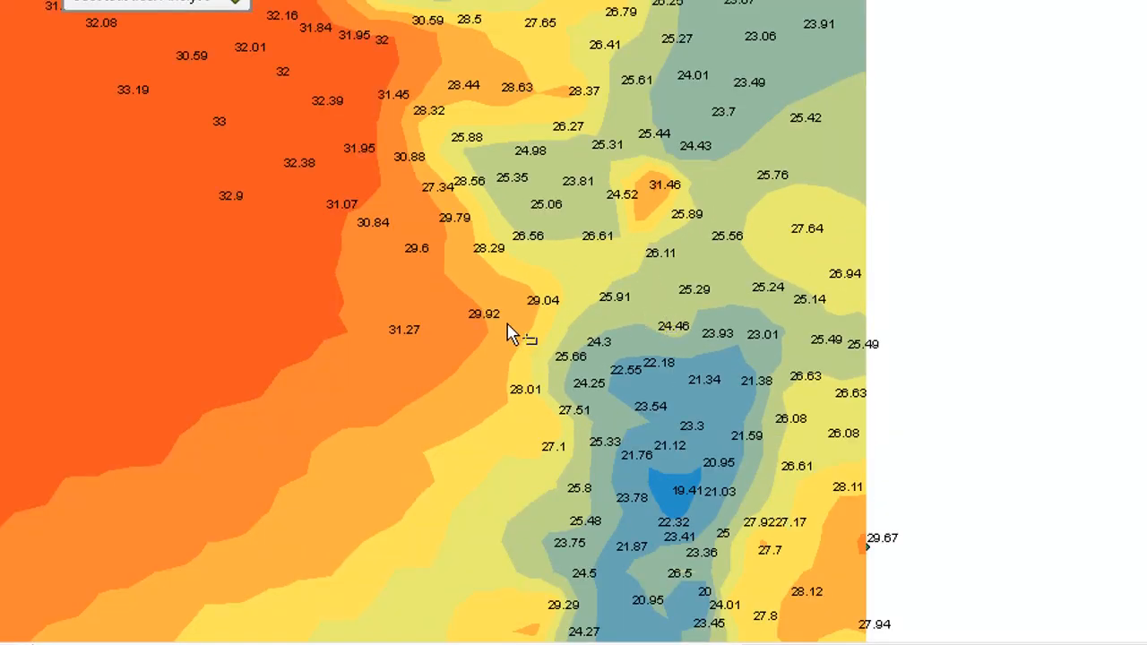
{"action": "scroll", "coordinate": [595, 388], "scroll_direction": "down", "scroll_amount": 1}
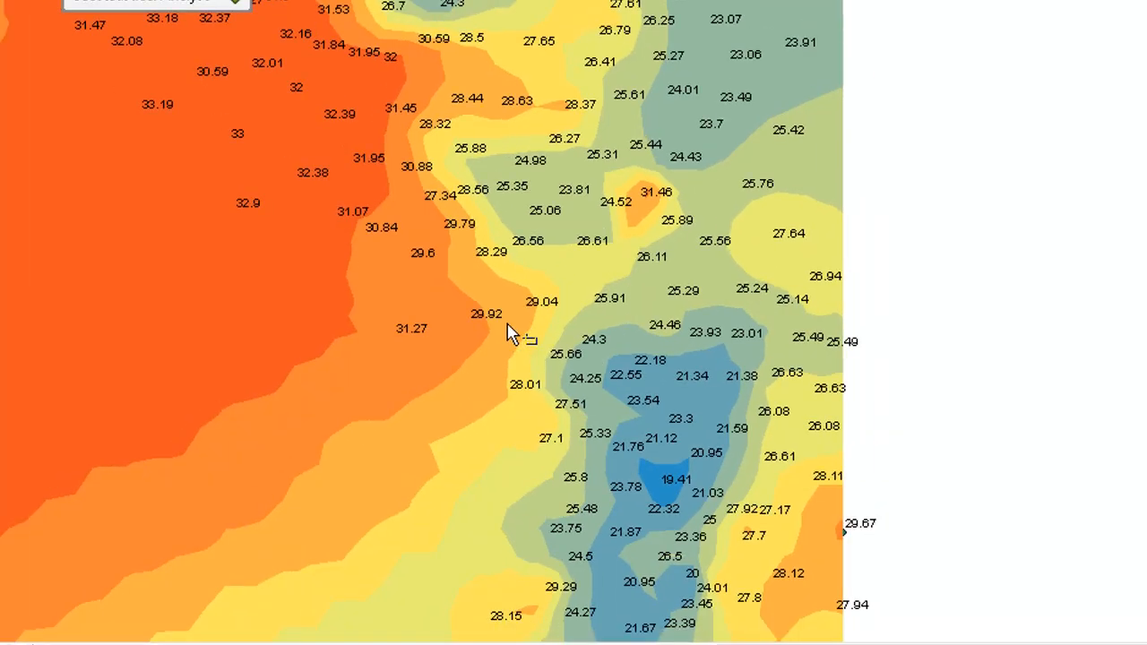
{"action": "scroll", "coordinate": [508, 326], "scroll_direction": "down", "scroll_amount": 1}
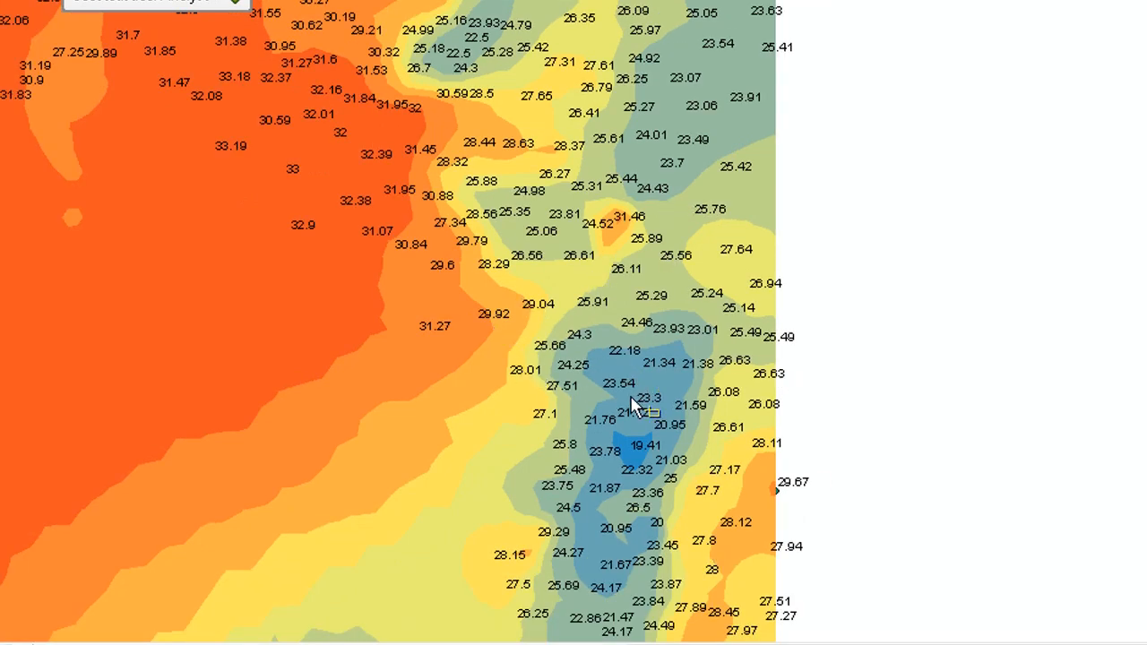
{"action": "scroll", "coordinate": [440, 146], "scroll_direction": "down", "scroll_amount": 2}
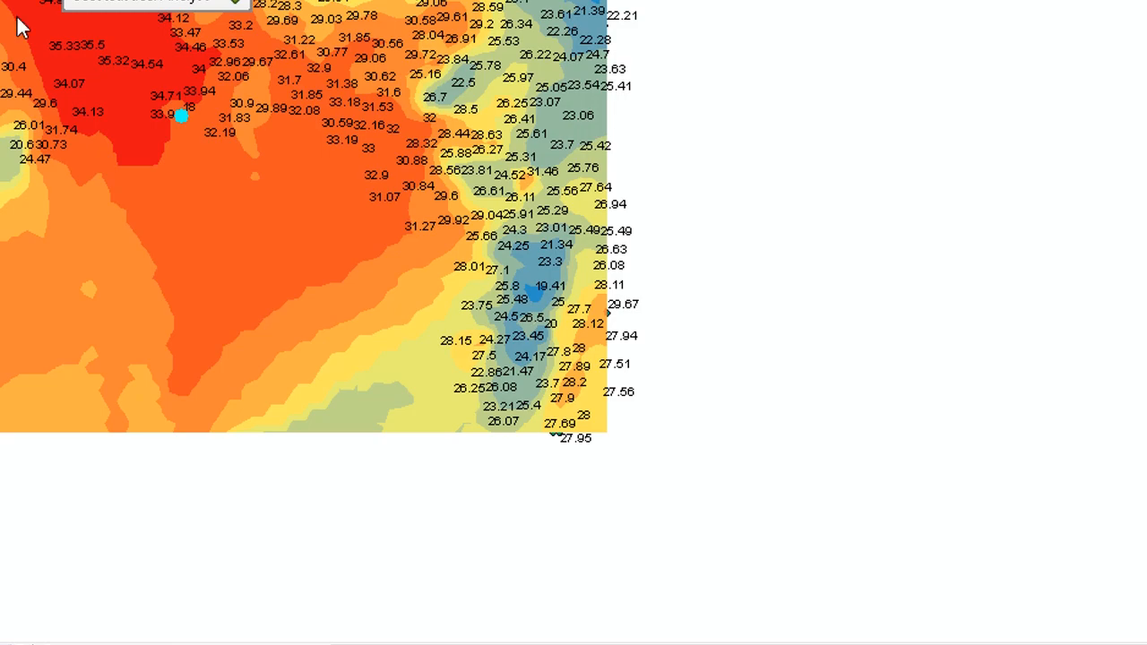
{"action": "left_click_drag", "start_coordinate": [387, 202], "coordinate": [679, 348]}
{"action": "left_click_drag", "start_coordinate": [464, 223], "coordinate": [680, 301]}
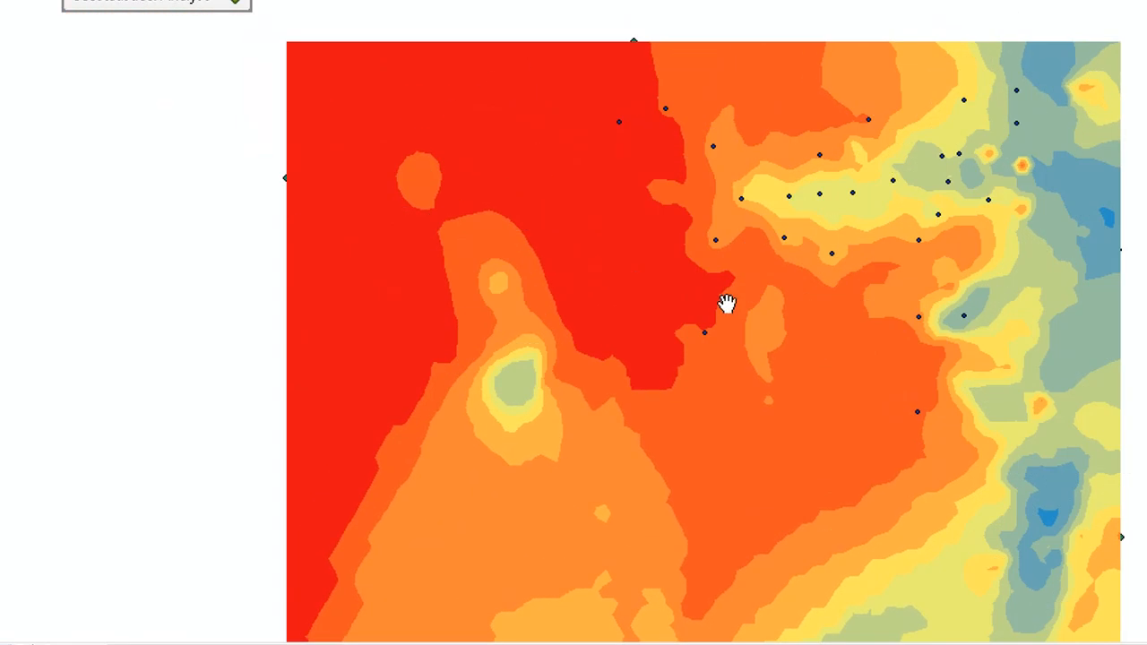
{"action": "left_click_drag", "start_coordinate": [771, 310], "coordinate": [737, 276]}
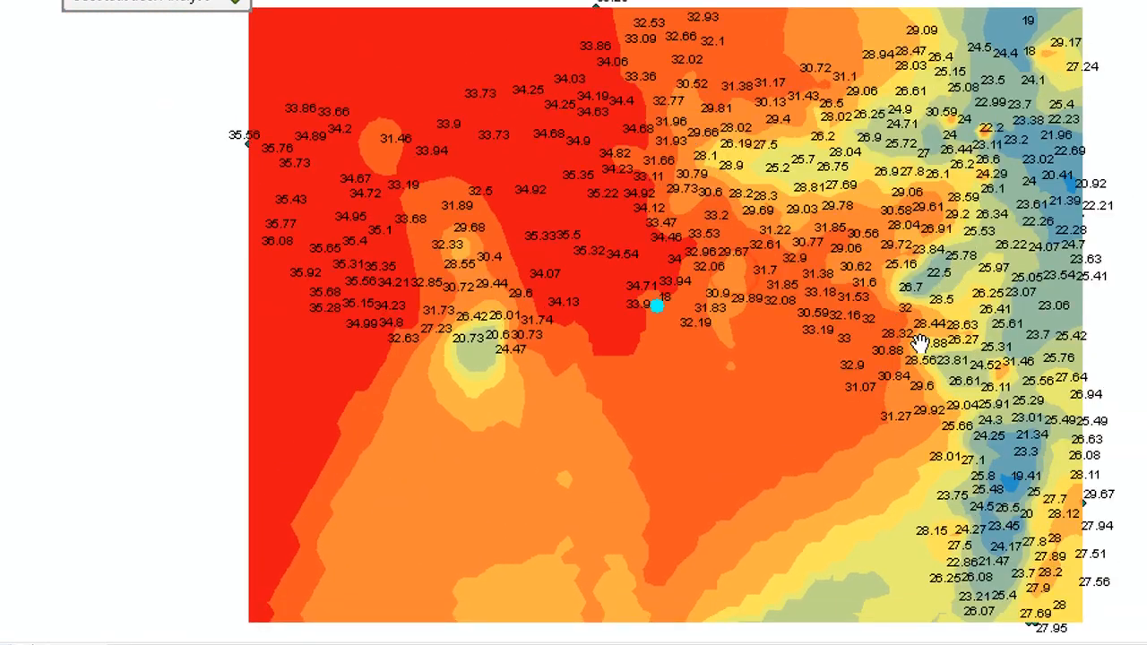
{"action": "left_click_drag", "start_coordinate": [919, 340], "coordinate": [873, 310]}
{"action": "left_click_drag", "start_coordinate": [686, 311], "coordinate": [963, 362]}
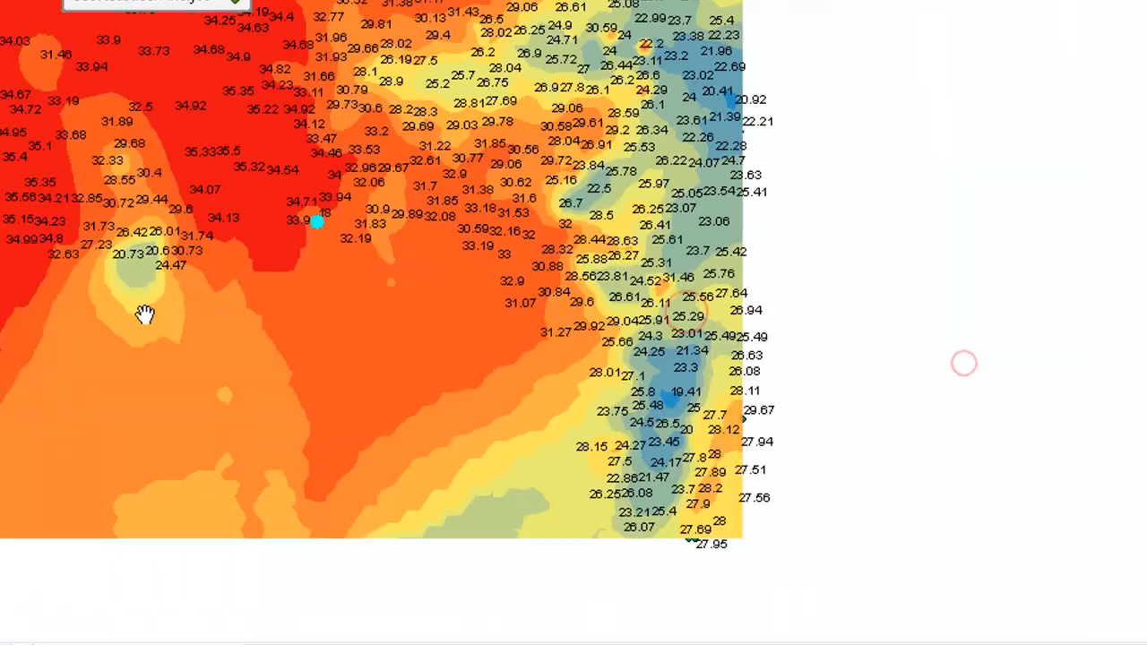
{"action": "left_click_drag", "start_coordinate": [289, 290], "coordinate": [654, 414]}
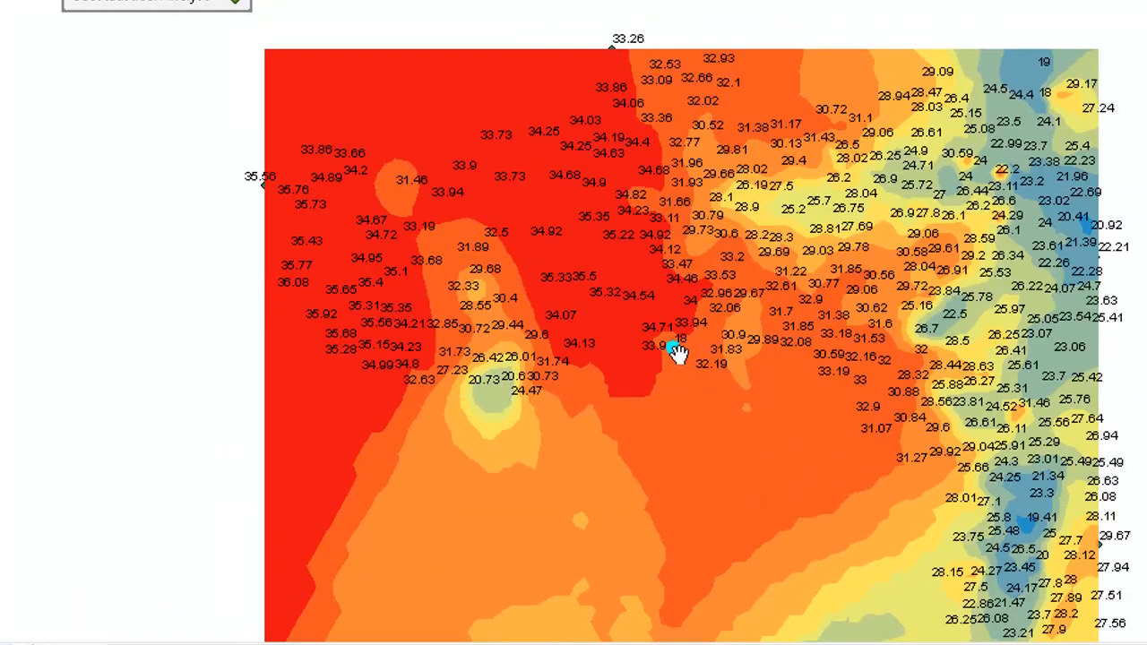
{"action": "scroll", "coordinate": [668, 345], "scroll_direction": "up", "scroll_amount": 4}
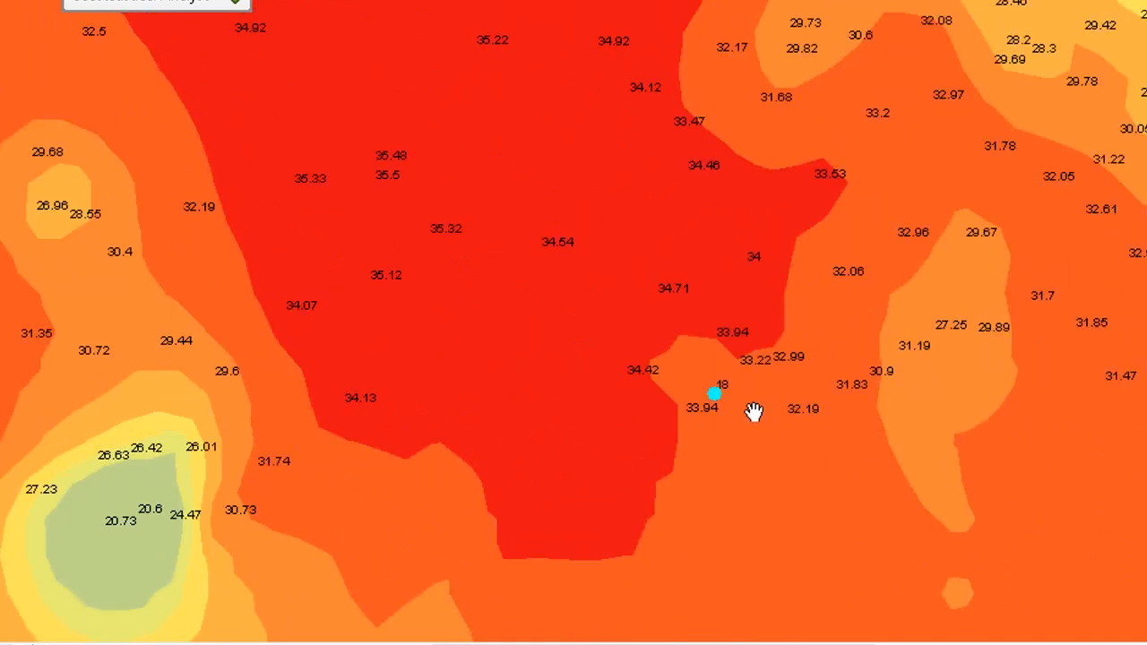
{"action": "scroll", "coordinate": [746, 410], "scroll_direction": "up", "scroll_amount": 3}
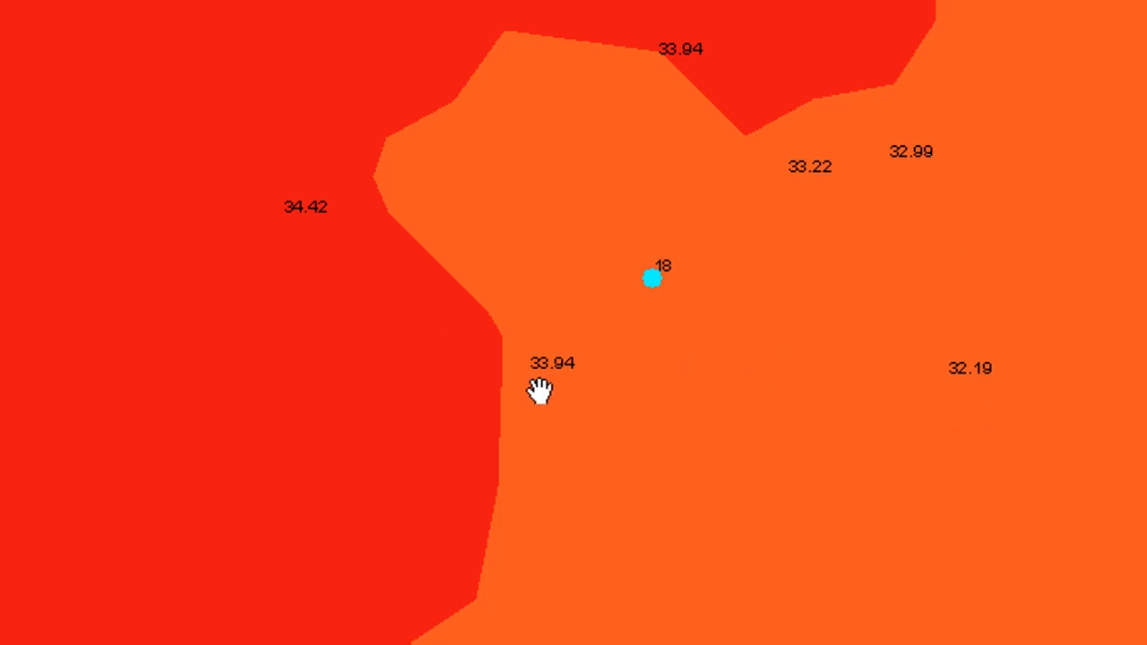
{"action": "scroll", "coordinate": [690, 284], "scroll_direction": "up", "scroll_amount": 2}
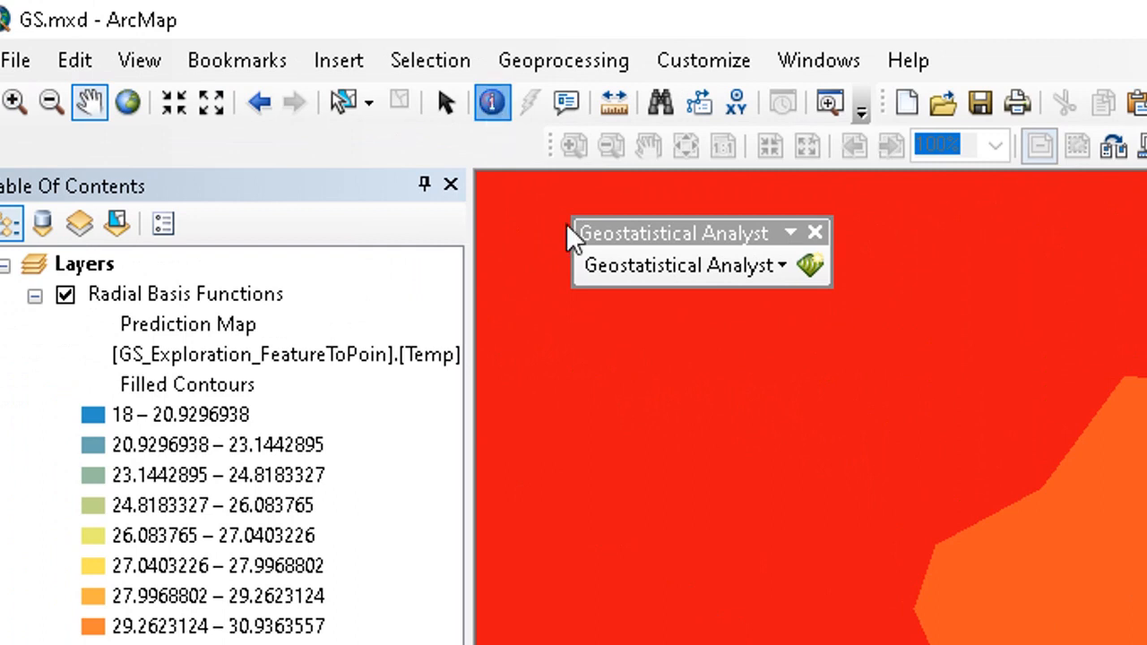
{"action": "left_click", "coordinate": [491, 102]}
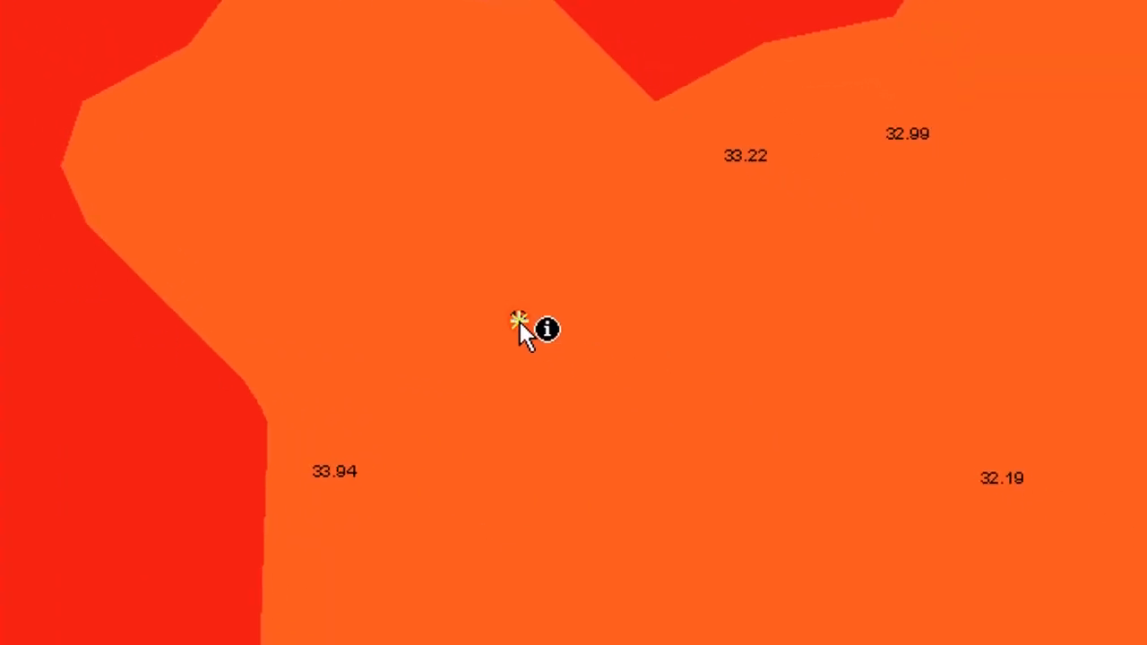
{"action": "left_click", "coordinate": [513, 318]}
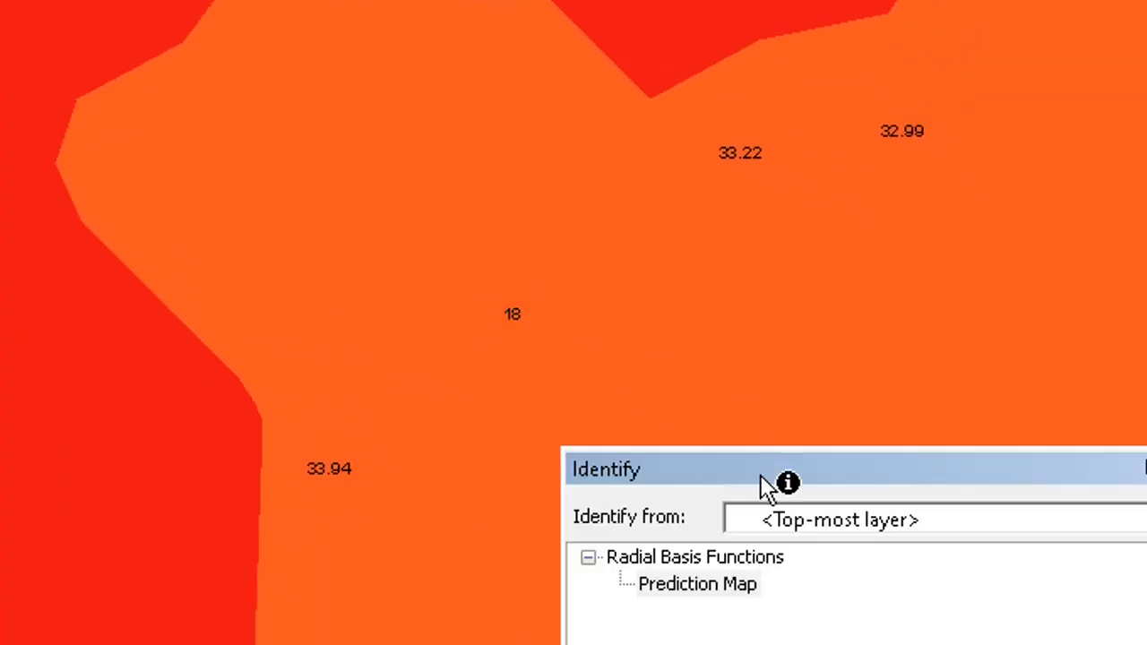
- Identify the Radial Basis Functions prediction values at several locations surrounding the selected point
{"action": "left_click_drag", "start_coordinate": [756, 479], "coordinate": [813, 315]}
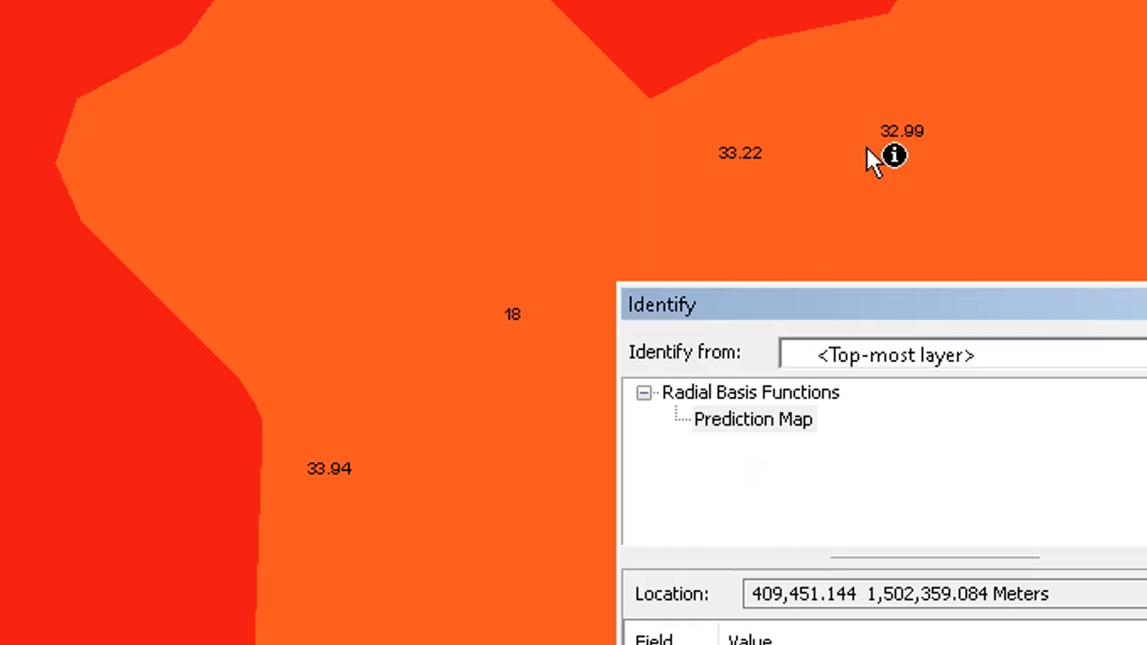
{"action": "left_click_drag", "start_coordinate": [882, 314], "coordinate": [897, 203]}
{"action": "left_click", "coordinate": [901, 92]}
{"action": "left_click", "coordinate": [903, 84]}
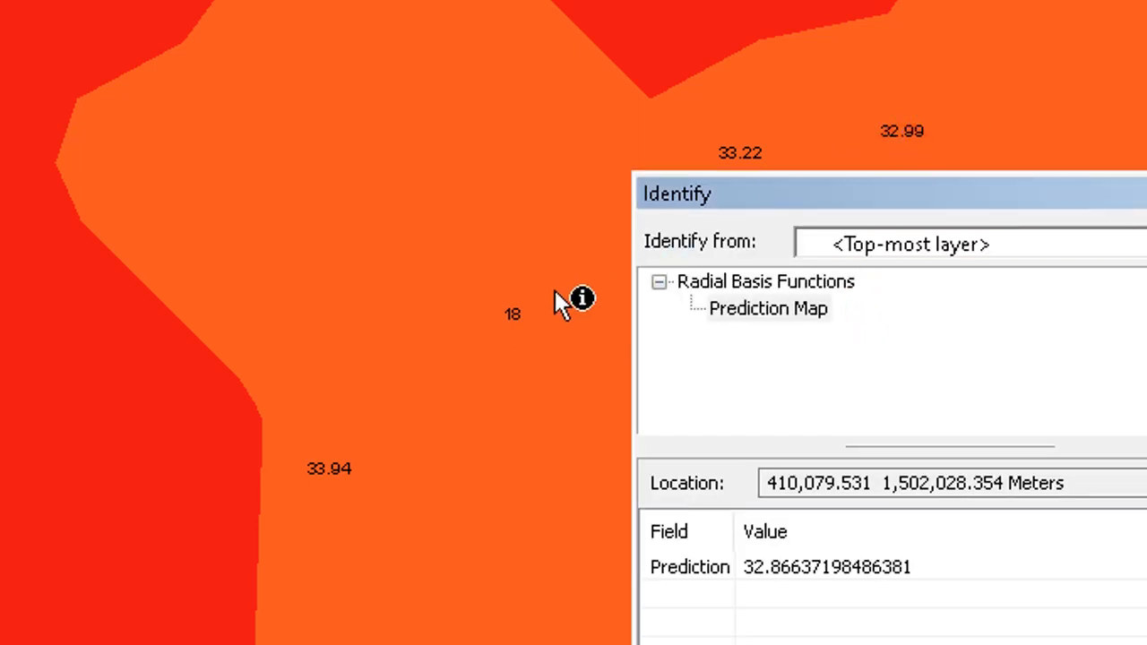
{"action": "left_click", "coordinate": [508, 315]}
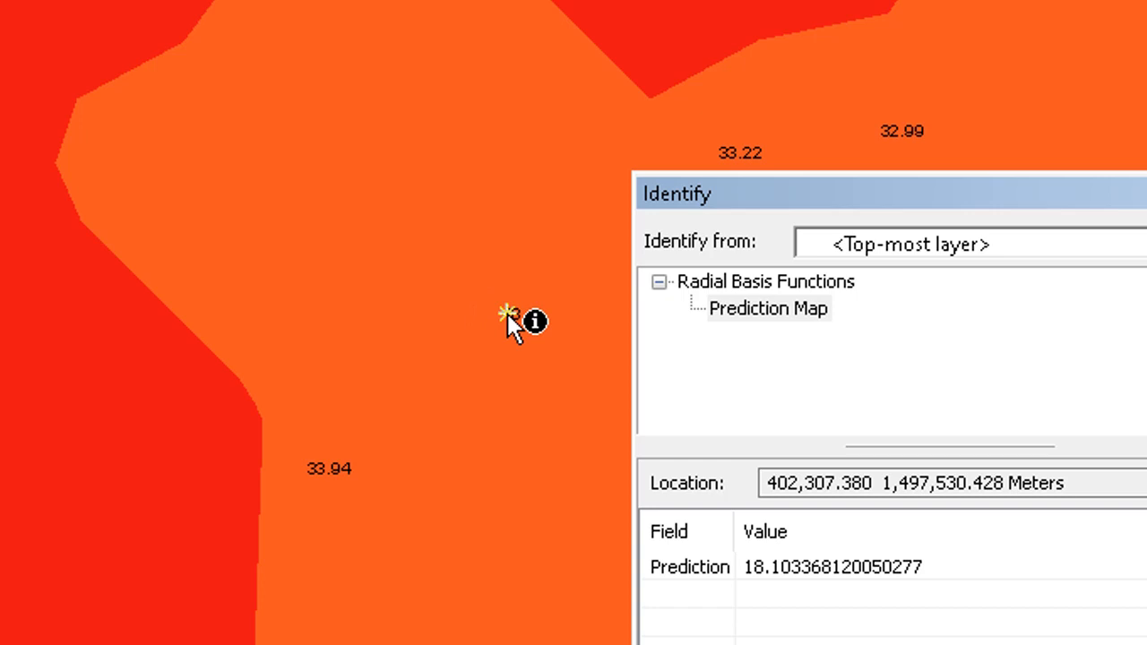
{"action": "left_click", "coordinate": [507, 314]}
{"action": "left_click", "coordinate": [505, 289]}
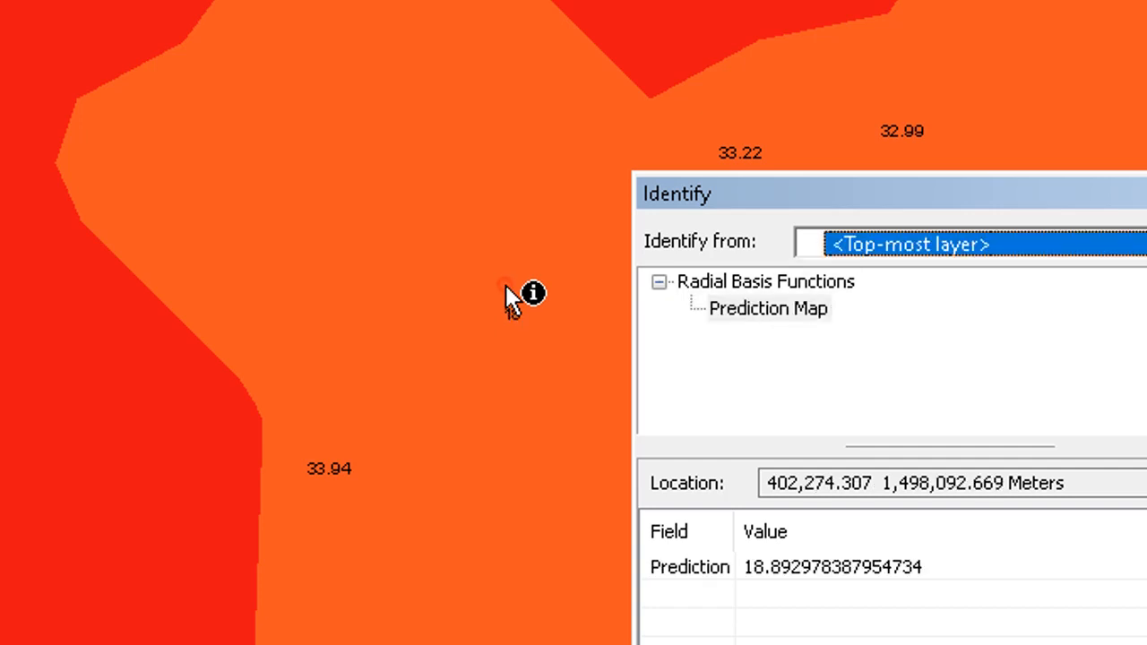
{"action": "left_click", "coordinate": [481, 136]}
{"action": "left_click", "coordinate": [394, 122]}
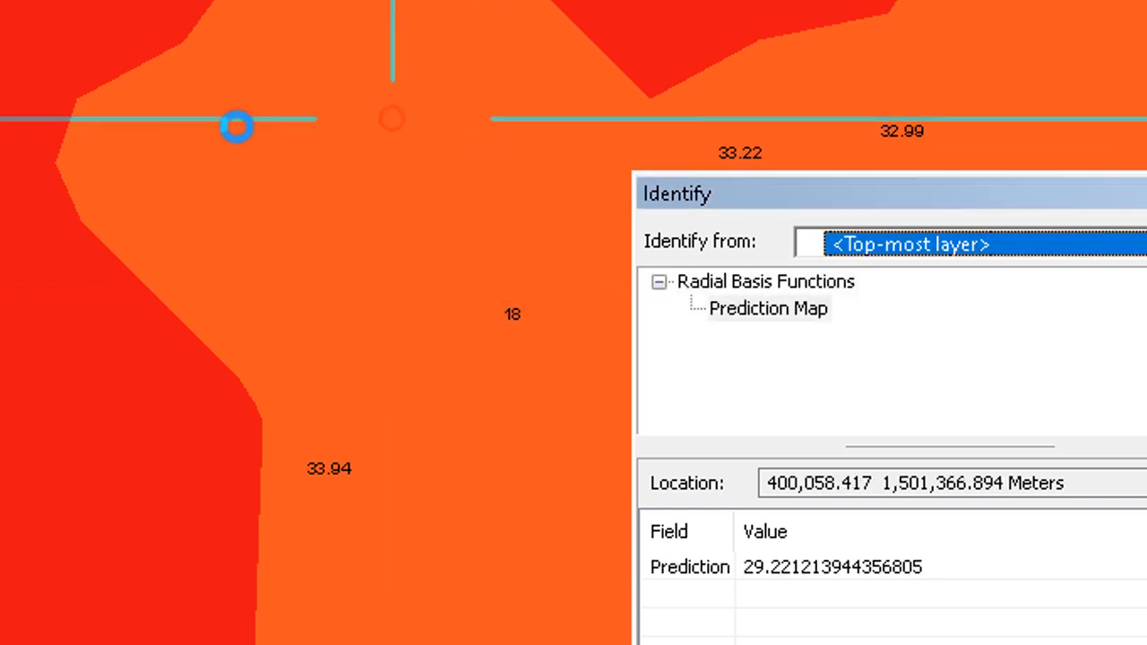
{"action": "left_click", "coordinate": [188, 136]}
{"action": "left_click", "coordinate": [76, 145]}
{"action": "left_click", "coordinate": [3, 202]}
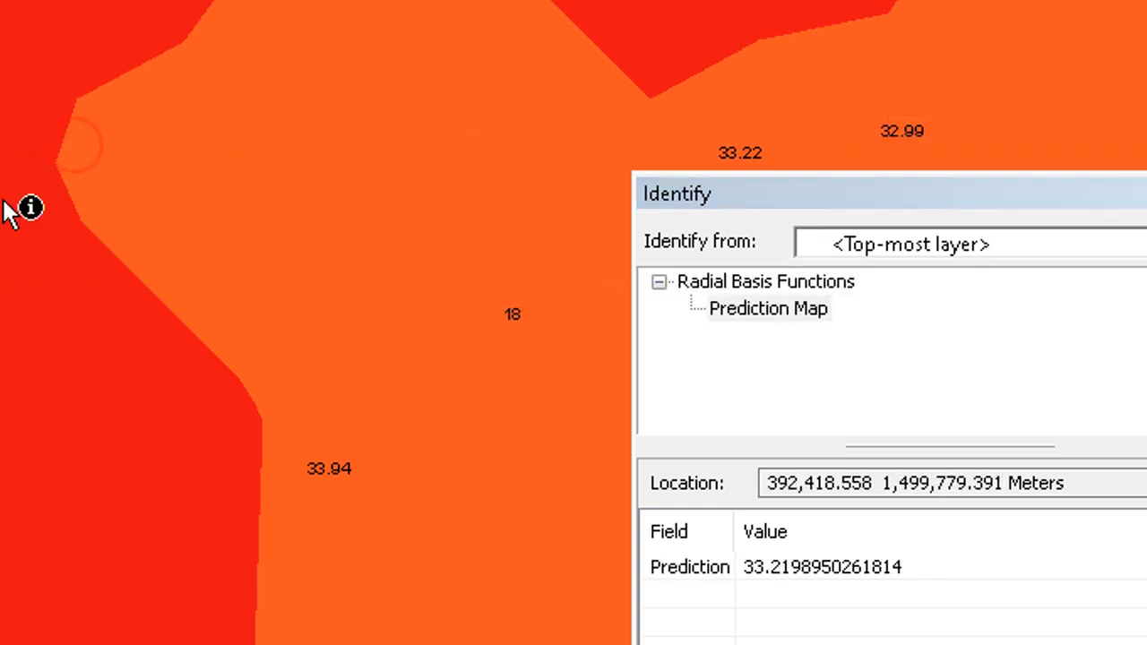
- Identify the prediction map values along a line from the high-error point toward the neighbouring 33.94 sample
{"action": "left_click", "coordinate": [490, 343]}
{"action": "left_click", "coordinate": [489, 349]}
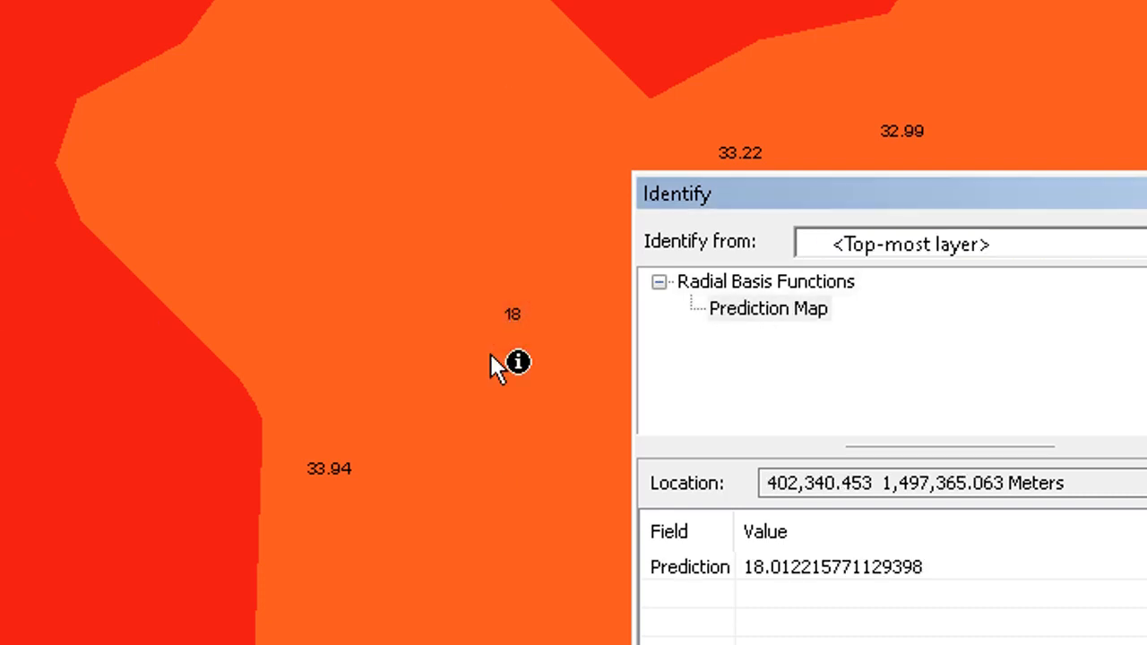
{"action": "left_click", "coordinate": [490, 353]}
{"action": "left_click", "coordinate": [461, 391]}
{"action": "left_click", "coordinate": [426, 418]}
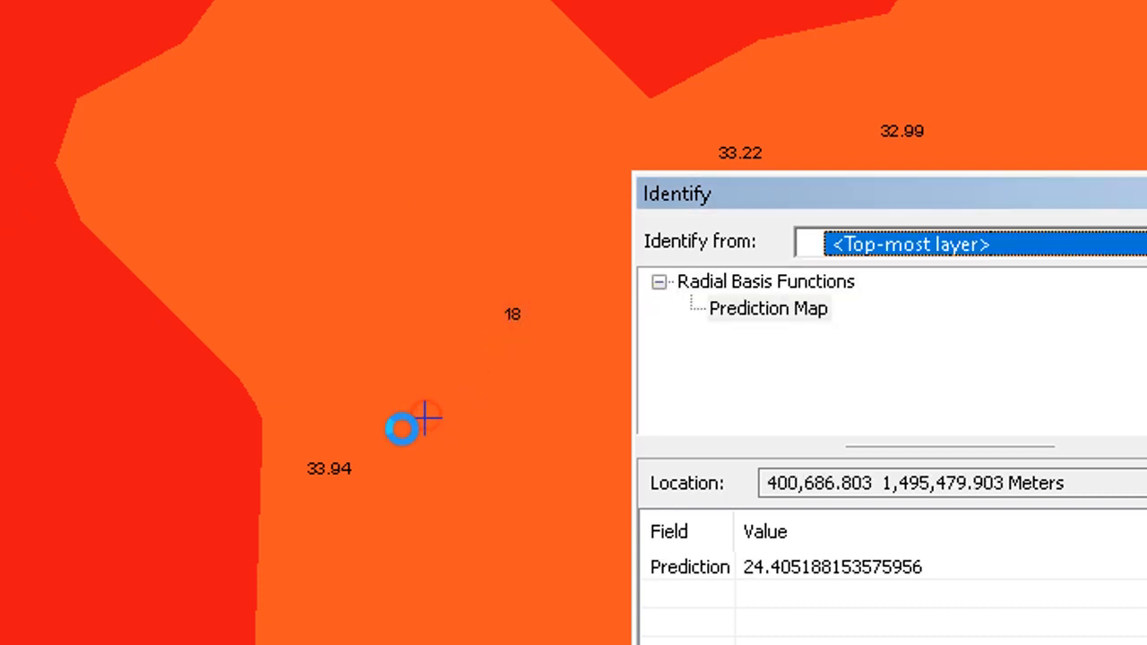
{"action": "left_click", "coordinate": [401, 429]}
{"action": "left_click", "coordinate": [377, 441]}
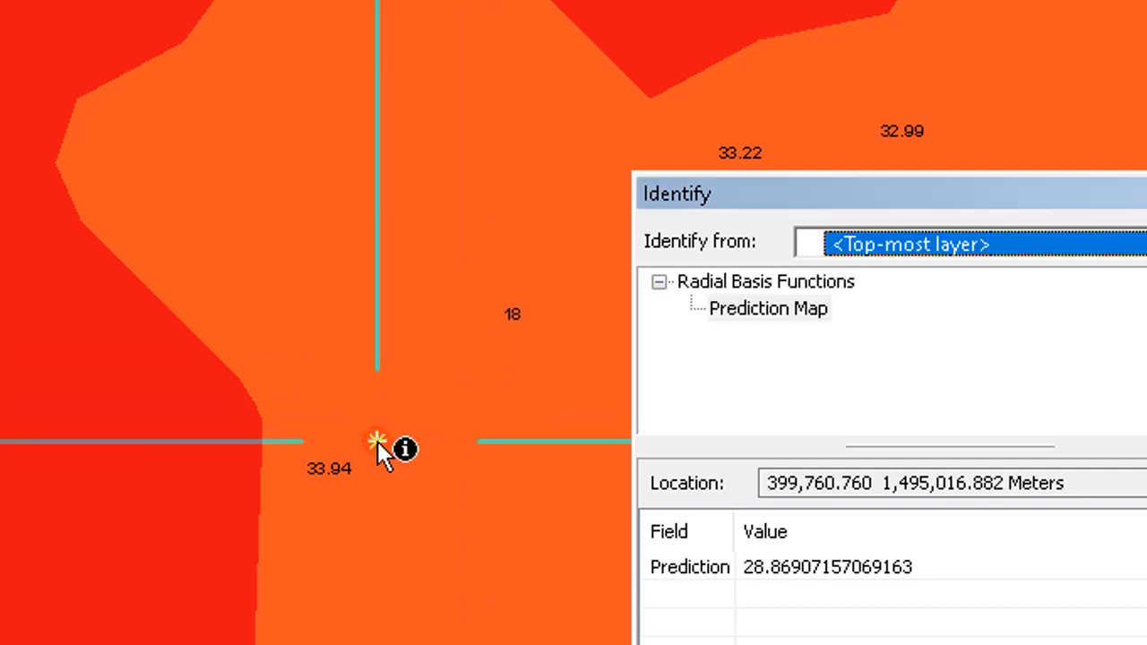
{"action": "left_click", "coordinate": [358, 443]}
{"action": "left_click", "coordinate": [334, 453]}
{"action": "left_click", "coordinate": [321, 465]}
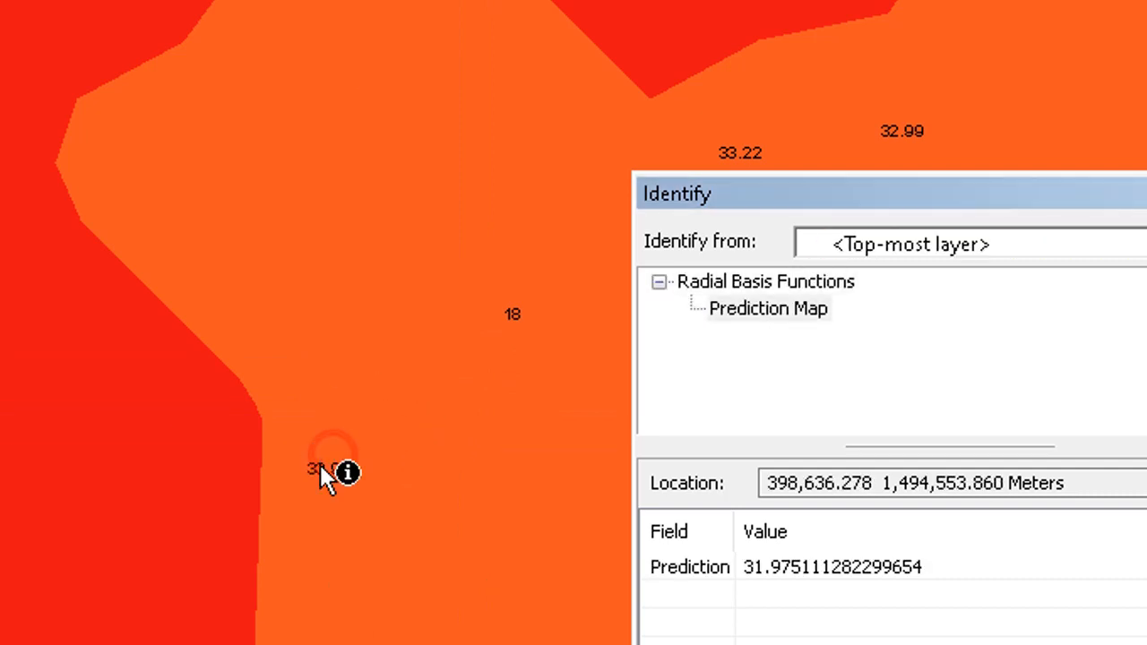
{"action": "left_click", "coordinate": [318, 463]}
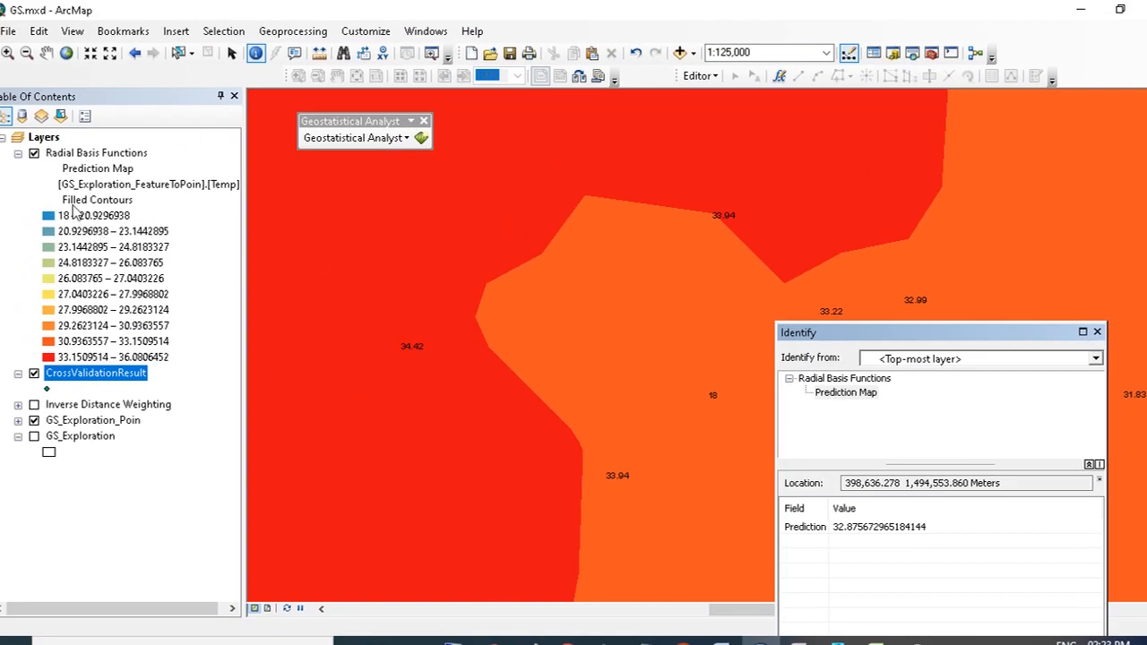
- Zoom to the full extent of the Radial Basis Functions layer and close the Identify window
{"action": "right_click", "coordinate": [87, 158]}
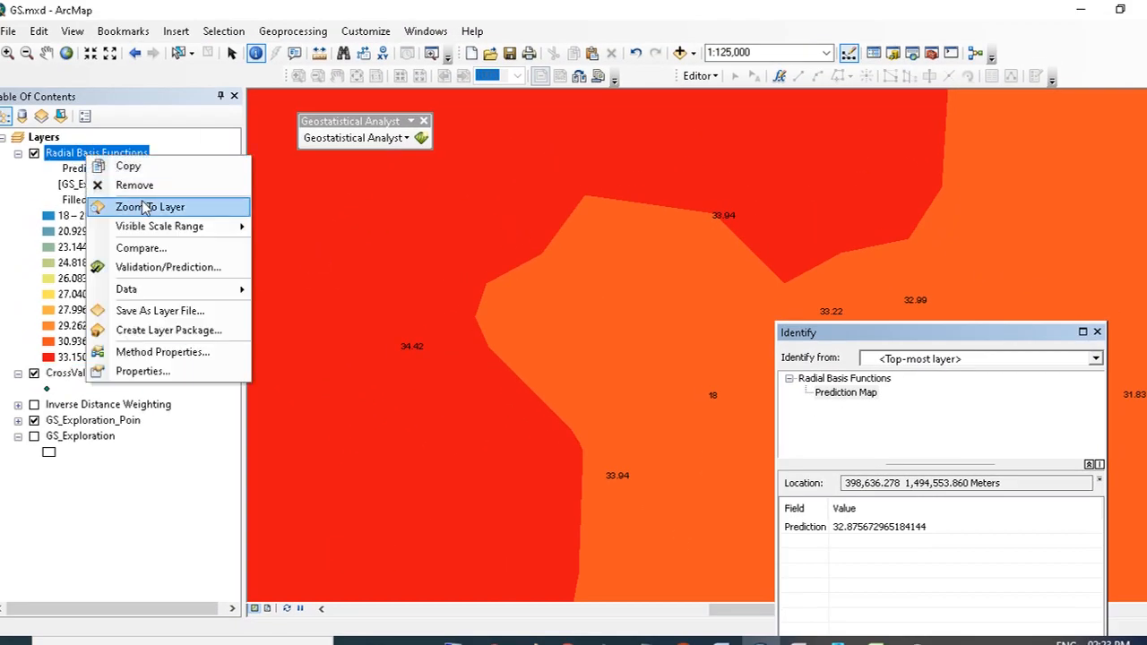
{"action": "left_click", "coordinate": [148, 208]}
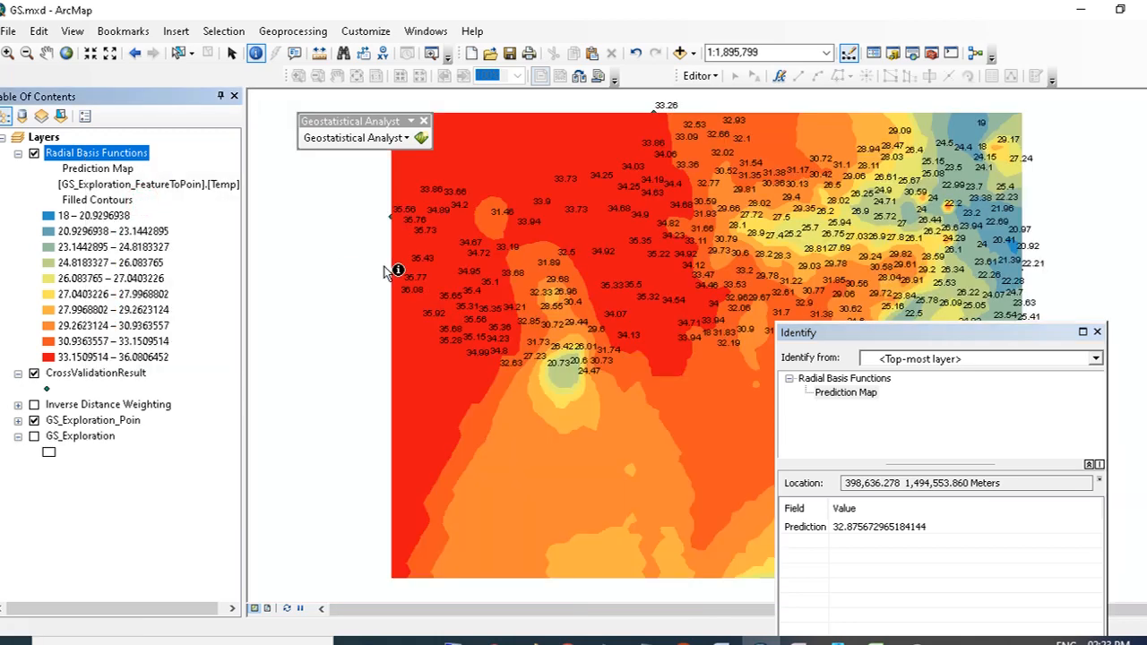
{"action": "left_click", "coordinate": [1096, 331]}
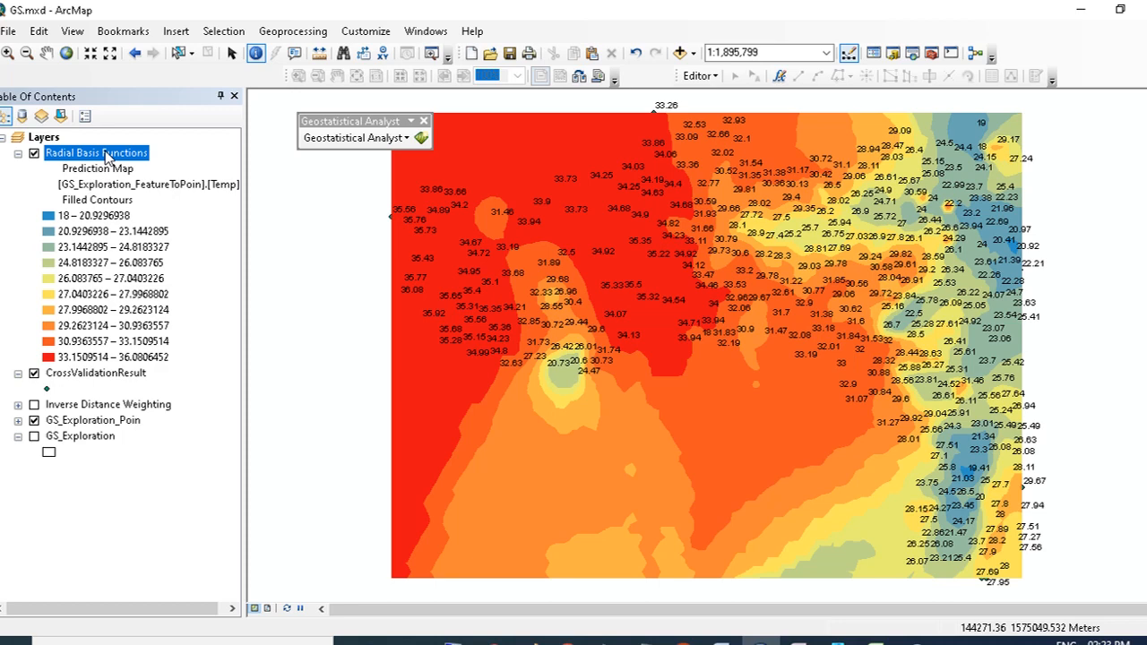
- Open the Radial Basis Functions layer's method properties and review the cross-validation prediction errors before returning to the first page
{"action": "right_click", "coordinate": [108, 157]}
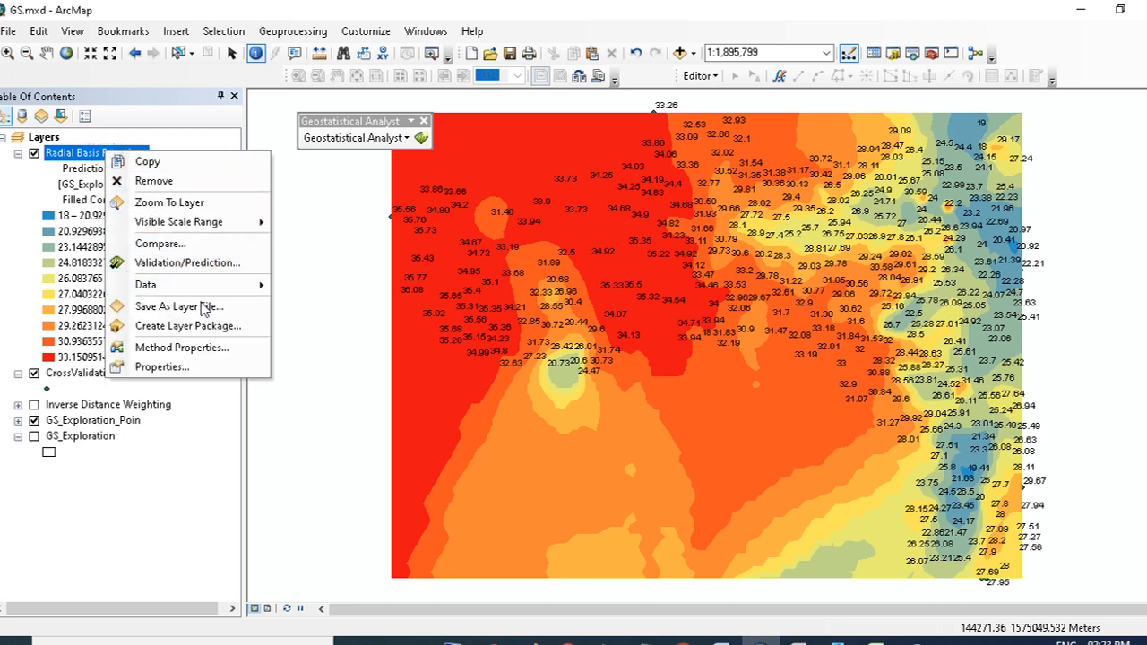
{"action": "left_click", "coordinate": [188, 347]}
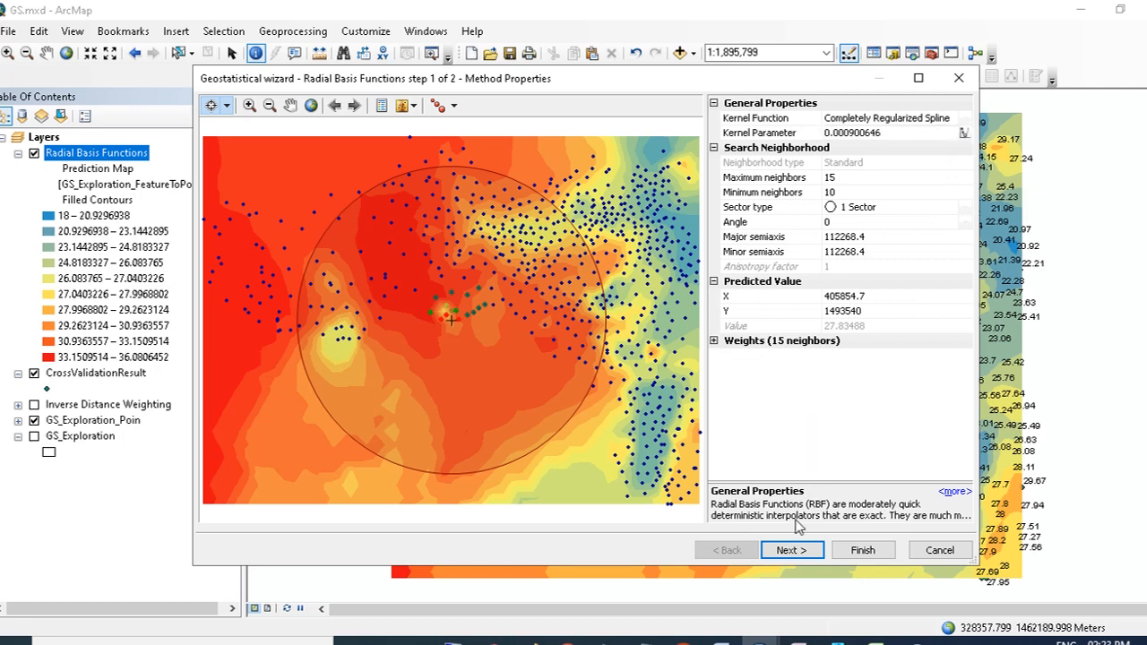
{"action": "left_click", "coordinate": [792, 551]}
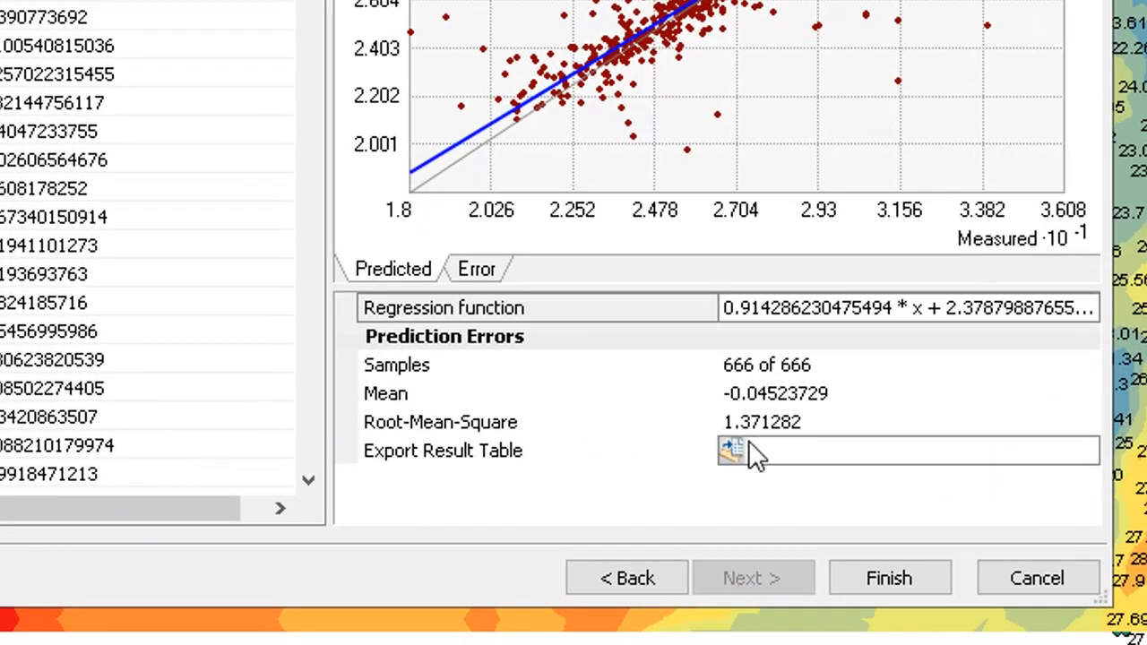
{"action": "left_click", "coordinate": [652, 579]}
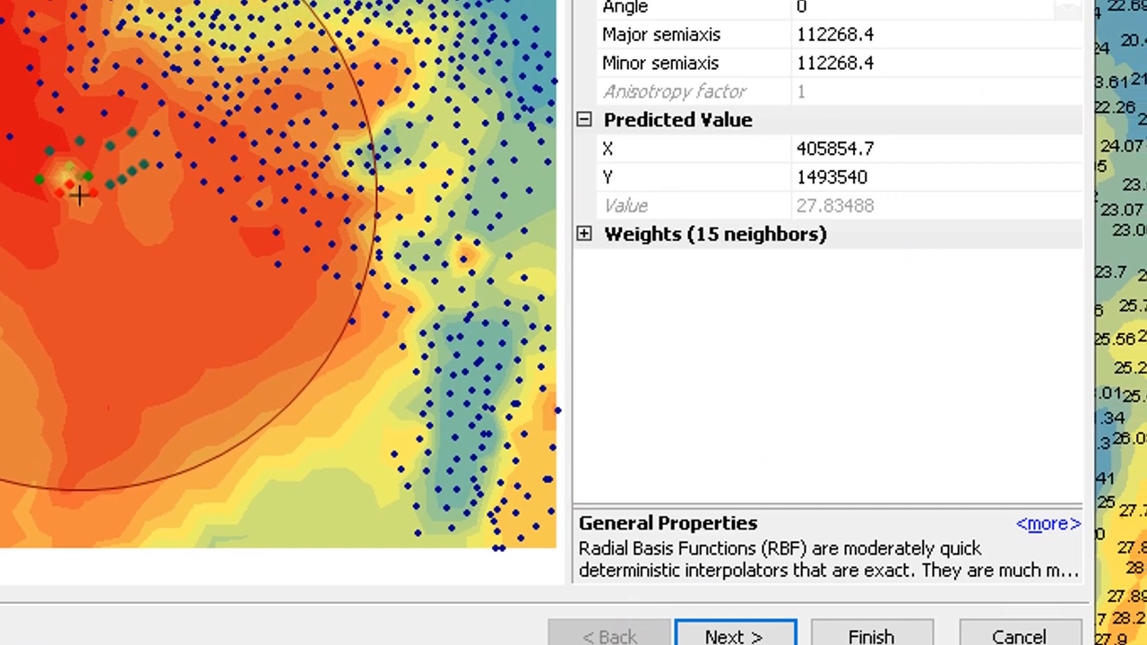
- Inspect the Completely Regularized Spline kernel parameter, resize the description panel, and finish the wizard
{"action": "left_click", "coordinate": [976, 125]}
{"action": "key", "text": "Return"}
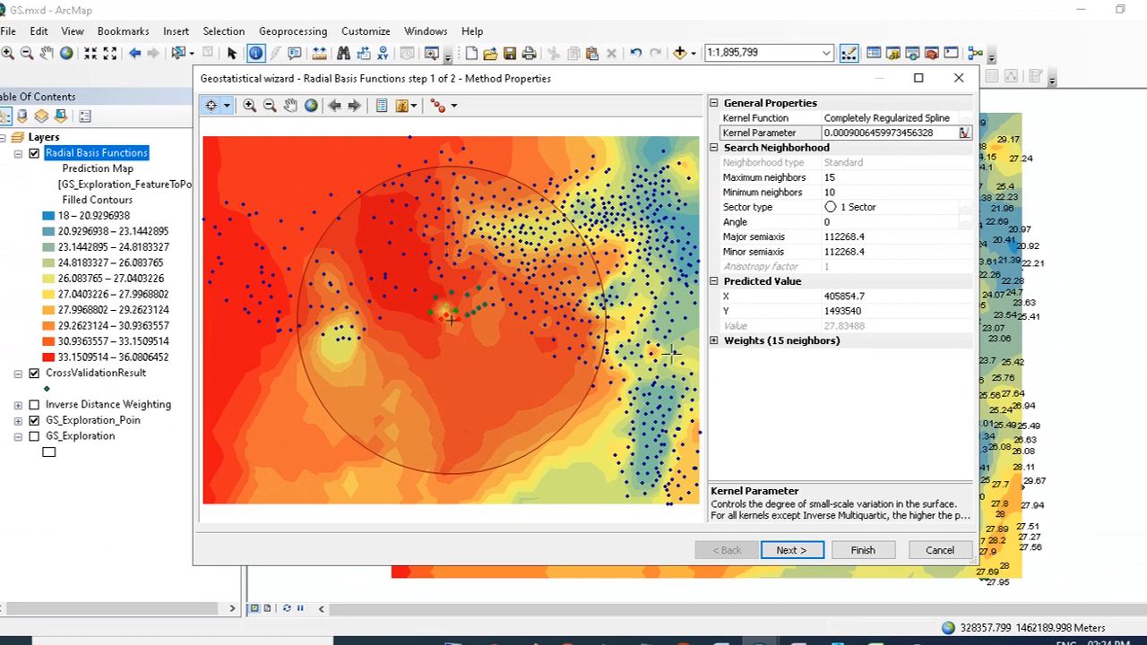
{"action": "left_click_drag", "start_coordinate": [705, 373], "coordinate": [699, 374]}
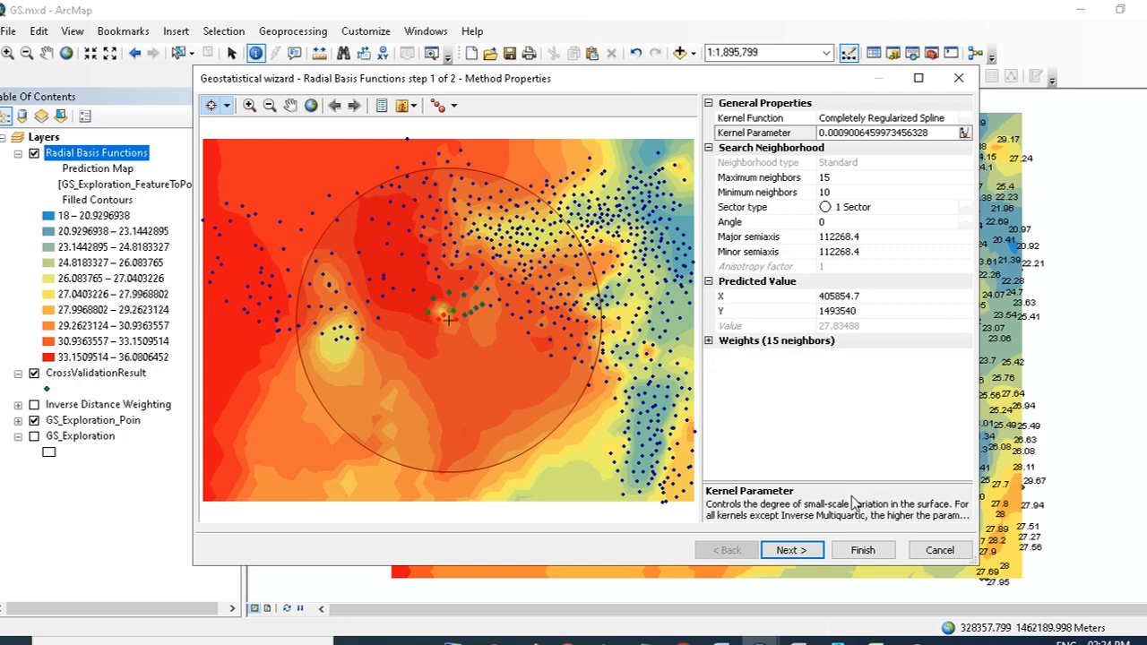
{"action": "mouse_move", "coordinate": [838, 482]}
{"action": "left_mouse_down"}
{"action": "mouse_move", "coordinate": [836, 453]}
{"action": "mouse_move", "coordinate": [831, 466]}
{"action": "left_mouse_up"}
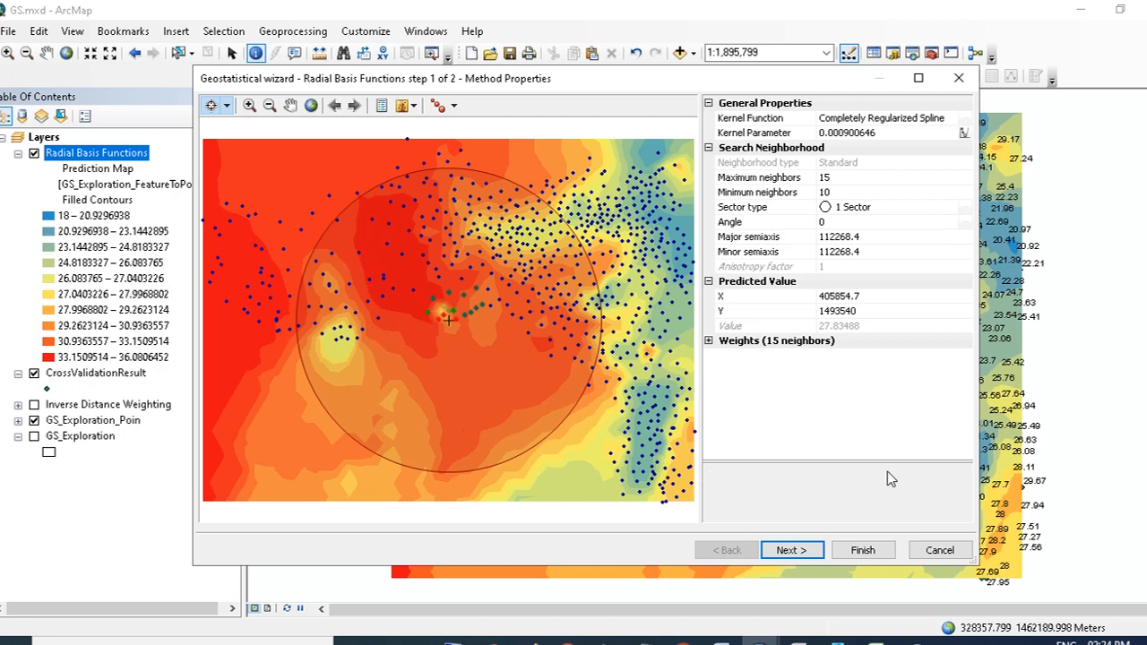
{"action": "left_click", "coordinate": [863, 550]}
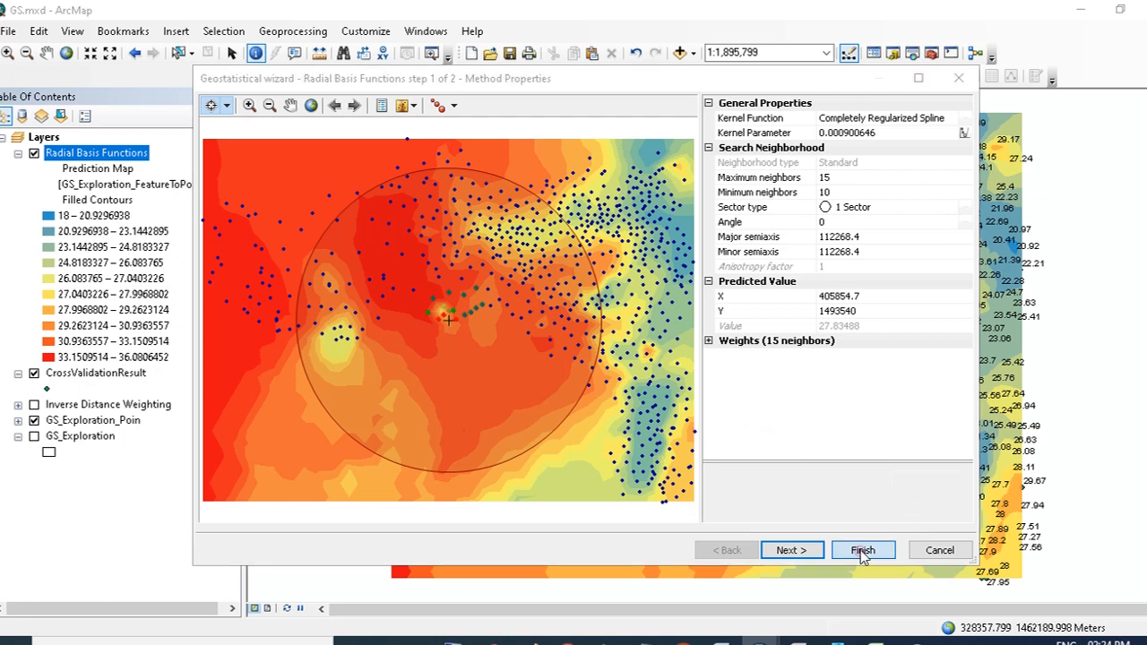
{"action": "left_click", "coordinate": [654, 521]}
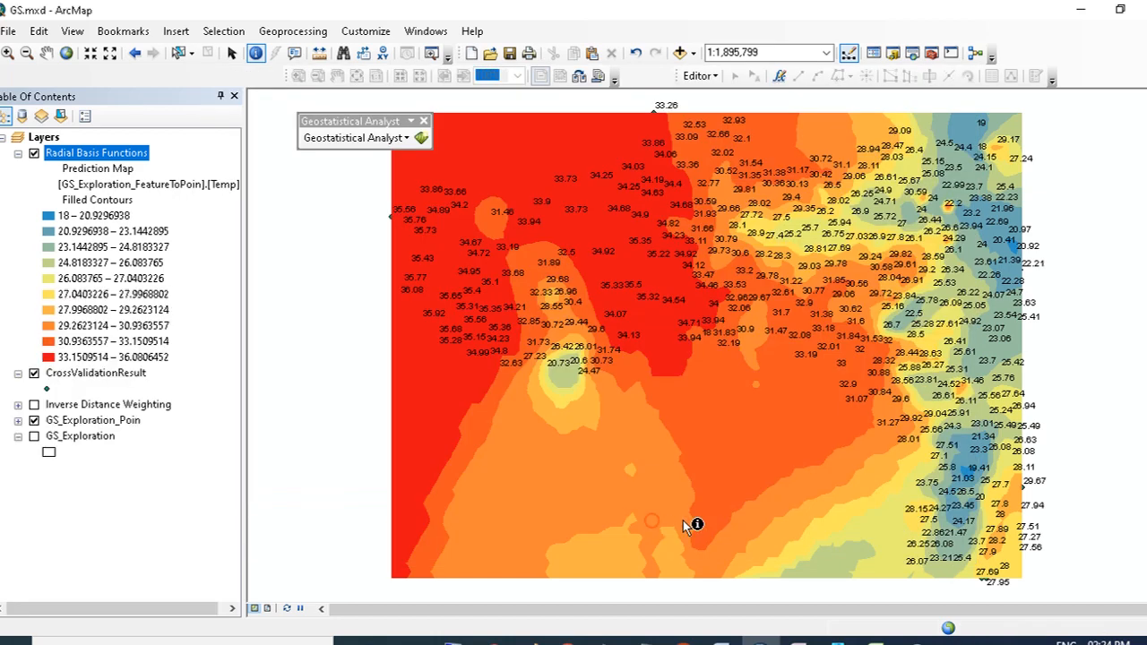
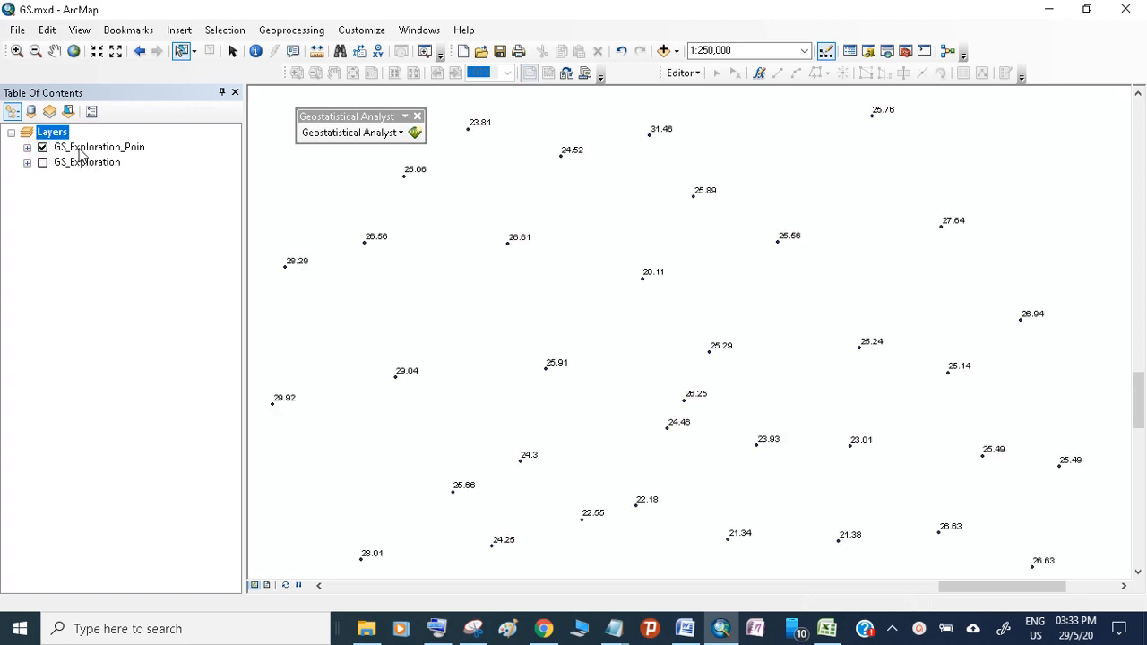
- Start a Global Polynomial Interpolation of the exploration points' Temp field in the Geostatistical Wizard
{"action": "right_click", "coordinate": [79, 149]}
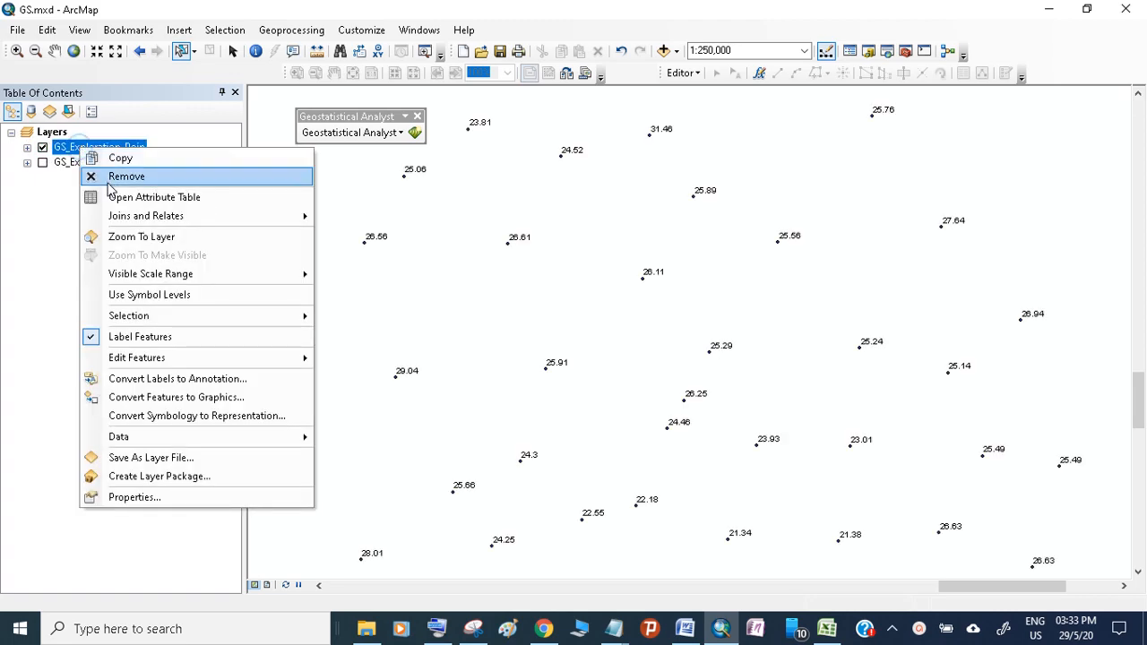
{"action": "left_click", "coordinate": [140, 235]}
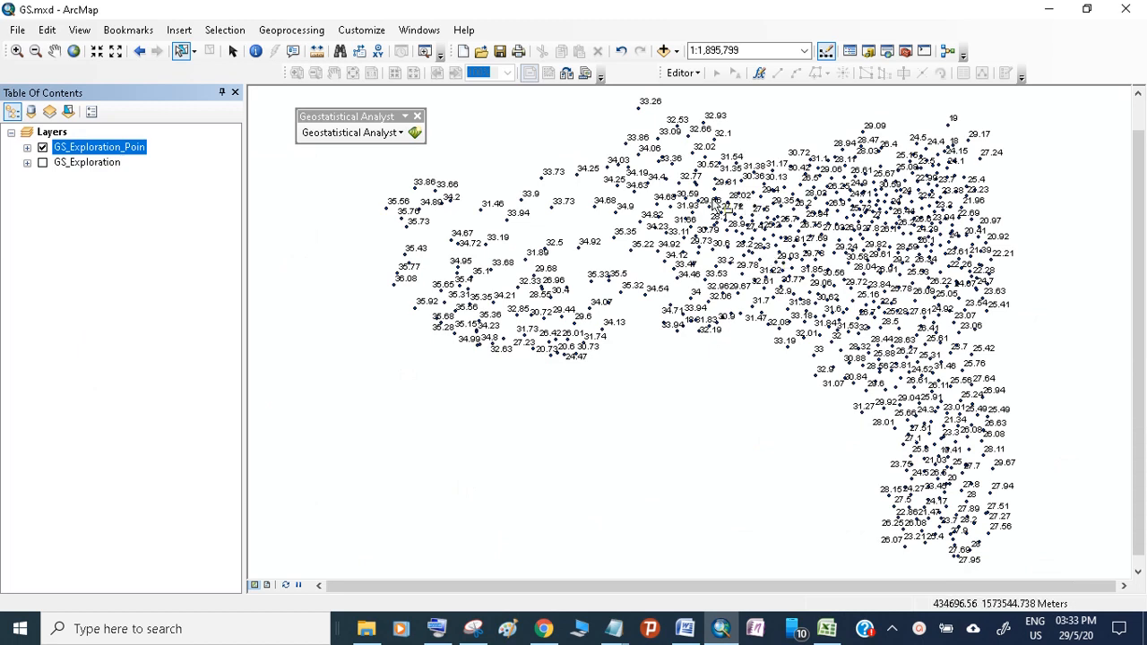
{"action": "left_click", "coordinate": [328, 137]}
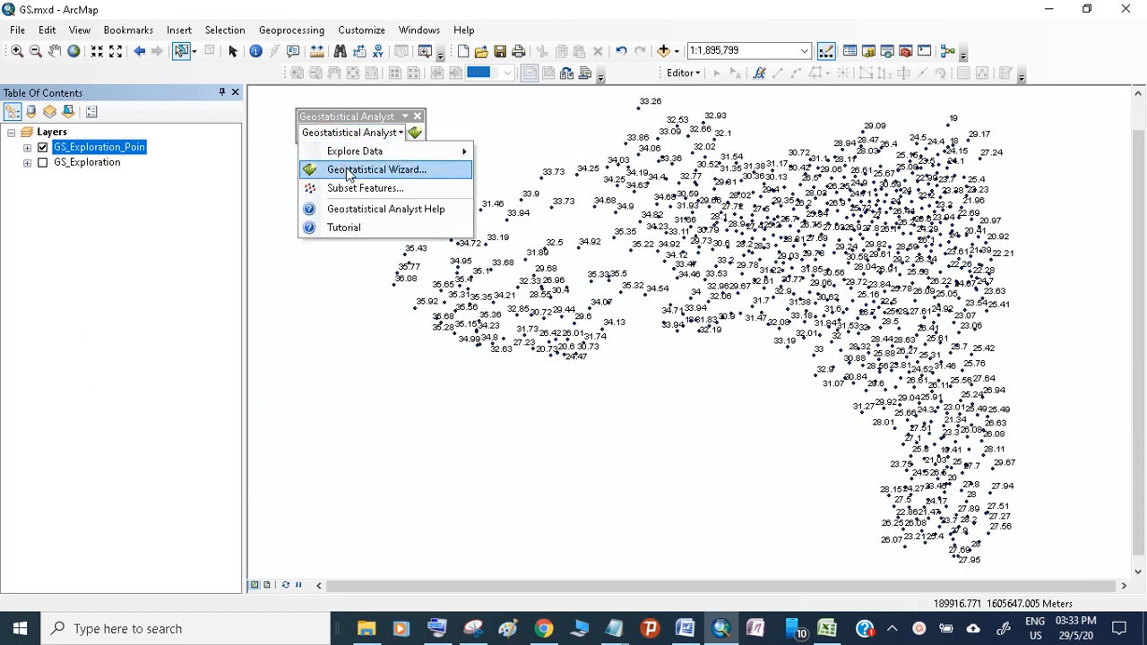
{"action": "left_click", "coordinate": [348, 171]}
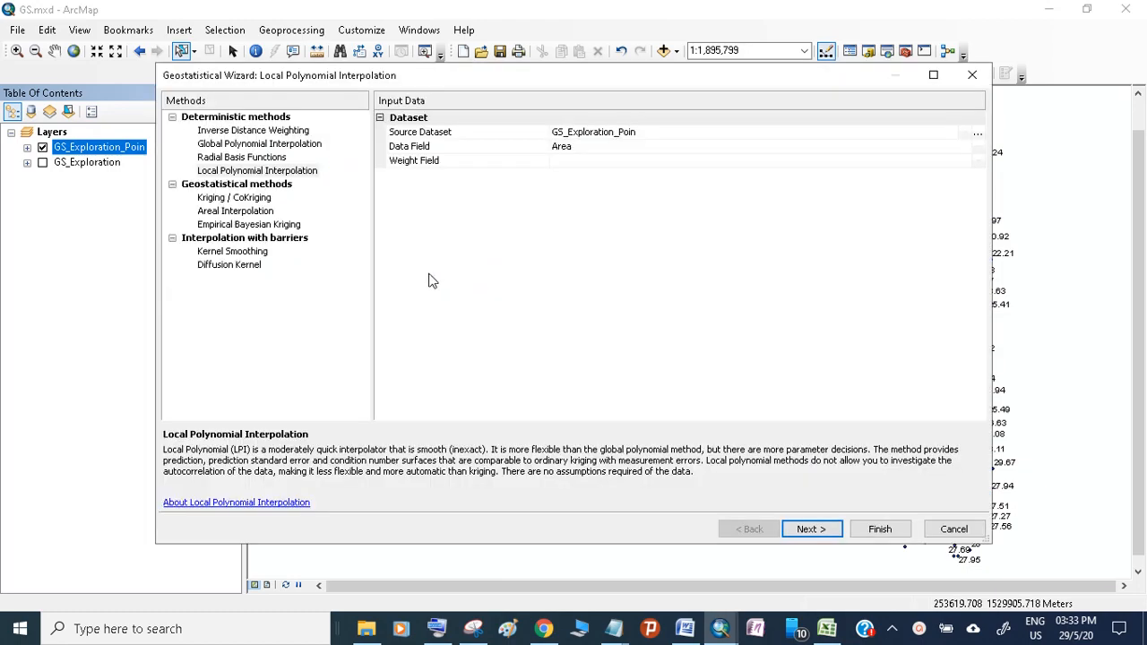
{"action": "left_click", "coordinate": [239, 172]}
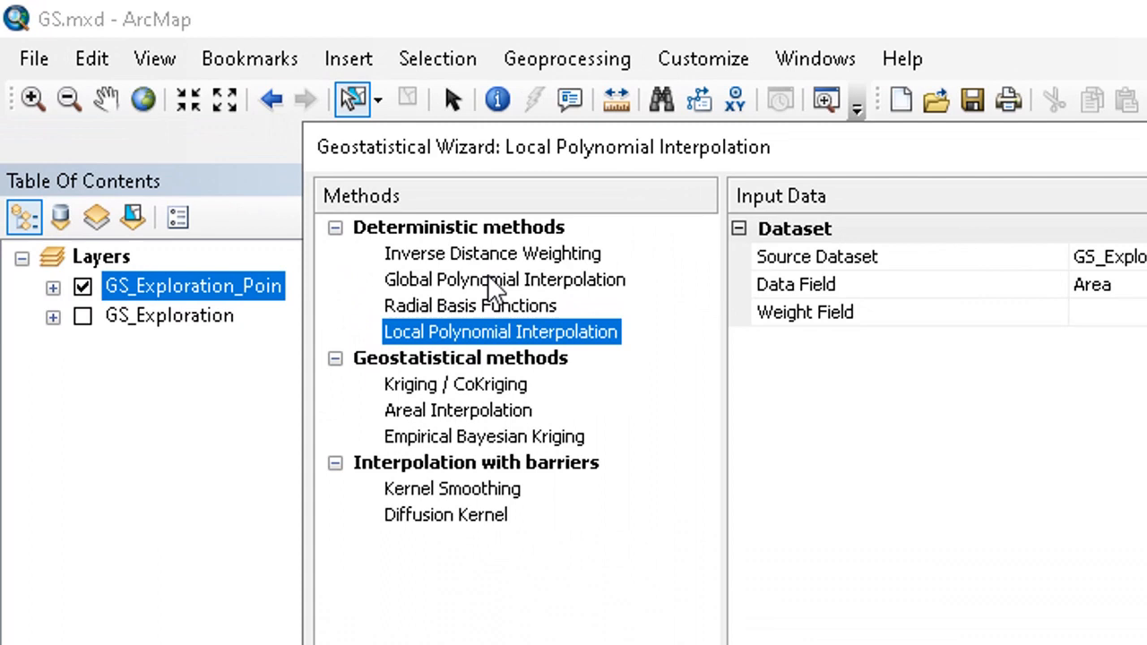
{"action": "left_click", "coordinate": [251, 143]}
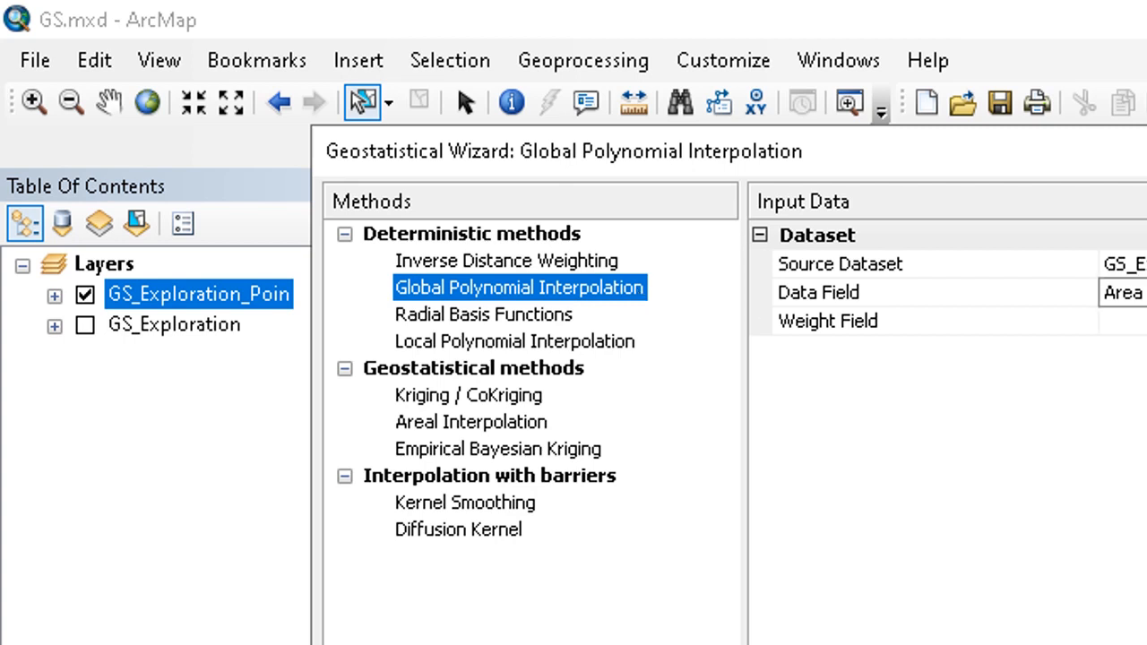
{"action": "left_click", "coordinate": [794, 167]}
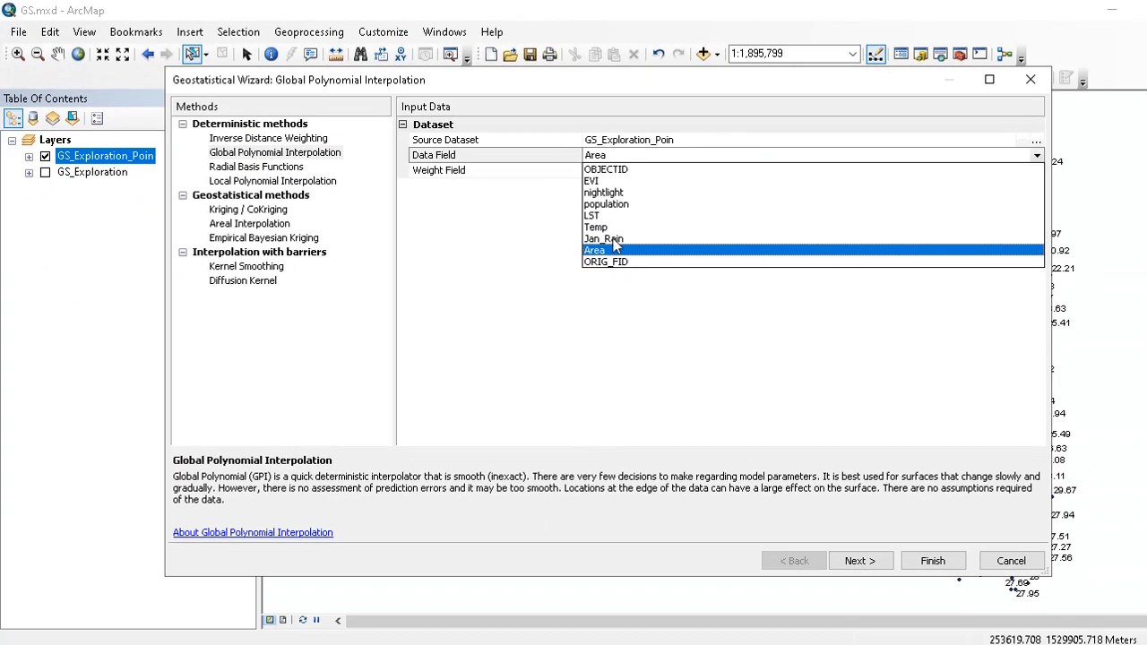
{"action": "left_click", "coordinate": [656, 249]}
{"action": "left_click", "coordinate": [605, 235]}
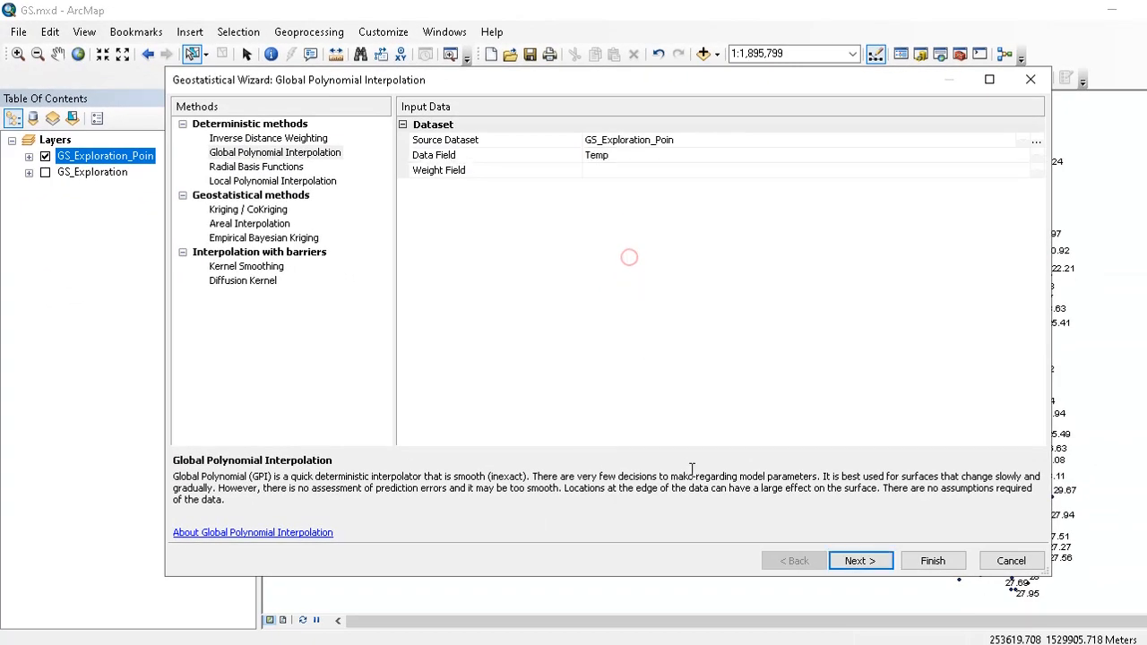
{"action": "left_click", "coordinate": [873, 563]}
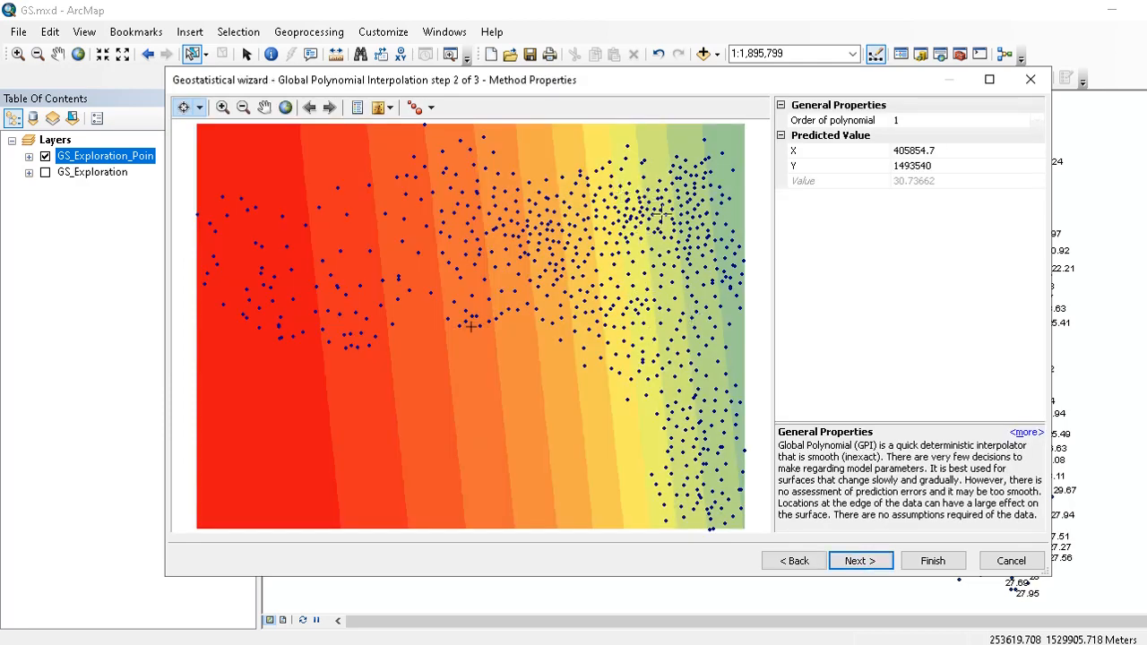
- Compare polynomial orders 2 and 3 in the preview and set the order of polynomial to 4
{"action": "left_click_drag", "start_coordinate": [684, 87], "coordinate": [624, 99]}
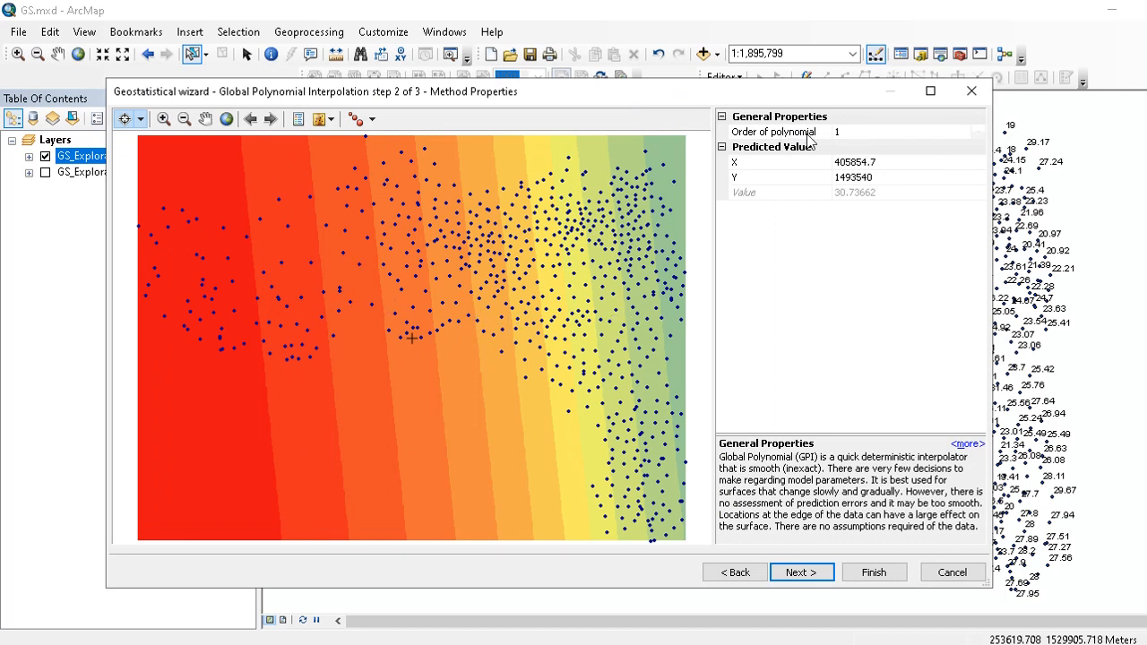
{"action": "left_click", "coordinate": [836, 135]}
{"action": "left_click", "coordinate": [811, 244]}
{"action": "left_click_drag", "start_coordinate": [466, 333], "coordinate": [497, 260]}
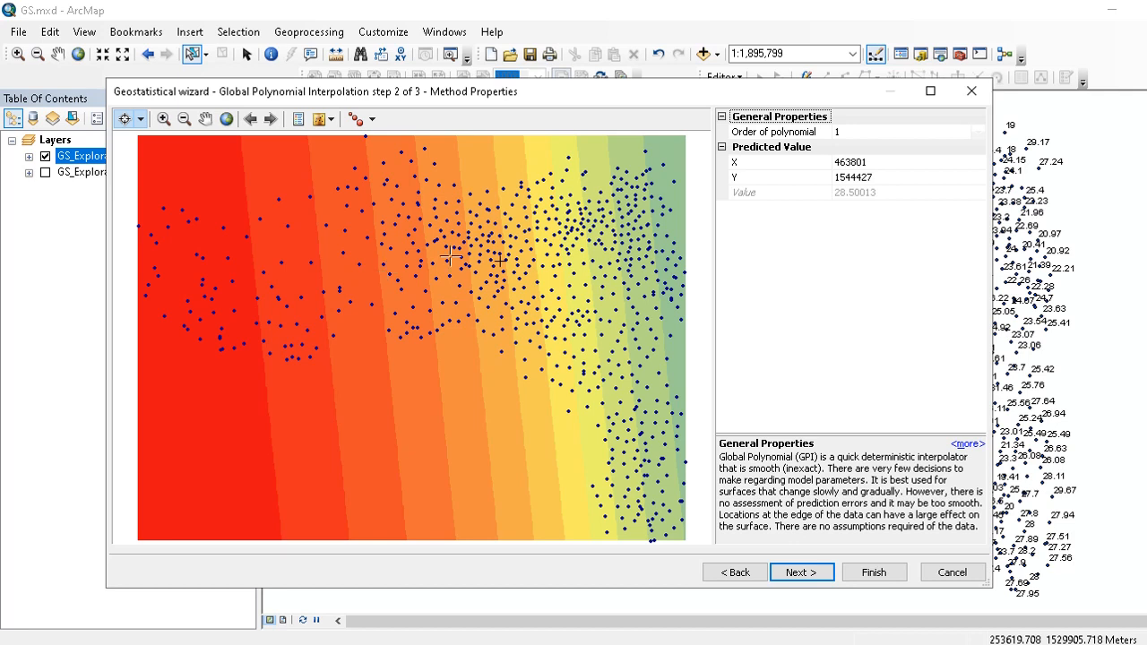
{"action": "left_click", "coordinate": [833, 132]}
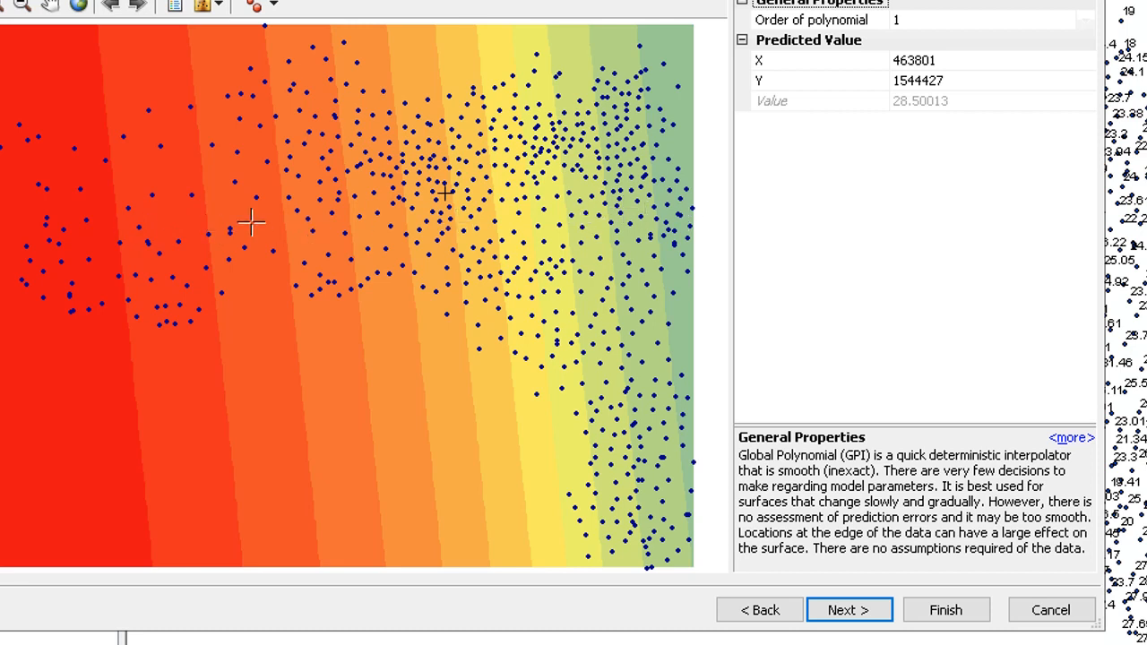
{"action": "left_click", "coordinate": [1085, 20]}
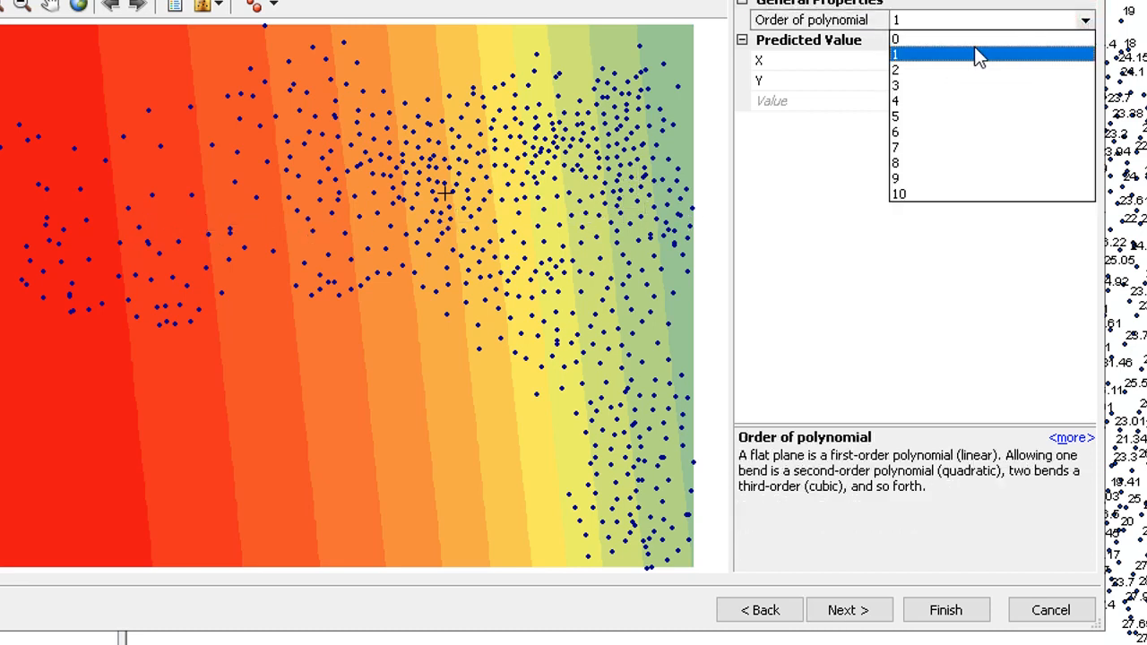
{"action": "left_click", "coordinate": [899, 71]}
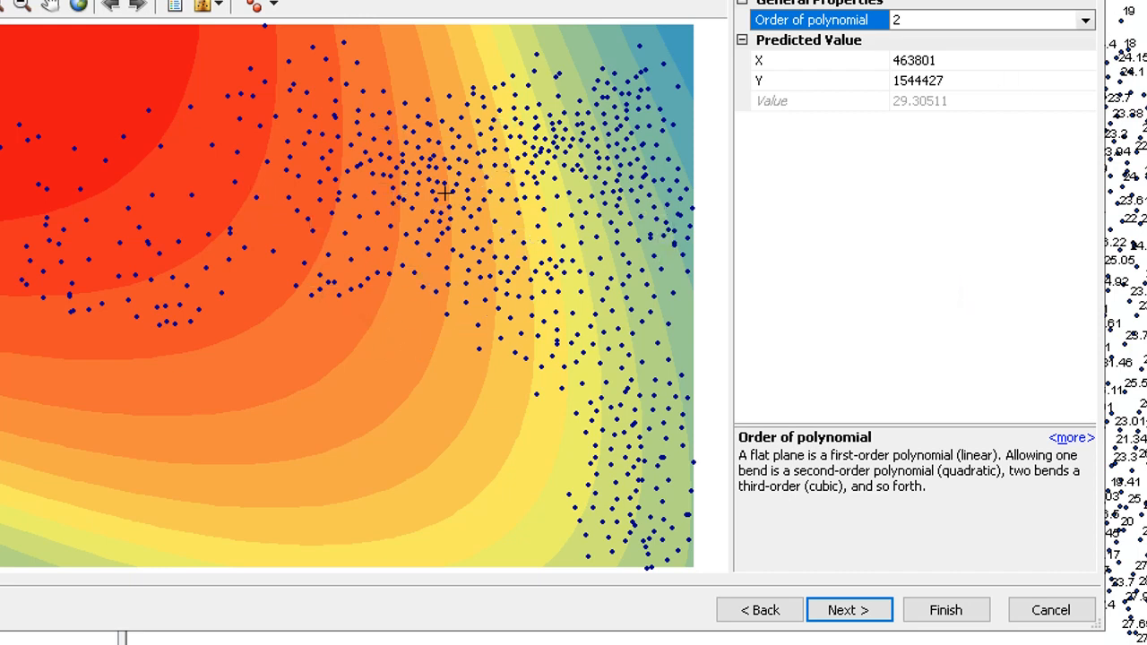
{"action": "left_click", "coordinate": [1084, 21]}
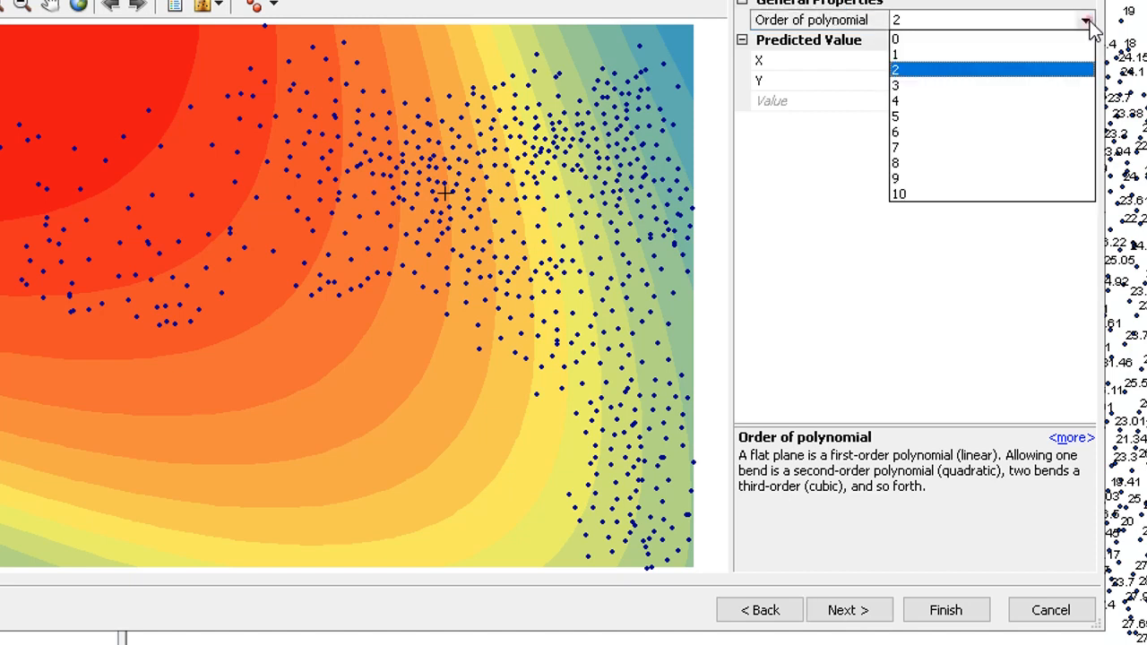
{"action": "left_click", "coordinate": [900, 86]}
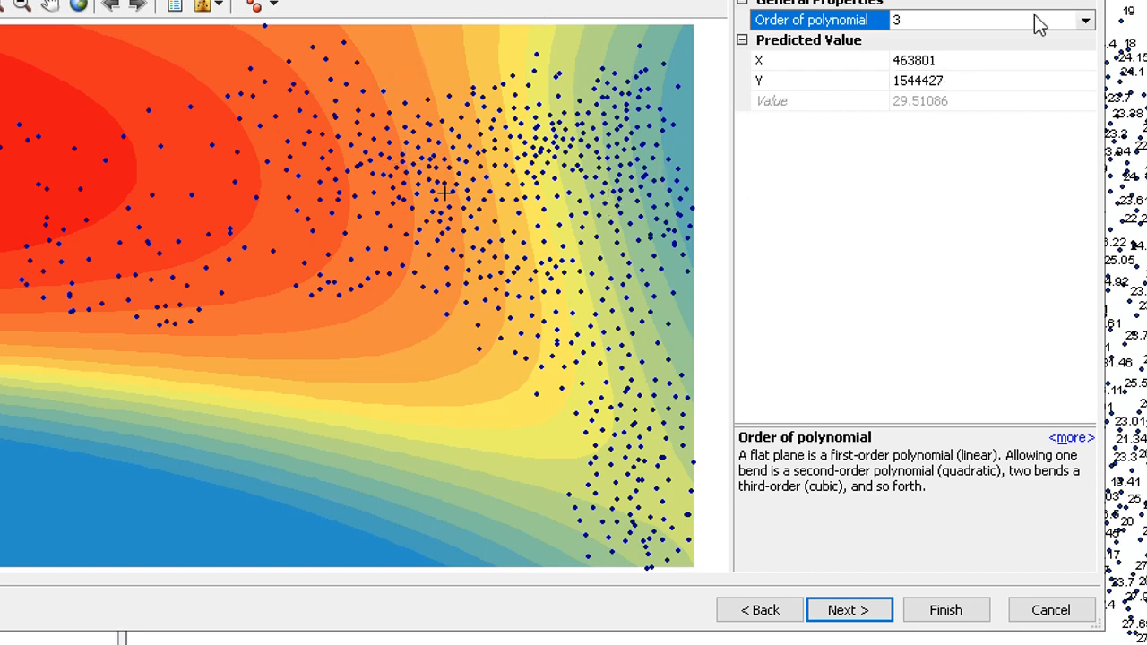
{"action": "left_click", "coordinate": [1085, 22]}
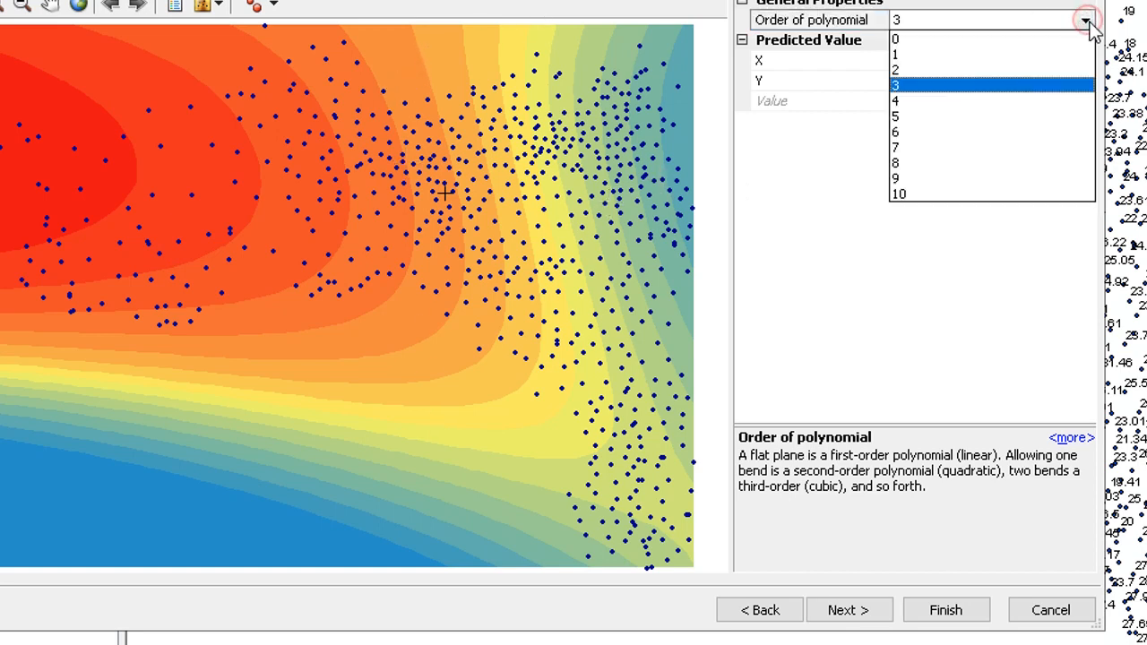
{"action": "left_click", "coordinate": [896, 102]}
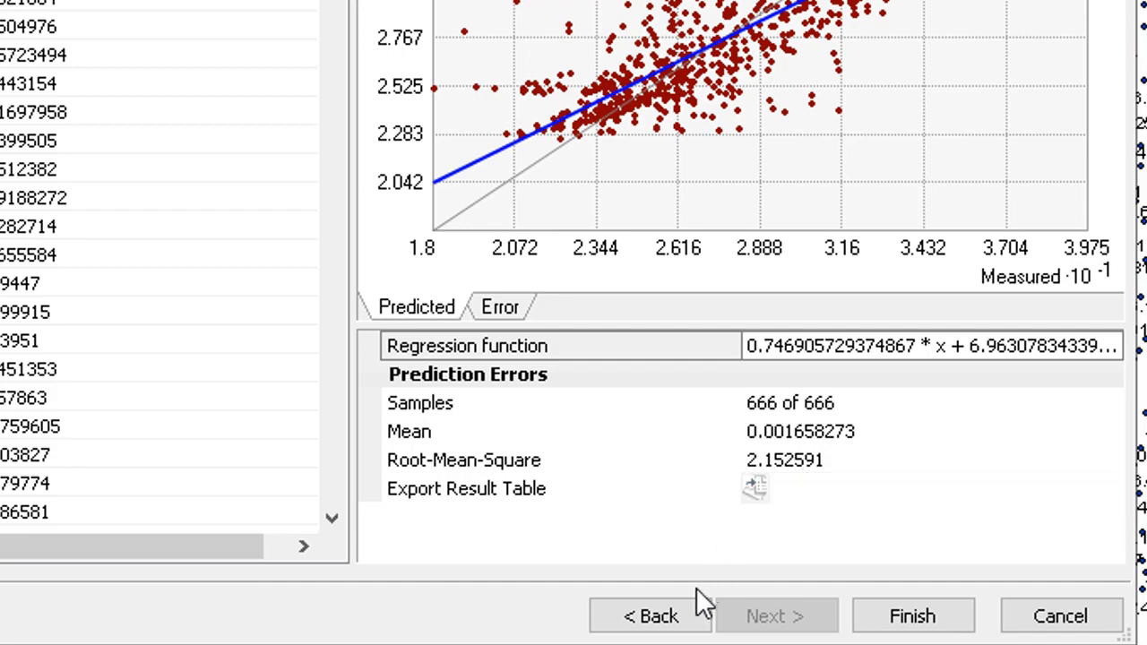
- Review the cross-validation errors, open the method report, and finish the Global Polynomial wizard
{"action": "left_click", "coordinate": [685, 618]}
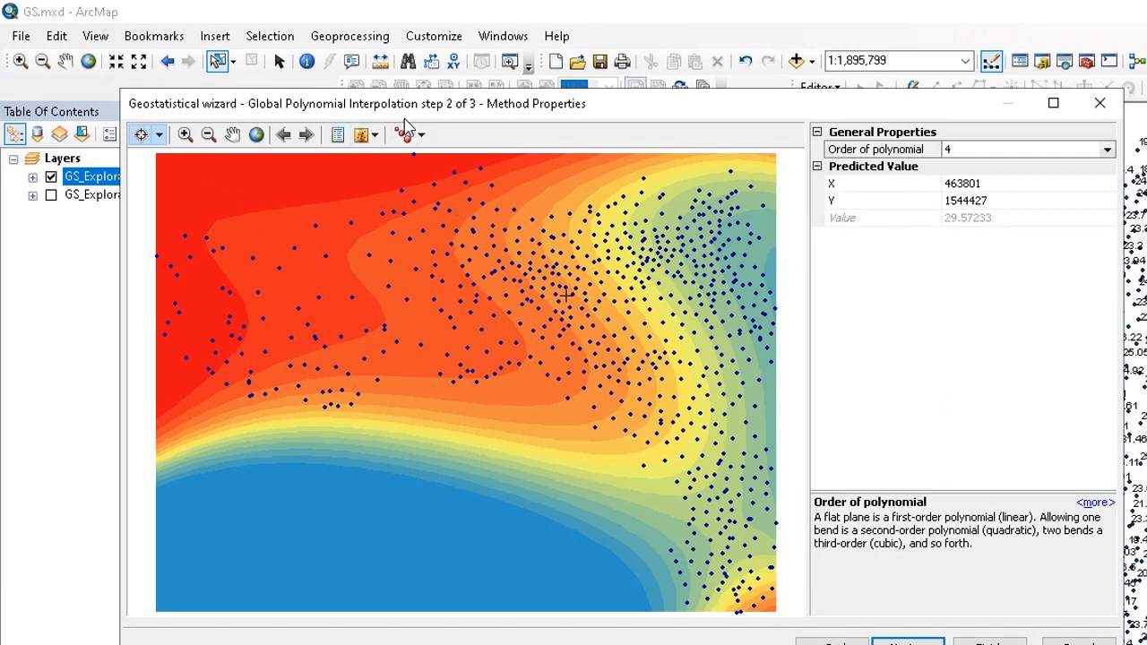
{"action": "left_click", "coordinate": [918, 642]}
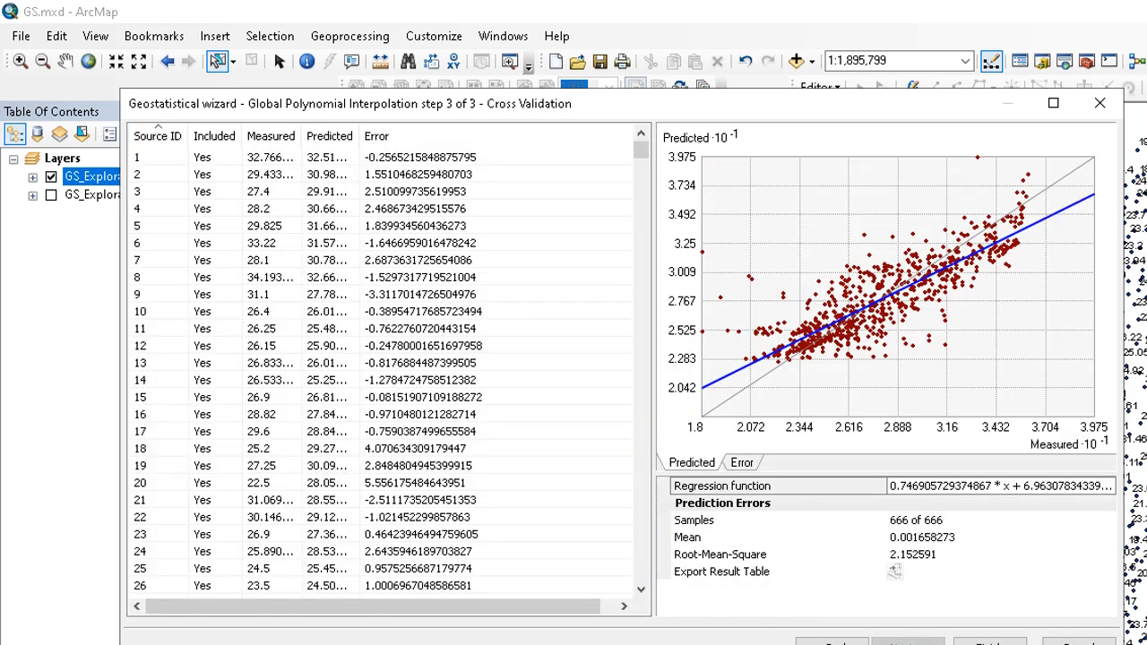
{"action": "left_click", "coordinate": [894, 572]}
{"action": "left_click", "coordinate": [989, 642]}
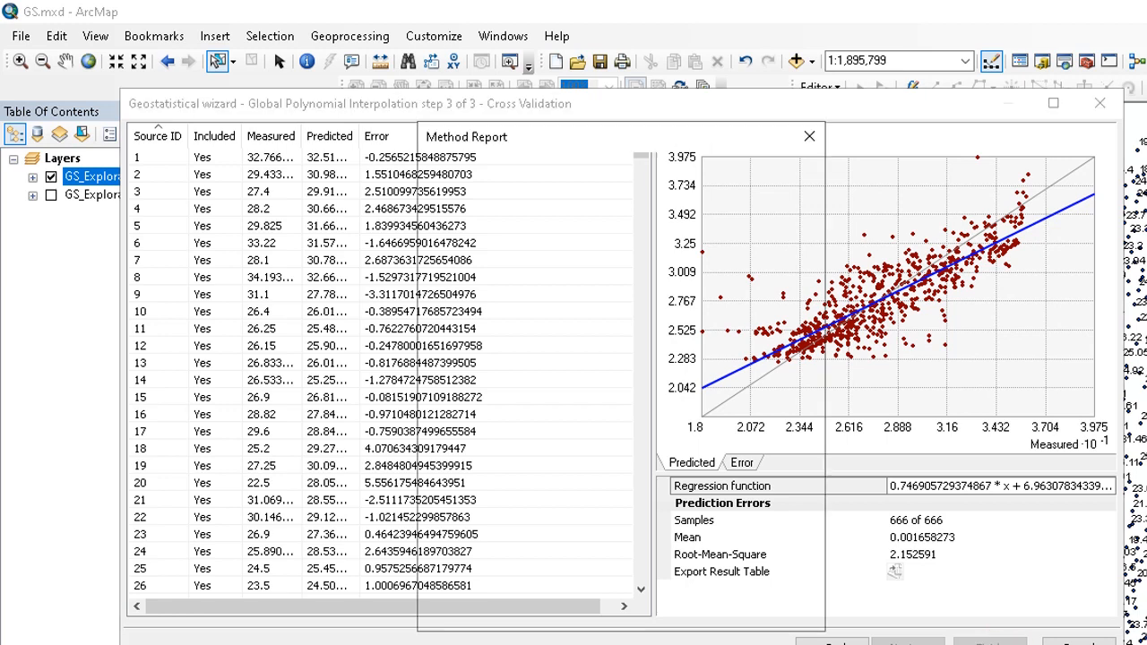
{"action": "left_click", "coordinate": [701, 613]}
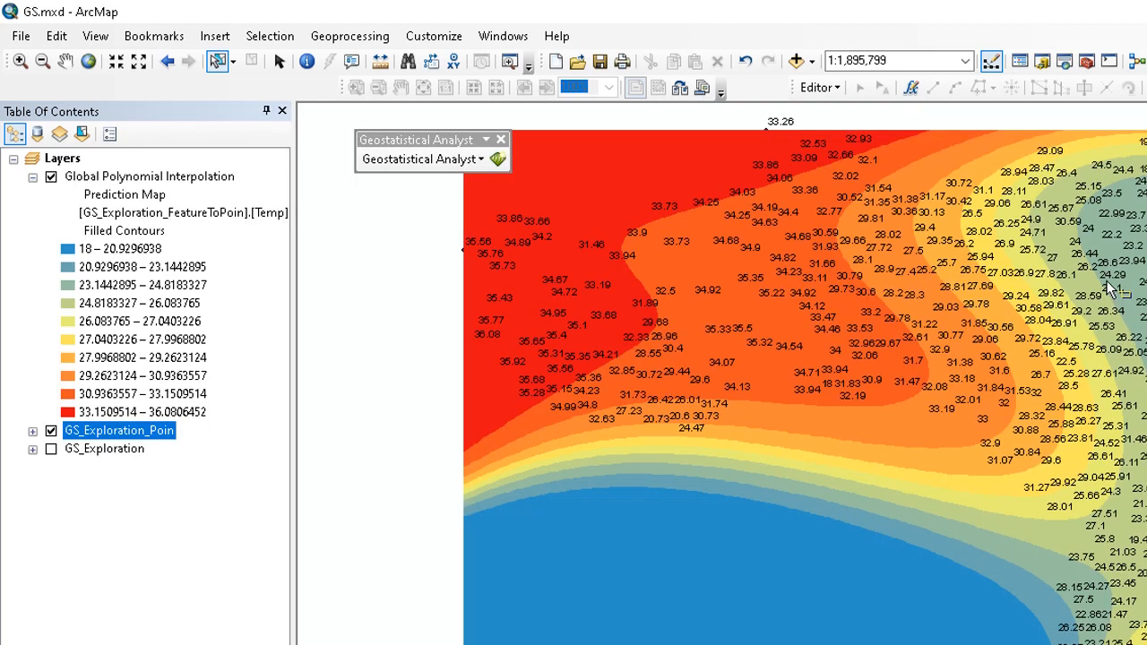
- Pan across the Global Polynomial prediction map, then collapse and hide its layer
{"action": "left_click_drag", "start_coordinate": [1104, 288], "coordinate": [1015, 349]}
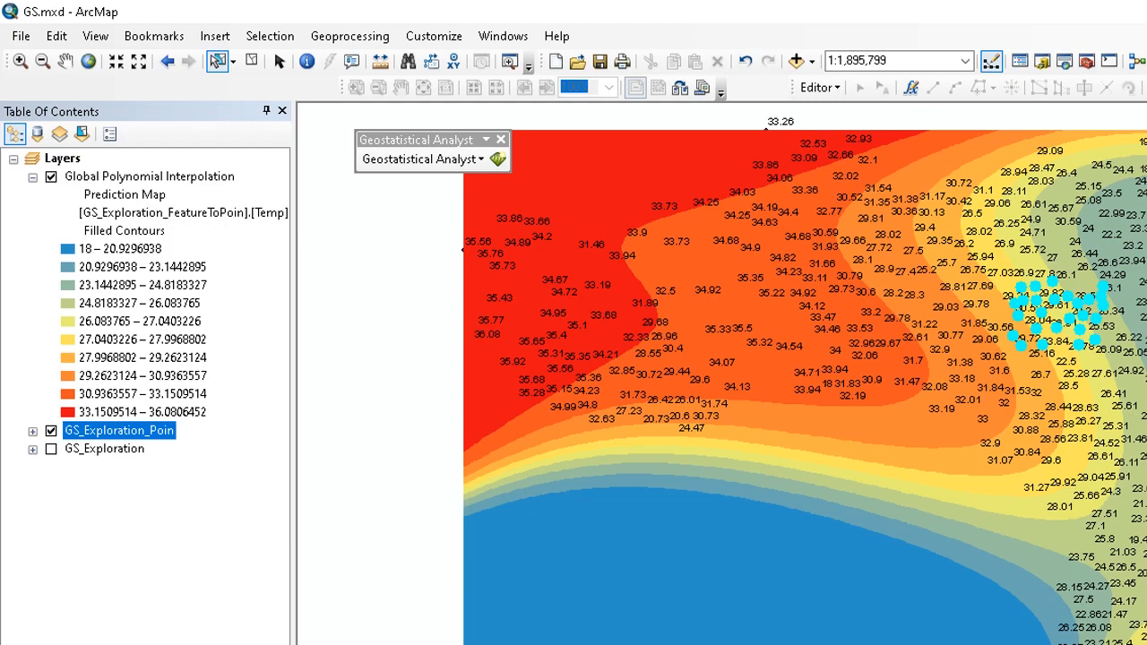
{"action": "left_click", "coordinate": [252, 61]}
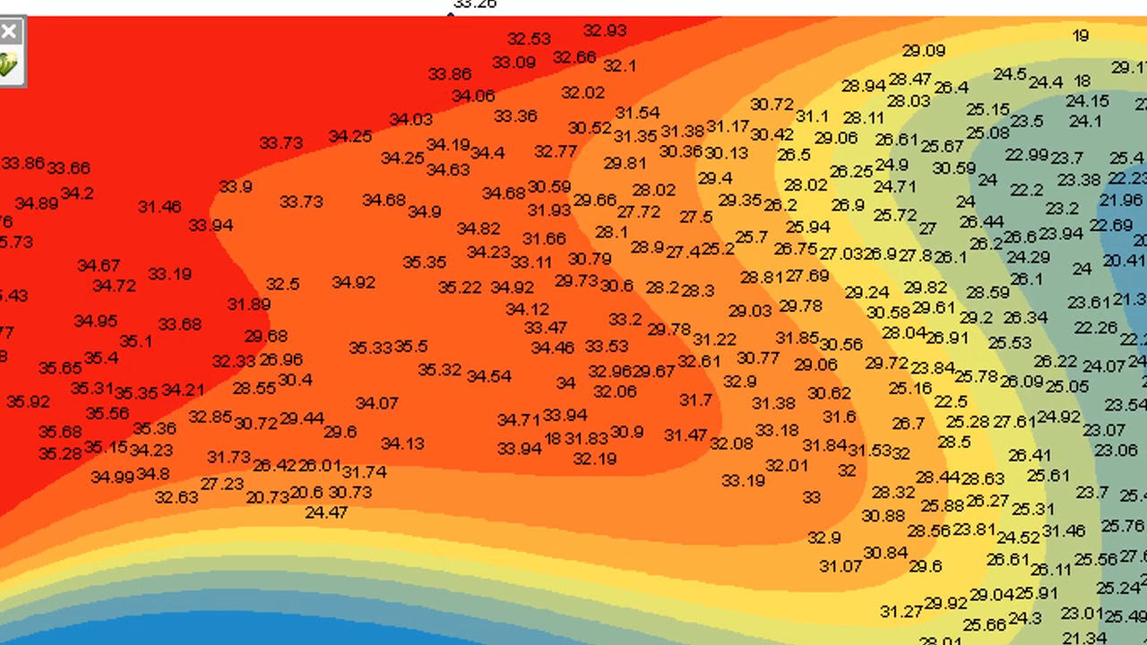
{"action": "left_click_drag", "start_coordinate": [704, 379], "coordinate": [593, 418]}
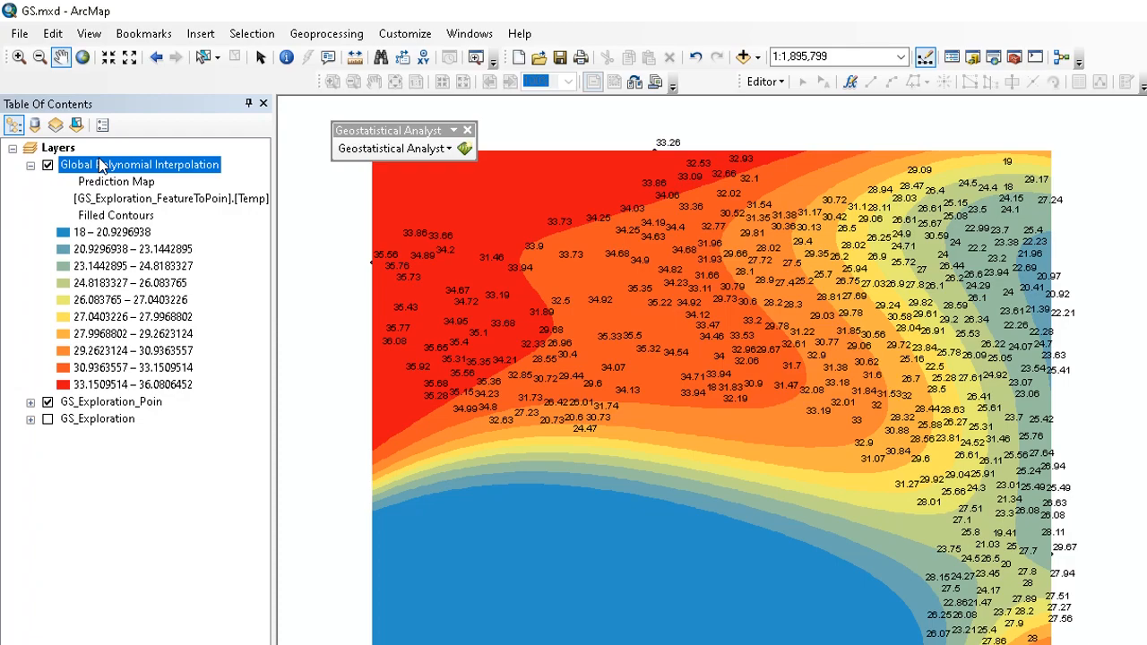
{"action": "left_click", "coordinate": [30, 164]}
{"action": "left_click", "coordinate": [47, 165]}
- Start a Local Polynomial Interpolation of the exploration points' Temp field in the Geostatistical Wizard
{"action": "left_click", "coordinate": [380, 149]}
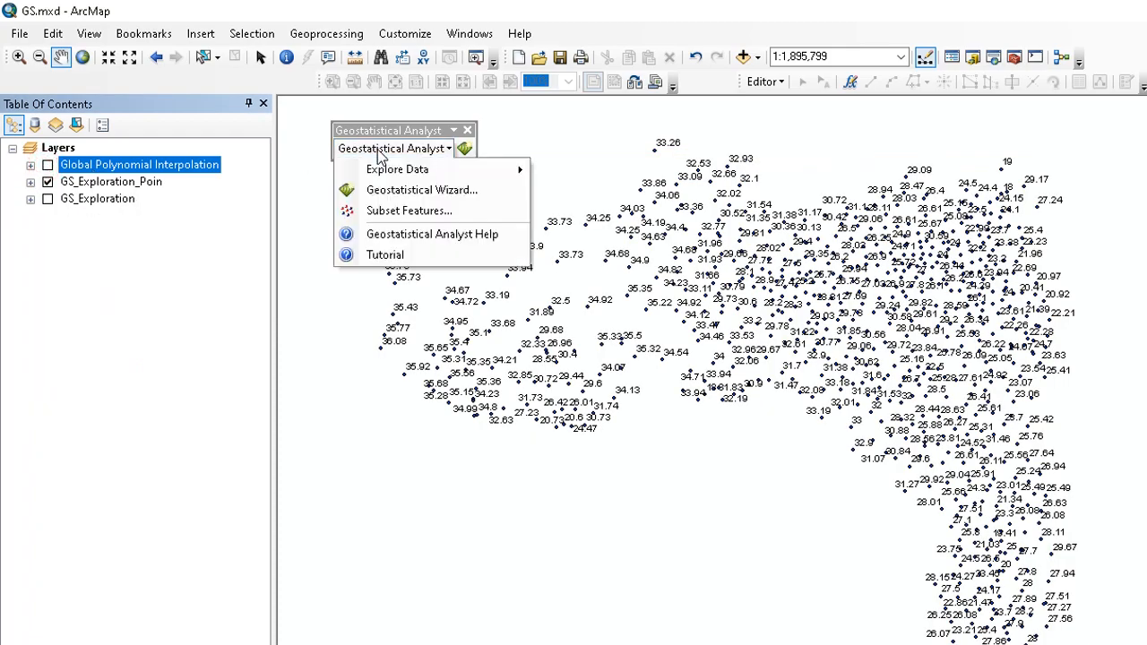
{"action": "left_click", "coordinate": [394, 190]}
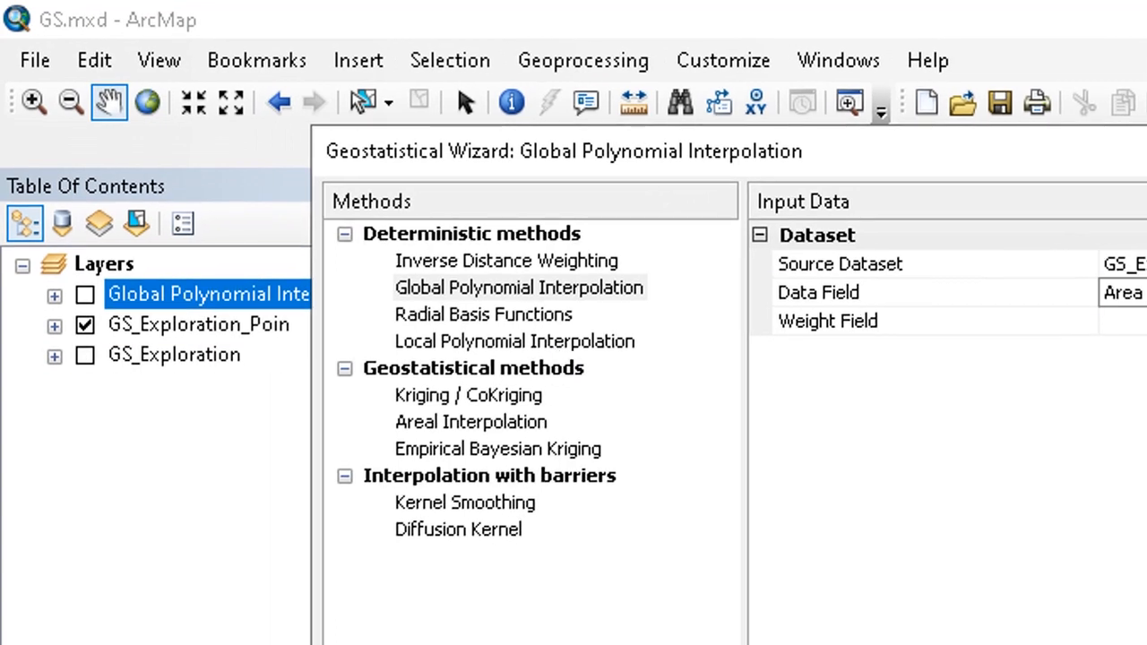
{"action": "left_click", "coordinate": [1102, 165]}
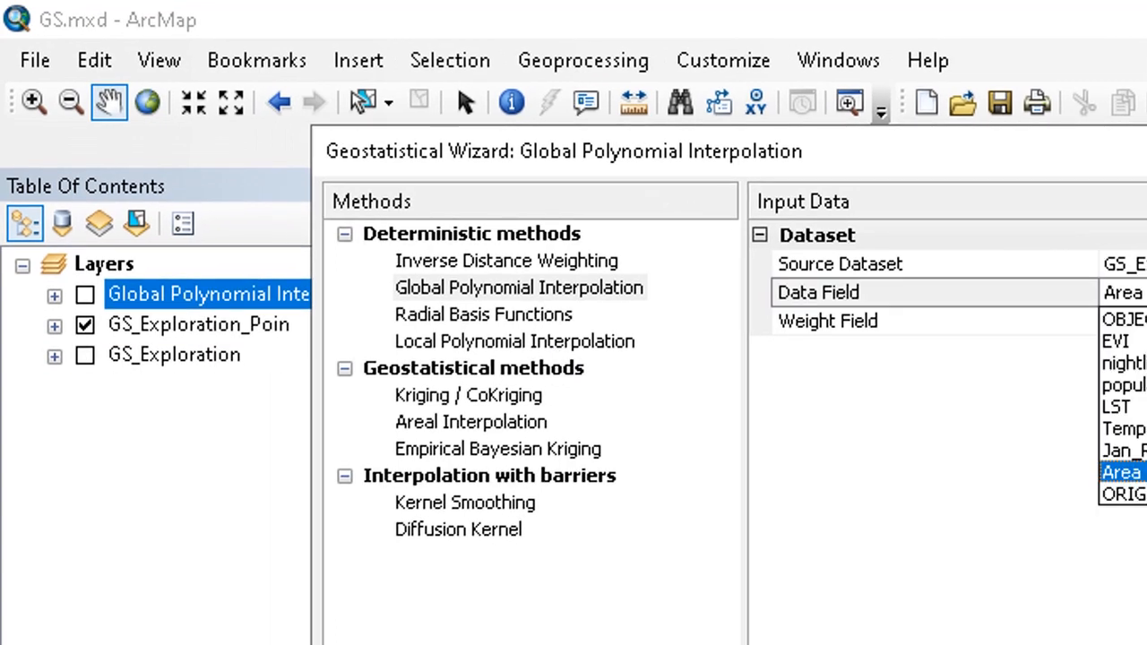
{"action": "left_click", "coordinate": [1117, 429]}
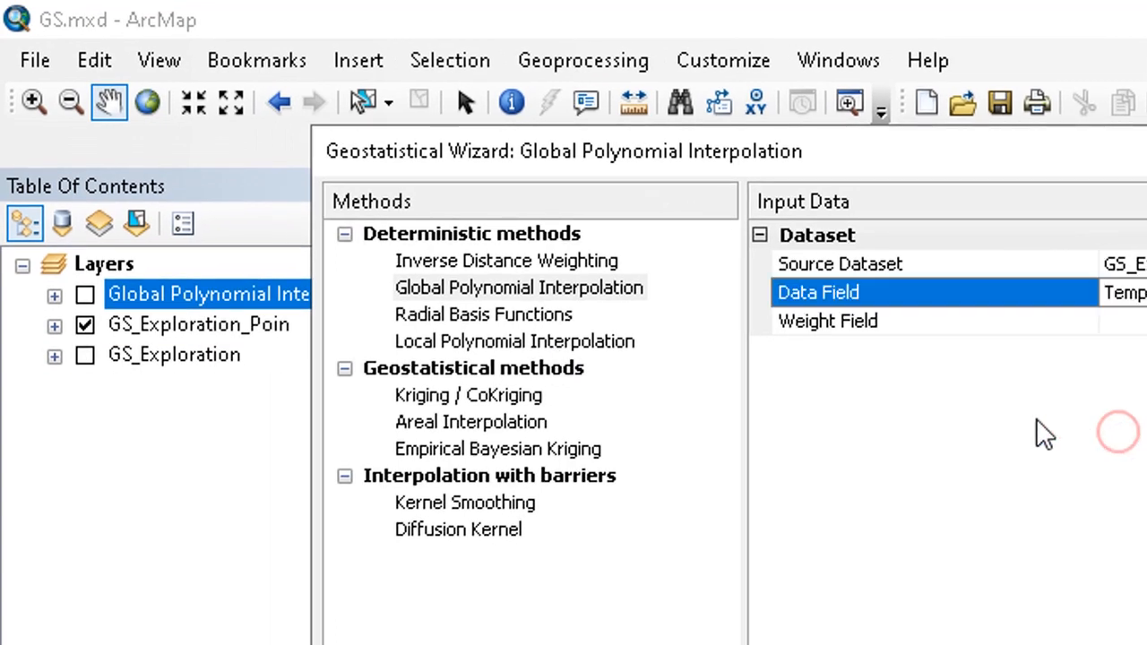
{"action": "left_click", "coordinate": [563, 345]}
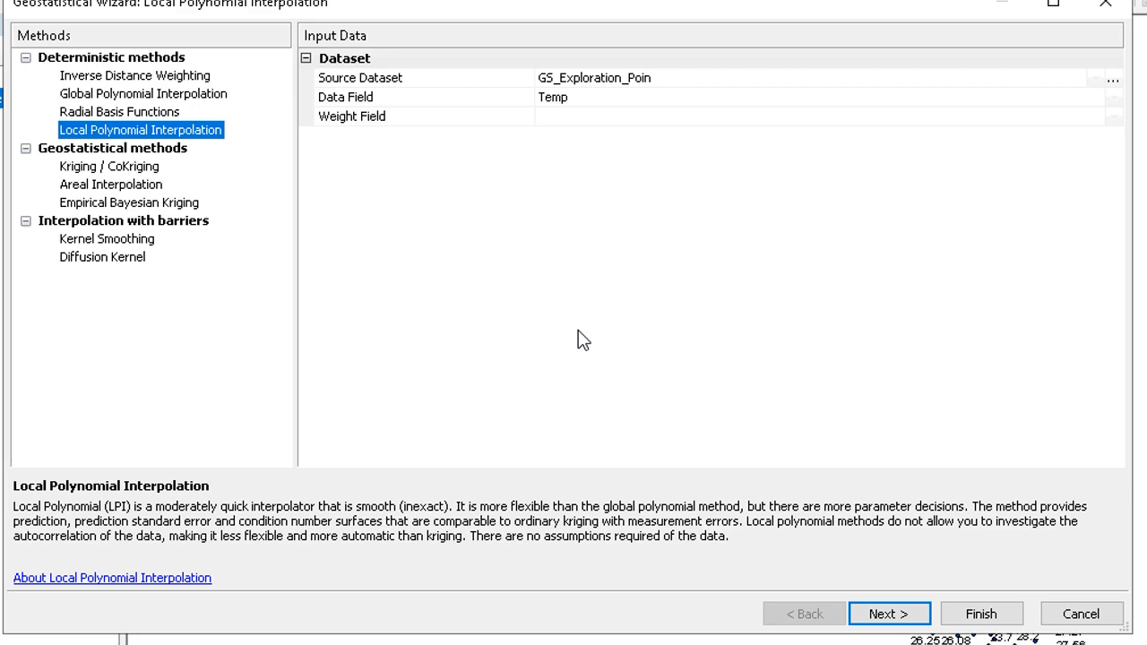
{"action": "left_click", "coordinate": [899, 618]}
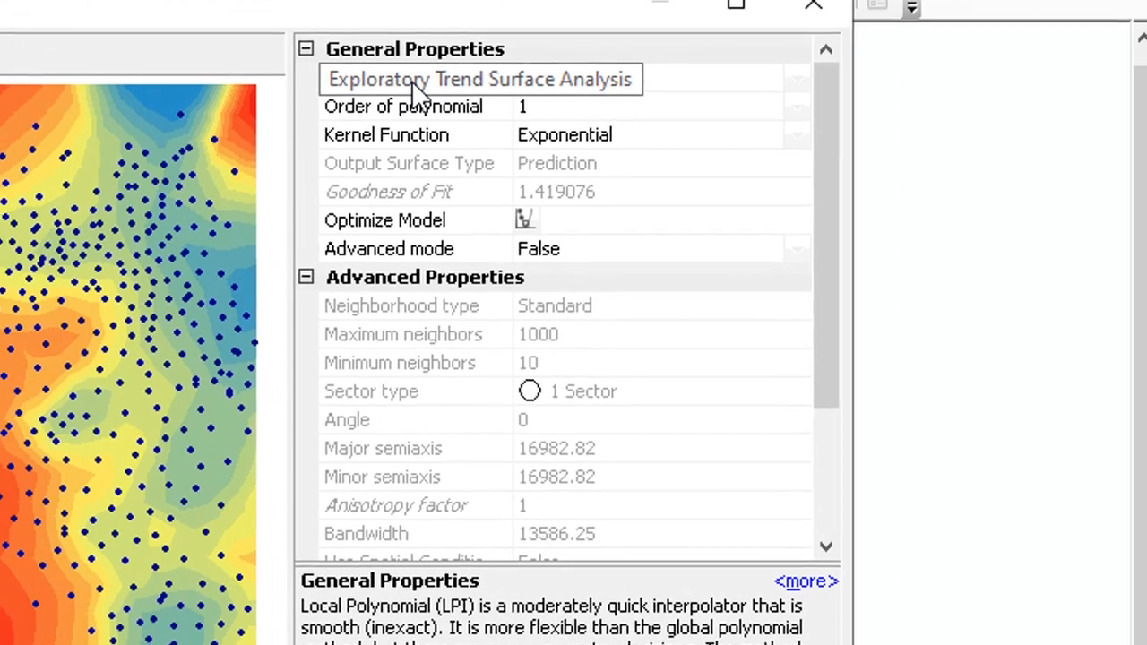
- Widen the property name column and set Exploratory Trend Surface Analysis to 100
{"action": "left_click", "coordinate": [623, 80]}
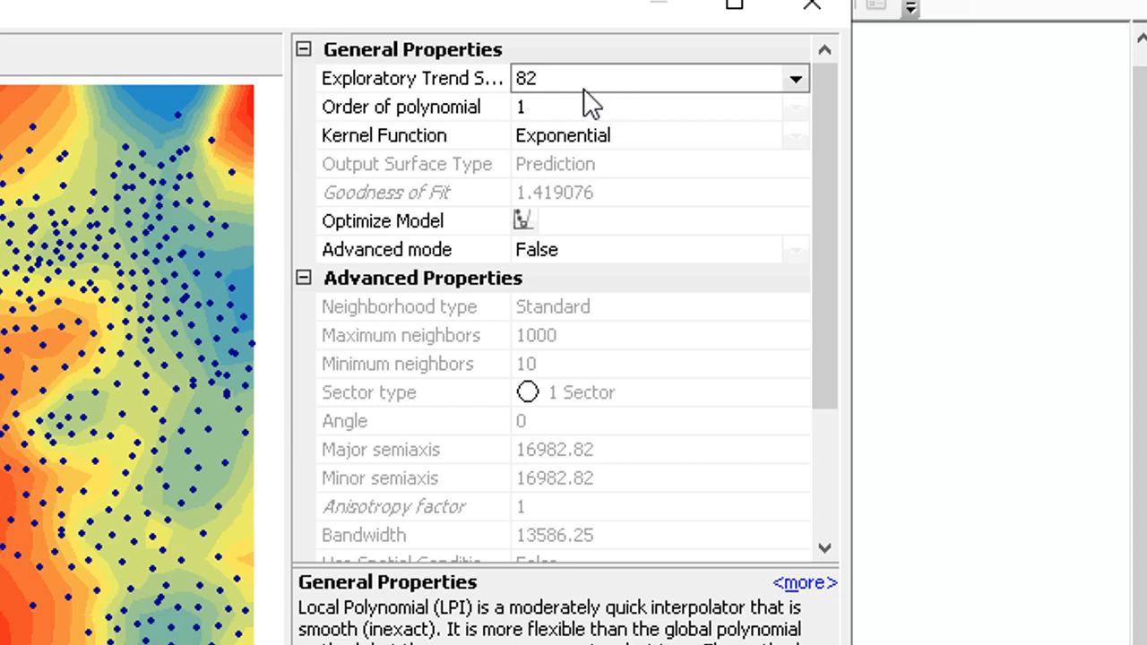
{"action": "left_click", "coordinate": [583, 88]}
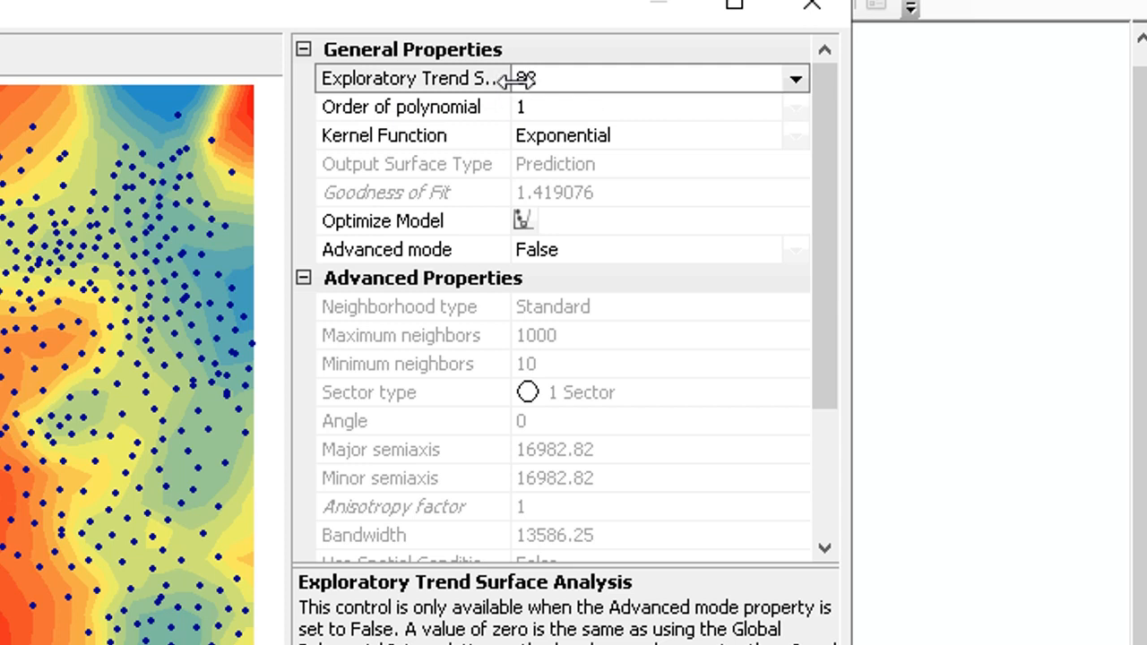
{"action": "left_click_drag", "start_coordinate": [518, 79], "coordinate": [618, 107]}
{"action": "left_click", "coordinate": [796, 79]}
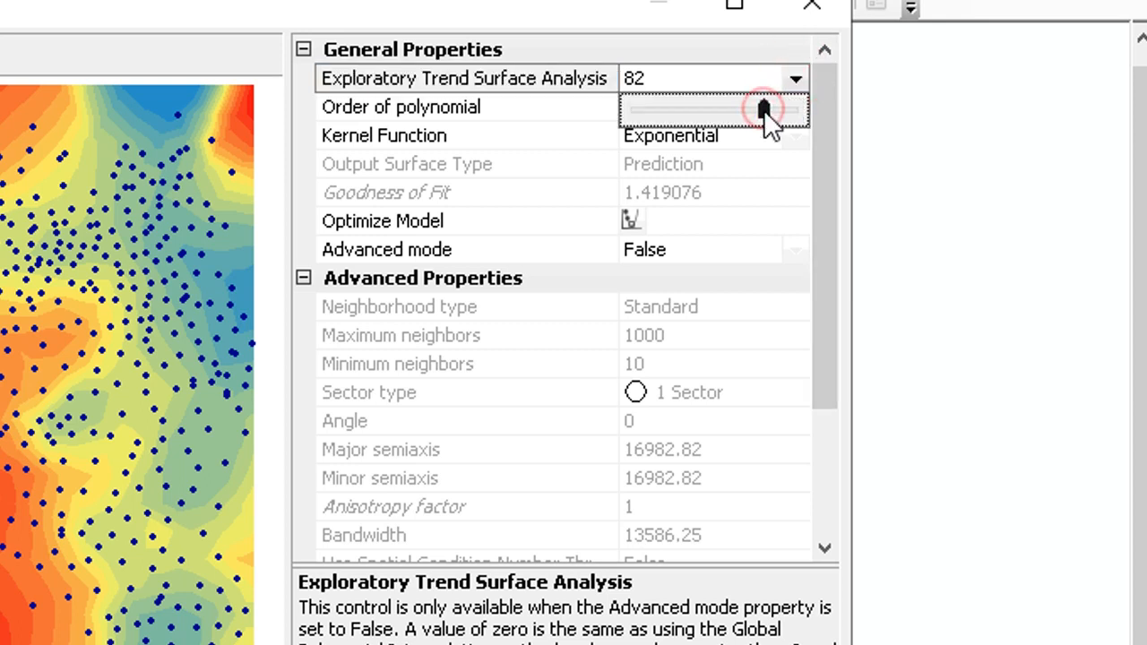
{"action": "left_click_drag", "start_coordinate": [763, 109], "coordinate": [796, 109]}
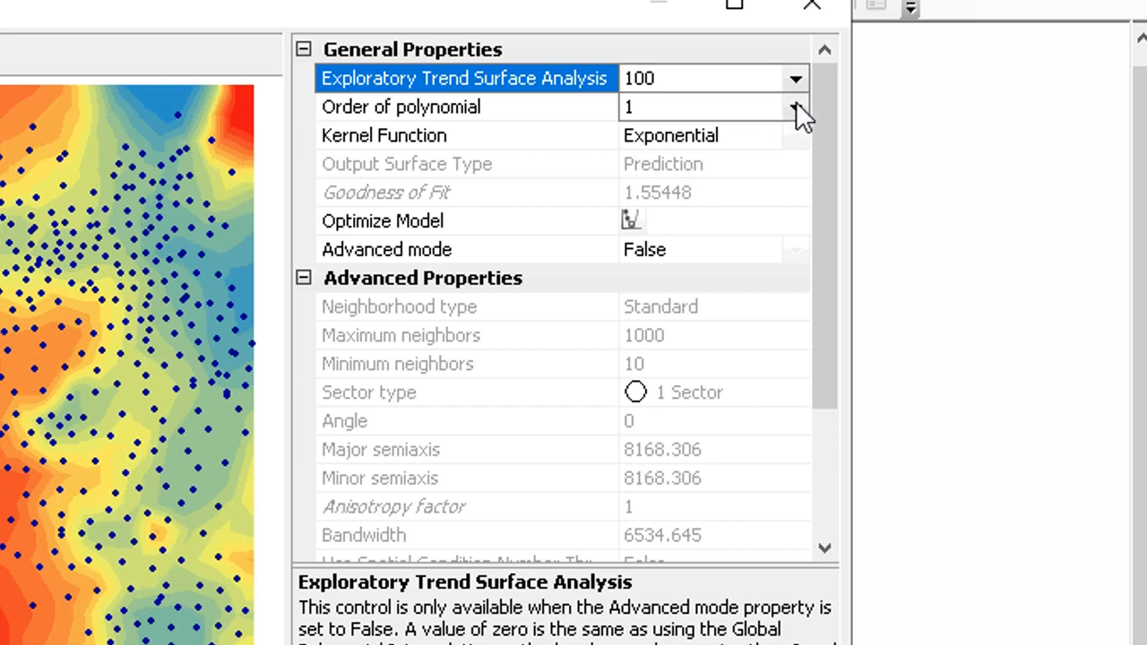
- Set Exploratory Trend Surface Analysis to 0 to preview the global fit, then return it to 100
{"action": "left_click", "coordinate": [795, 78]}
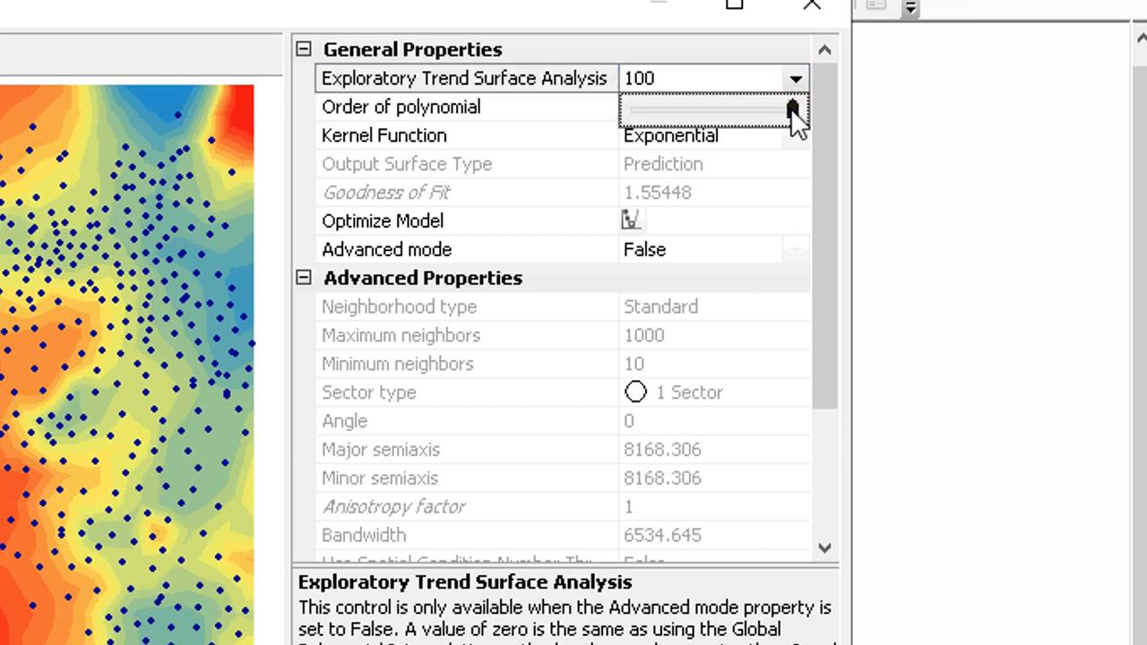
{"action": "left_click_drag", "start_coordinate": [792, 109], "coordinate": [633, 115]}
{"action": "left_click", "coordinate": [633, 114]}
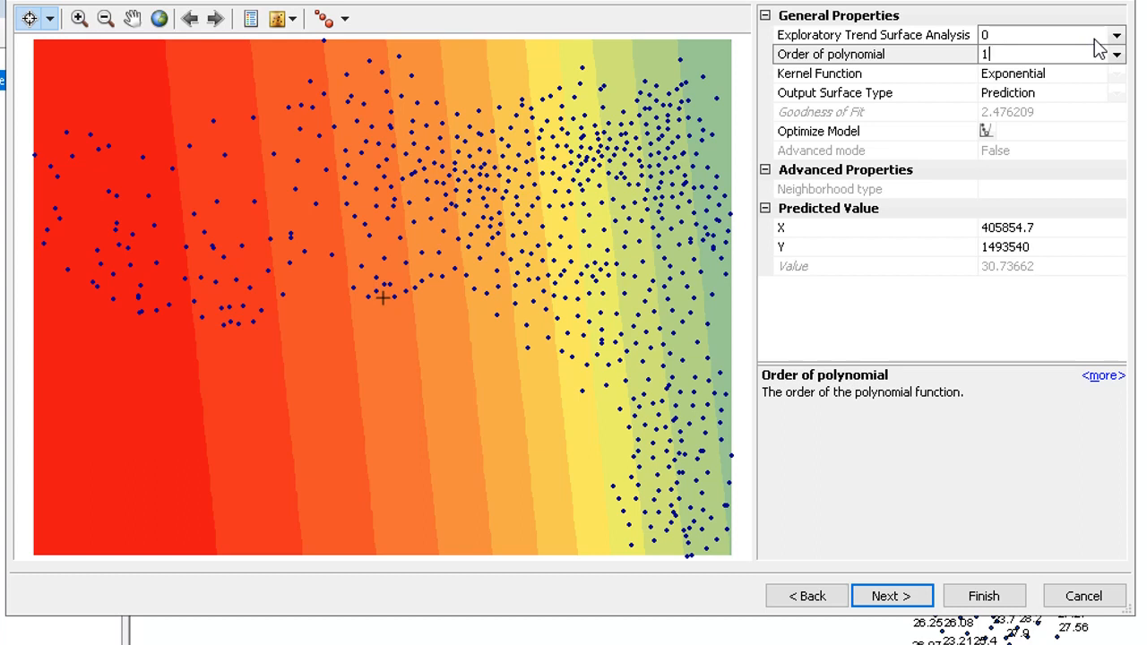
{"action": "left_click", "coordinate": [1117, 35]}
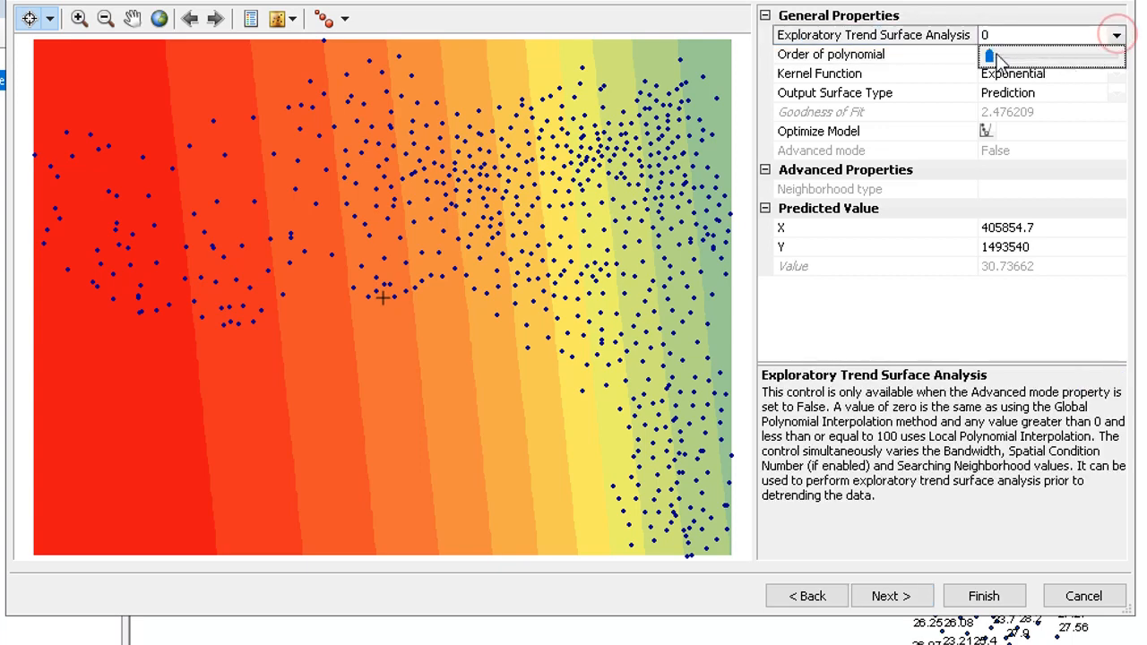
{"action": "left_click_drag", "start_coordinate": [994, 58], "coordinate": [1122, 59]}
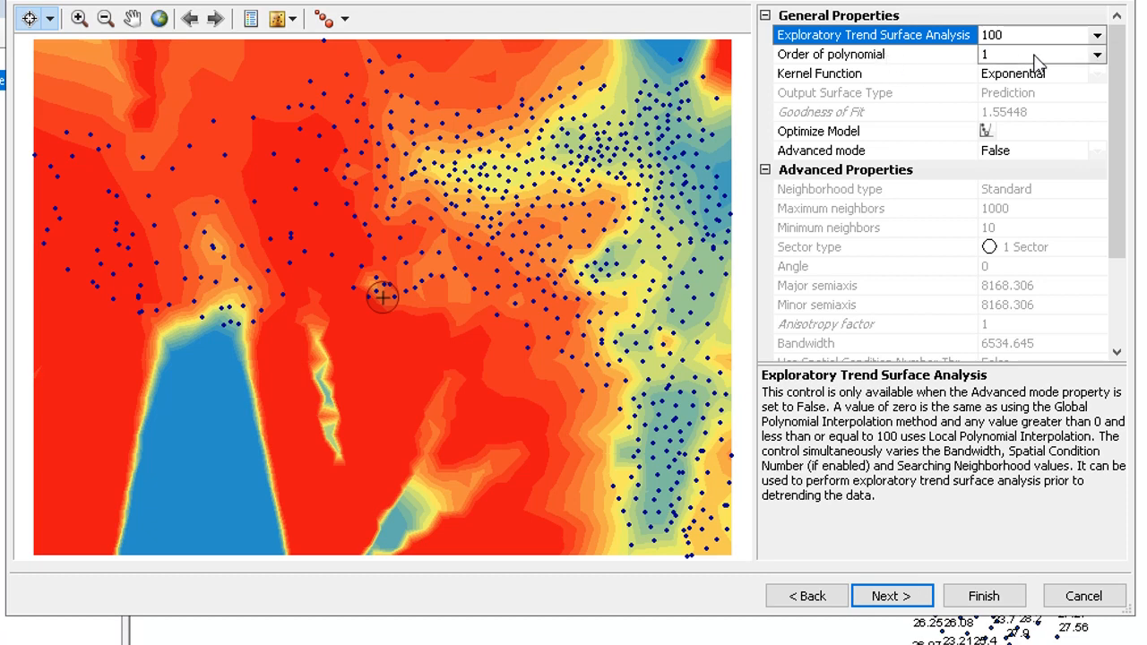
- Review the Order of polynomial and Kernel Function choices, keeping order 1 and the Exponential kernel
{"action": "left_click", "coordinate": [1097, 55]}
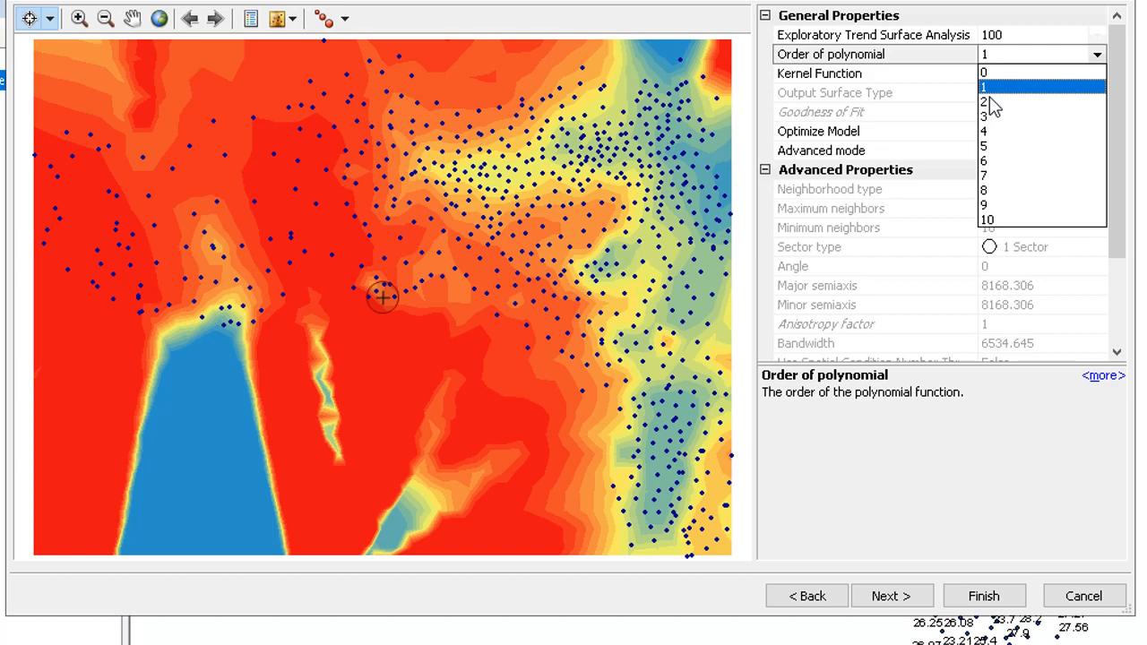
{"action": "left_click", "coordinate": [946, 61]}
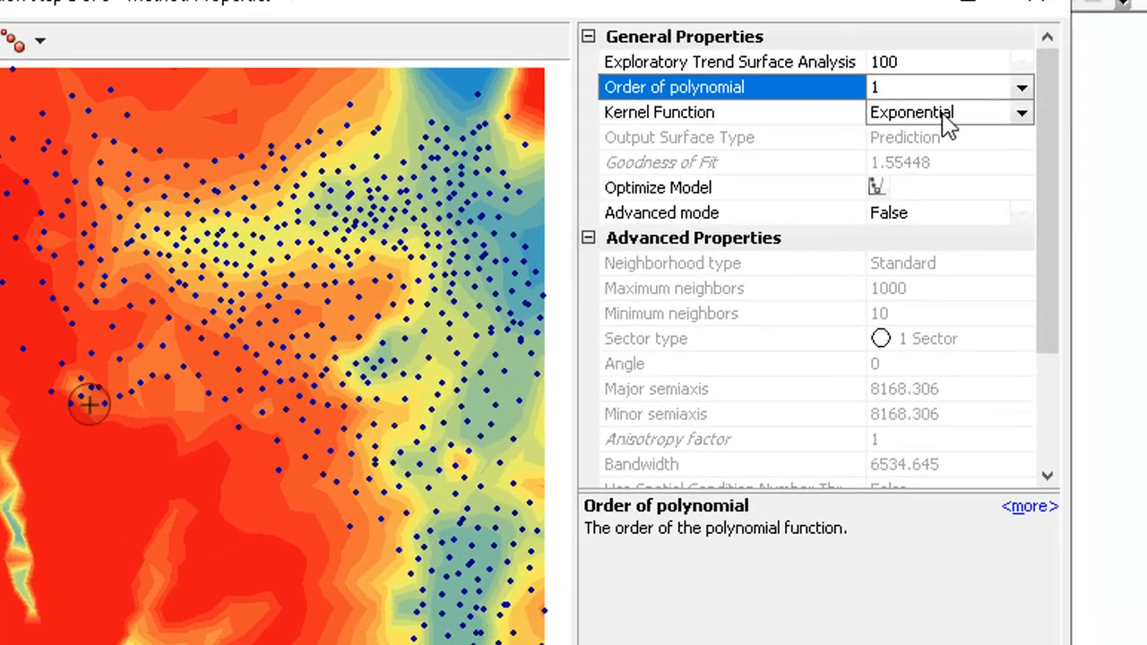
{"action": "left_click", "coordinate": [1030, 73]}
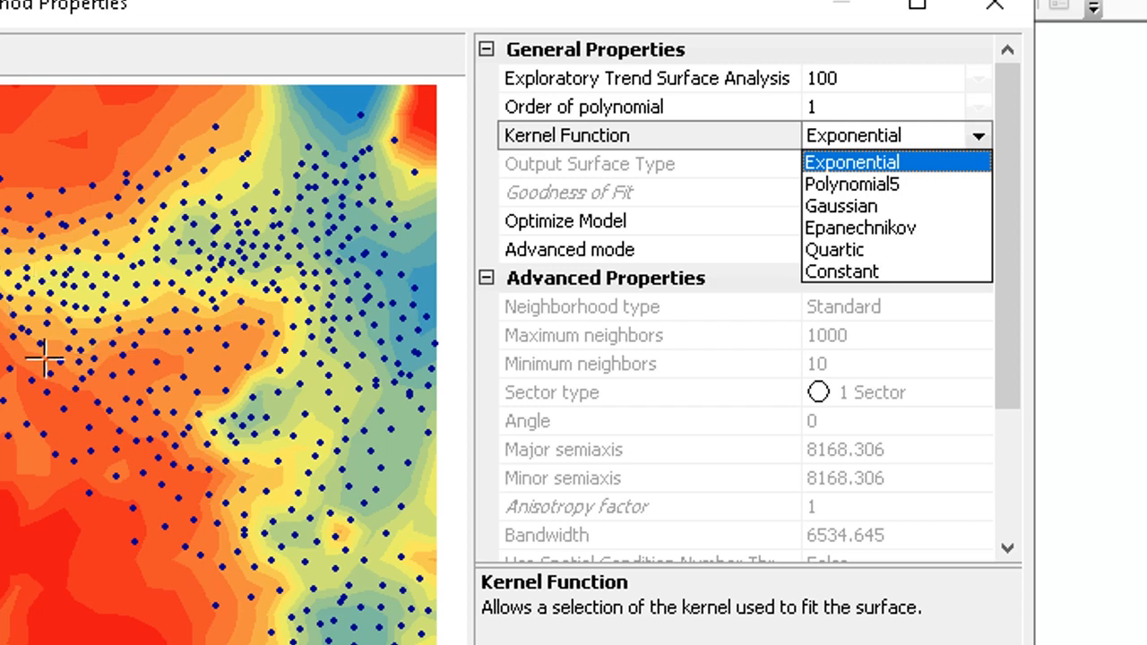
{"action": "left_click", "coordinate": [754, 137]}
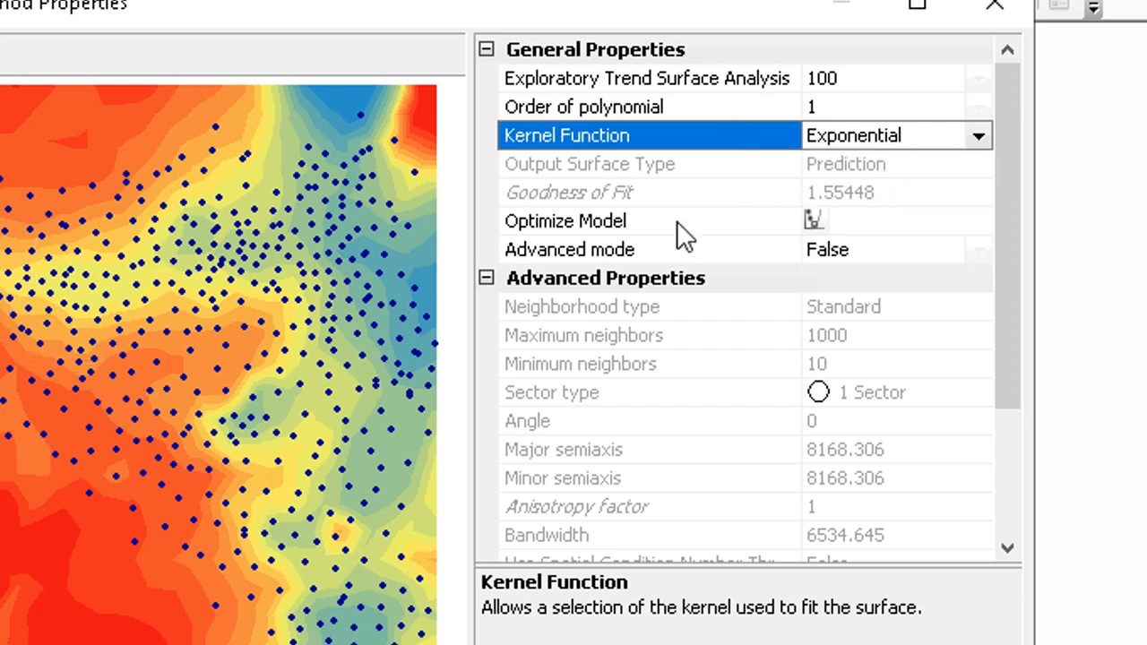
{"action": "left_click", "coordinate": [812, 223]}
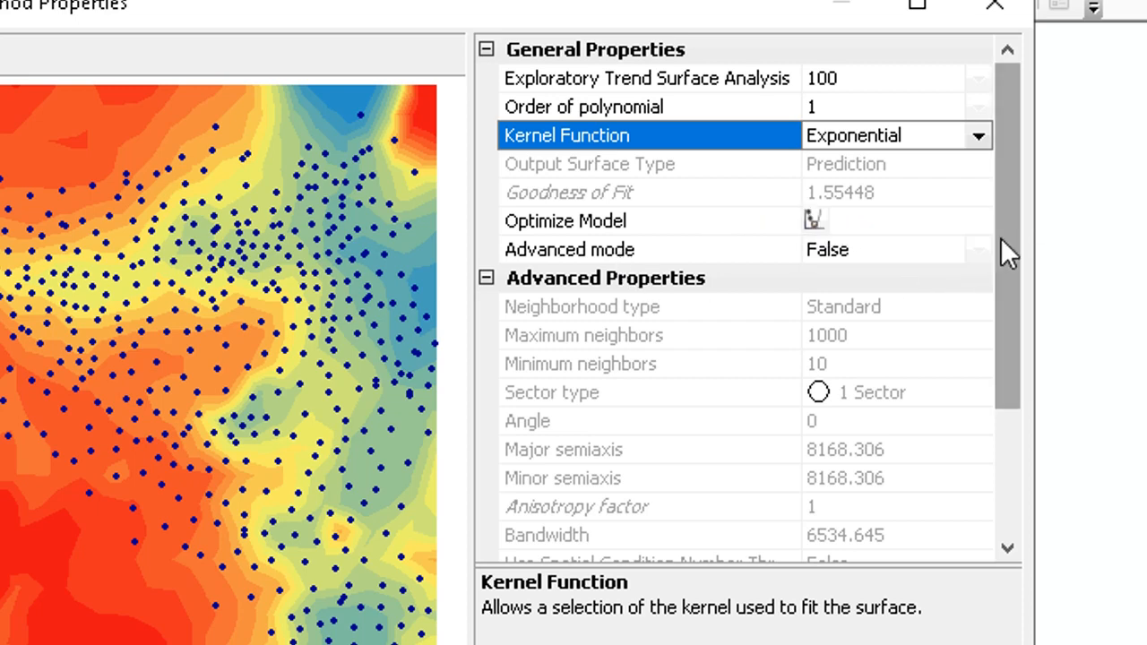
{"action": "left_click_drag", "start_coordinate": [1001, 240], "coordinate": [1005, 333]}
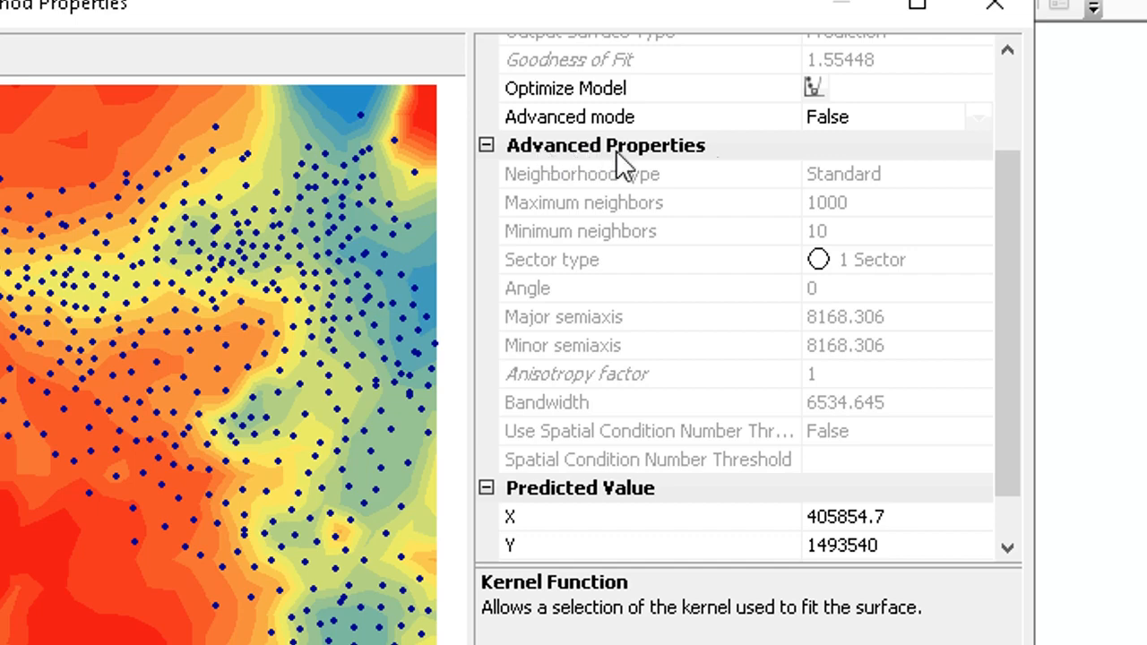
- Set Advanced mode to True to enable the advanced neighborhood properties
{"action": "left_click", "coordinate": [845, 134]}
{"action": "left_click", "coordinate": [845, 135]}
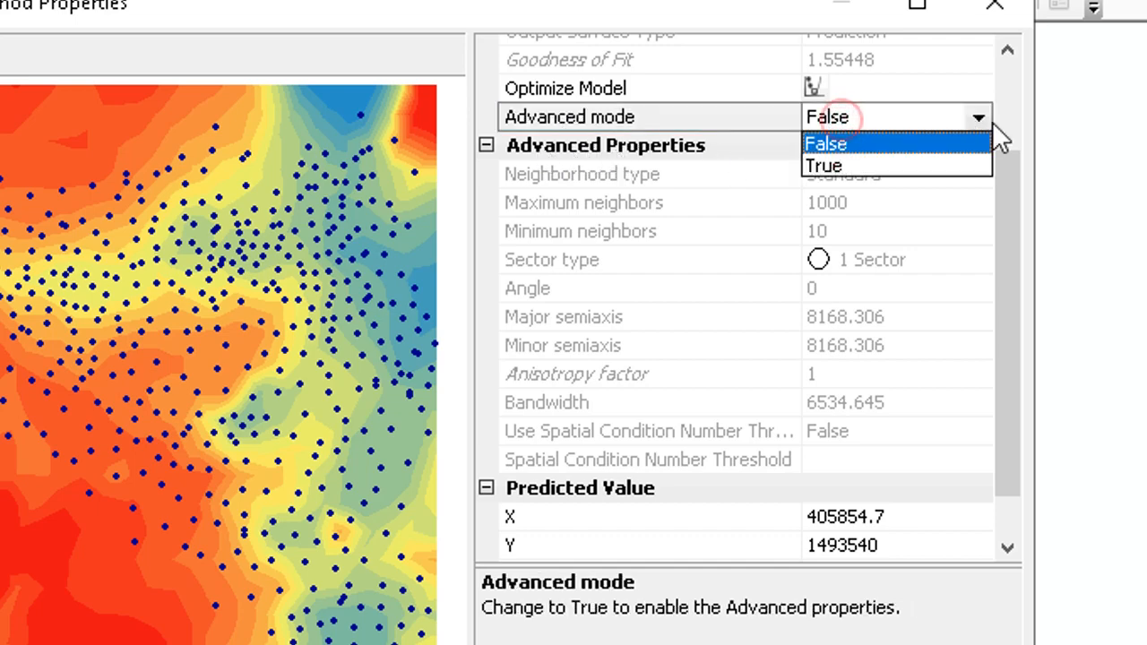
{"action": "left_click", "coordinate": [846, 168]}
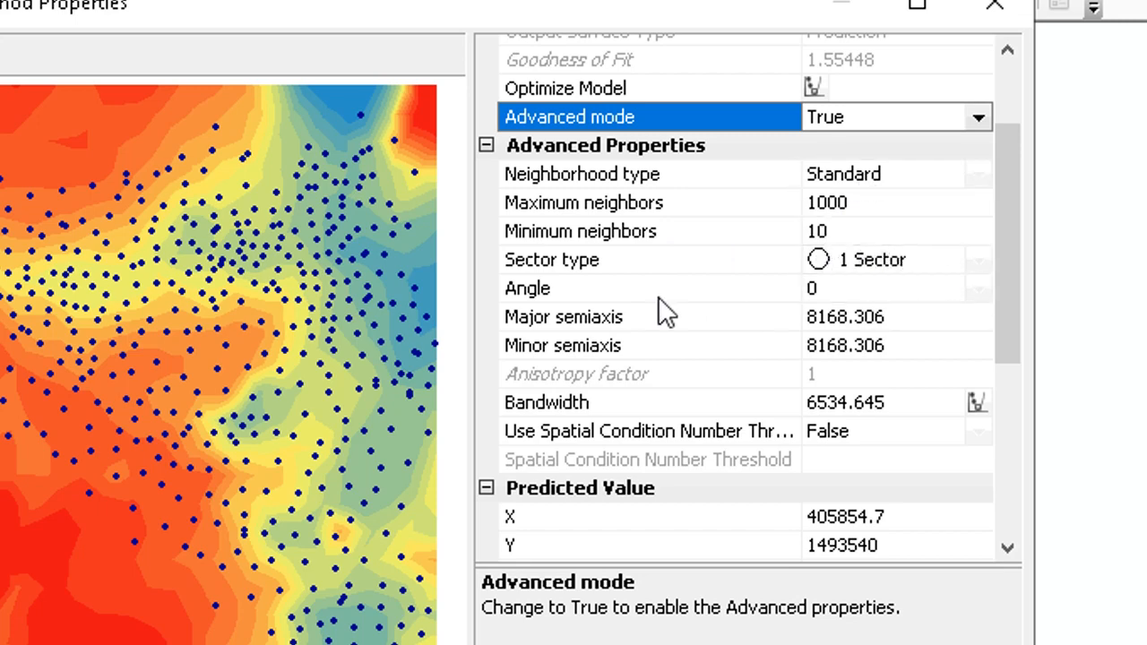
- Examine the advanced properties, predicted value and neighbor weights listed for the Local Polynomial model
{"action": "scroll", "coordinate": [650, 337], "scroll_direction": "down", "scroll_amount": 2}
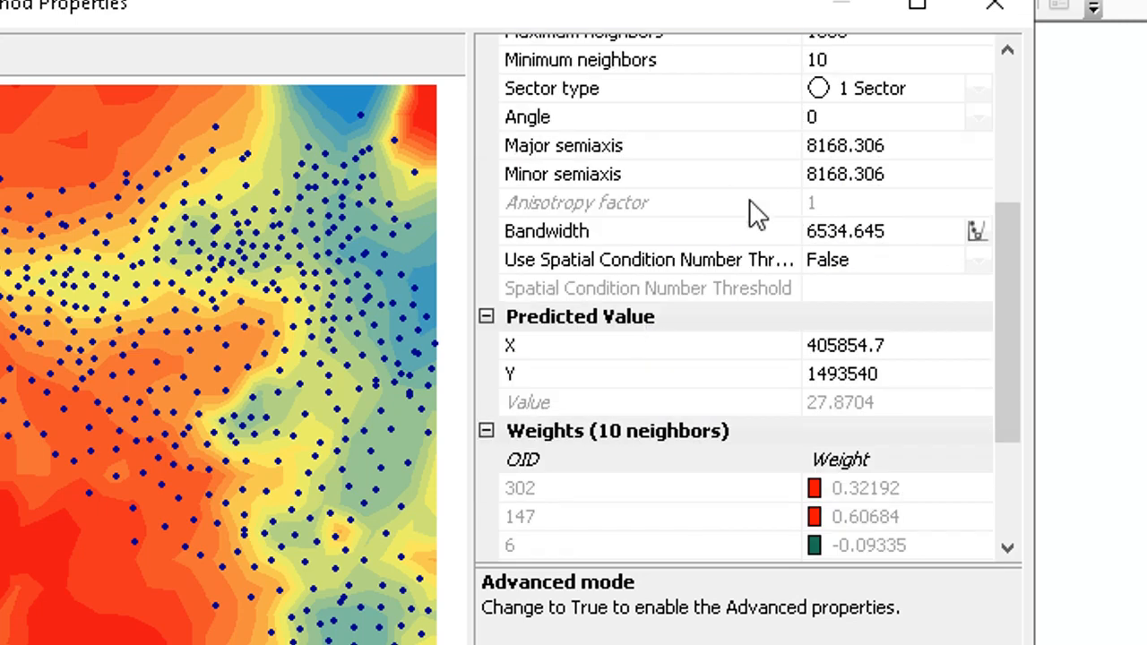
{"action": "scroll", "coordinate": [759, 204], "scroll_direction": "up", "scroll_amount": 2}
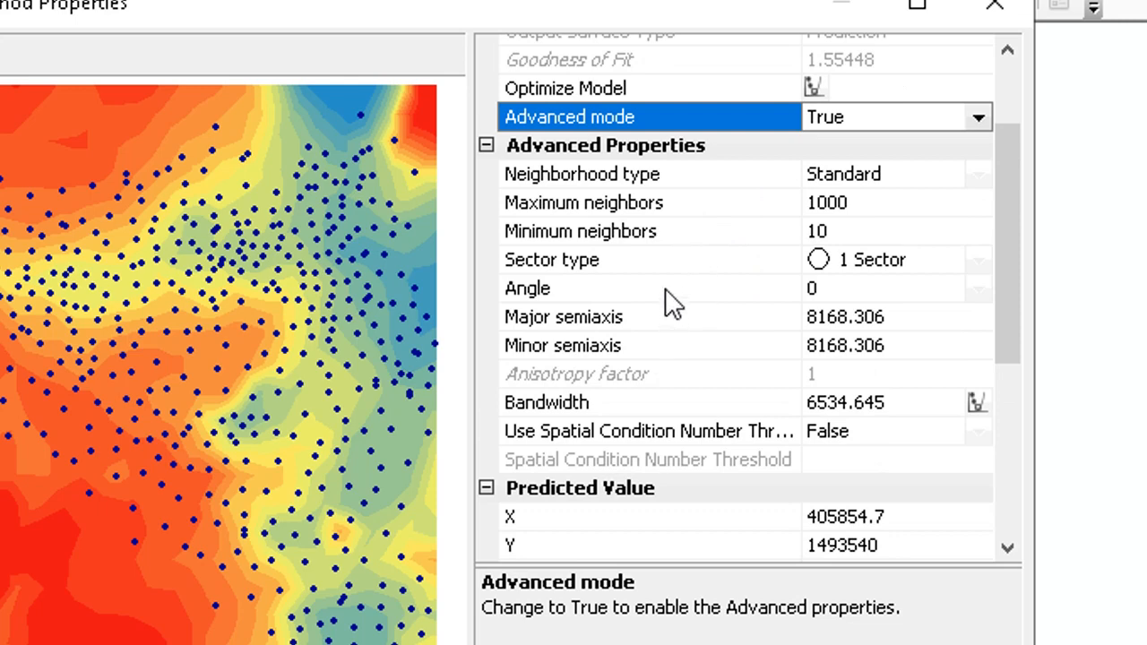
{"action": "scroll", "coordinate": [665, 288], "scroll_direction": "down", "scroll_amount": 3}
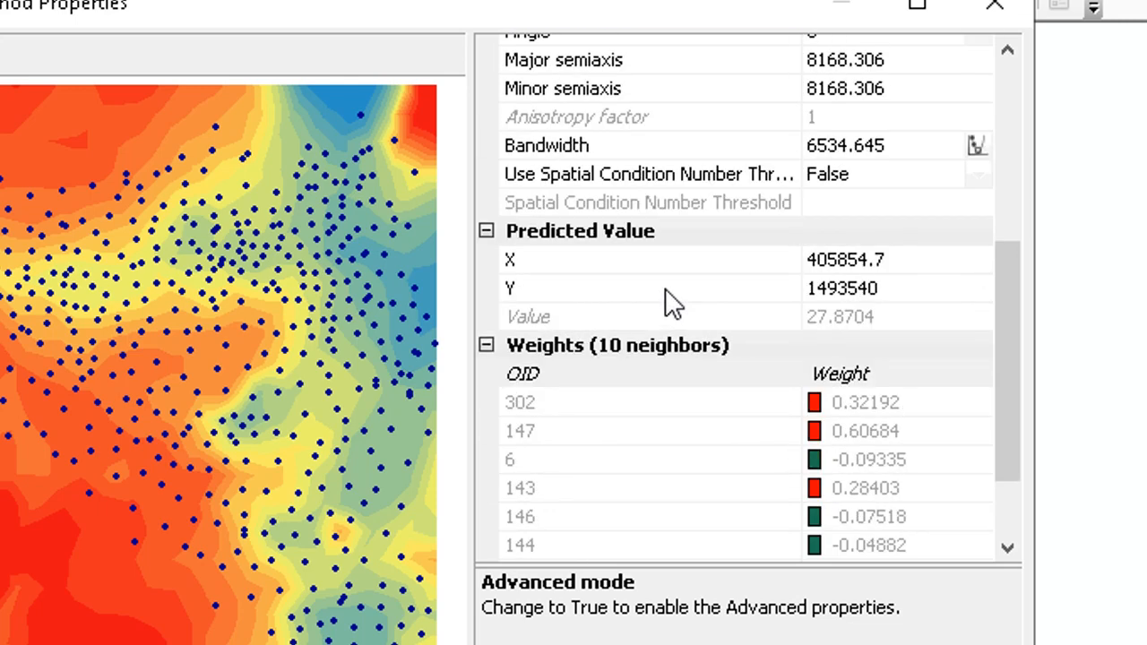
{"action": "scroll", "coordinate": [665, 287], "scroll_direction": "up", "scroll_amount": 2}
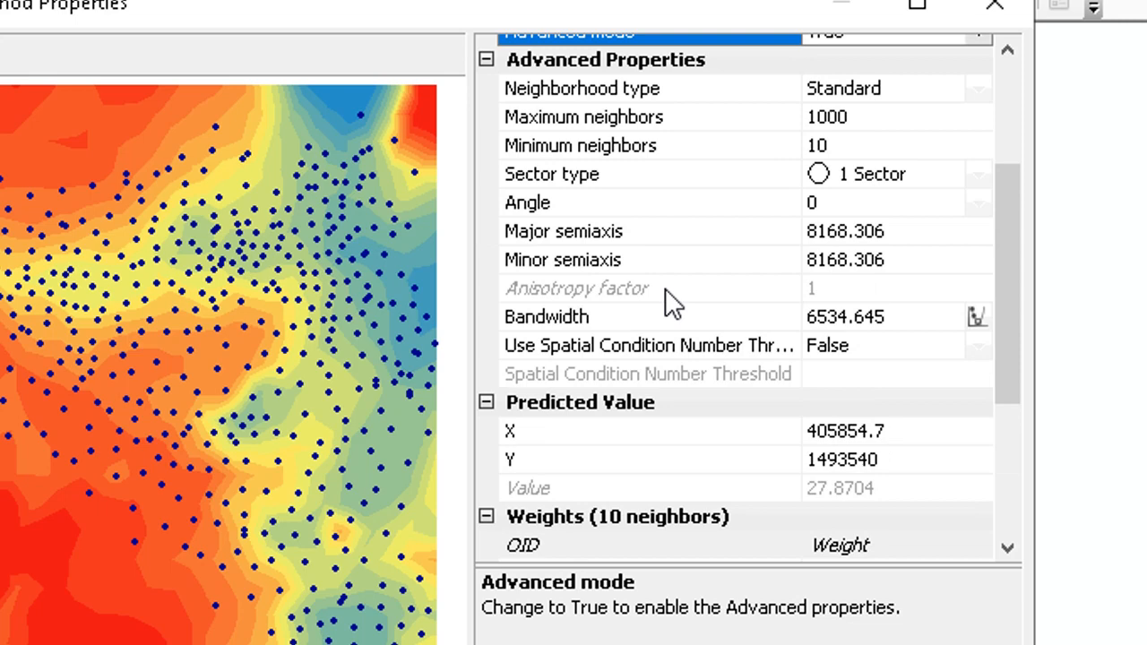
{"action": "left_click", "coordinate": [822, 143]}
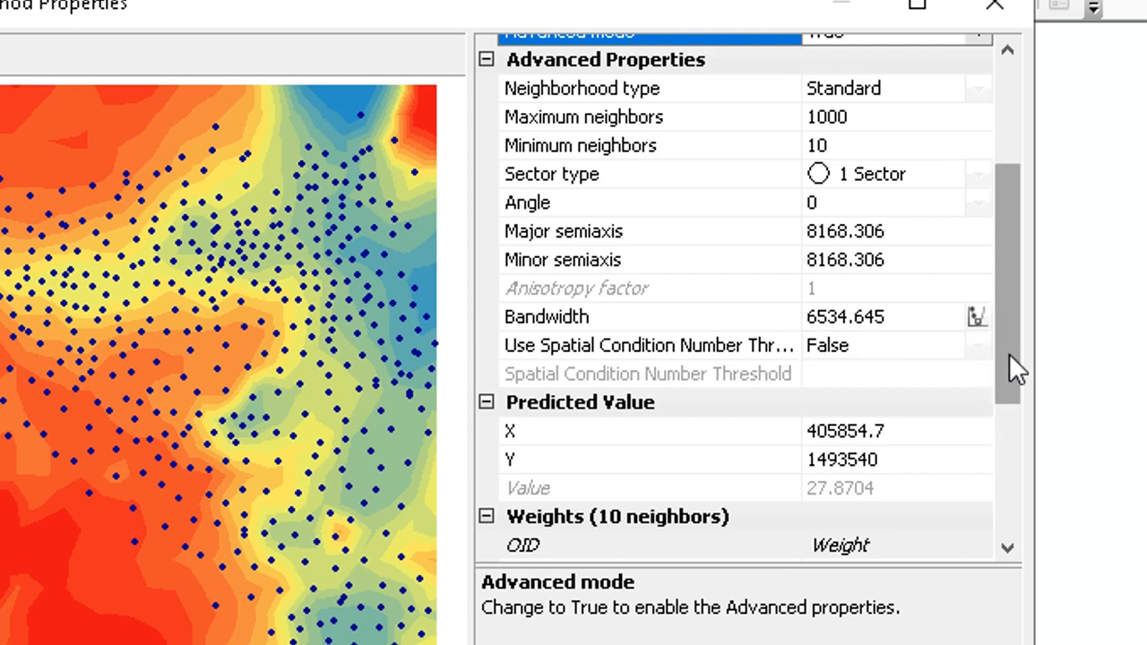
{"action": "left_click_drag", "start_coordinate": [1008, 353], "coordinate": [1010, 427]}
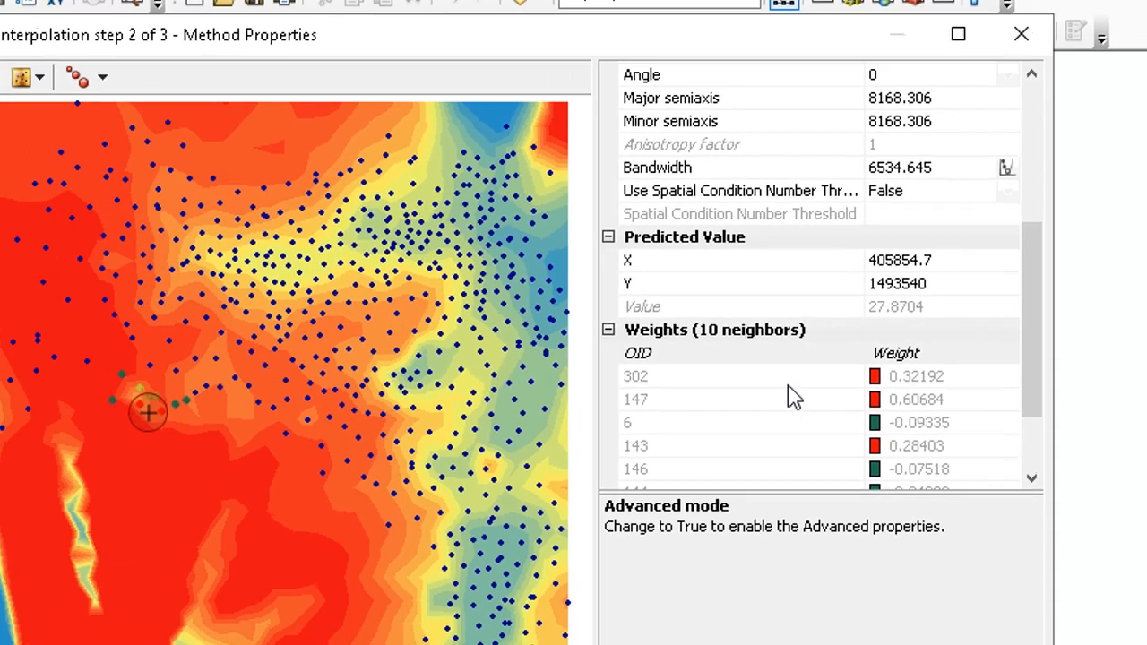
{"action": "scroll", "coordinate": [678, 418], "scroll_direction": "down", "scroll_amount": 2}
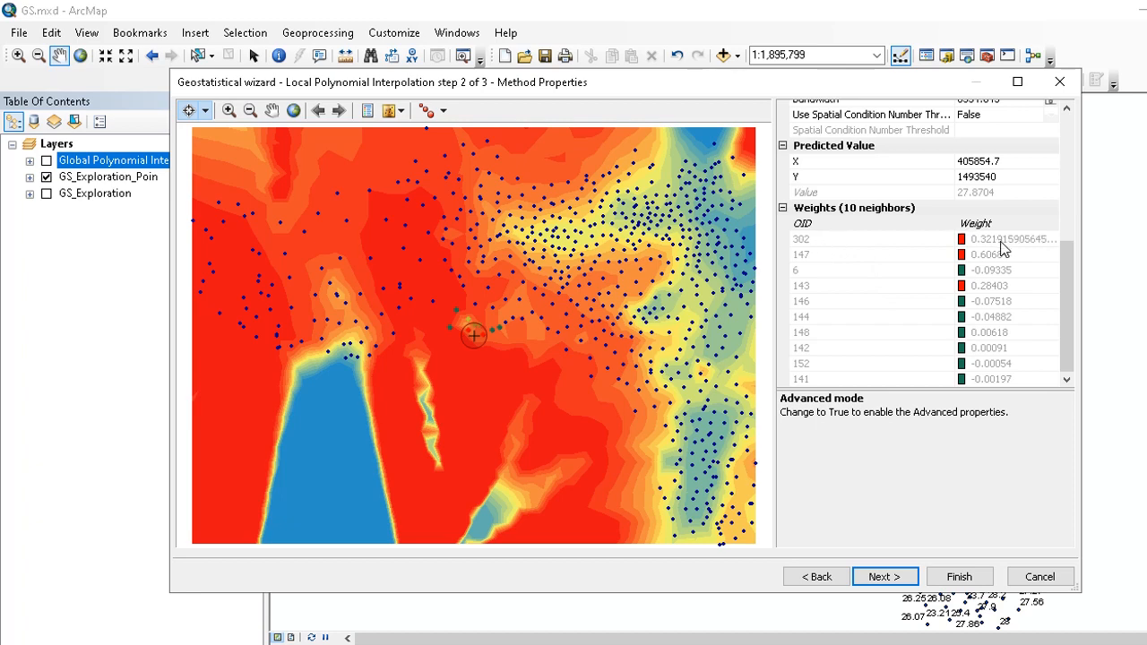
{"action": "left_click_drag", "start_coordinate": [1073, 339], "coordinate": [1061, 204]}
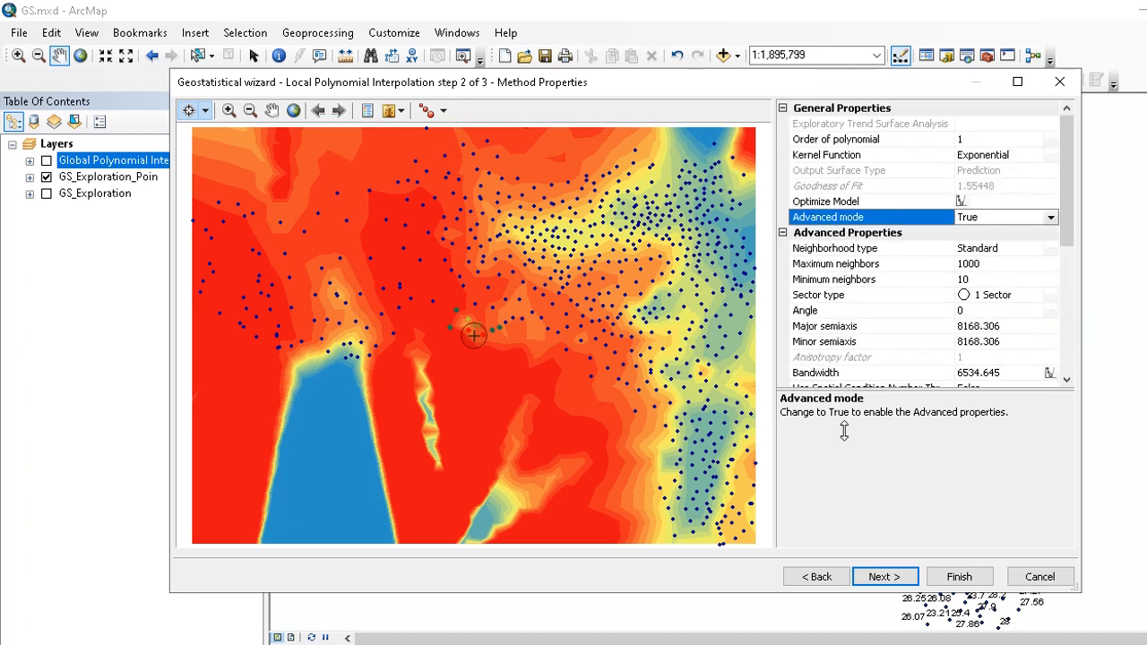
- Advance to cross validation and finish the Local Polynomial wizard, accepting the method report
{"action": "left_click", "coordinate": [899, 574]}
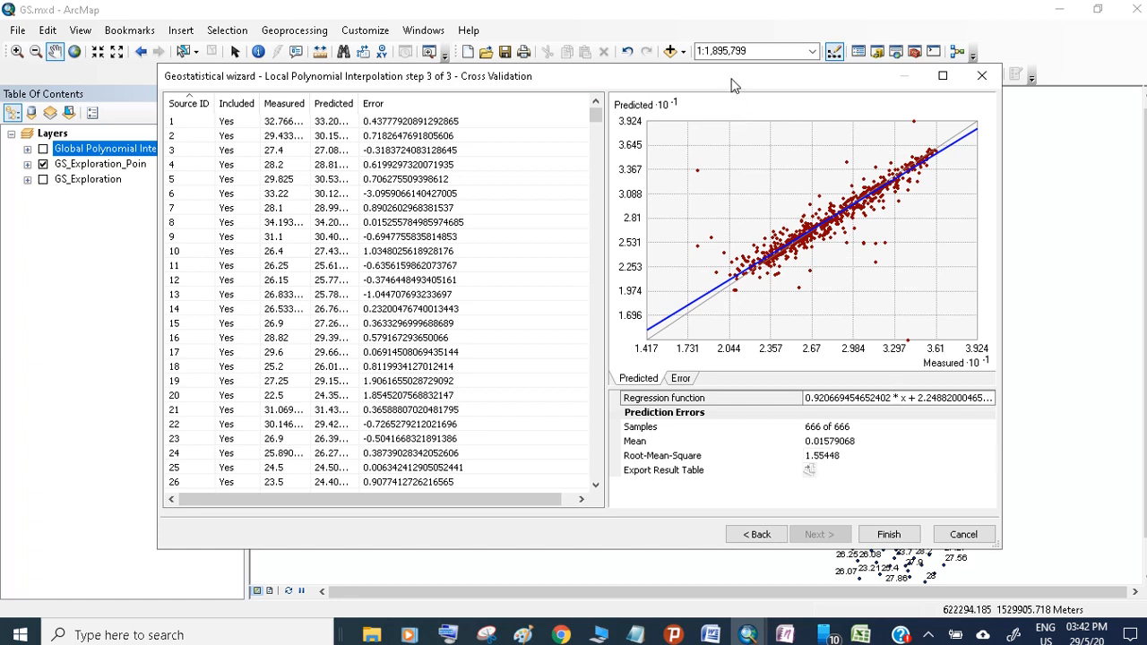
{"action": "left_click_drag", "start_coordinate": [731, 80], "coordinate": [712, 261]}
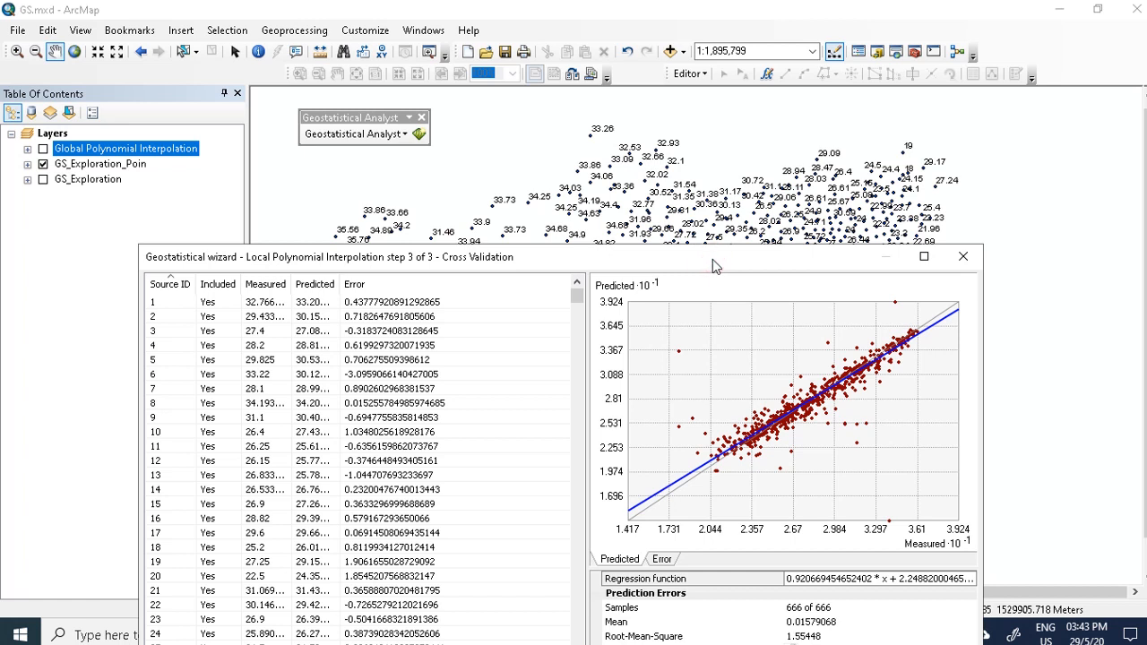
{"action": "left_click_drag", "start_coordinate": [712, 258], "coordinate": [753, 148]}
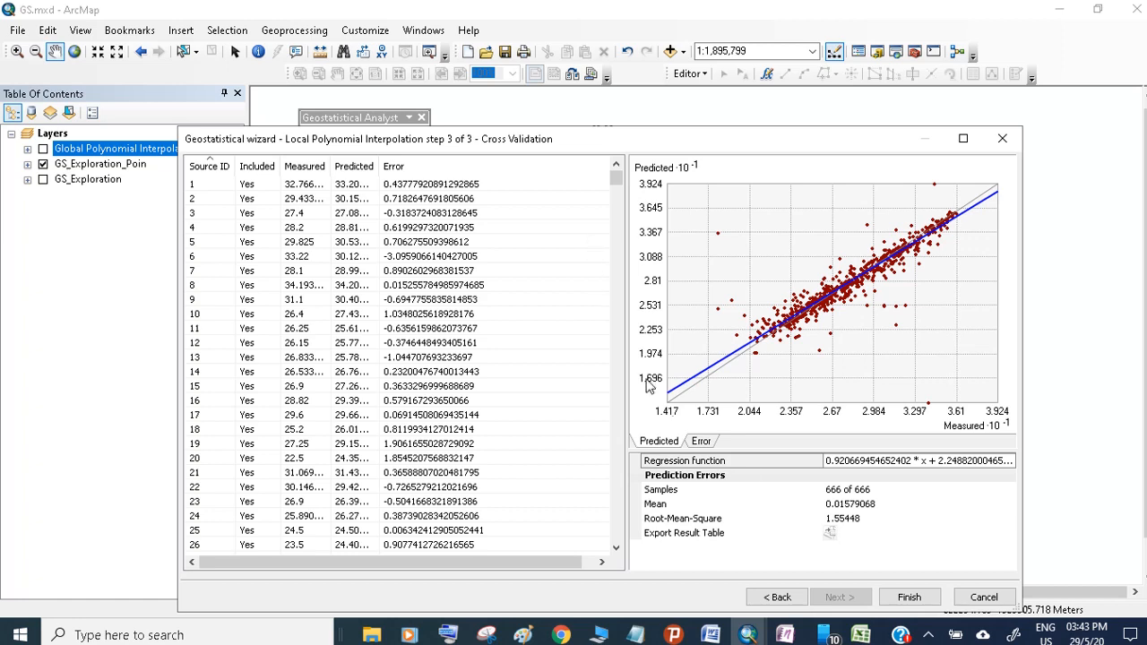
{"action": "left_click", "coordinate": [908, 597]}
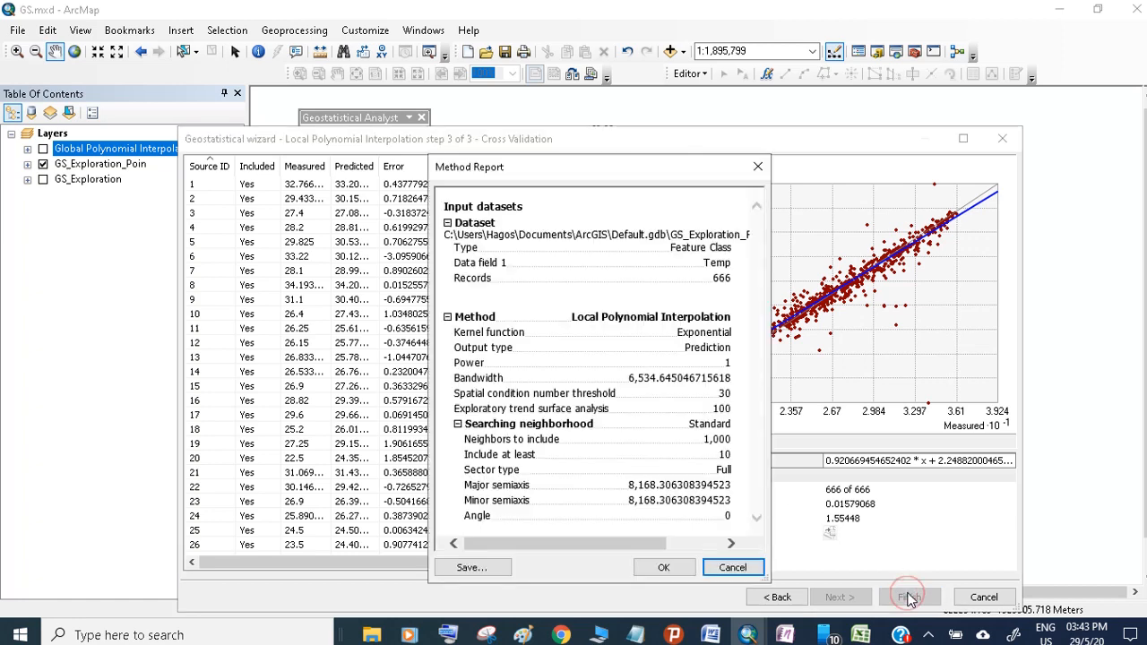
{"action": "left_click", "coordinate": [662, 567]}
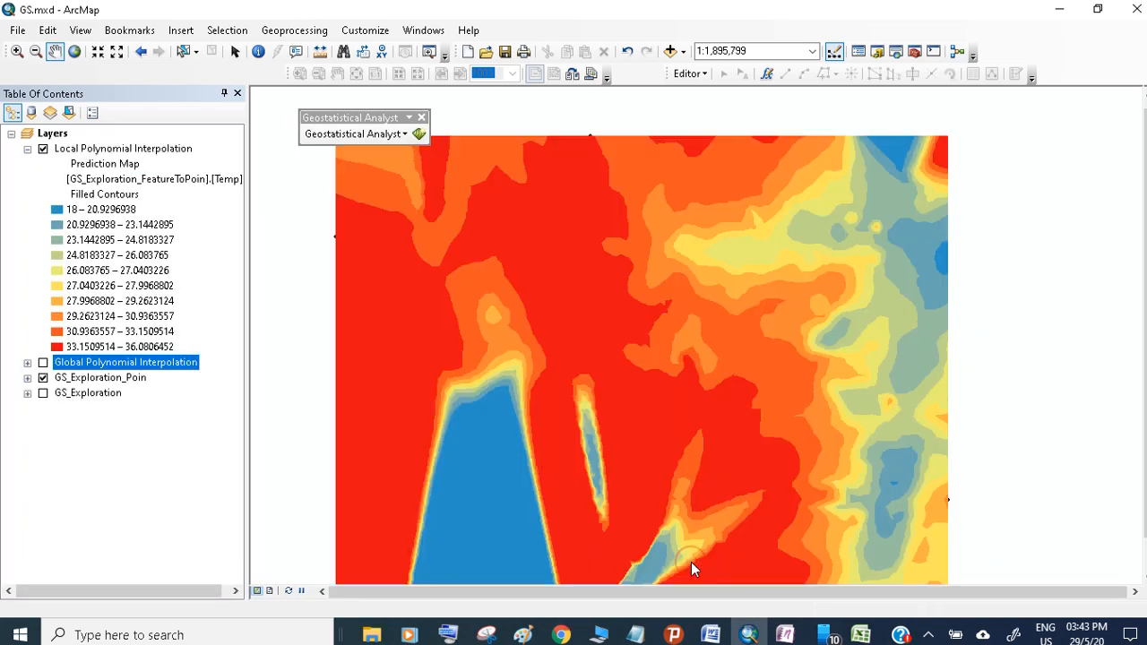
- Reopen the Local Polynomial Interpolation layer's method properties and advance to its cross-validation page
{"action": "left_click_drag", "start_coordinate": [766, 278], "coordinate": [799, 256]}
{"action": "left_click_drag", "start_coordinate": [817, 305], "coordinate": [841, 301]}
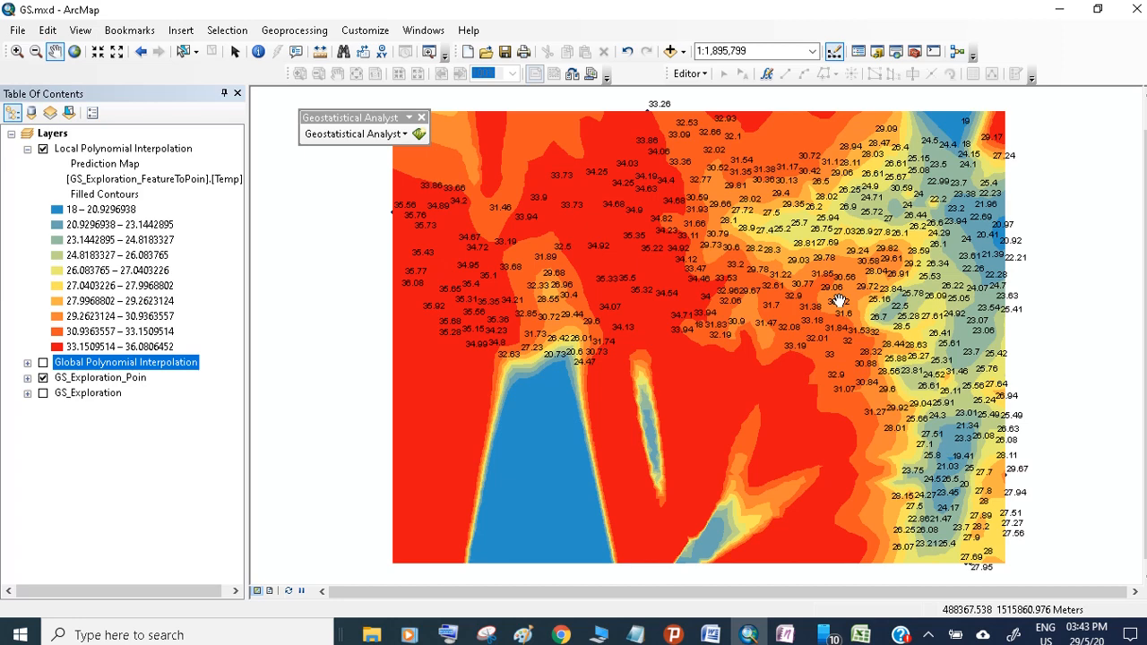
{"action": "left_click", "coordinate": [139, 150]}
{"action": "right_click", "coordinate": [136, 149]}
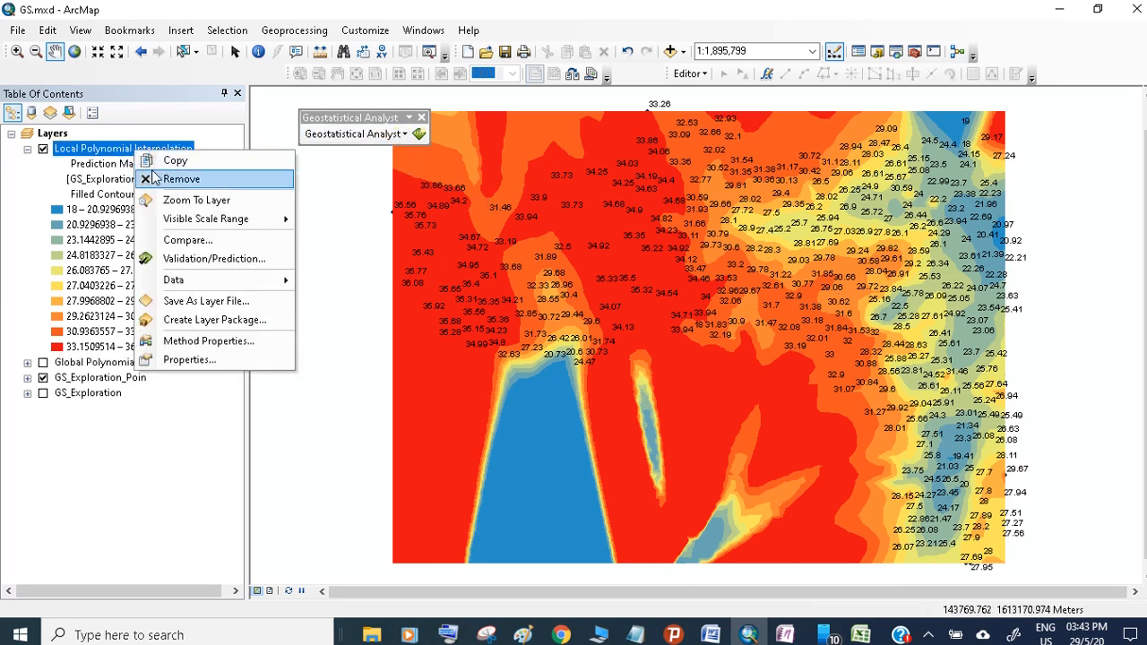
{"action": "left_click", "coordinate": [253, 352]}
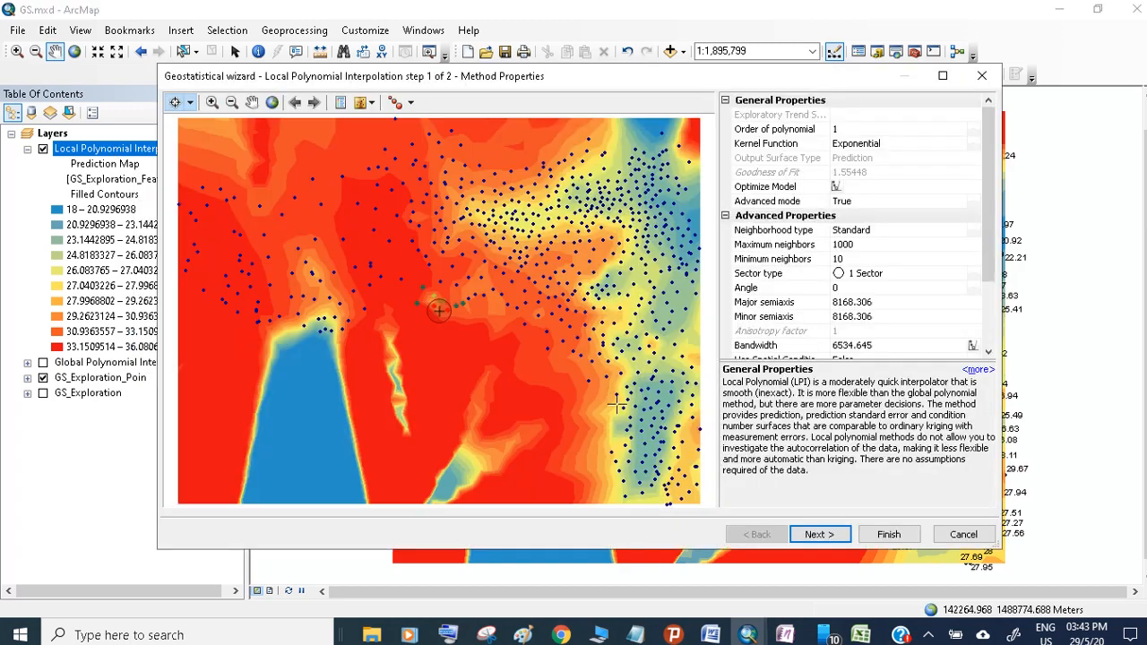
{"action": "left_click", "coordinate": [819, 534]}
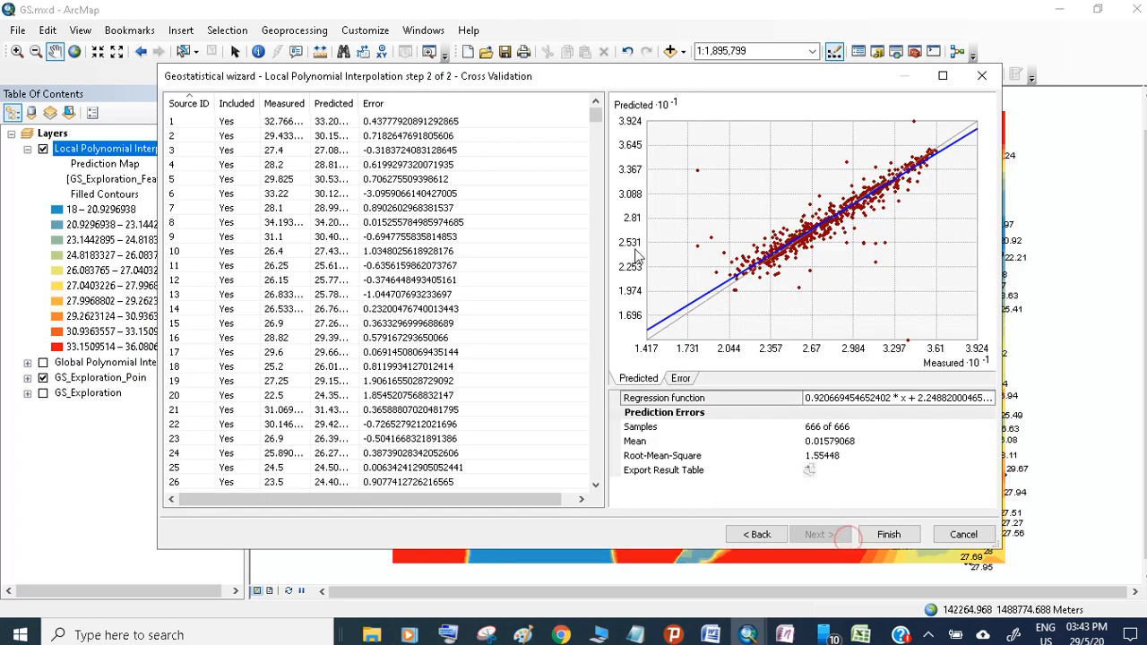
- Export the cross-validation result table as a shapefile named CrossValidationResult.shp
{"action": "left_click", "coordinate": [806, 469]}
{"action": "left_click", "coordinate": [809, 470]}
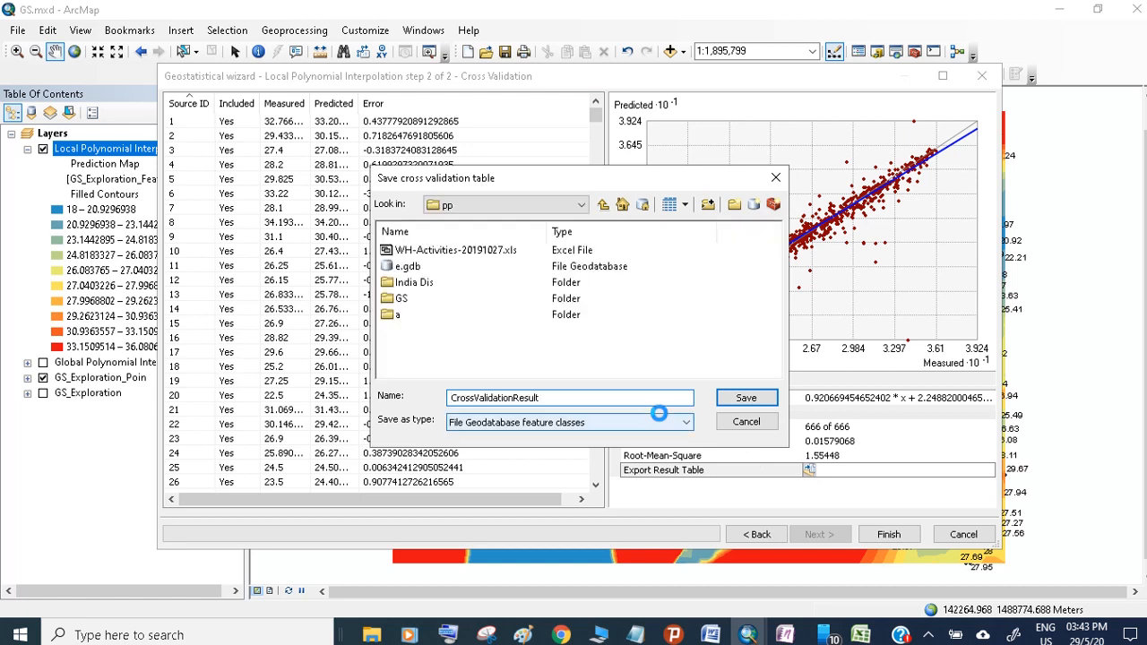
{"action": "left_click", "coordinate": [663, 422]}
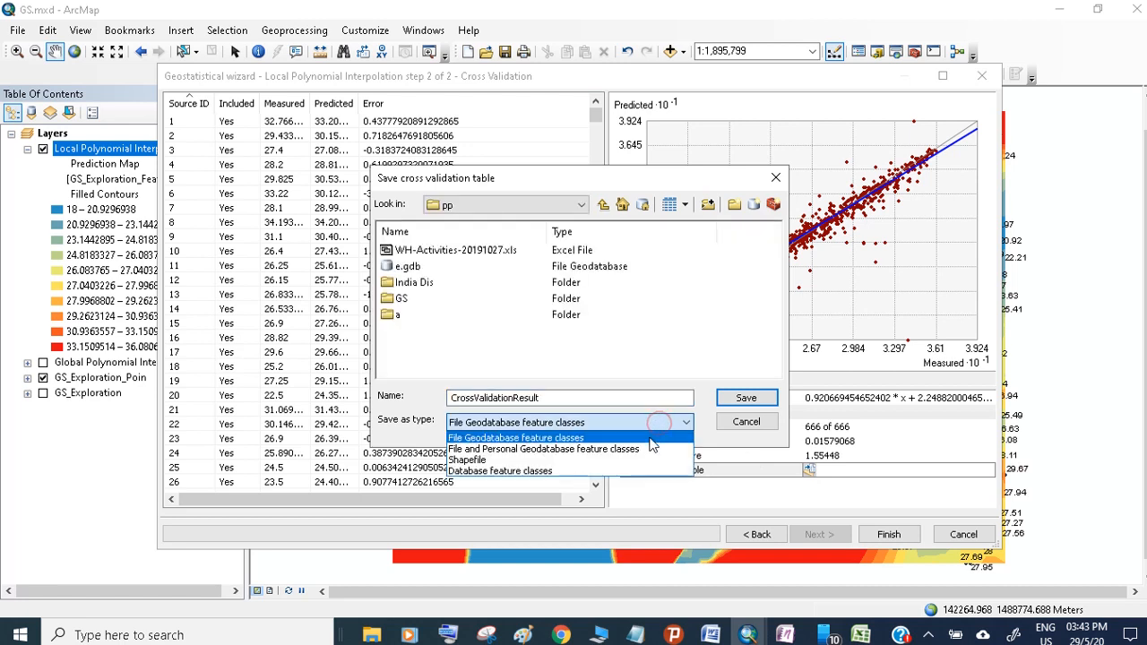
{"action": "left_click", "coordinate": [589, 467]}
{"action": "left_click", "coordinate": [745, 397]}
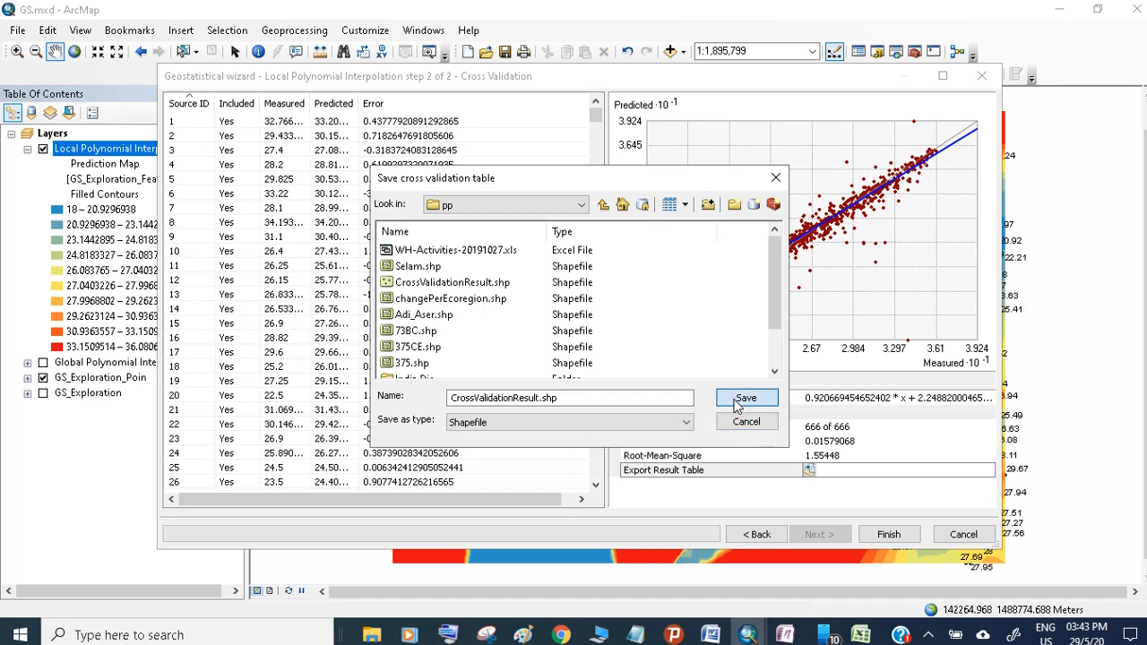
{"action": "left_click", "coordinate": [668, 374]}
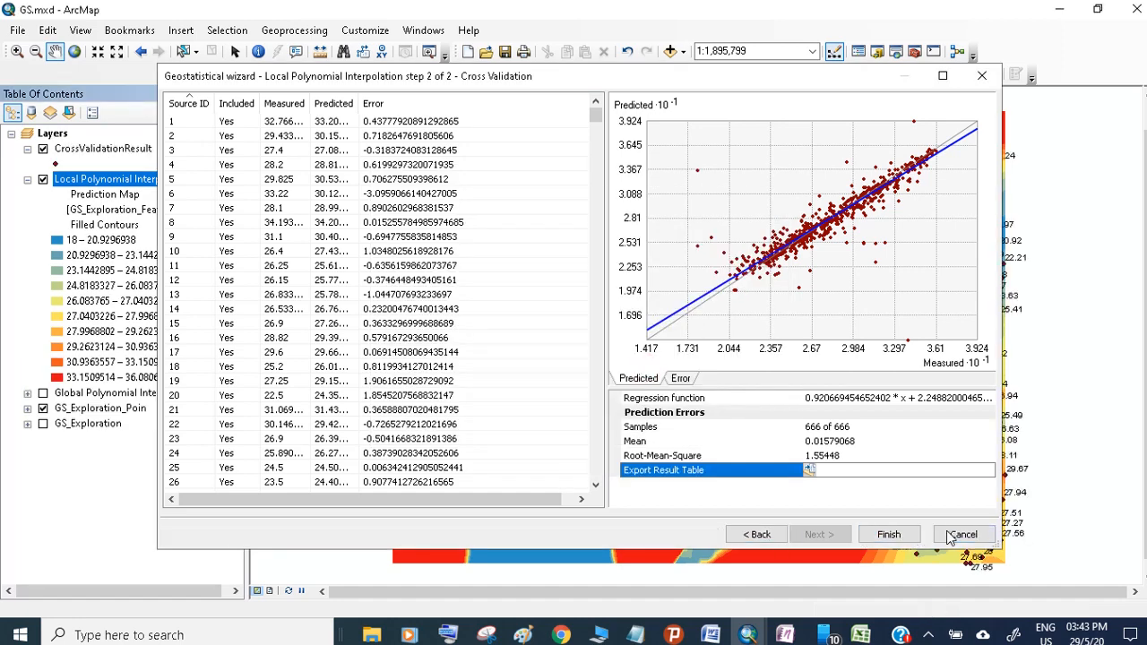
- Close the wizard and hide the GS_Exploration_Poin layer
{"action": "left_click", "coordinate": [887, 534]}
{"action": "left_click", "coordinate": [646, 502]}
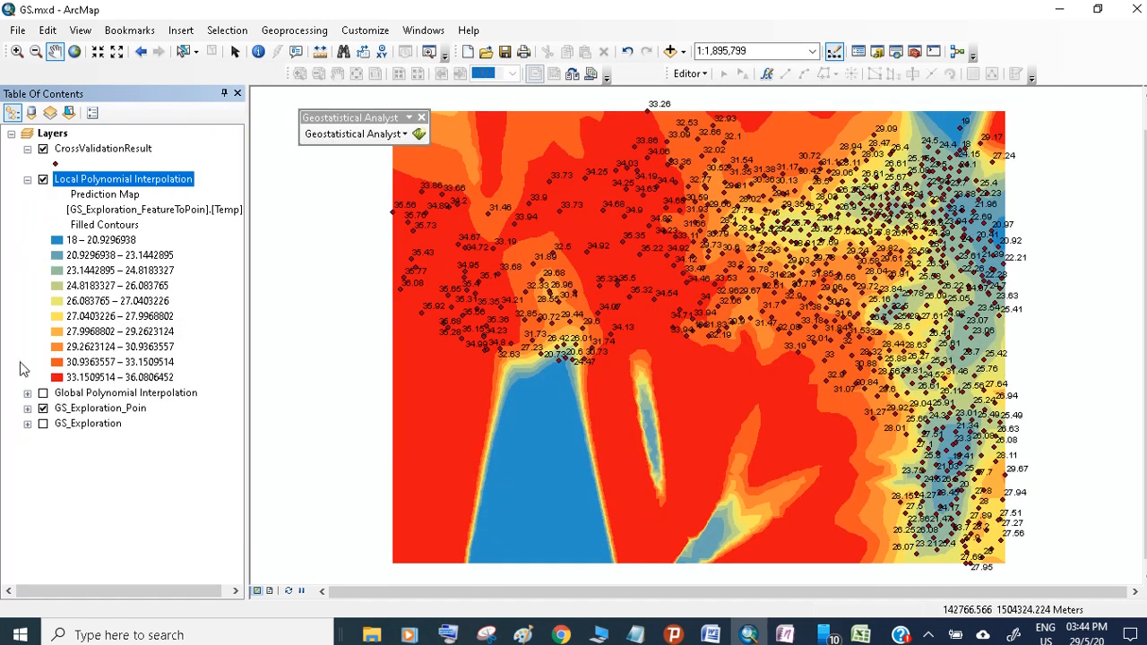
{"action": "left_click", "coordinate": [42, 407]}
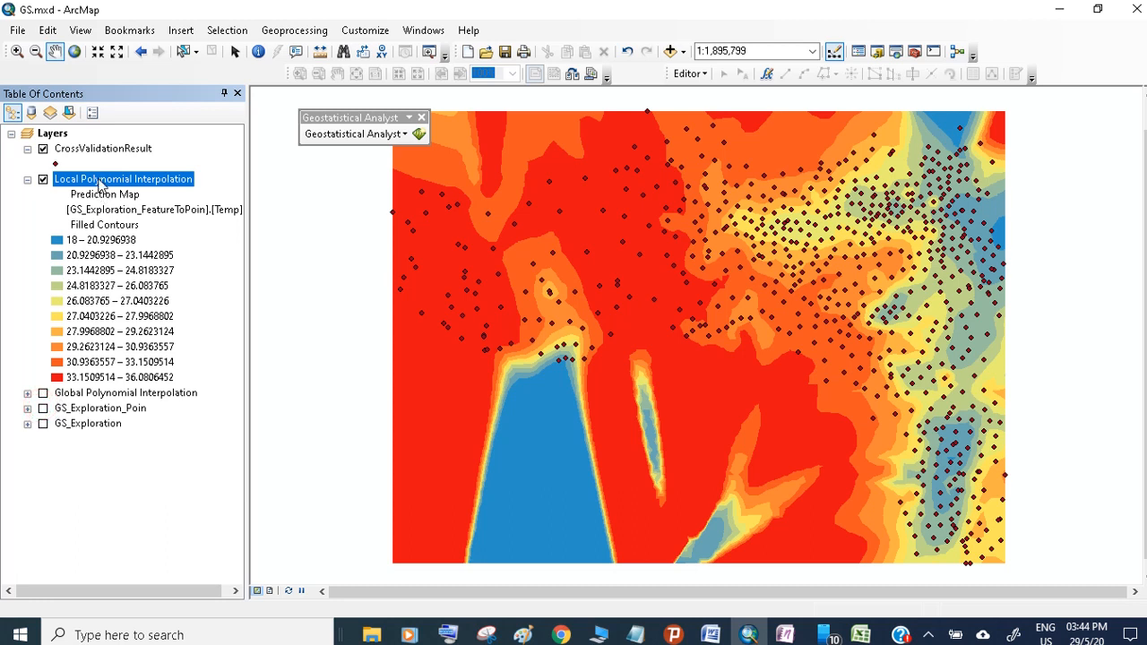
- Sort the CrossValidationResult attribute table by Error and select the nine records with the largest negative errors
{"action": "right_click", "coordinate": [96, 150]}
{"action": "left_click", "coordinate": [138, 197]}
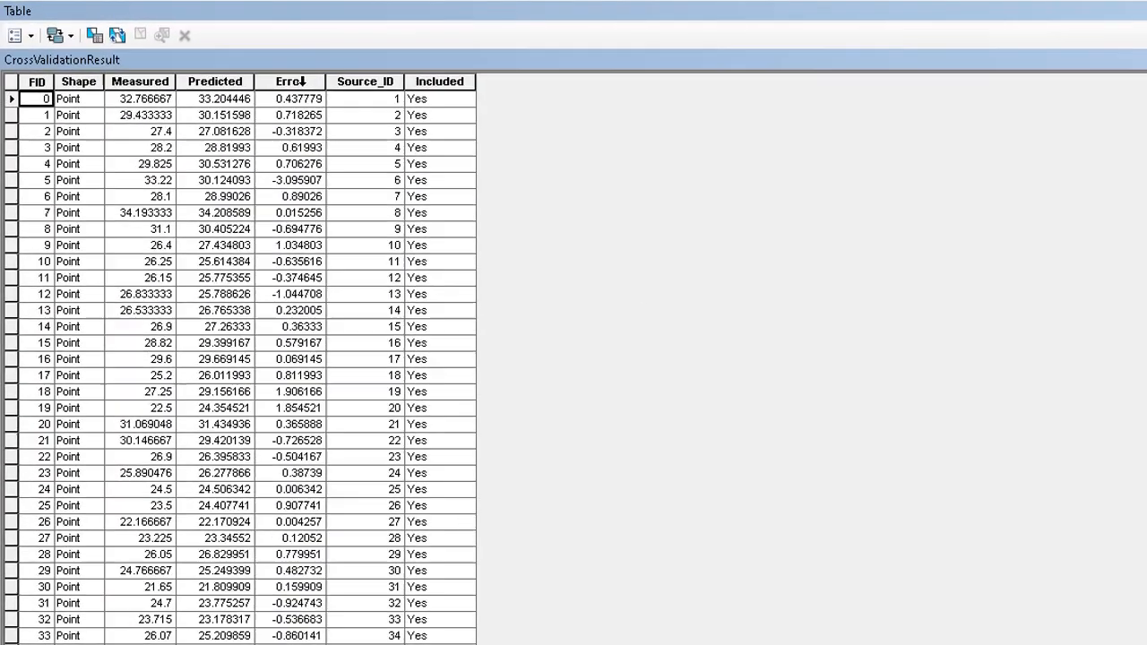
{"action": "double_click", "coordinate": [248, 68]}
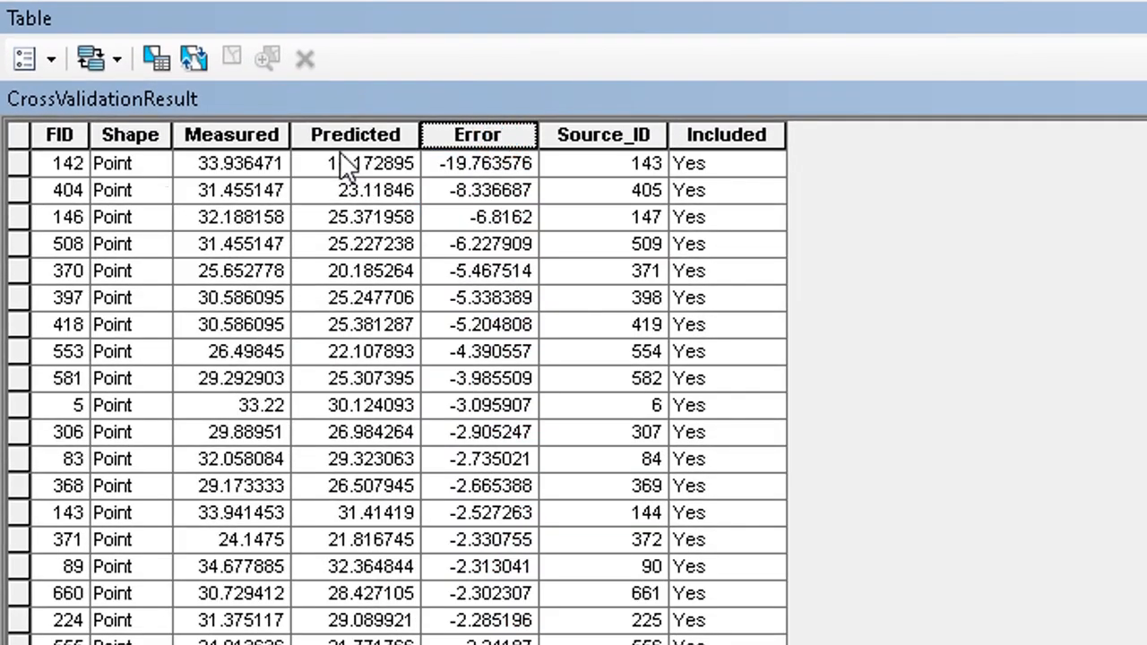
{"action": "left_click", "coordinate": [17, 163]}
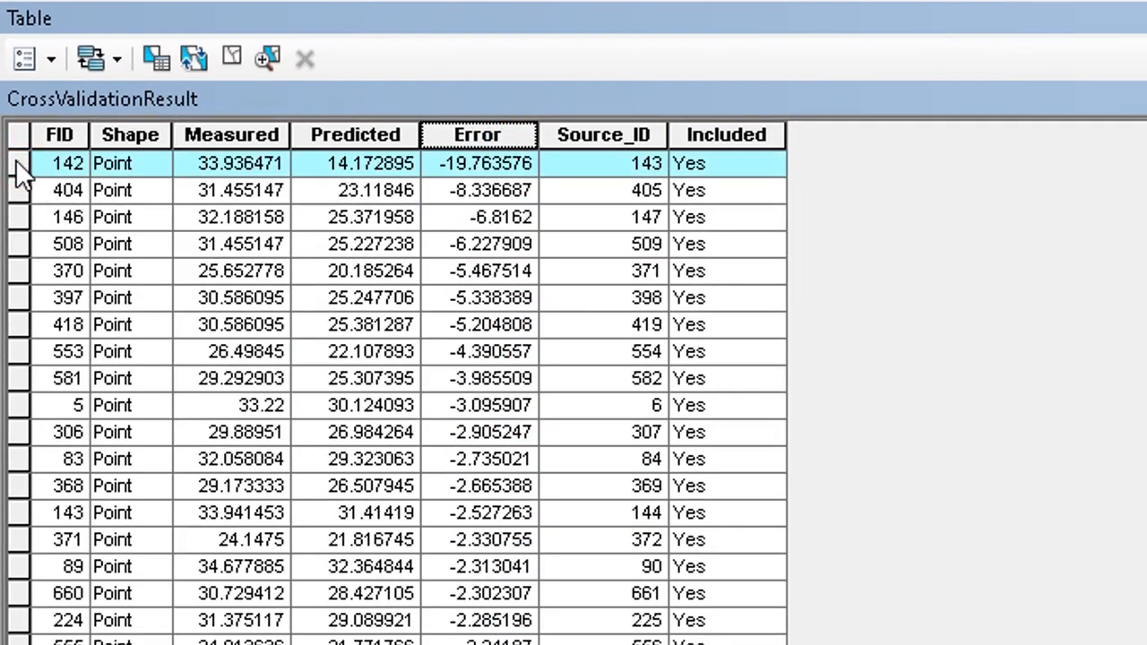
{"action": "left_click_drag", "start_coordinate": [18, 170], "coordinate": [33, 380]}
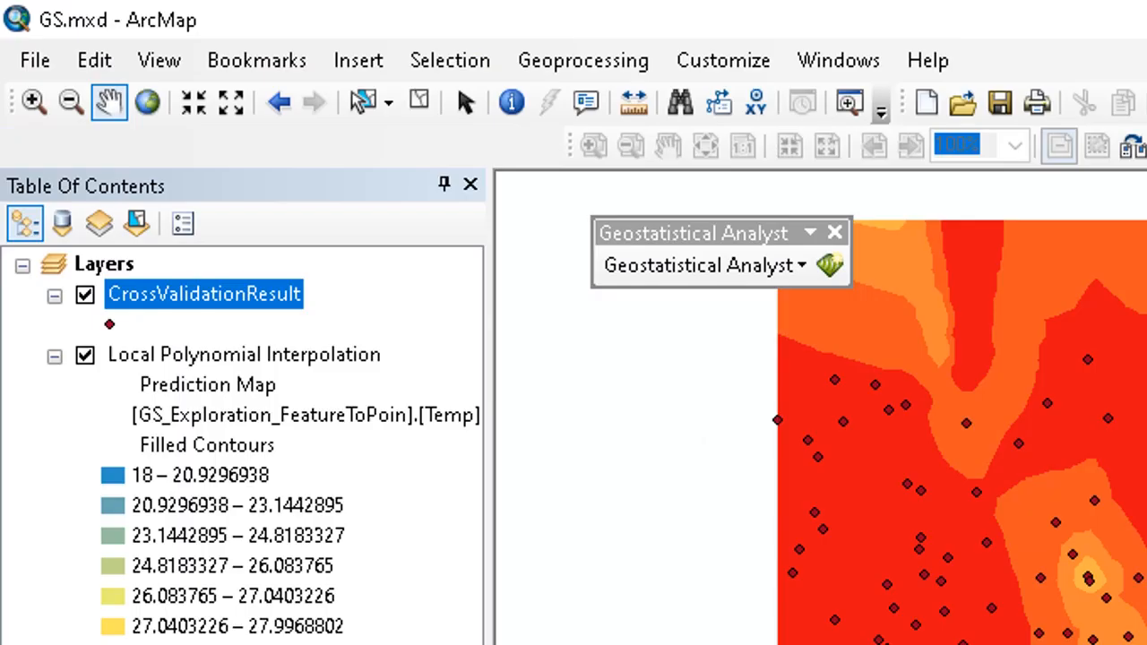
- Examine the selected high-error points on the Local Polynomial prediction map
{"action": "scroll", "coordinate": [821, 407], "scroll_direction": "down", "scroll_amount": 2}
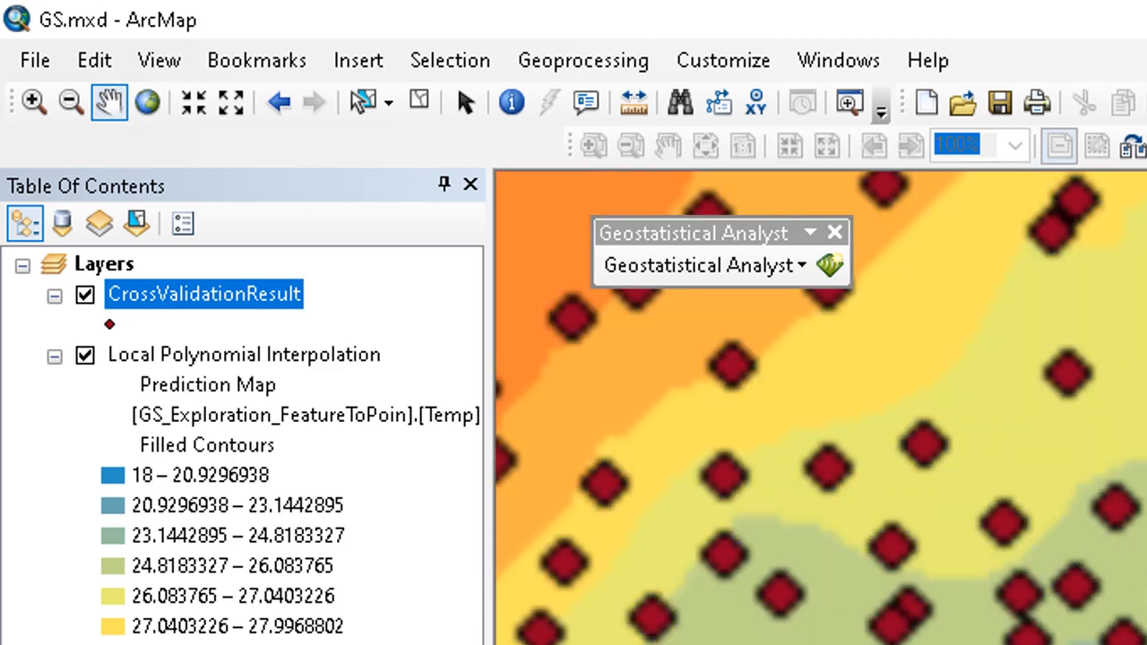
{"action": "left_click_drag", "start_coordinate": [1088, 21], "coordinate": [947, 389]}
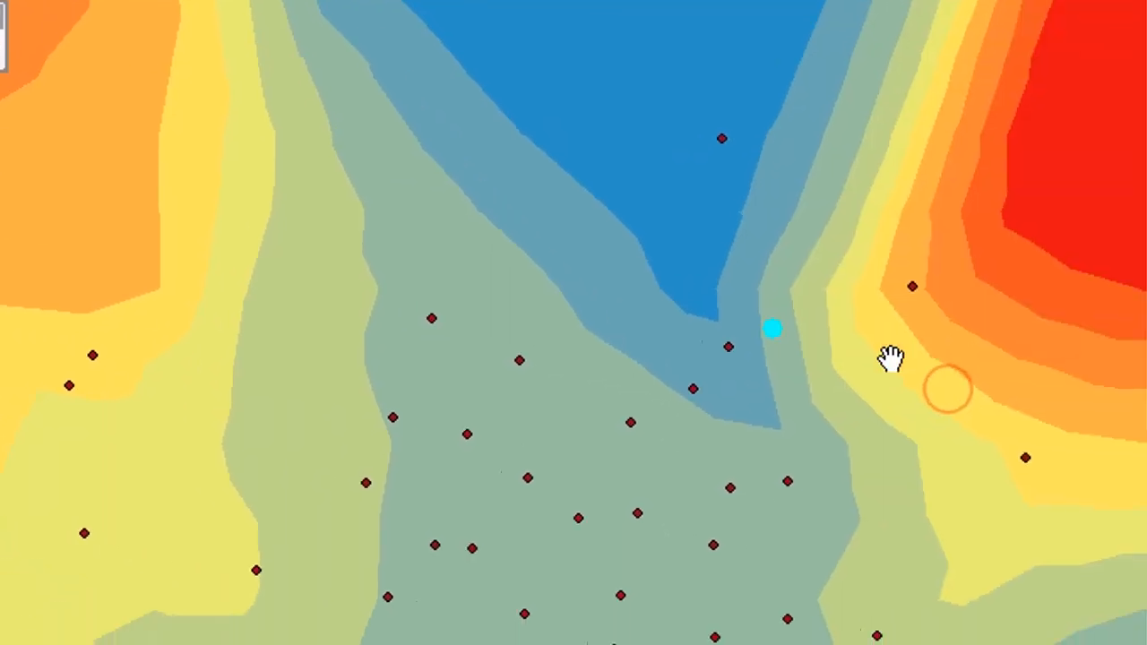
{"action": "scroll", "coordinate": [886, 360], "scroll_direction": "down", "scroll_amount": 2}
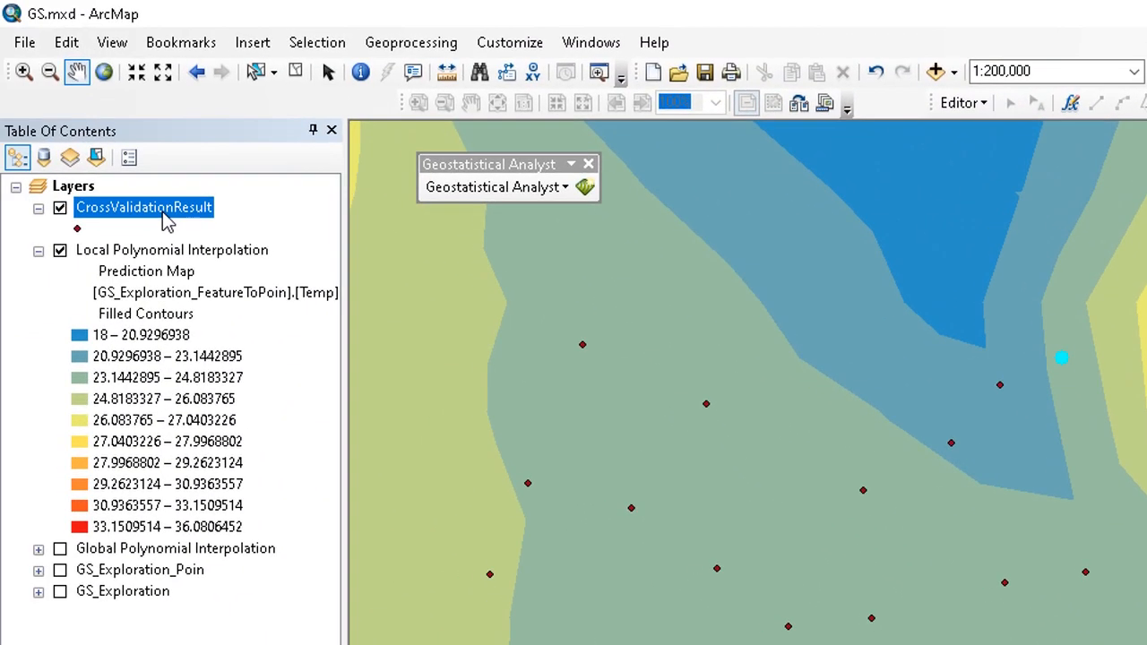
{"action": "right_click", "coordinate": [165, 217]}
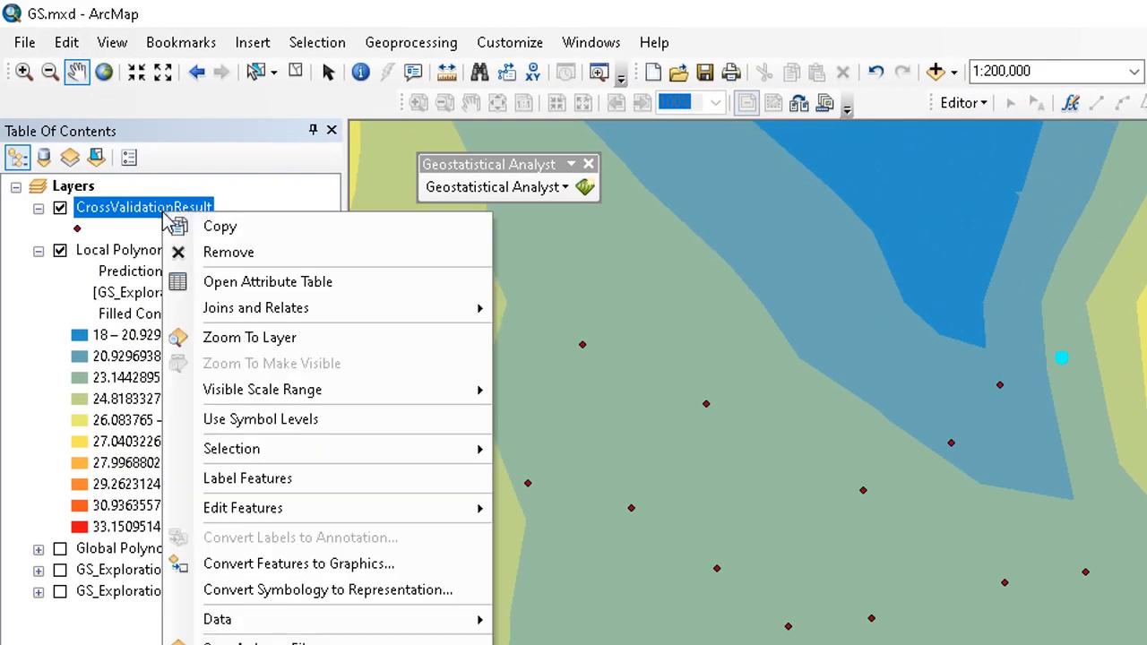
{"action": "left_click", "coordinate": [239, 274]}
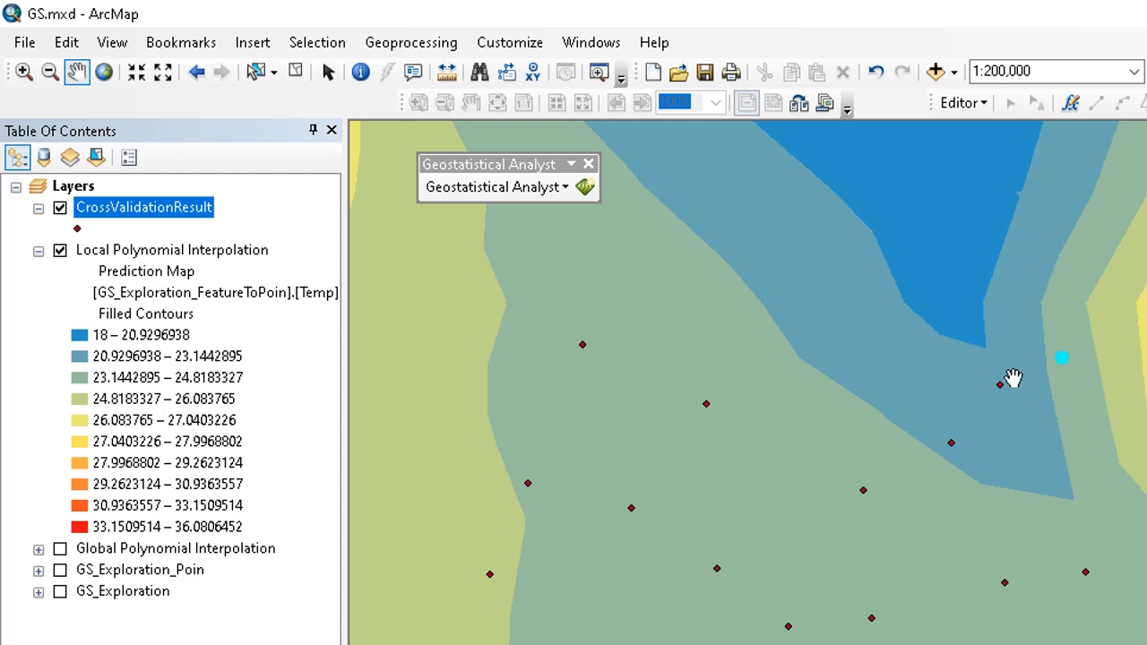
{"action": "scroll", "coordinate": [1036, 397], "scroll_direction": "up", "scroll_amount": 2}
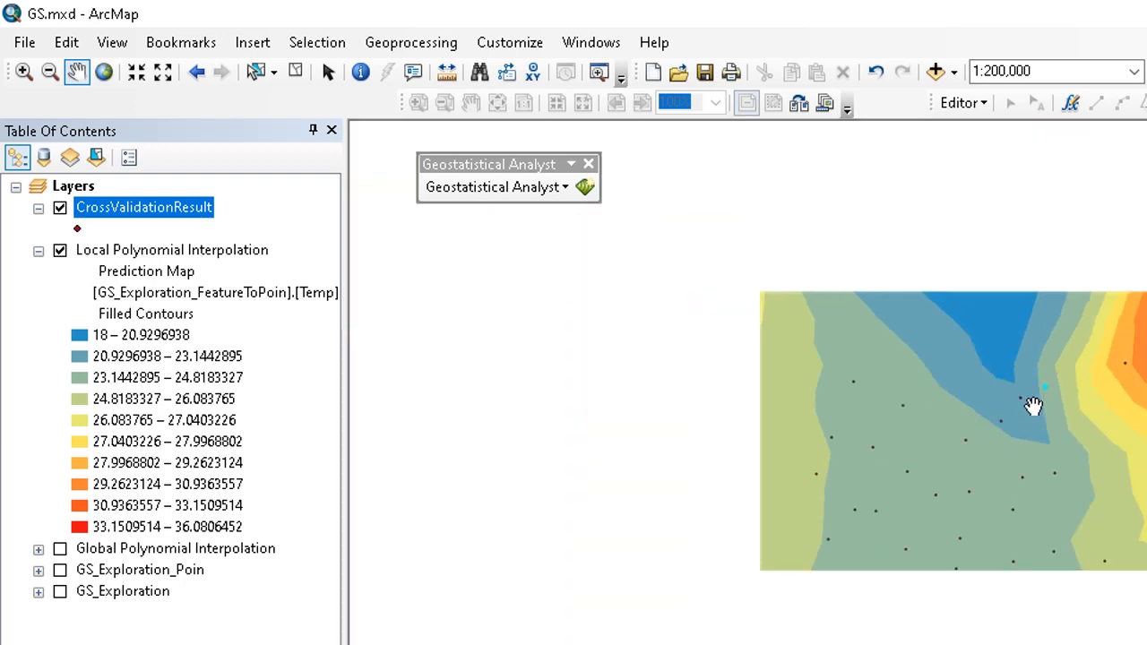
{"action": "scroll", "coordinate": [1033, 406], "scroll_direction": "up", "scroll_amount": 1}
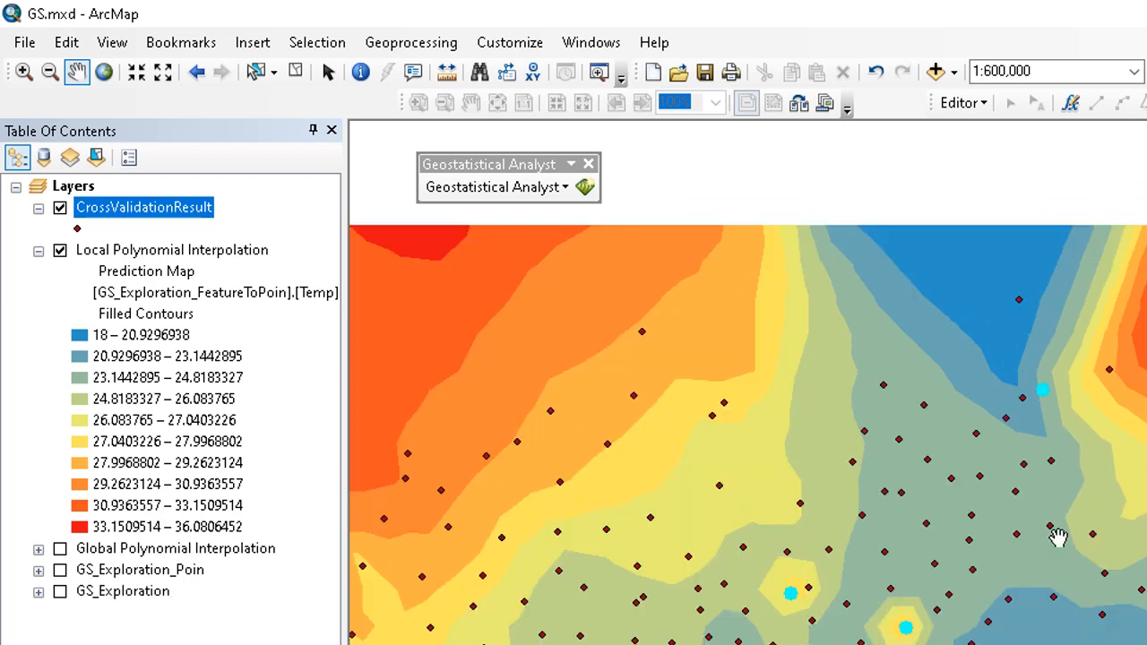
{"action": "left_click_drag", "start_coordinate": [1058, 536], "coordinate": [1047, 415]}
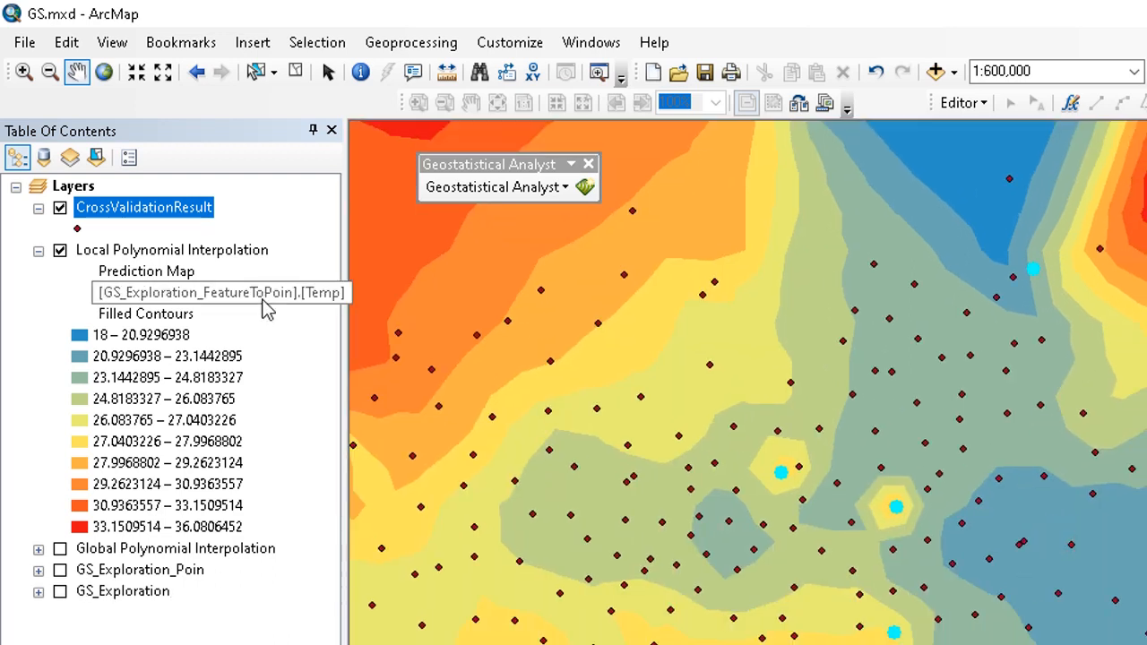
- Turn on the labelled GS_Exploration_Poin layer, zoom to the highlighted point labelled 25.65, and hide CrossValidationResult
{"action": "left_click", "coordinate": [60, 570]}
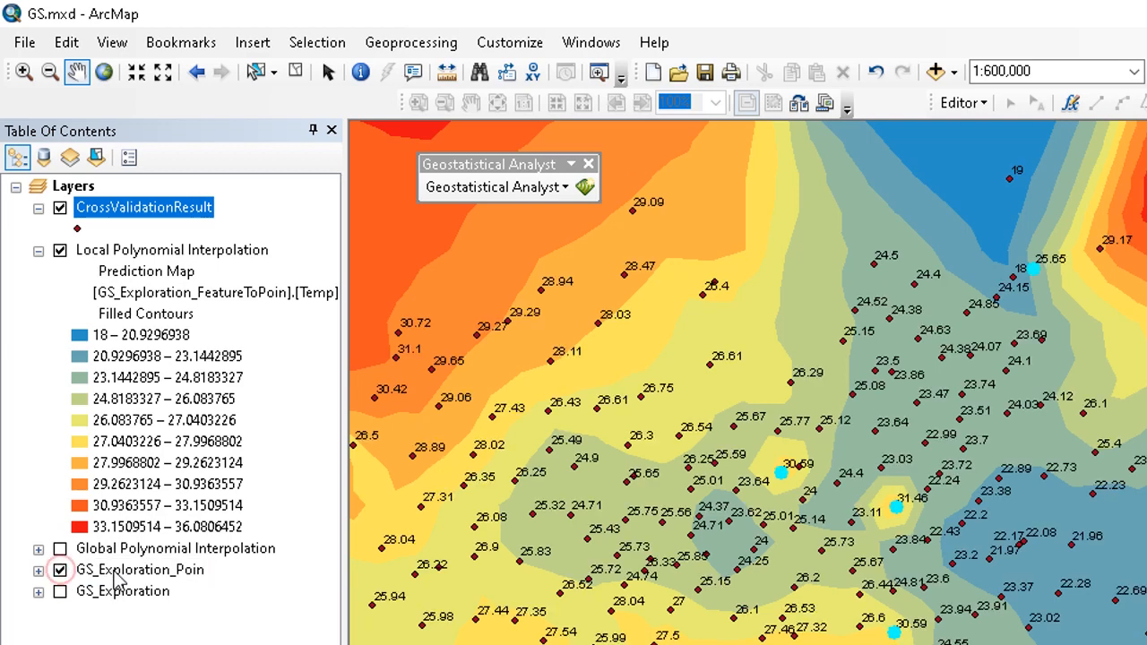
{"action": "scroll", "coordinate": [1042, 226], "scroll_direction": "up", "scroll_amount": 5}
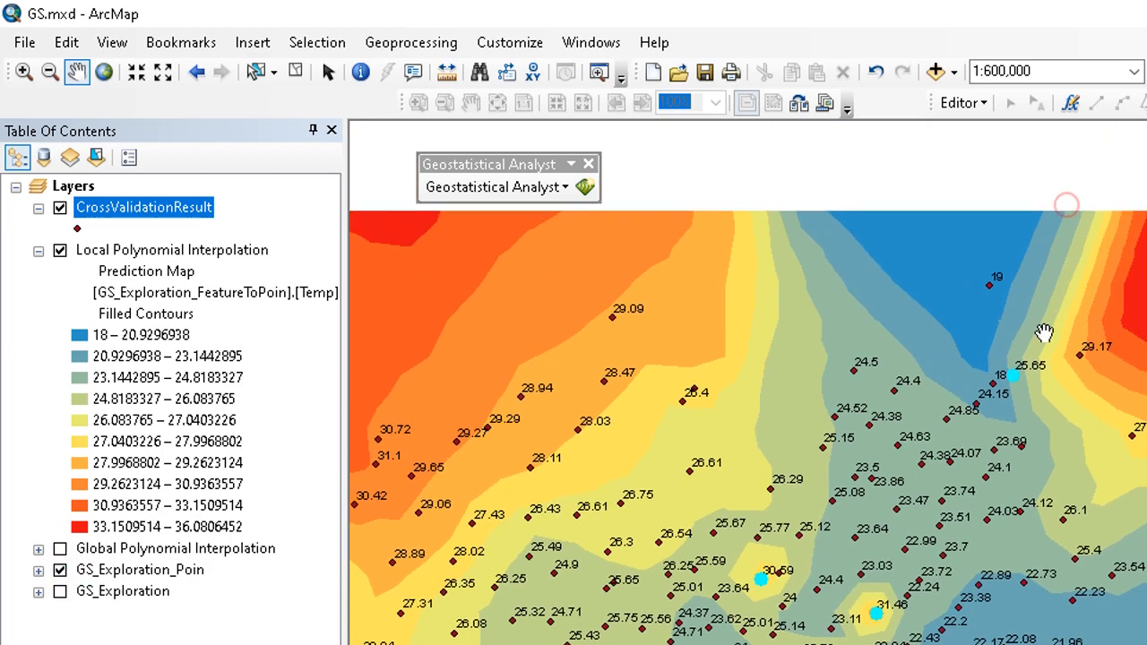
{"action": "scroll", "coordinate": [1044, 331], "scroll_direction": "up", "scroll_amount": 1}
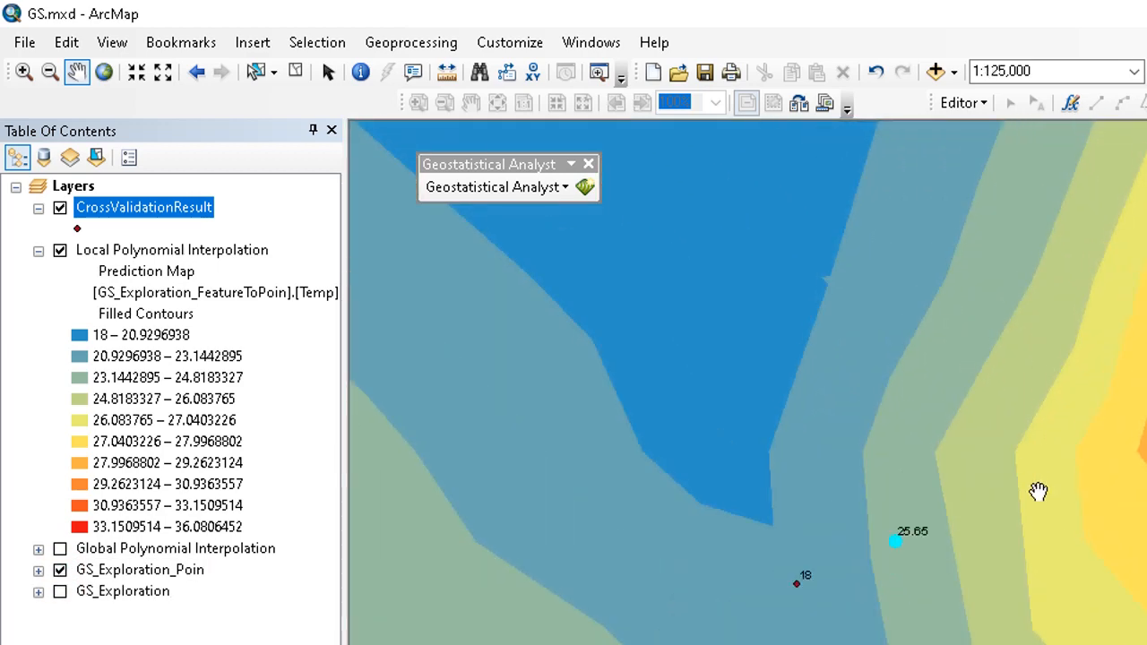
{"action": "left_click_drag", "start_coordinate": [1031, 525], "coordinate": [1090, 397]}
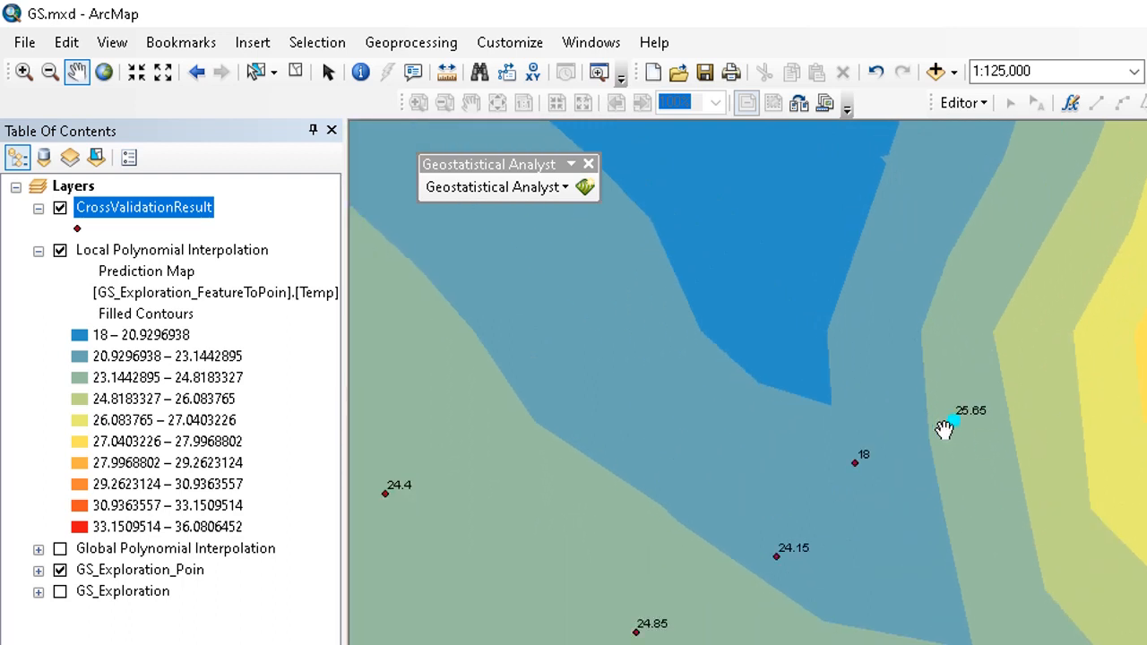
{"action": "left_click", "coordinate": [60, 208]}
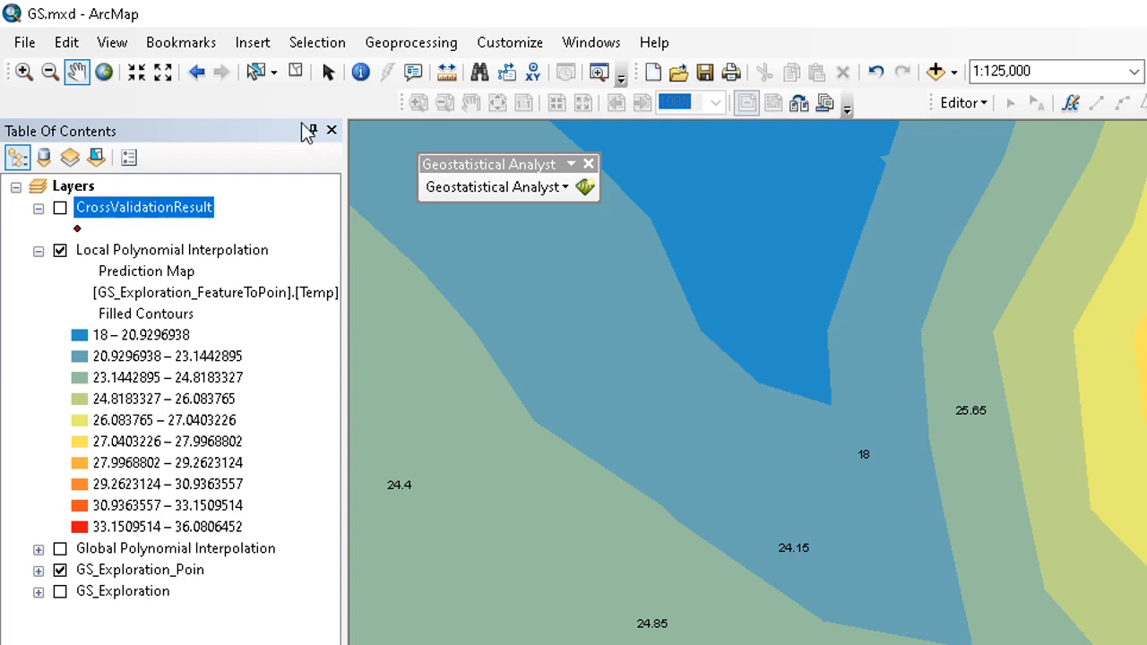
- Identify the Local Polynomial prediction values at and around the sample point labelled 25.65
{"action": "left_click", "coordinate": [360, 72]}
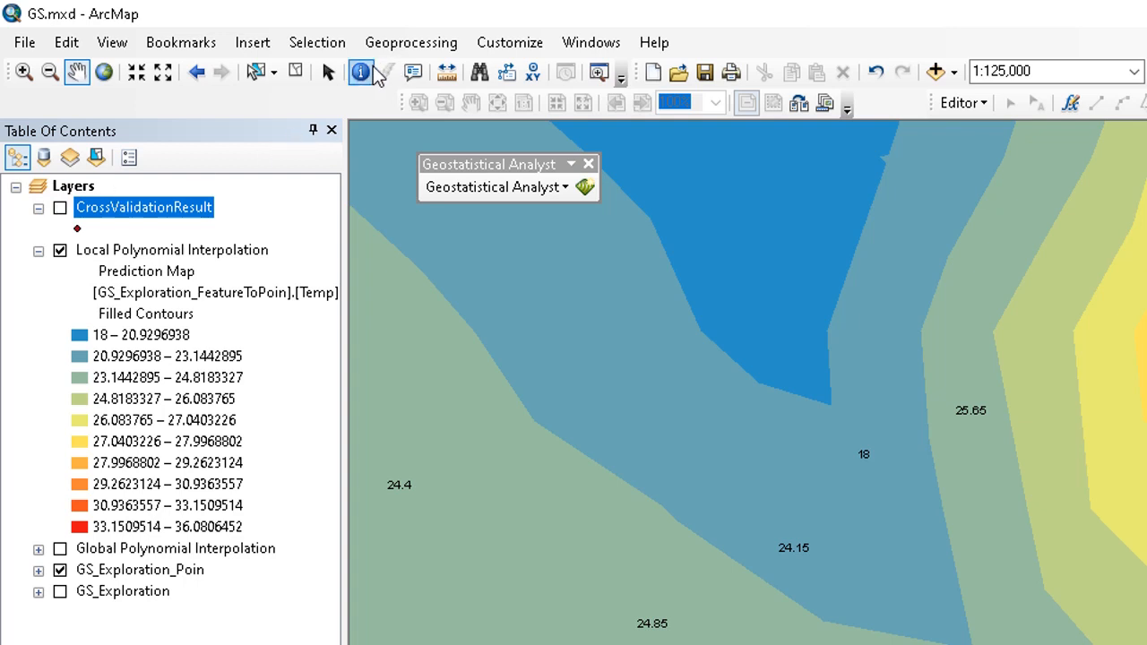
{"action": "left_click", "coordinate": [964, 420]}
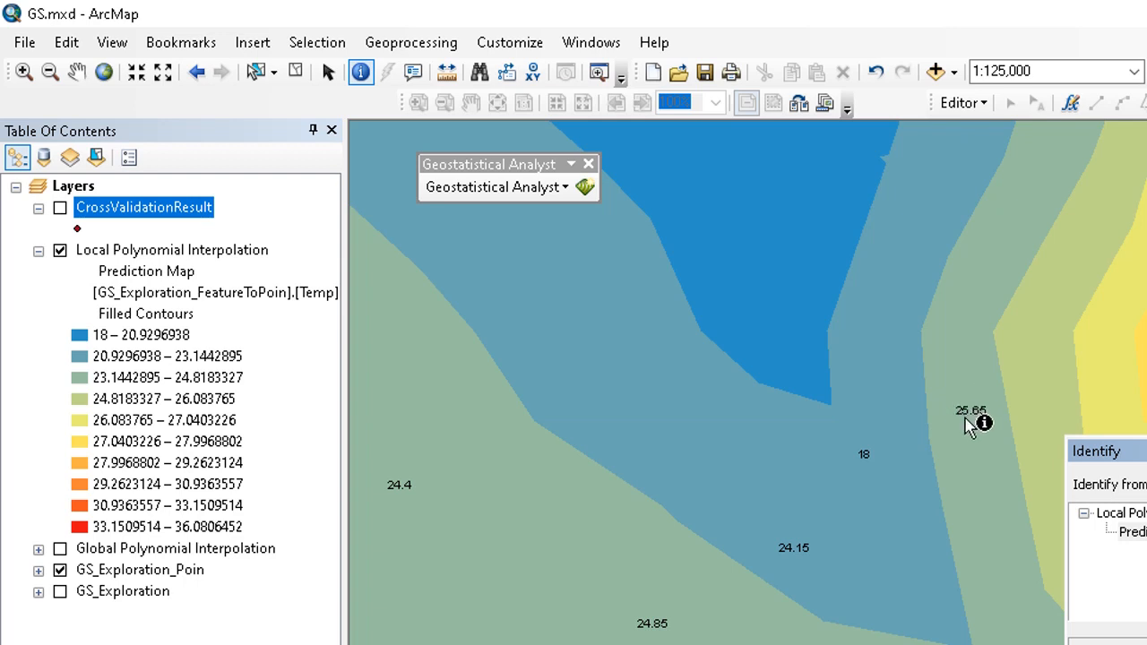
{"action": "left_click", "coordinate": [966, 419]}
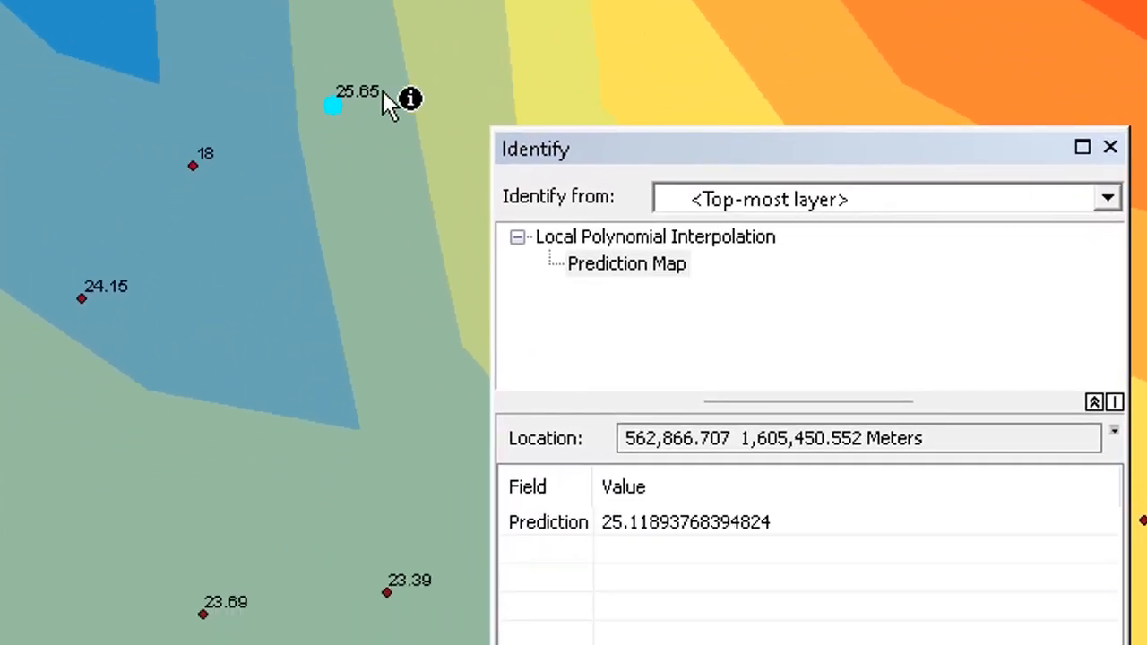
{"action": "scroll", "coordinate": [319, 215], "scroll_direction": "up", "scroll_amount": 1}
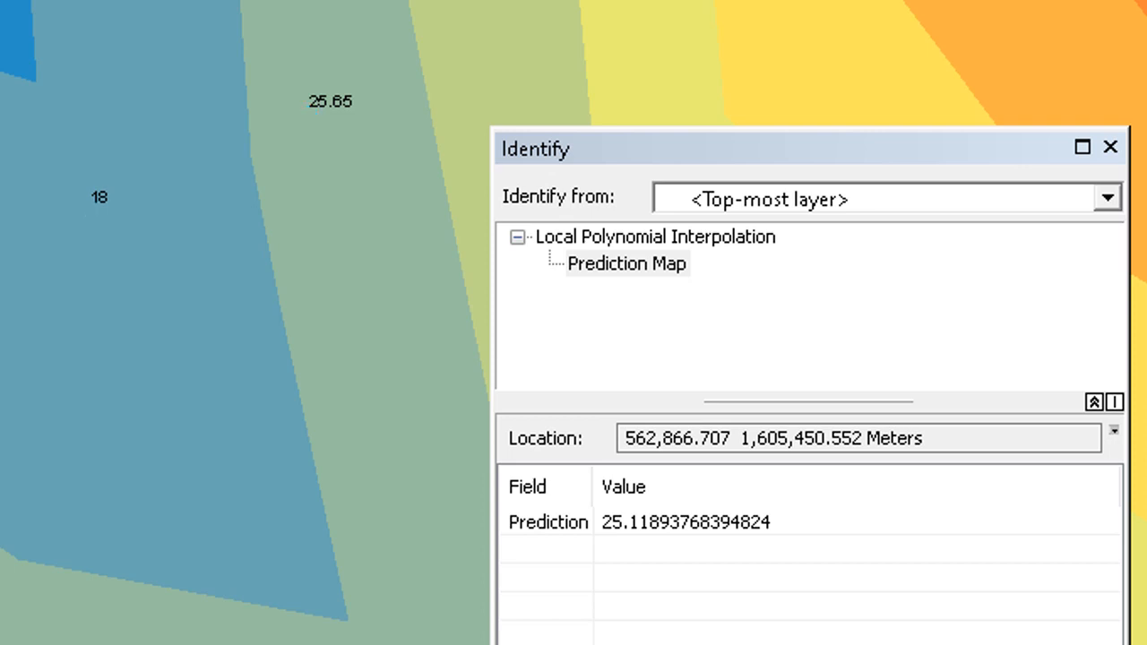
{"action": "left_click", "coordinate": [325, 106]}
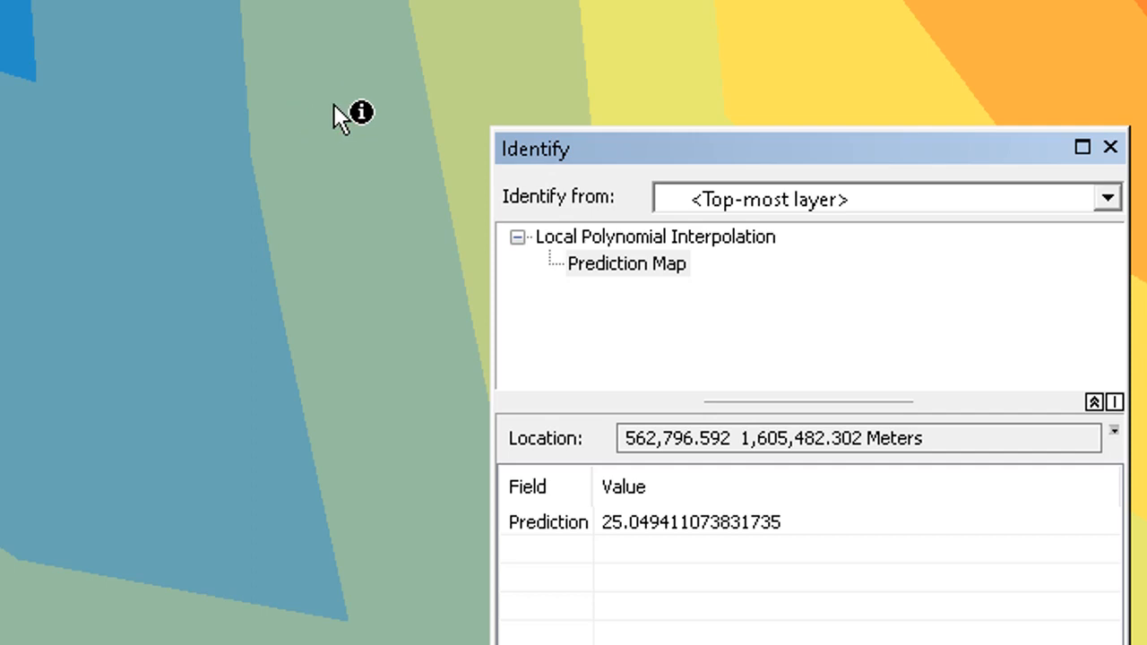
{"action": "left_click", "coordinate": [335, 104]}
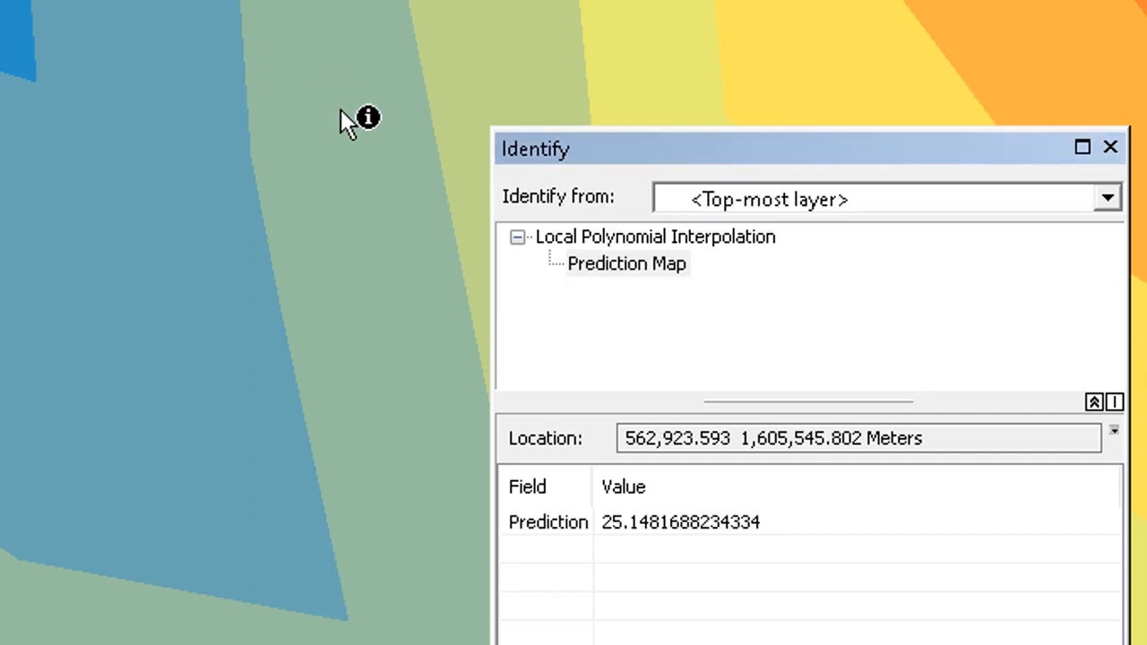
{"action": "left_click", "coordinate": [342, 112]}
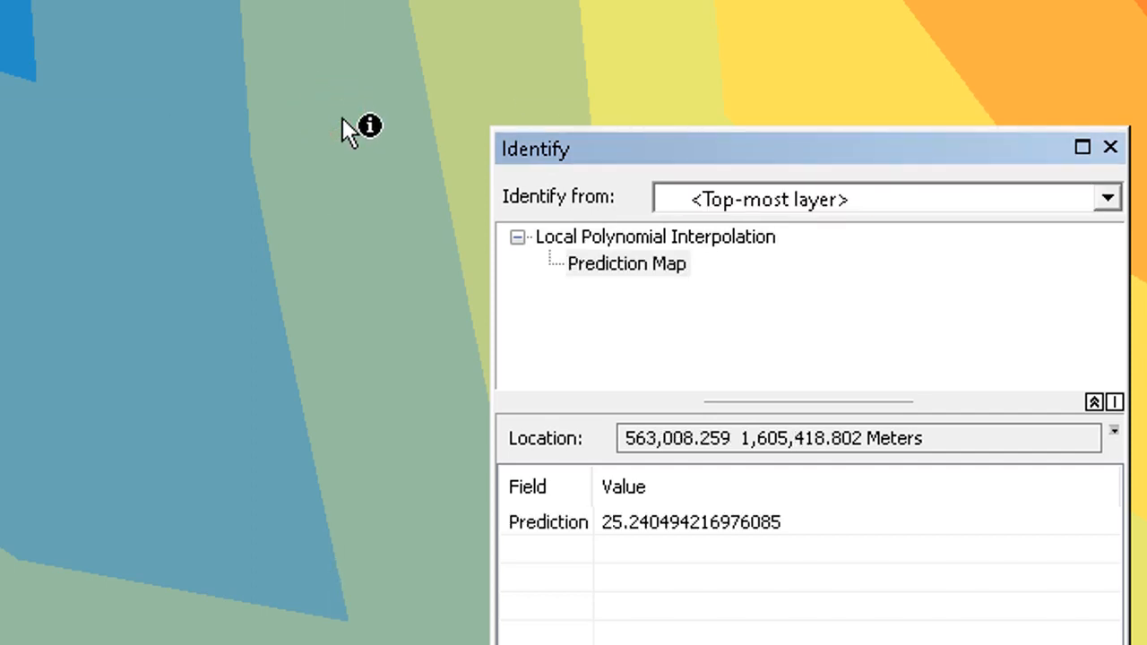
{"action": "left_click", "coordinate": [344, 125]}
{"action": "left_click", "coordinate": [336, 136]}
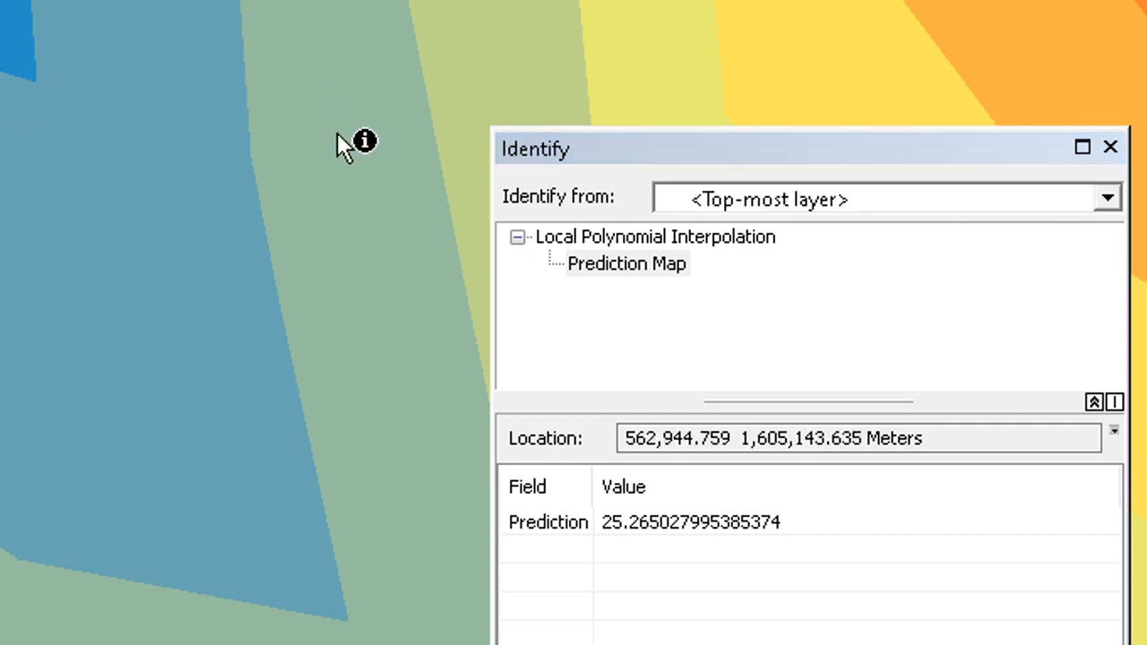
{"action": "left_click", "coordinate": [329, 130]}
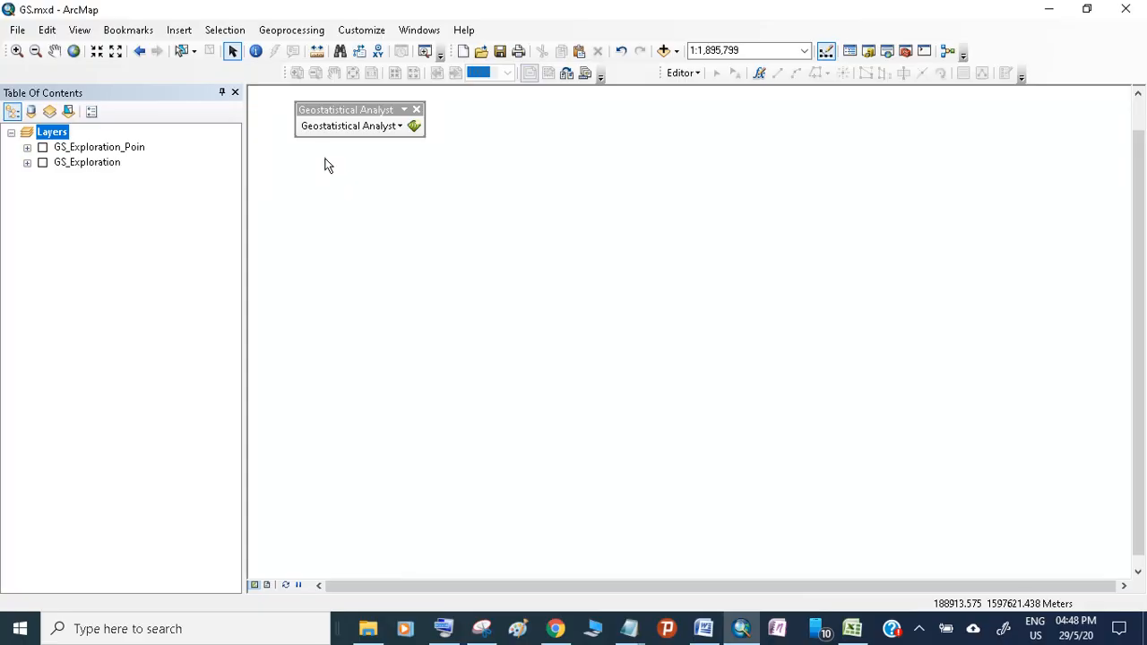
- Turn on GS_Exploration_Poin and open the Geostatistical Wizard with the Kernel Smoothing method selected
{"action": "left_click", "coordinate": [42, 148]}
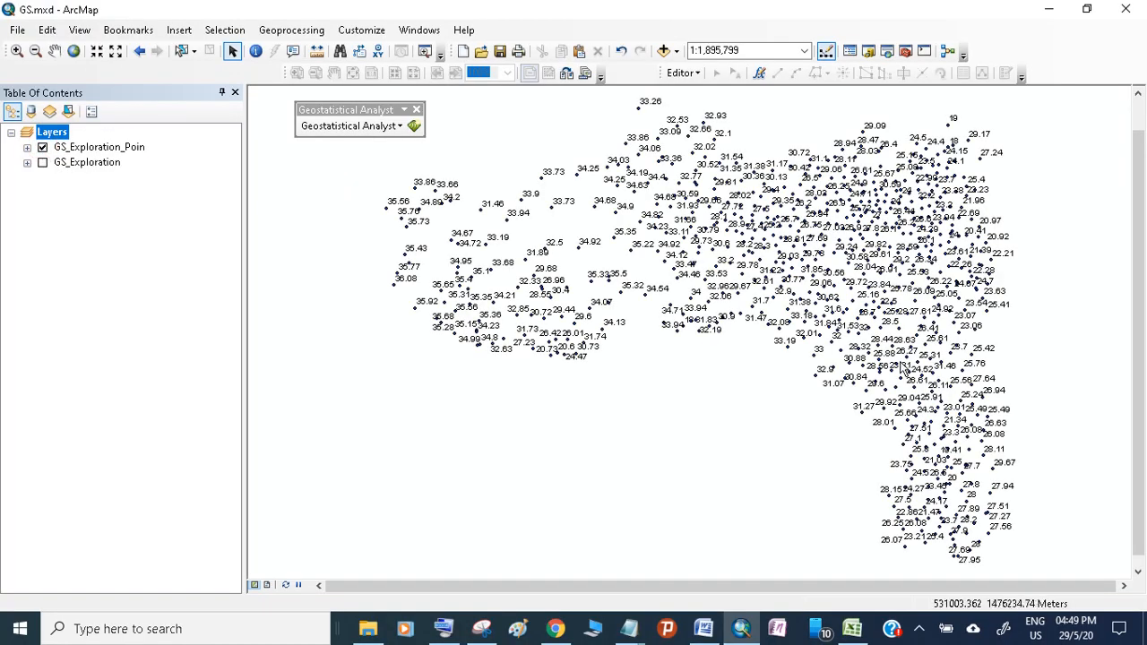
{"action": "left_click", "coordinate": [382, 126]}
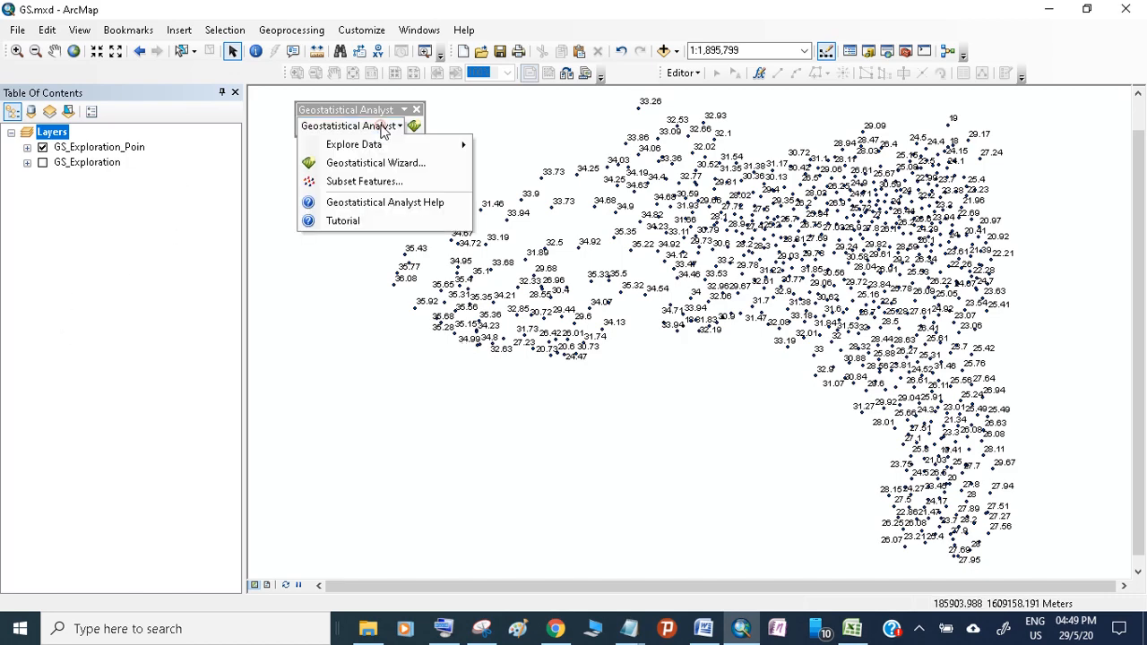
{"action": "left_click", "coordinate": [383, 164]}
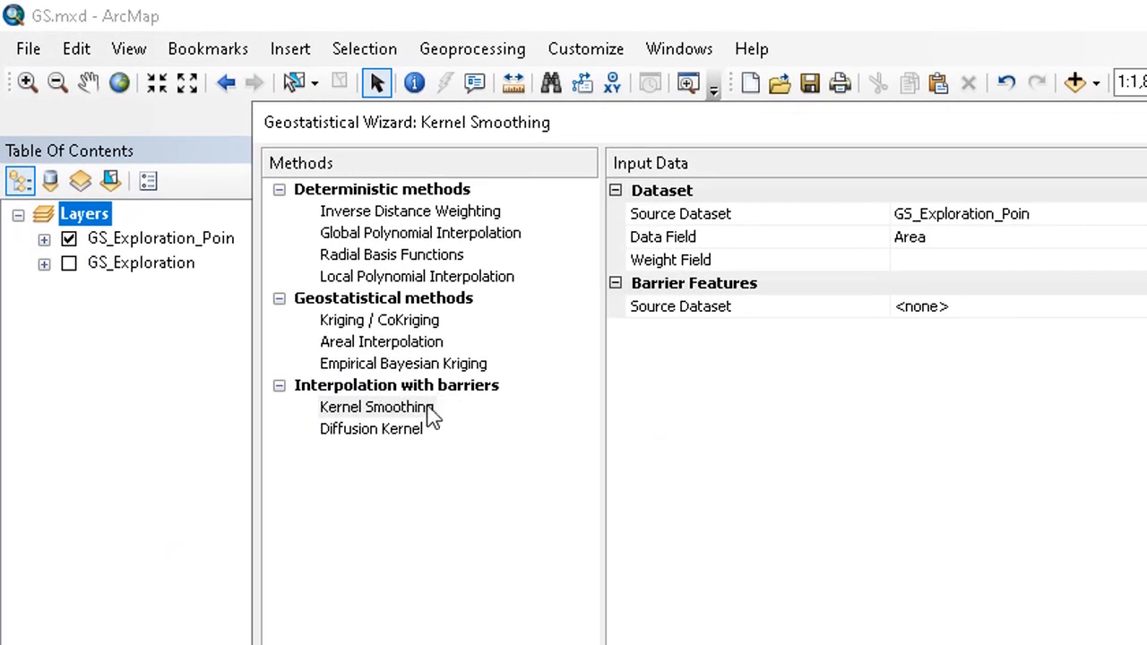
{"action": "left_click", "coordinate": [357, 351]}
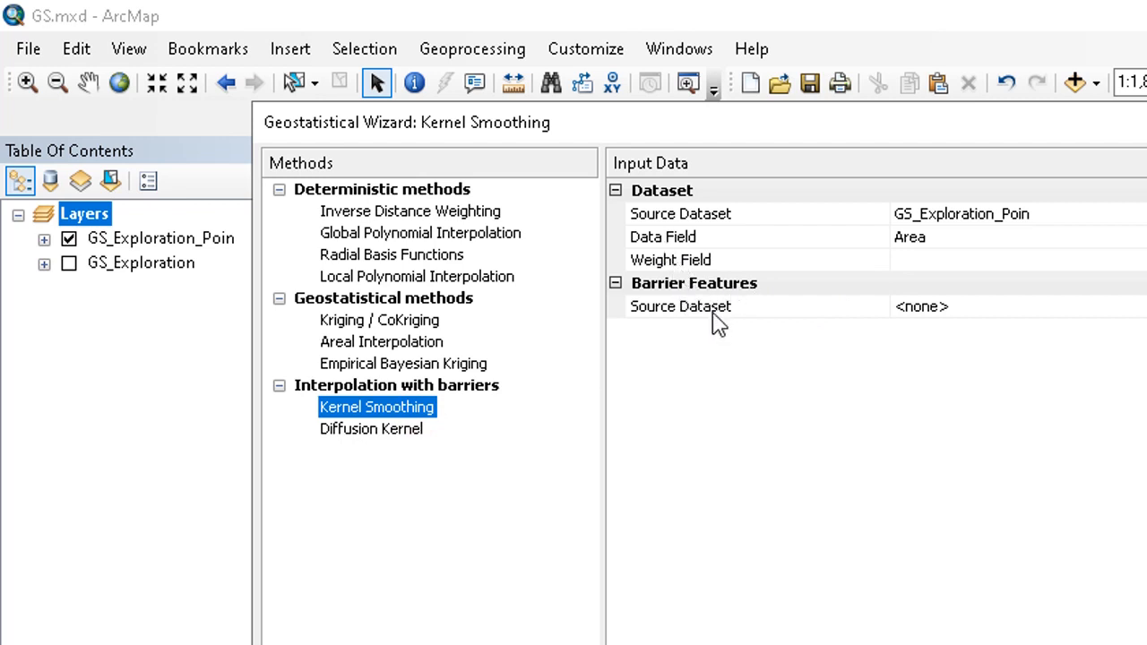
- Review the barrier features source dataset choices, leave it at <none>, and exit the wizard
{"action": "left_click", "coordinate": [1006, 307]}
{"action": "left_click", "coordinate": [1006, 307]}
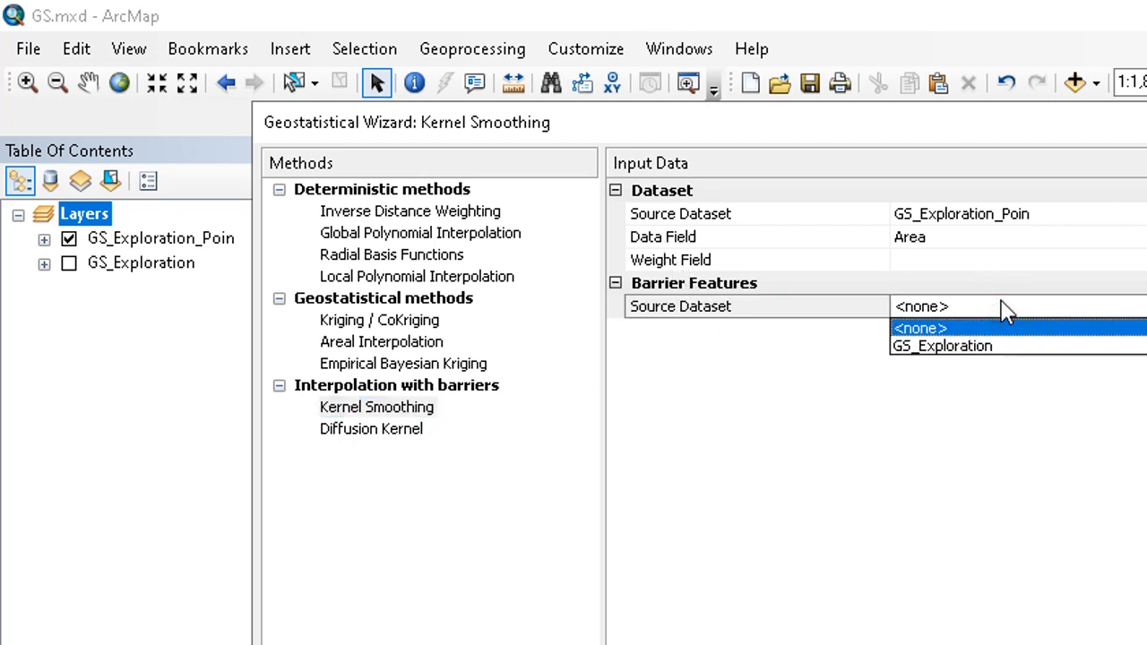
{"action": "left_click", "coordinate": [955, 435]}
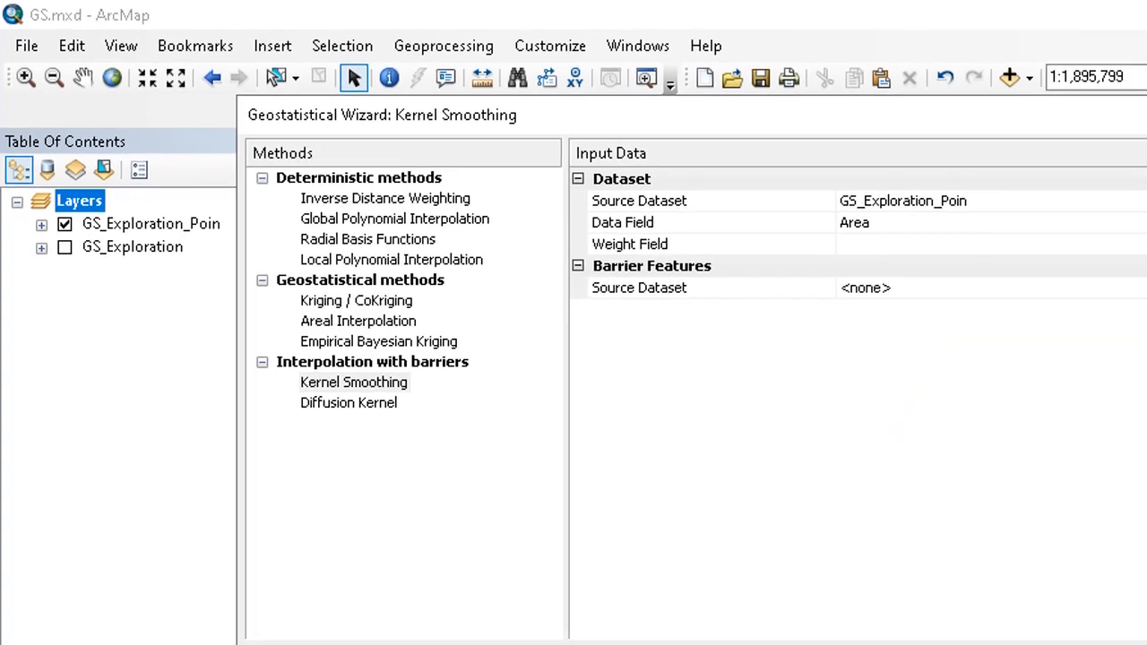
{"action": "left_click", "coordinate": [1037, 580]}
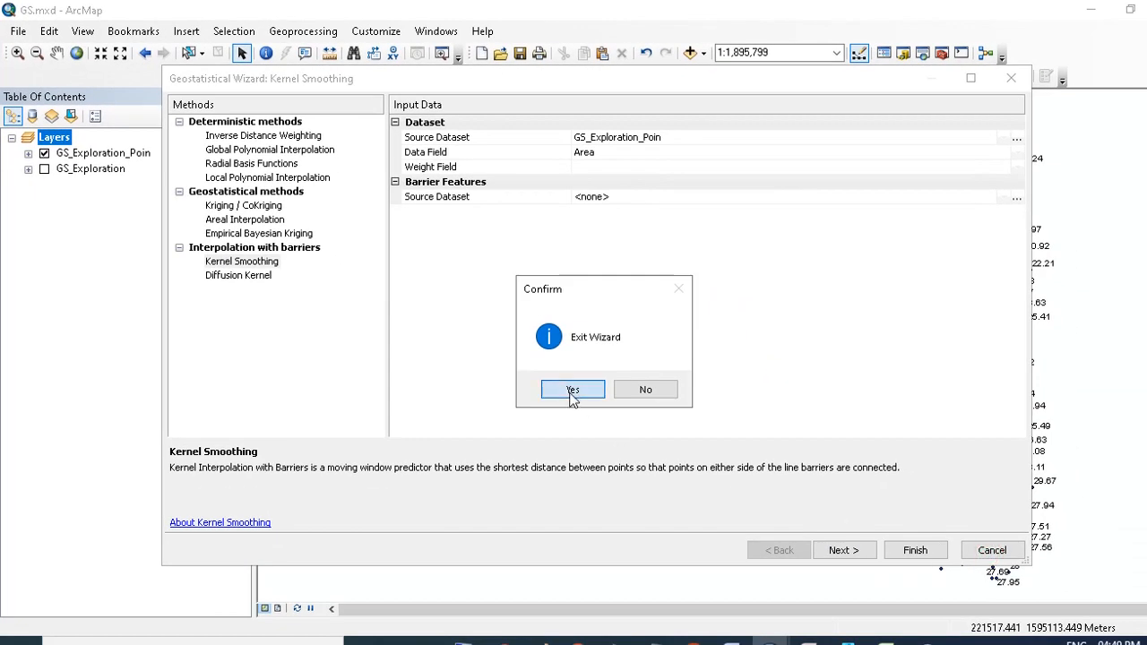
{"action": "left_click", "coordinate": [570, 390]}
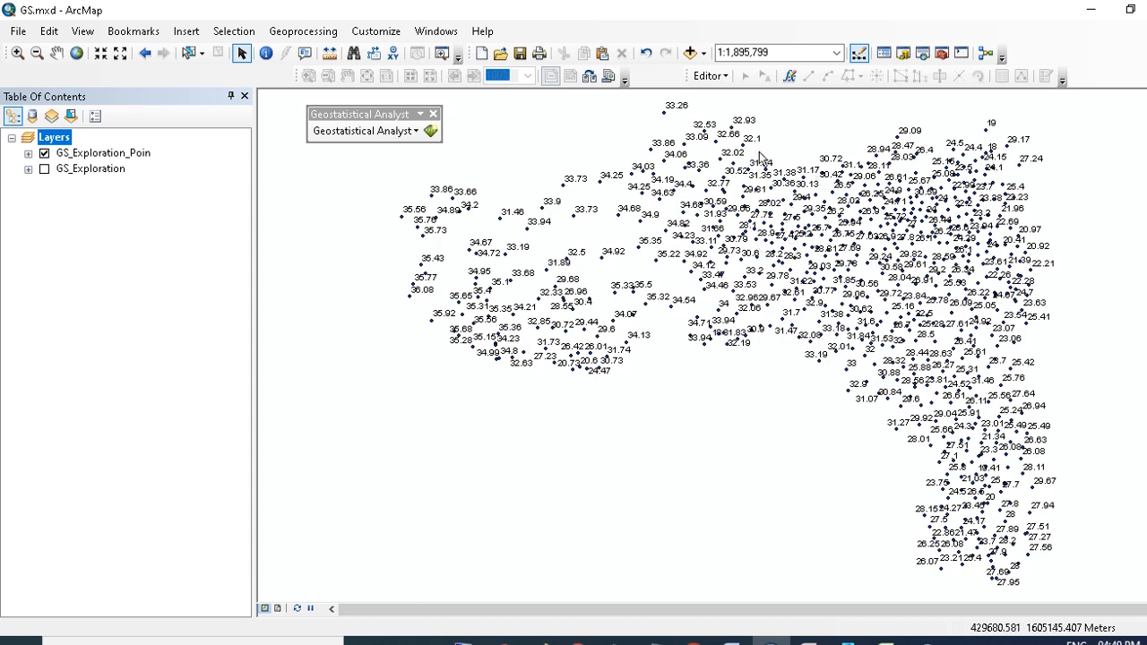
- Sketch a polyline graphic running from the lower-left edge of the dense point cluster northeast to its upper edge
{"action": "right_click", "coordinate": [688, 30]}
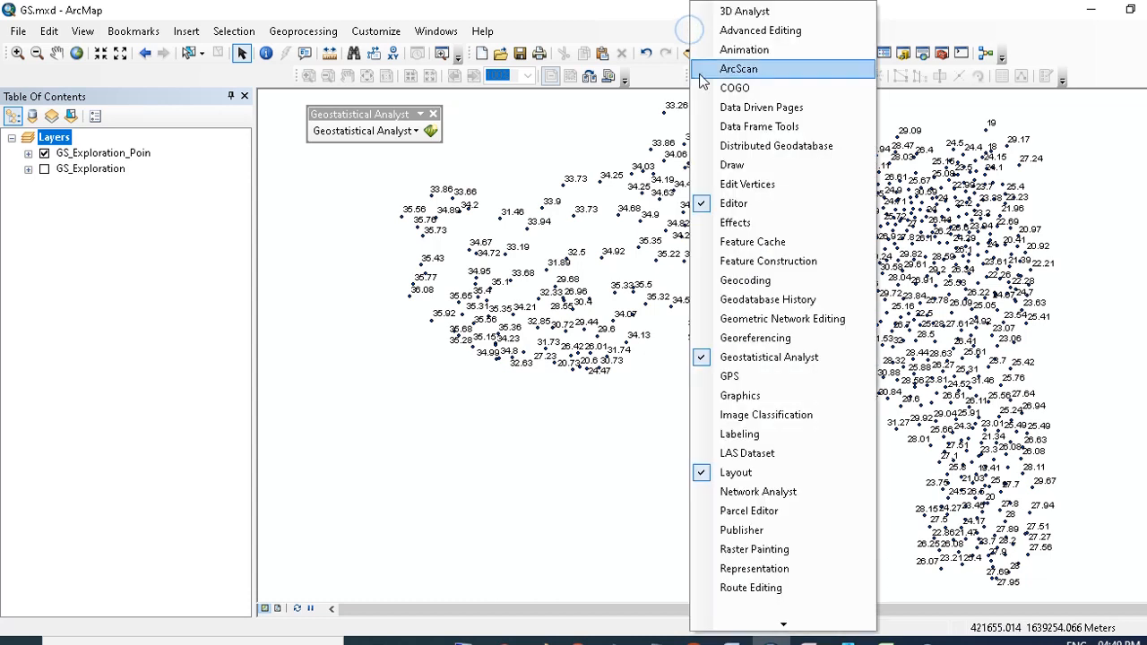
{"action": "left_click", "coordinate": [743, 165]}
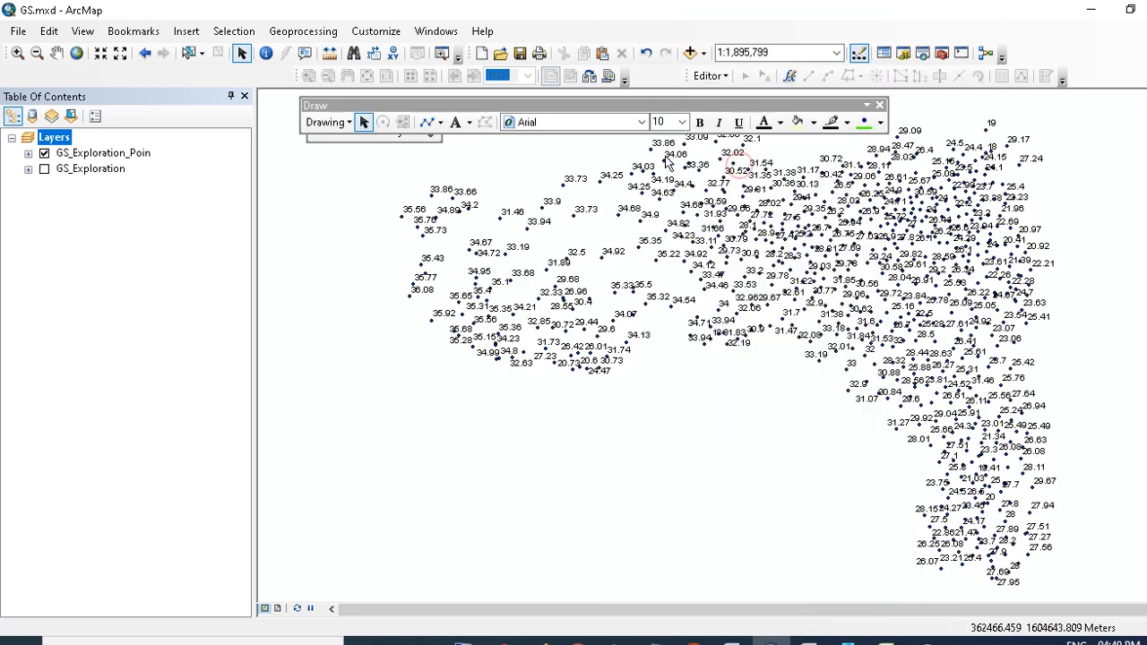
{"action": "left_click", "coordinate": [427, 123]}
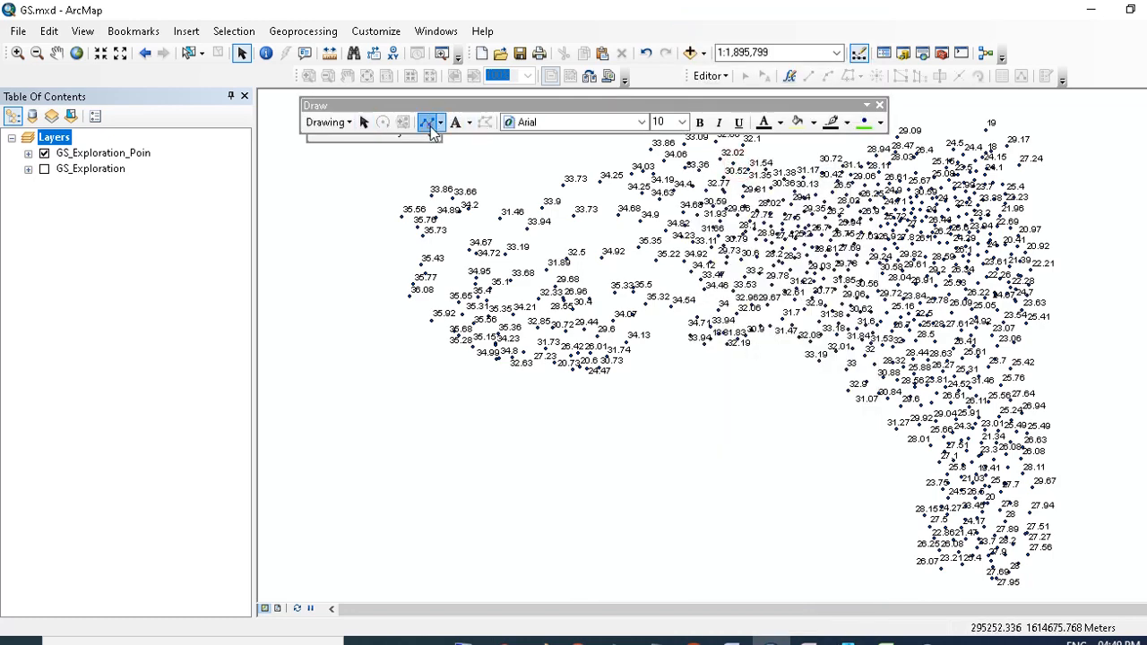
{"action": "left_click", "coordinate": [704, 341]}
{"action": "left_click", "coordinate": [822, 283]}
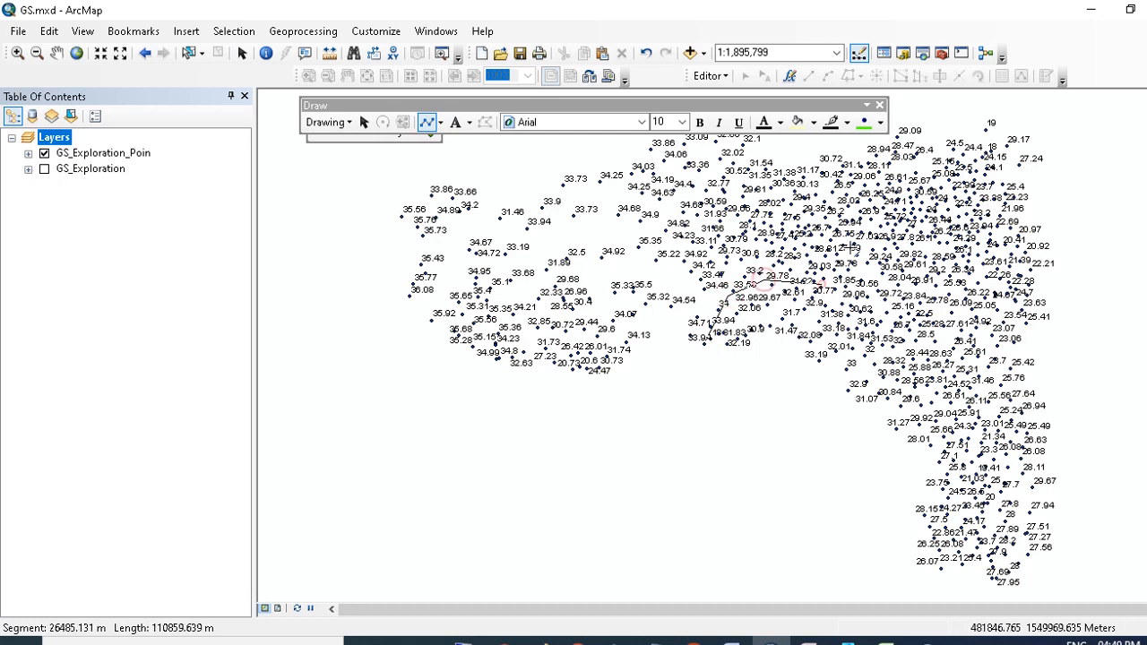
{"action": "left_click", "coordinate": [851, 246]}
{"action": "left_click", "coordinate": [872, 214]}
{"action": "left_click", "coordinate": [915, 213]}
{"action": "left_click", "coordinate": [942, 174]}
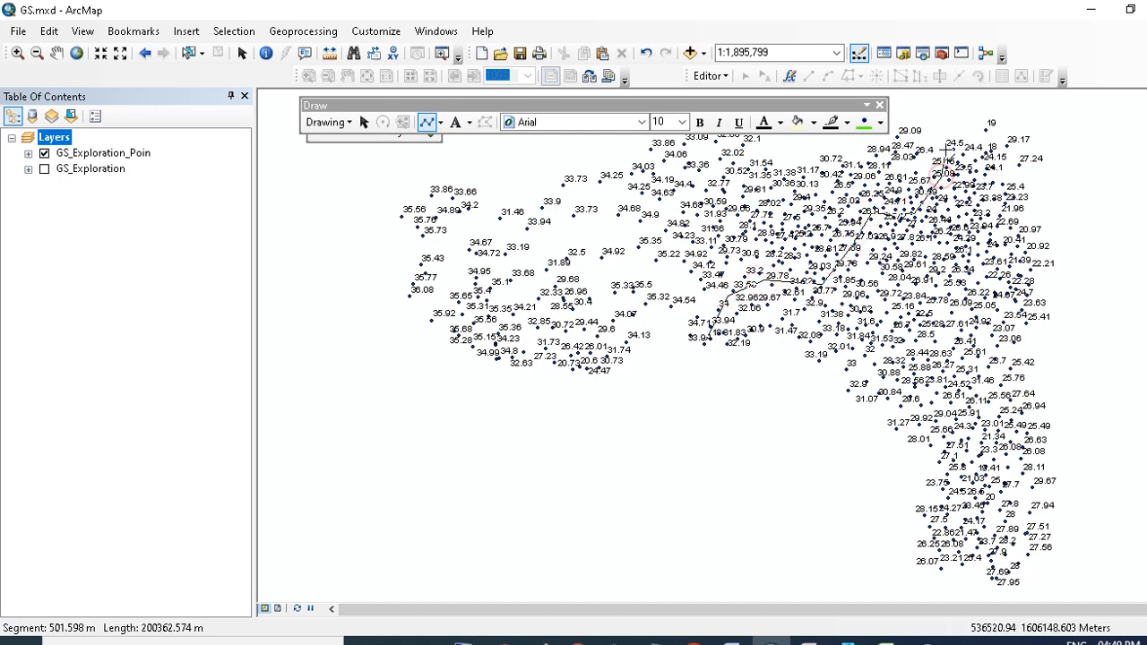
{"action": "double_click", "coordinate": [948, 137]}
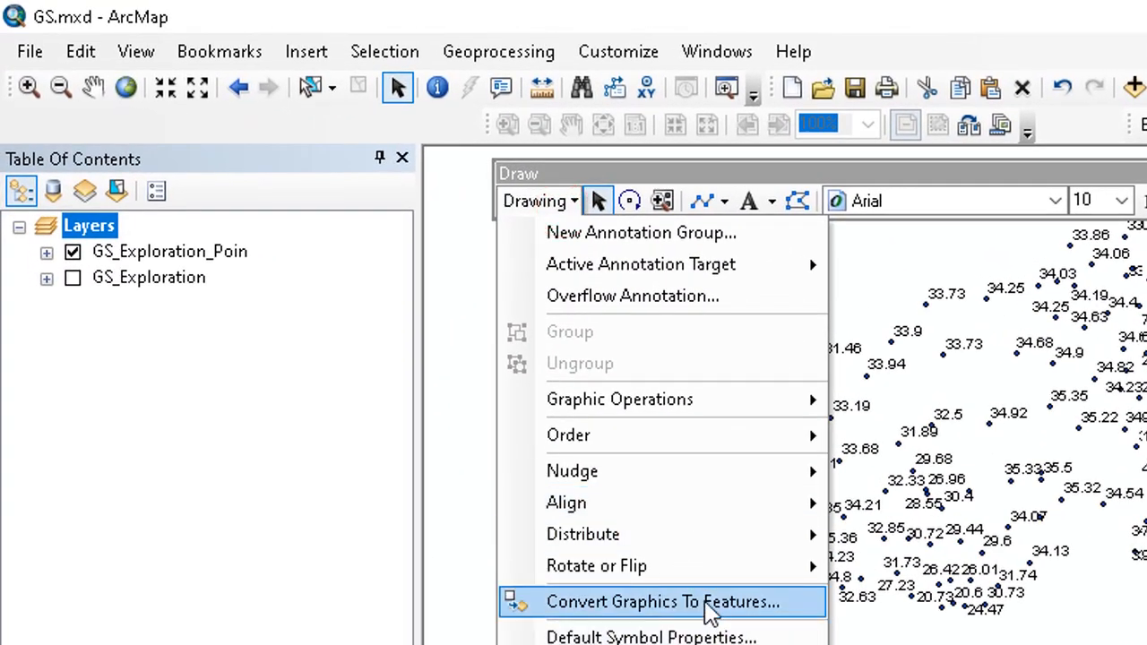
- Convert the selected line graphic to a shapefile named barrier.shp in the data frame's coordinate system and add it to the map
{"action": "left_click", "coordinate": [705, 603]}
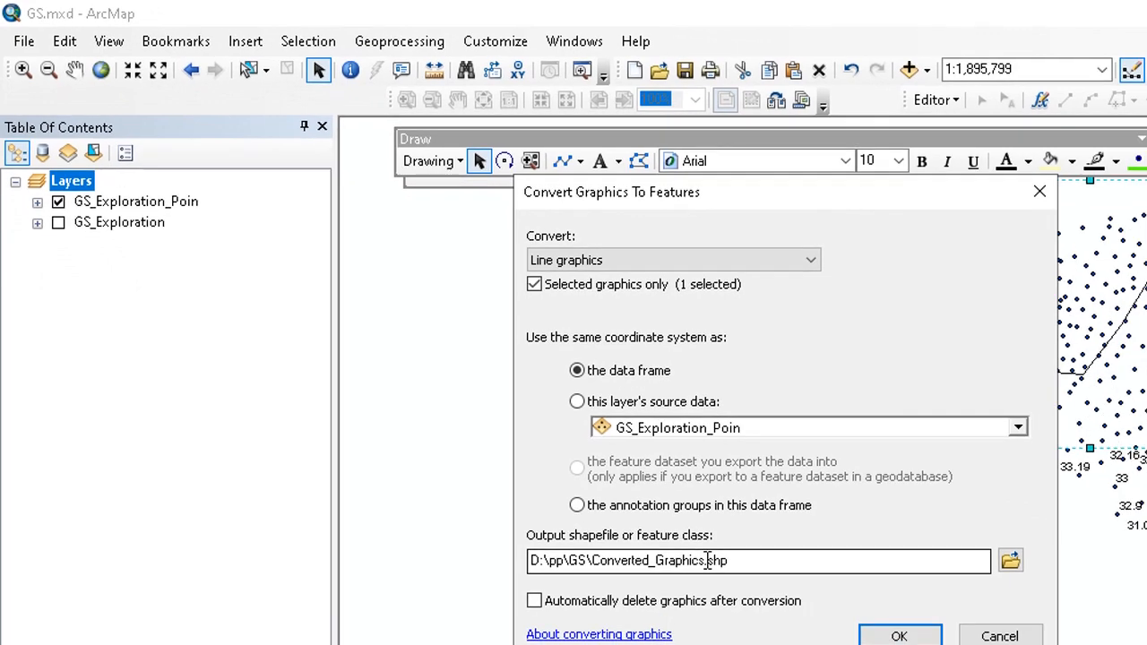
{"action": "left_click_drag", "start_coordinate": [705, 560], "coordinate": [591, 560]}
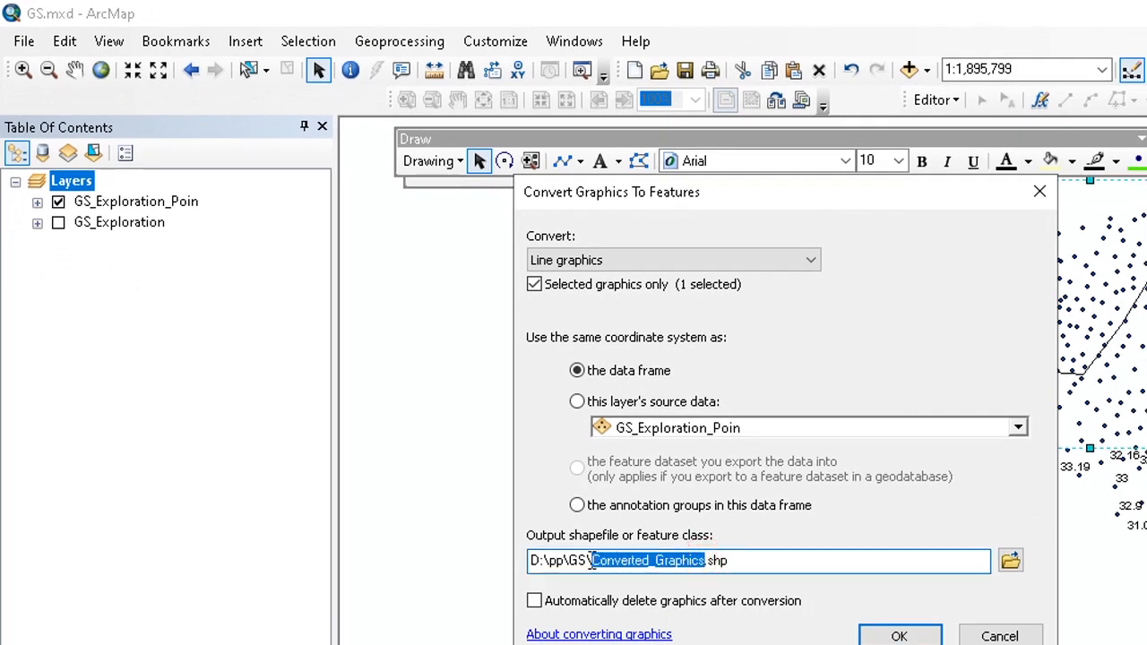
{"action": "type", "text": "ba"}
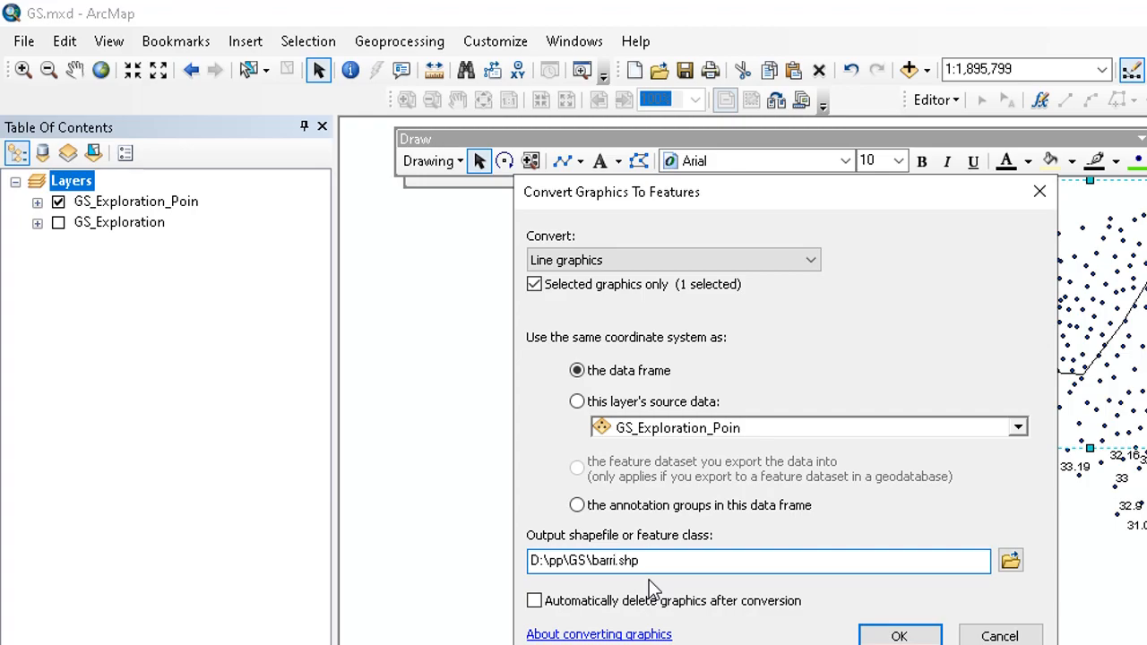
{"action": "type", "text": "rrier"}
{"action": "left_click", "coordinate": [865, 636]}
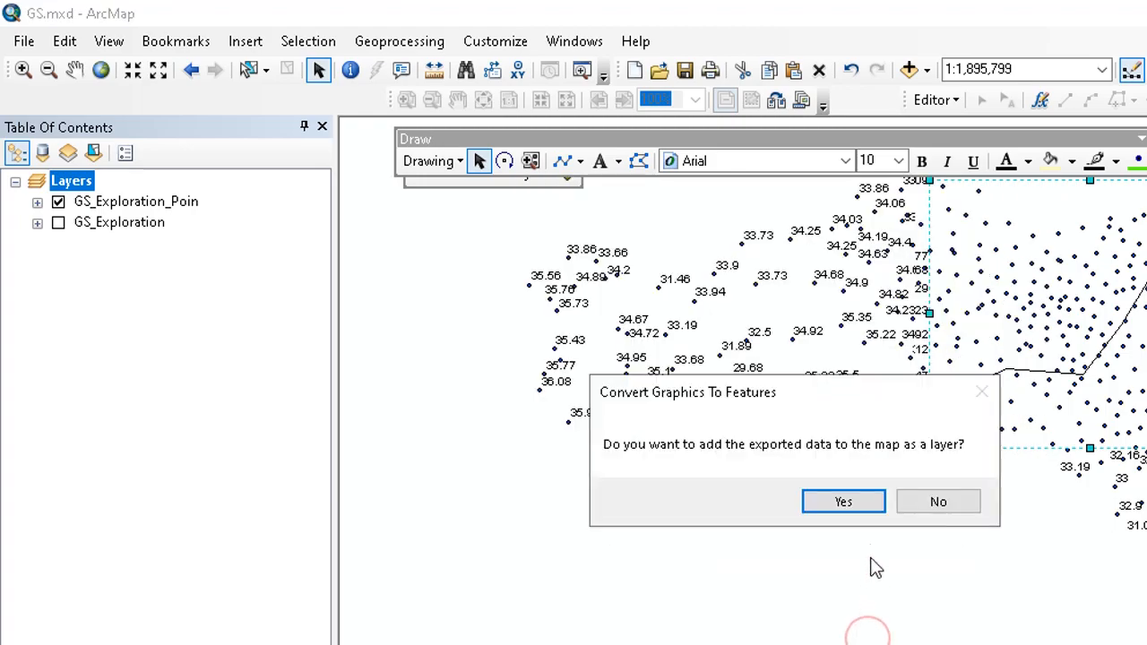
{"action": "left_click", "coordinate": [868, 505]}
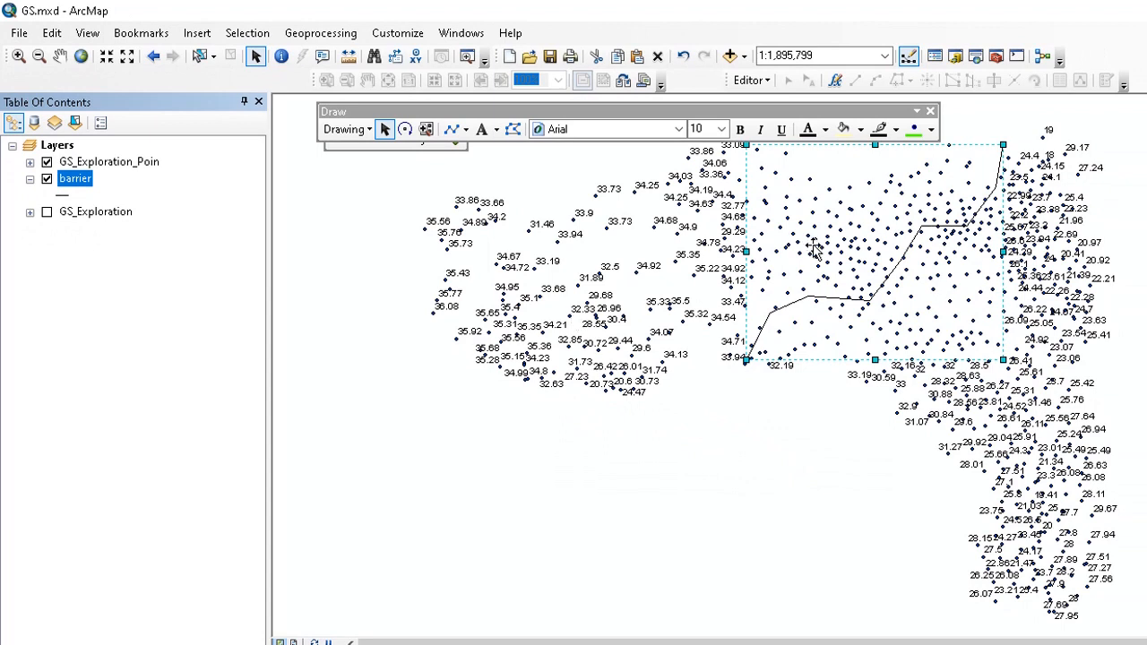
- Symbolize the barrier layer as a red line with a width of 2
{"action": "left_click", "coordinate": [826, 339]}
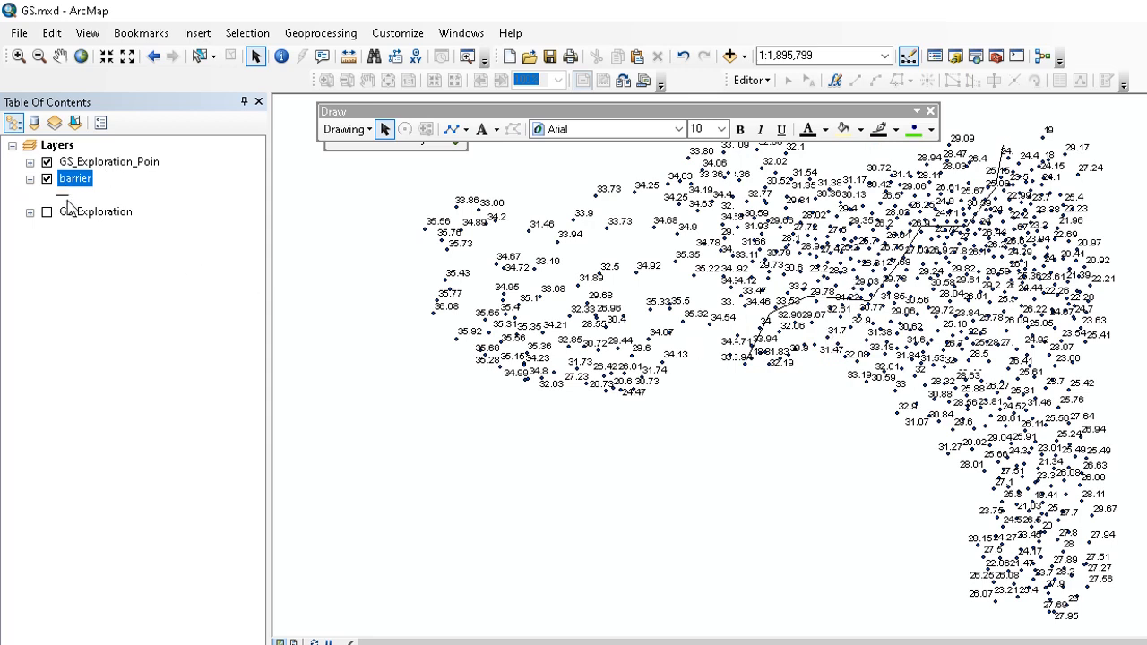
{"action": "left_click", "coordinate": [62, 196]}
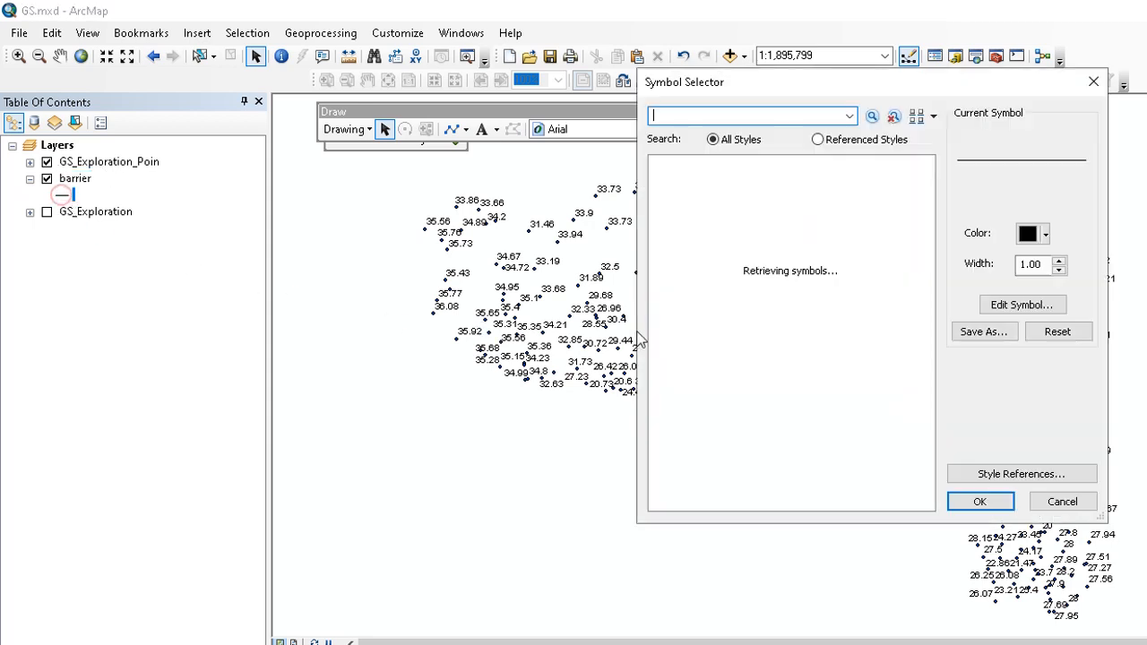
{"action": "left_click", "coordinate": [1059, 261]}
{"action": "left_click", "coordinate": [1045, 234]}
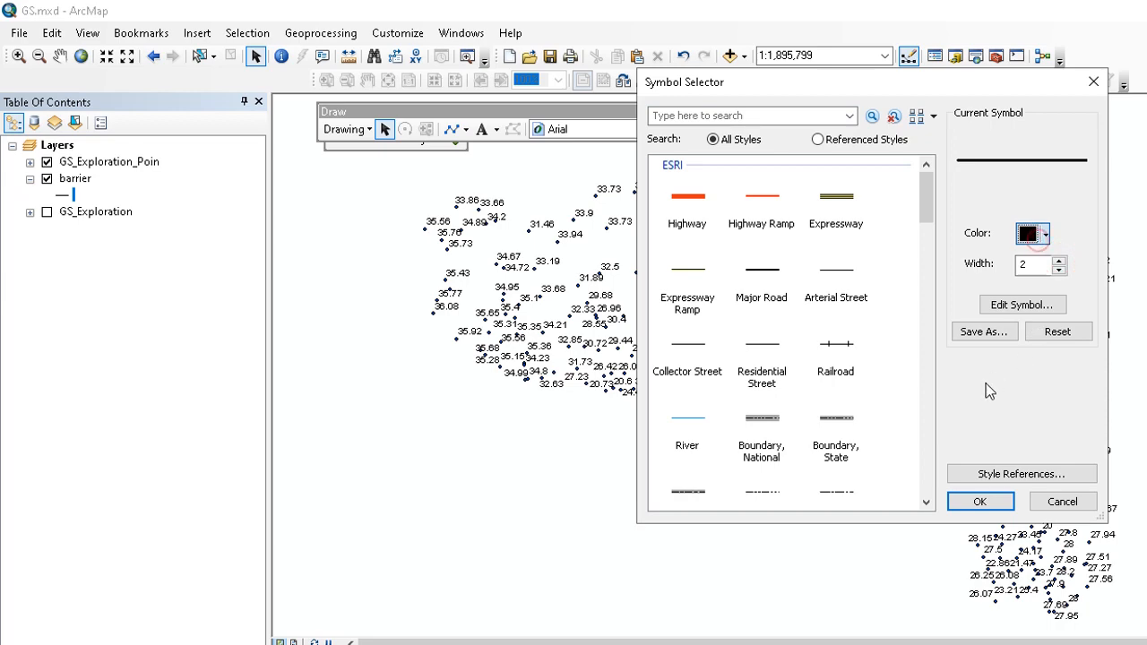
{"action": "left_click", "coordinate": [873, 316]}
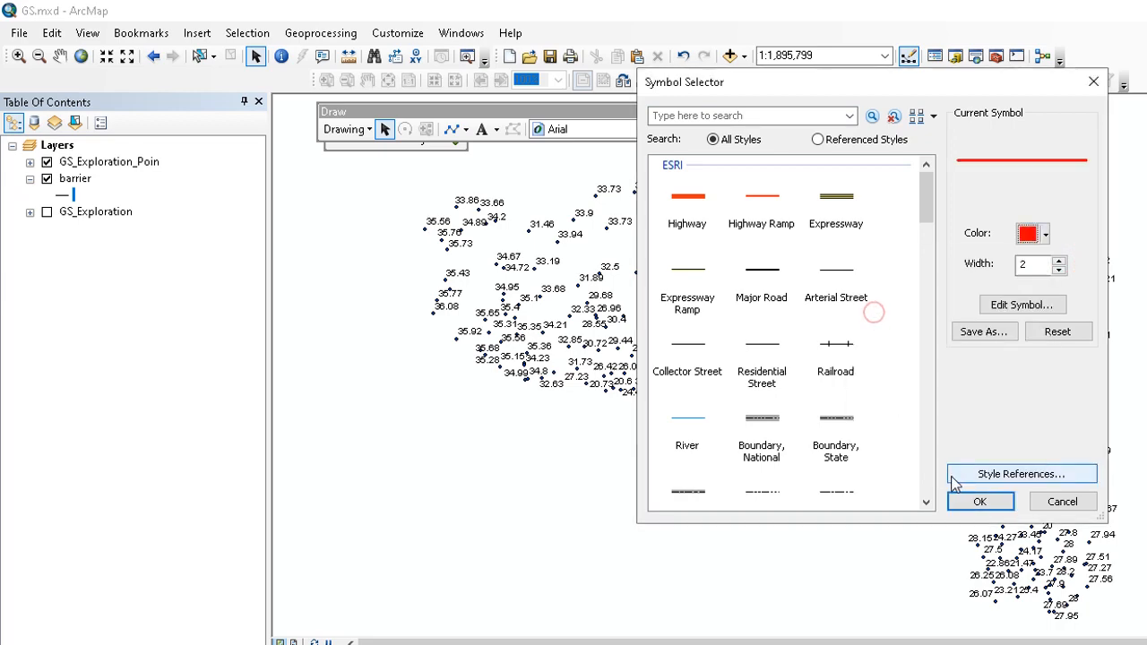
{"action": "left_click", "coordinate": [979, 501]}
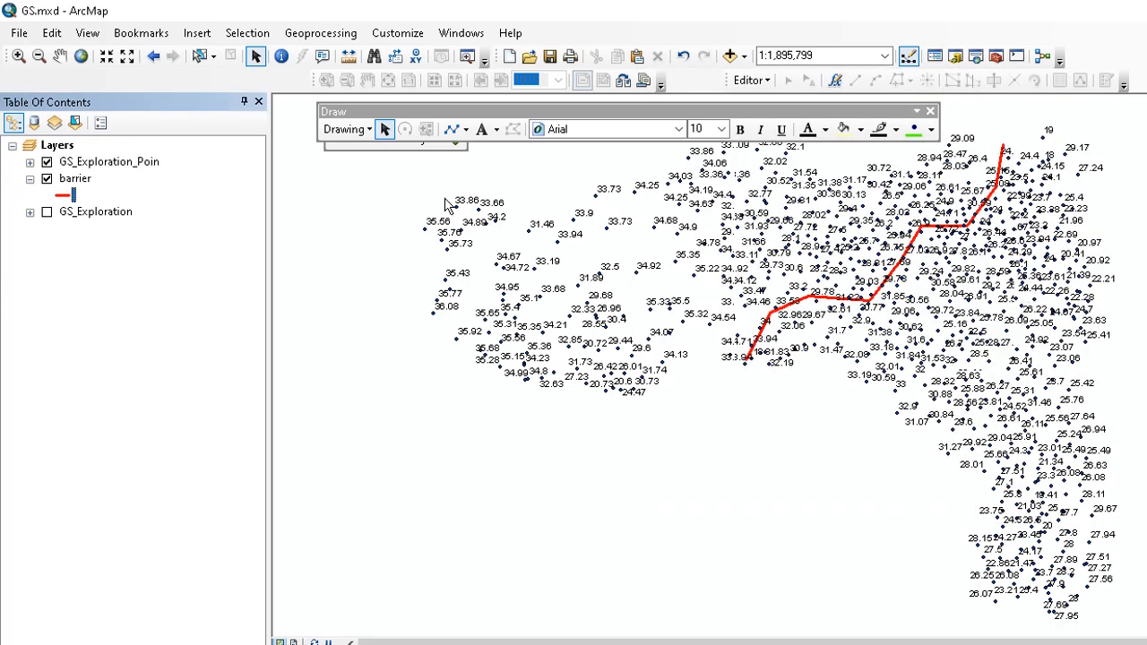
- Examine the barrier line's course through the labelled exploration points
{"action": "left_click", "coordinate": [59, 56]}
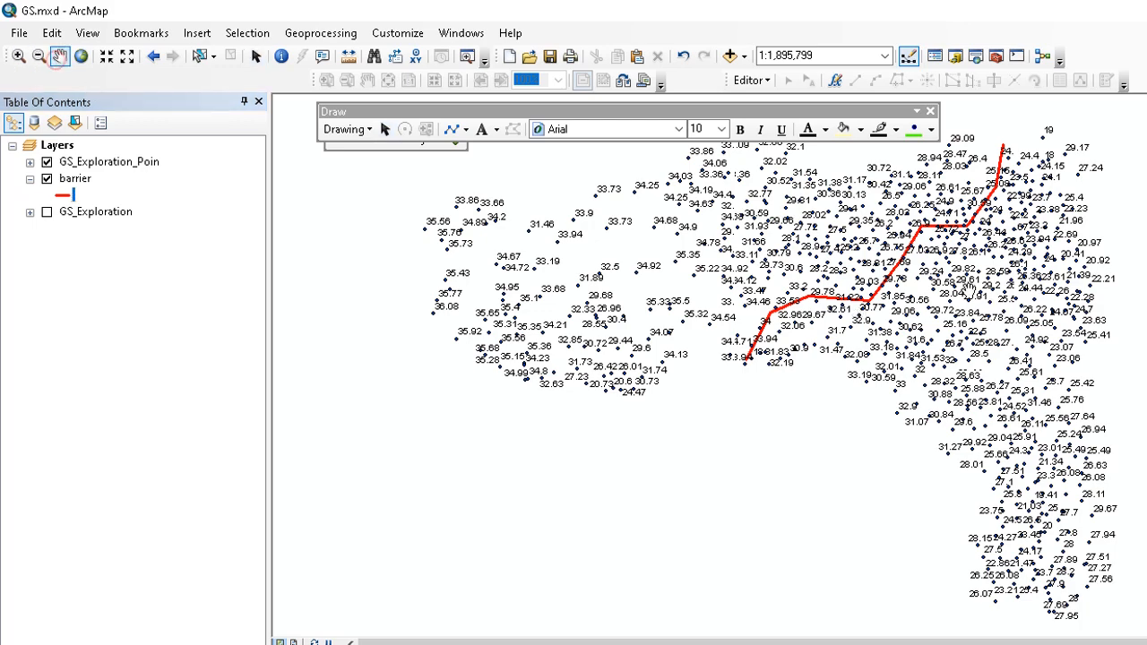
{"action": "left_click_drag", "start_coordinate": [929, 305], "coordinate": [922, 306]}
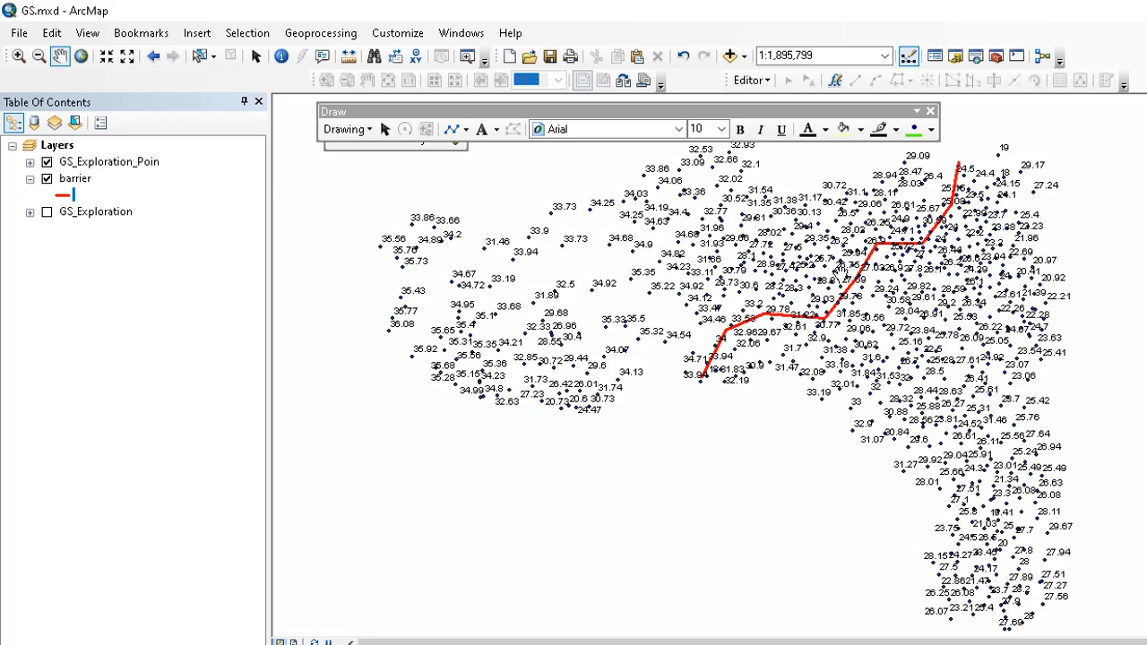
{"action": "left_click_drag", "start_coordinate": [861, 262], "coordinate": [835, 265]}
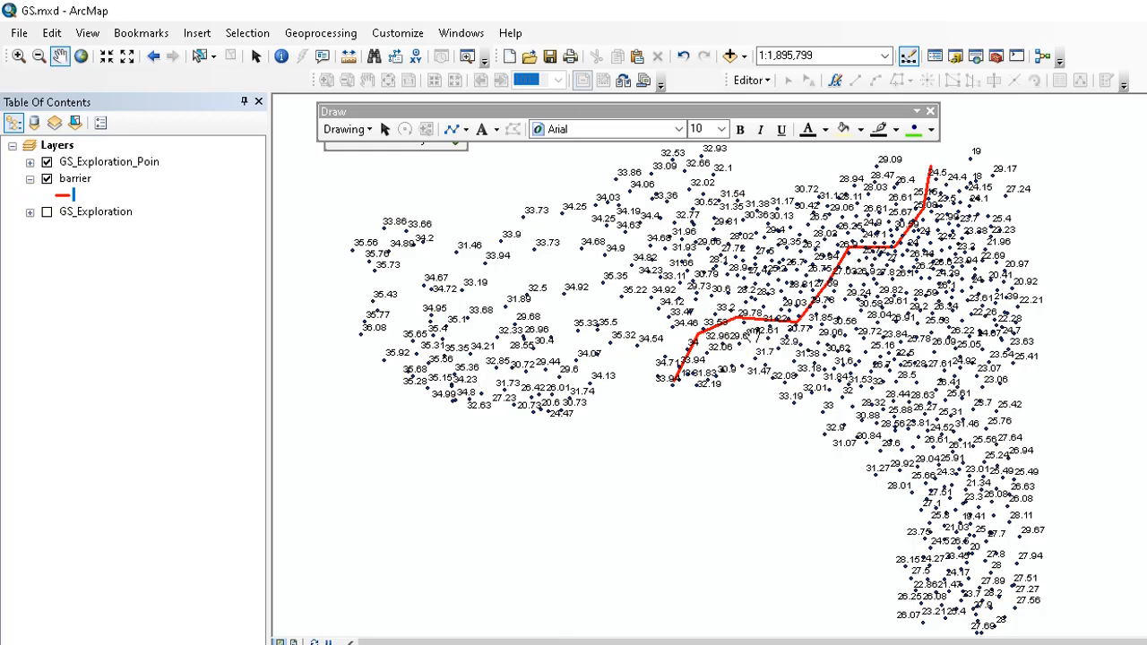
{"action": "scroll", "coordinate": [755, 316], "scroll_direction": "up", "scroll_amount": 4}
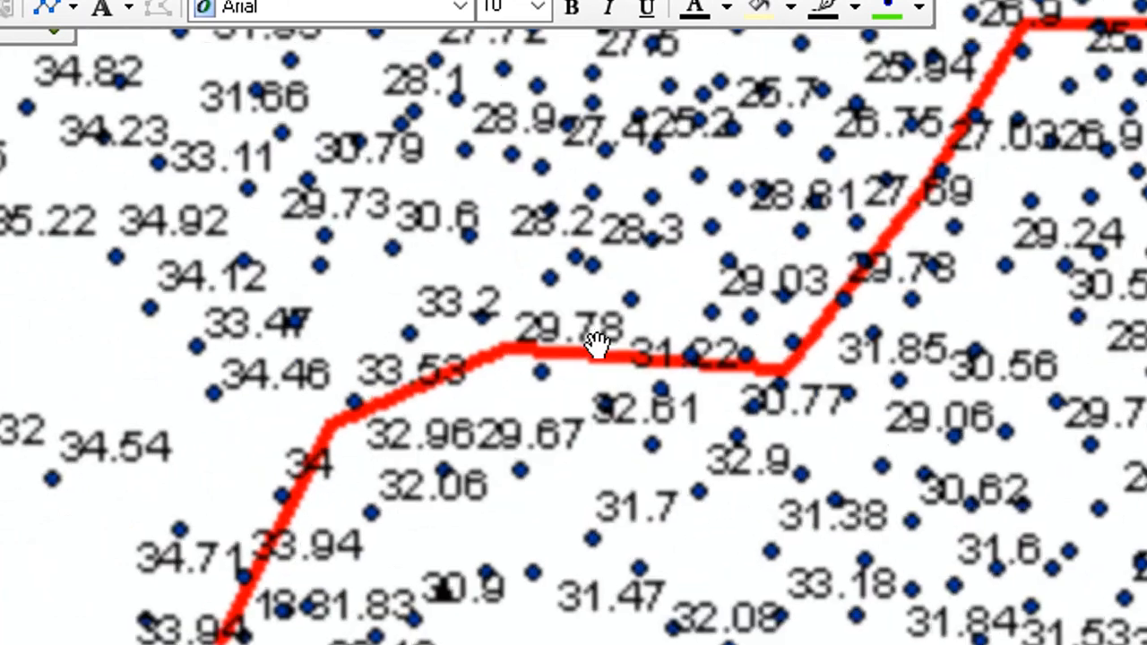
{"action": "scroll", "coordinate": [595, 345], "scroll_direction": "up", "scroll_amount": 1}
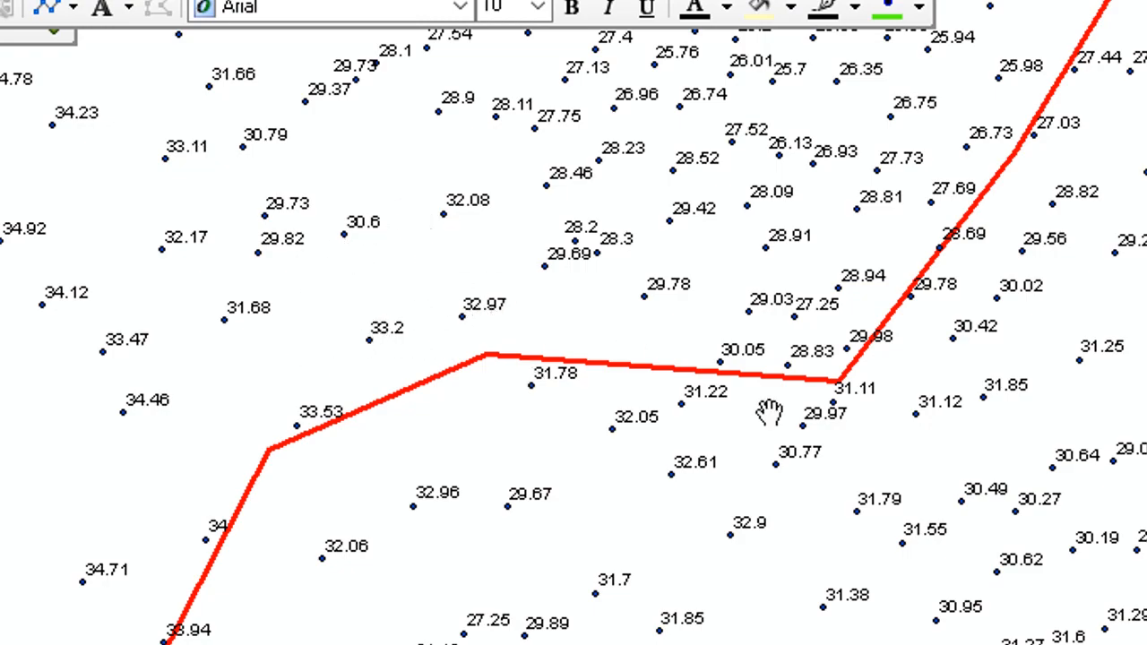
{"action": "scroll", "coordinate": [793, 417], "scroll_direction": "down", "scroll_amount": 1}
{"action": "scroll", "coordinate": [782, 421], "scroll_direction": "down", "scroll_amount": 1}
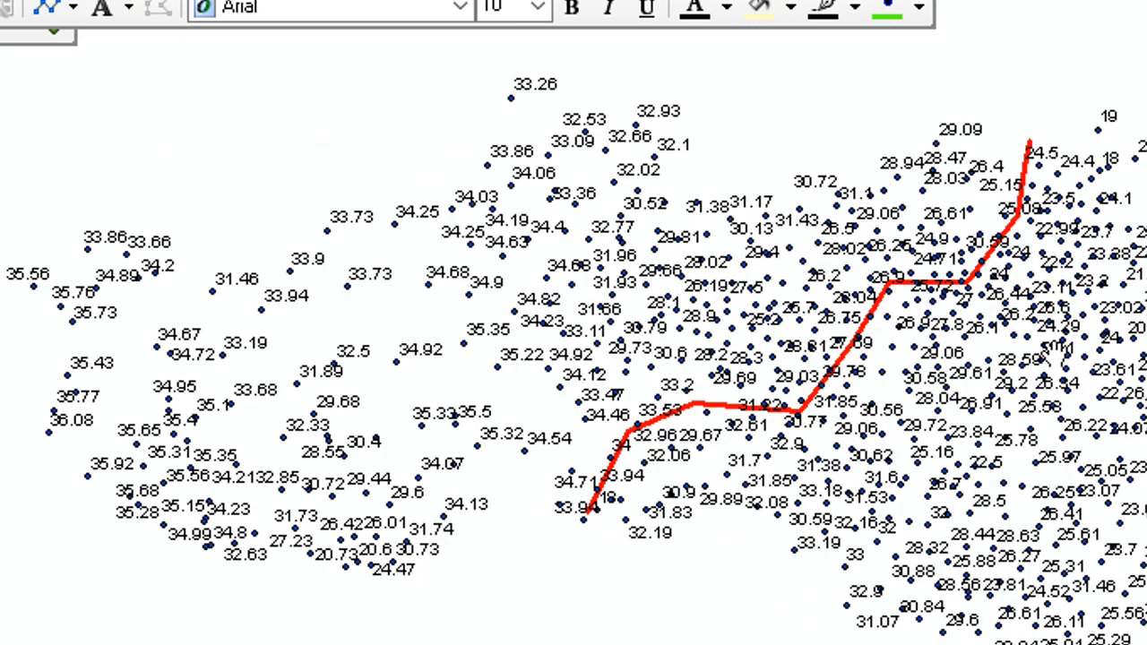
{"action": "left_click_drag", "start_coordinate": [1037, 346], "coordinate": [963, 320]}
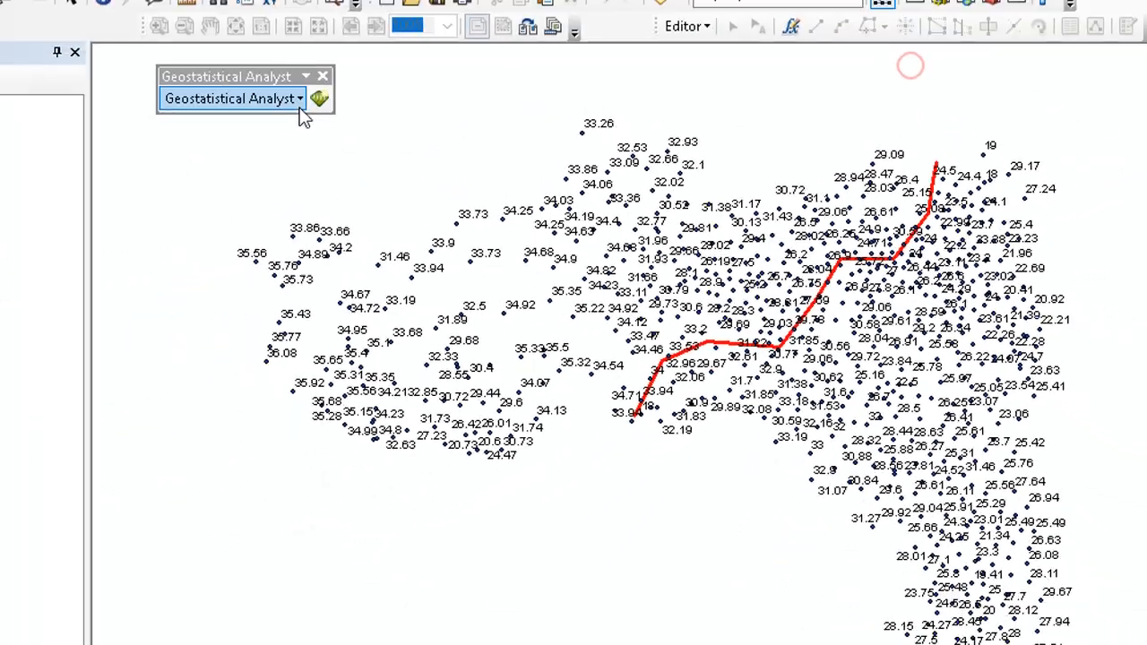
- Open the Kernel Smoothing wizard with barrier as the barrier features source dataset and Temp as the data field
{"action": "left_click", "coordinate": [299, 100]}
{"action": "left_click", "coordinate": [304, 143]}
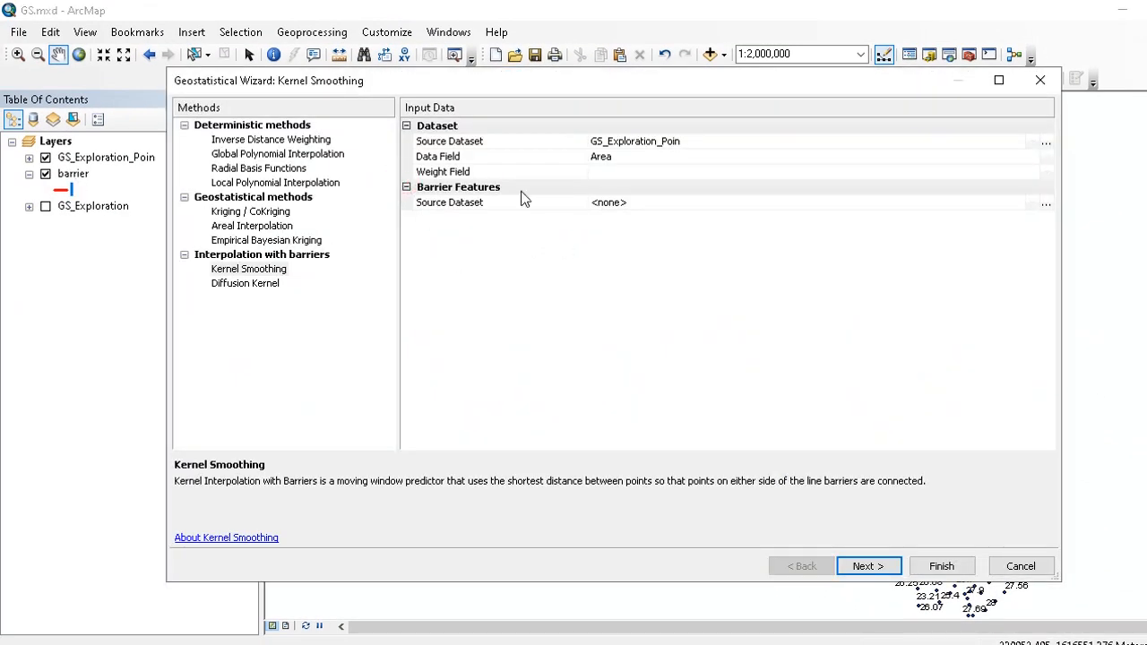
{"action": "left_click", "coordinate": [661, 203]}
{"action": "left_click", "coordinate": [642, 203]}
{"action": "left_click", "coordinate": [613, 232]}
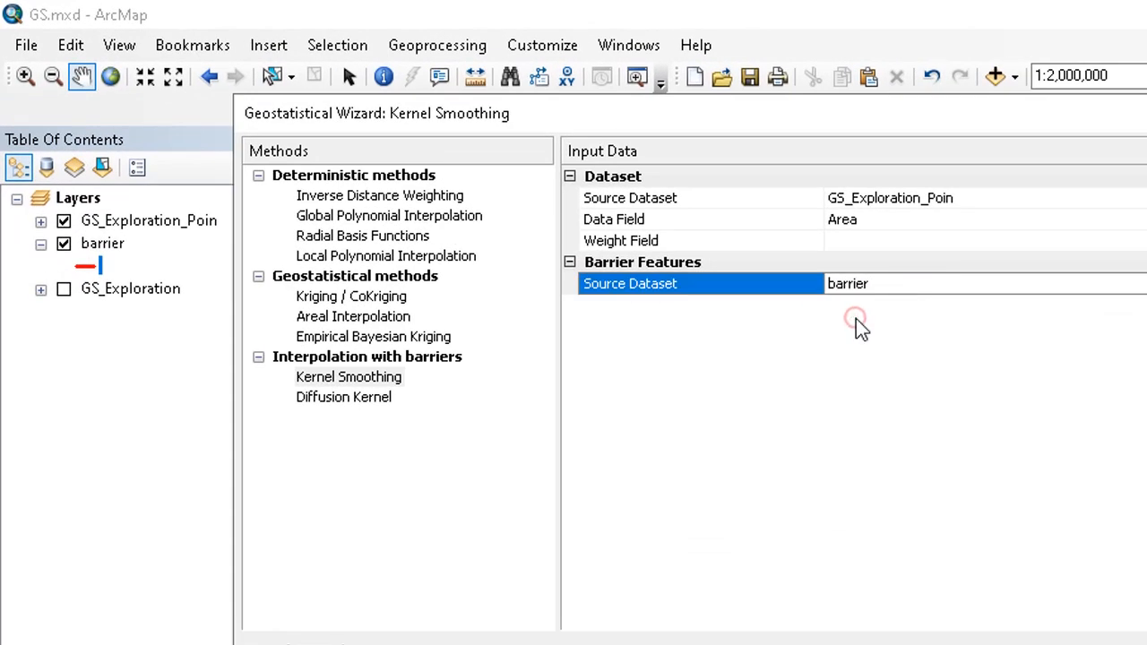
{"action": "left_click", "coordinate": [903, 221]}
{"action": "left_click", "coordinate": [894, 218]}
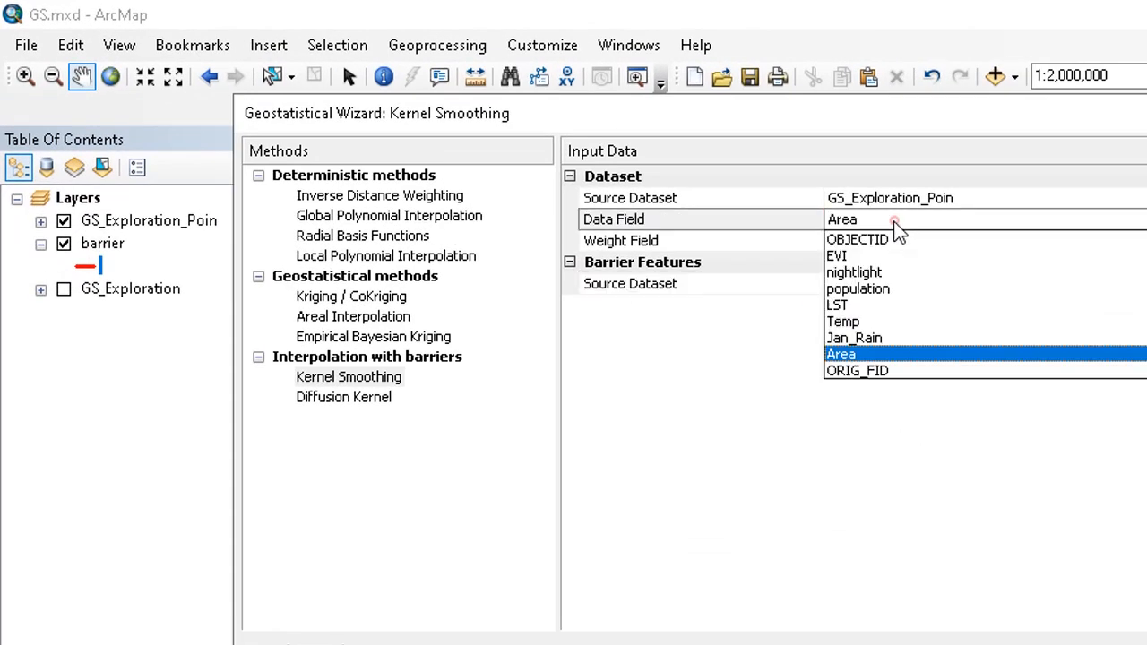
{"action": "left_click", "coordinate": [844, 321]}
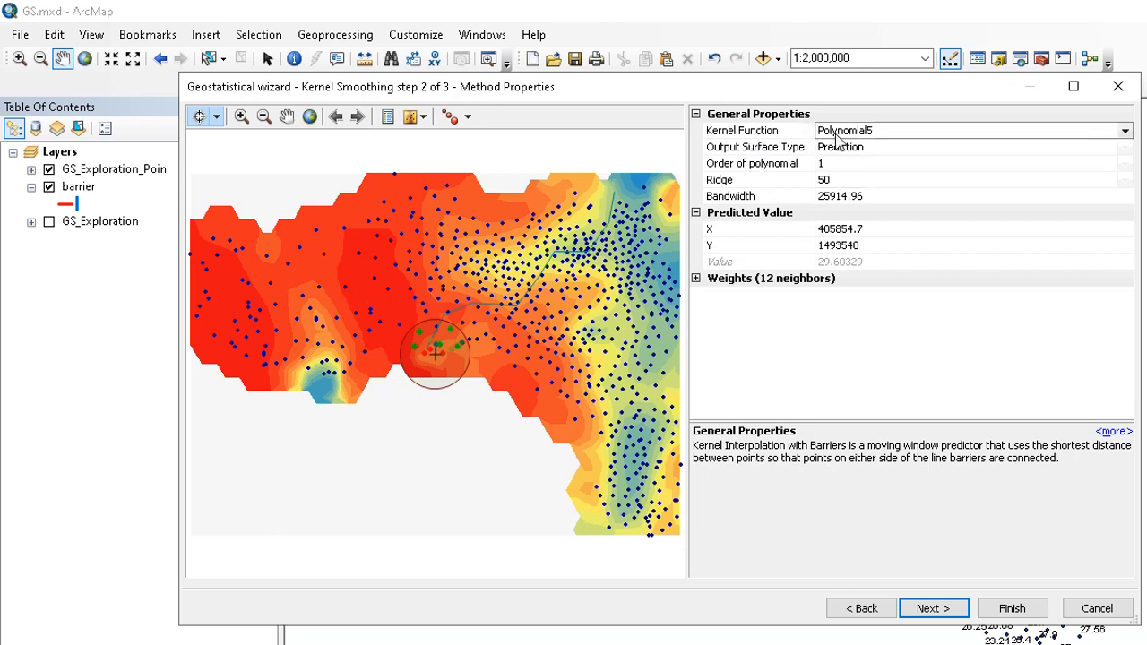
- Review the Kernel Function and Output Surface Type choices, keeping Polynomial5 and Prediction
{"action": "left_click", "coordinate": [885, 133]}
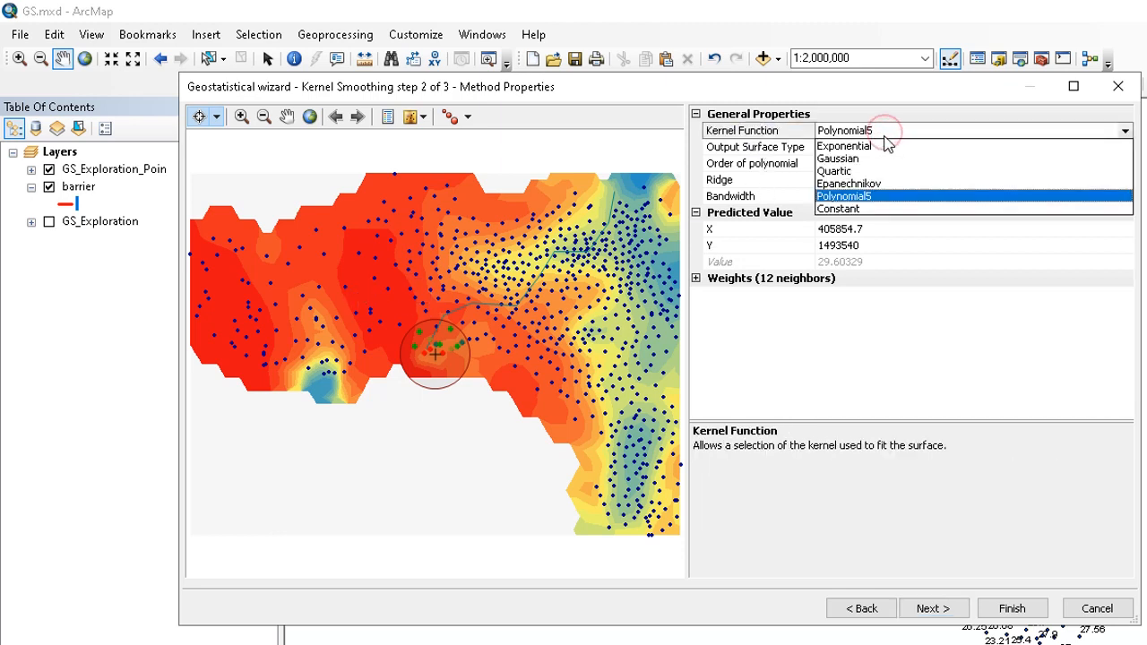
{"action": "left_click", "coordinate": [885, 133]}
{"action": "left_click", "coordinate": [885, 132]}
{"action": "left_click", "coordinate": [795, 350]}
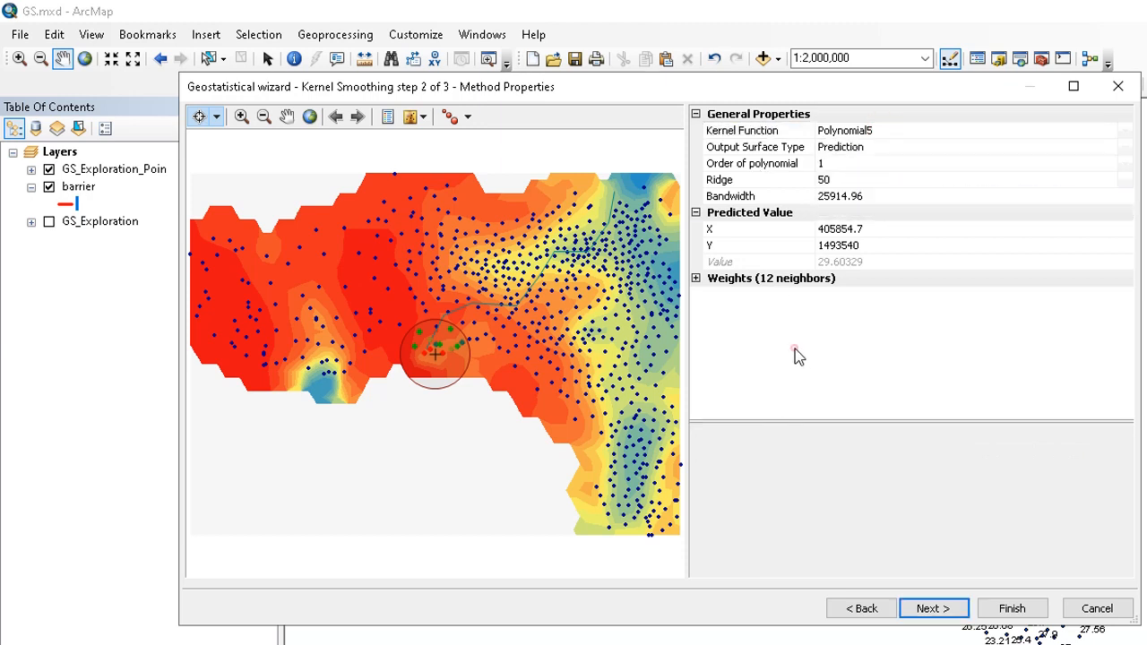
{"action": "left_click", "coordinate": [853, 149]}
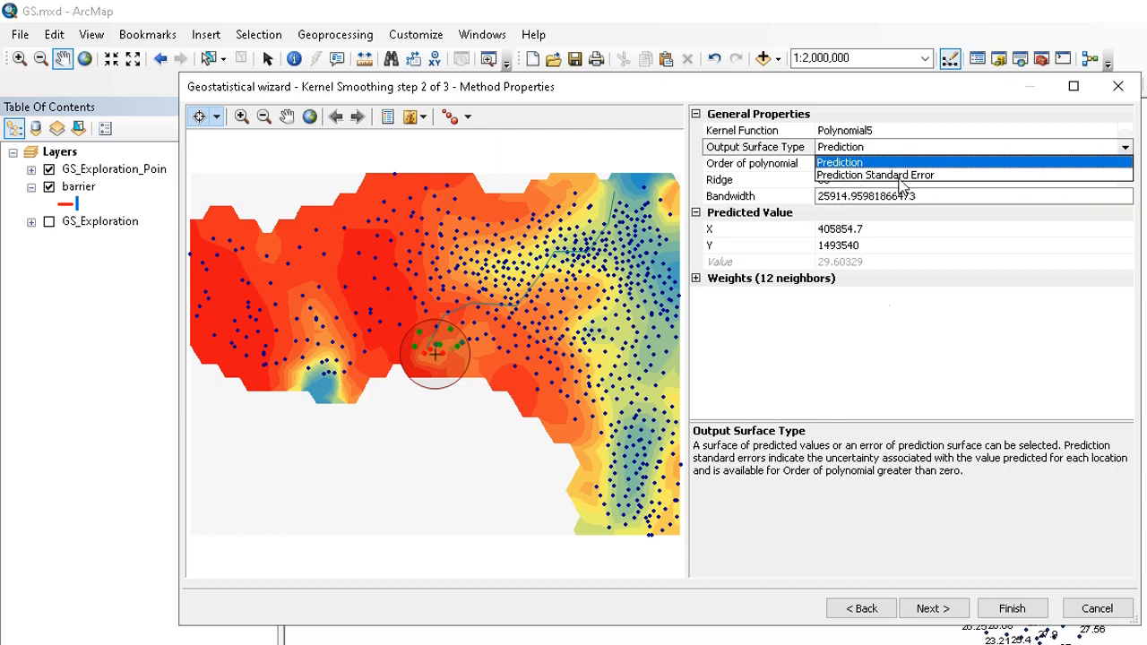
{"action": "left_click", "coordinate": [889, 344]}
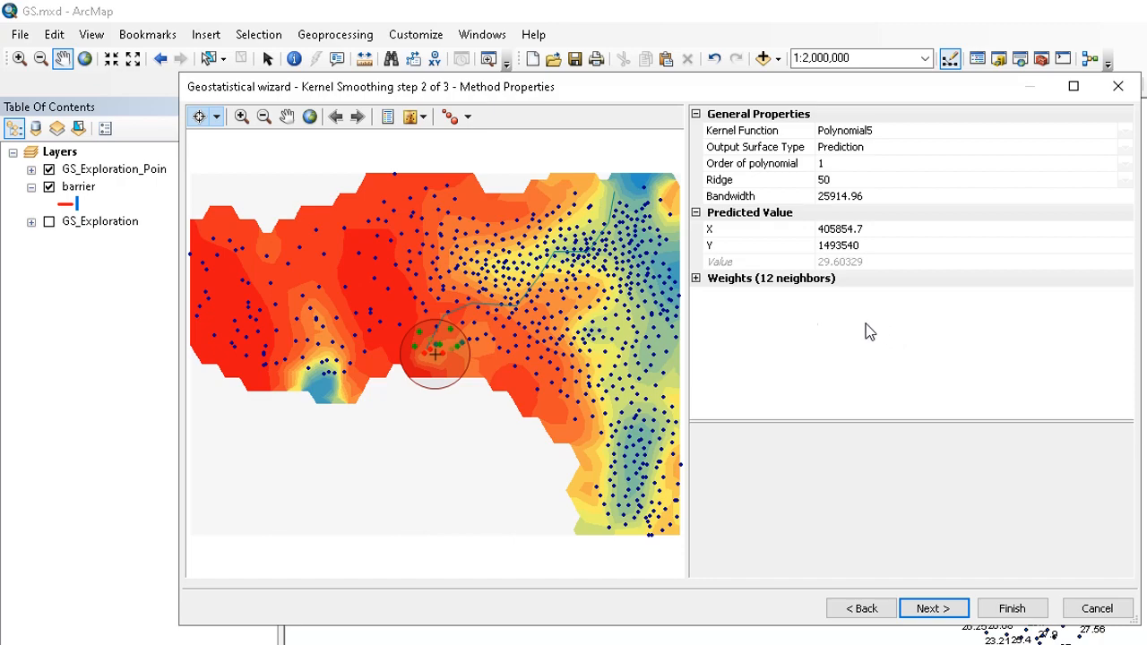
- Expand the neighbor weights list and set a prediction location beside the barrier, zooming the preview around it
{"action": "left_click", "coordinate": [696, 278]}
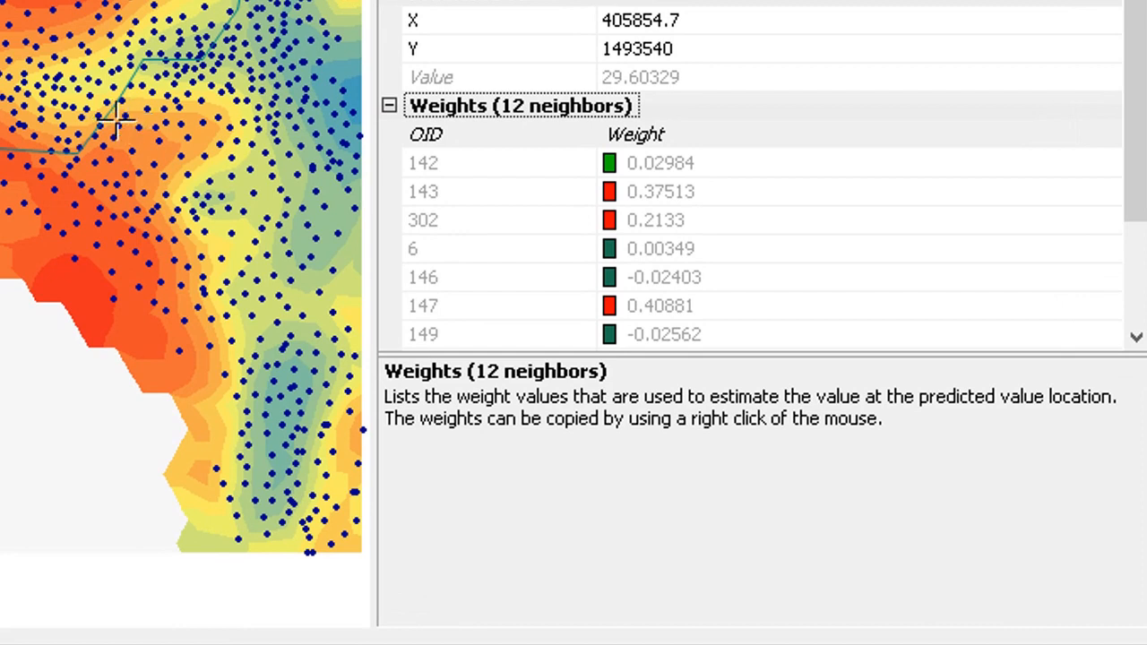
{"action": "left_click", "coordinate": [116, 117]}
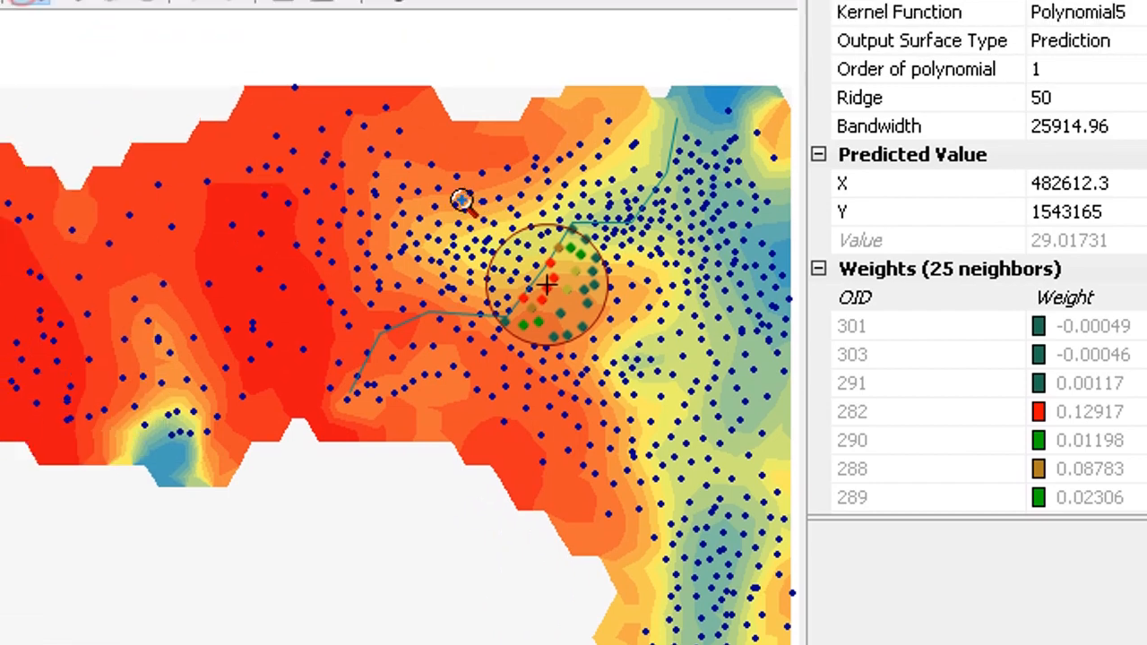
{"action": "left_click_drag", "start_coordinate": [635, 256], "coordinate": [865, 500]}
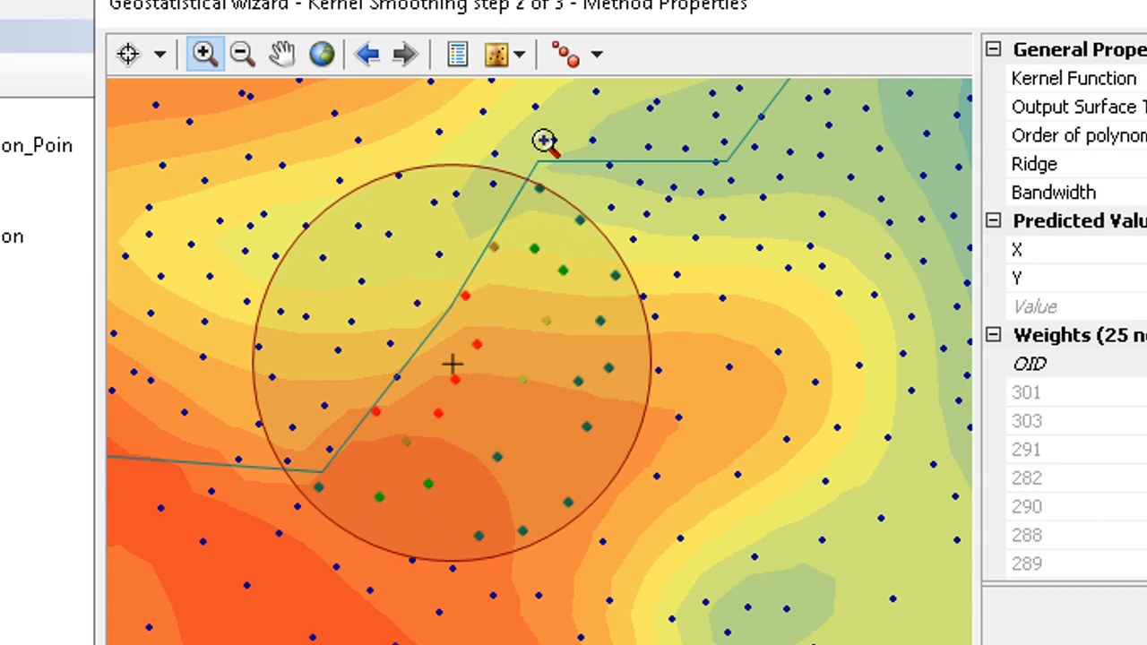
- Toggle the preview's surface and dataset layers off and back on to inspect the weighted neighbors against the barrier
{"action": "left_click", "coordinate": [524, 57]}
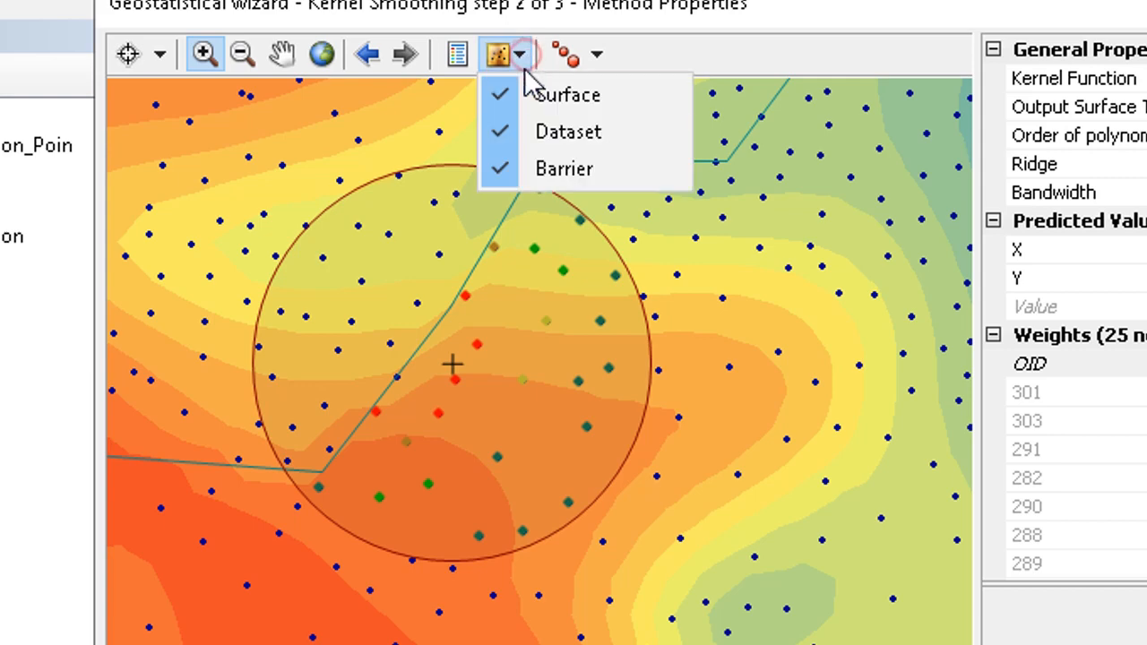
{"action": "left_click", "coordinate": [530, 94]}
{"action": "left_click", "coordinate": [521, 56]}
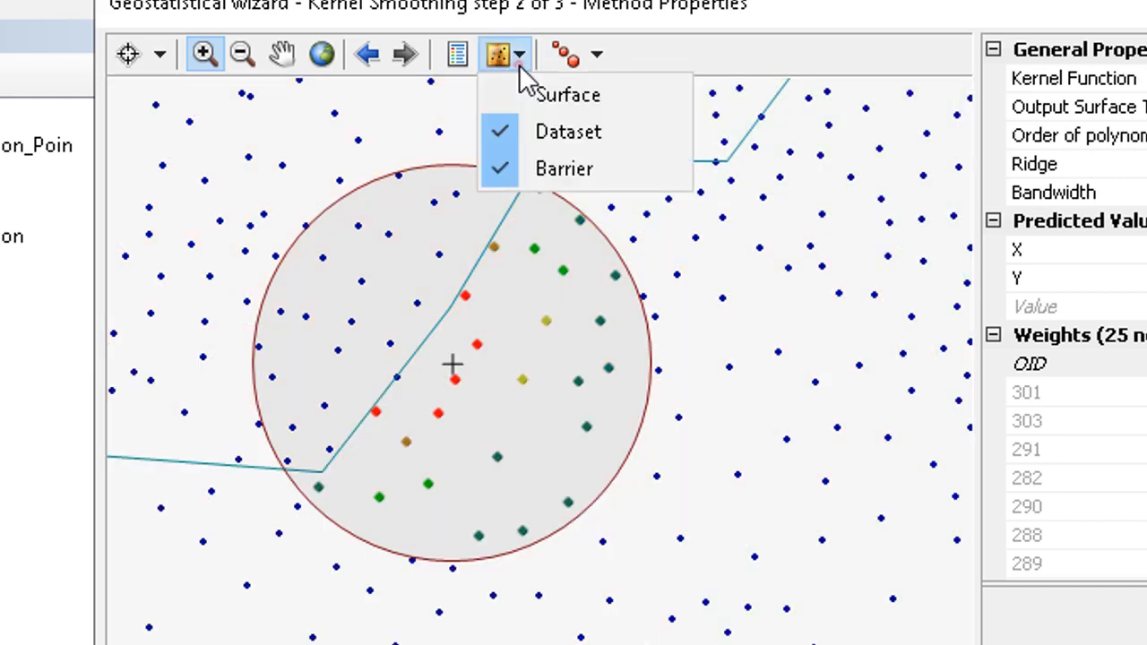
{"action": "left_click", "coordinate": [522, 141]}
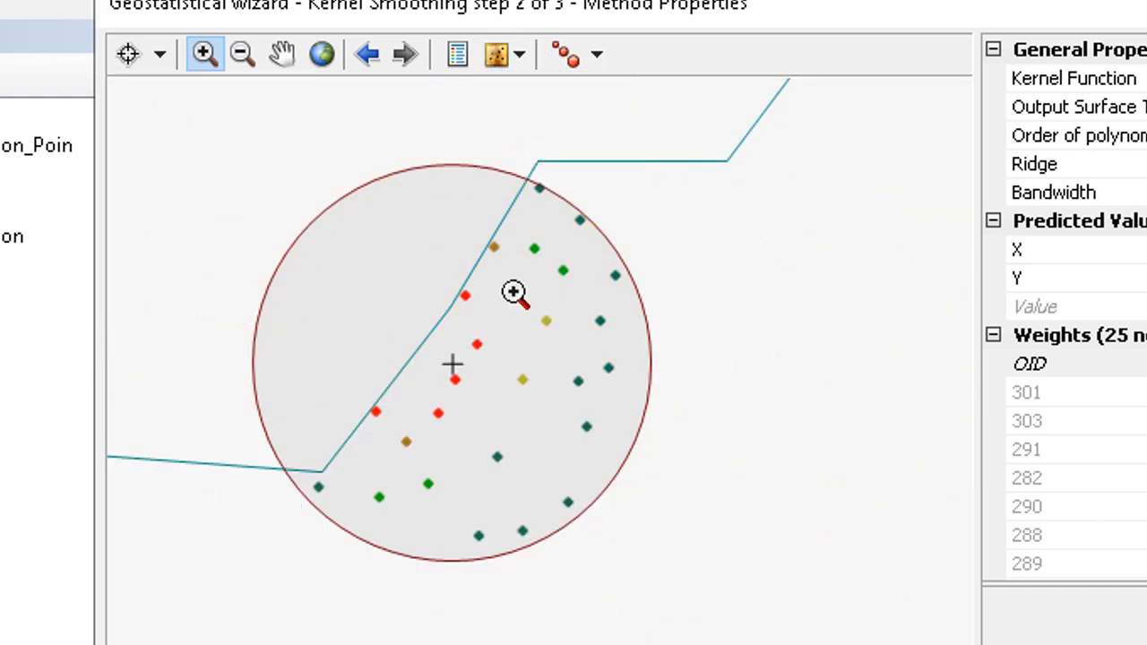
{"action": "left_click", "coordinate": [522, 58]}
{"action": "left_click", "coordinate": [524, 95]}
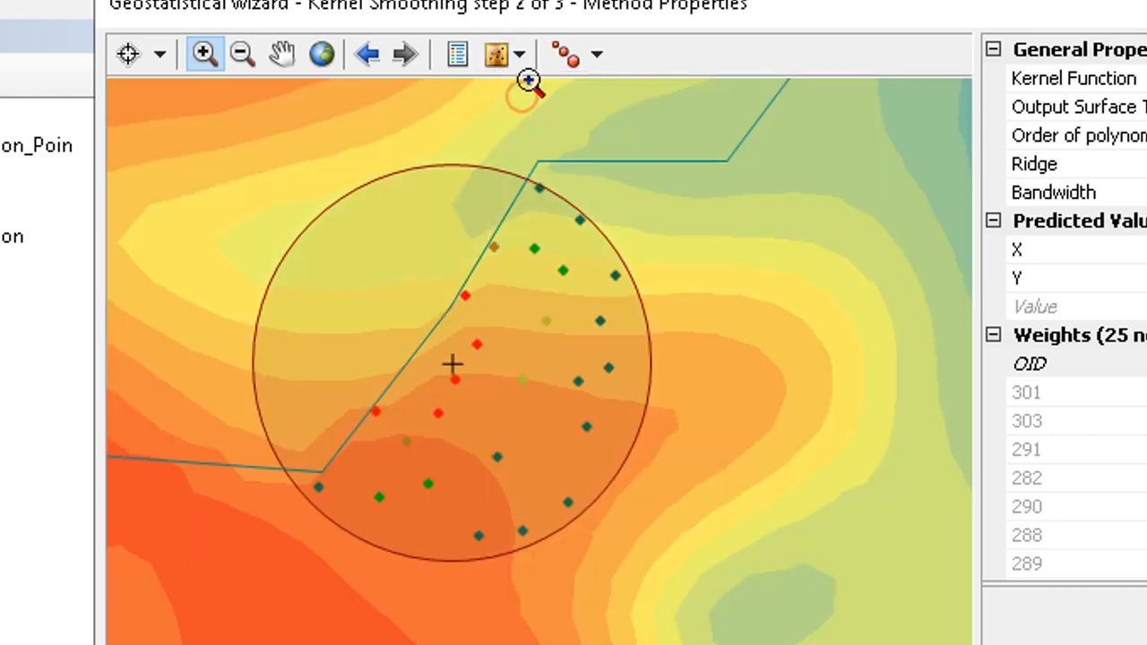
{"action": "left_click", "coordinate": [521, 56]}
{"action": "left_click", "coordinate": [538, 140]}
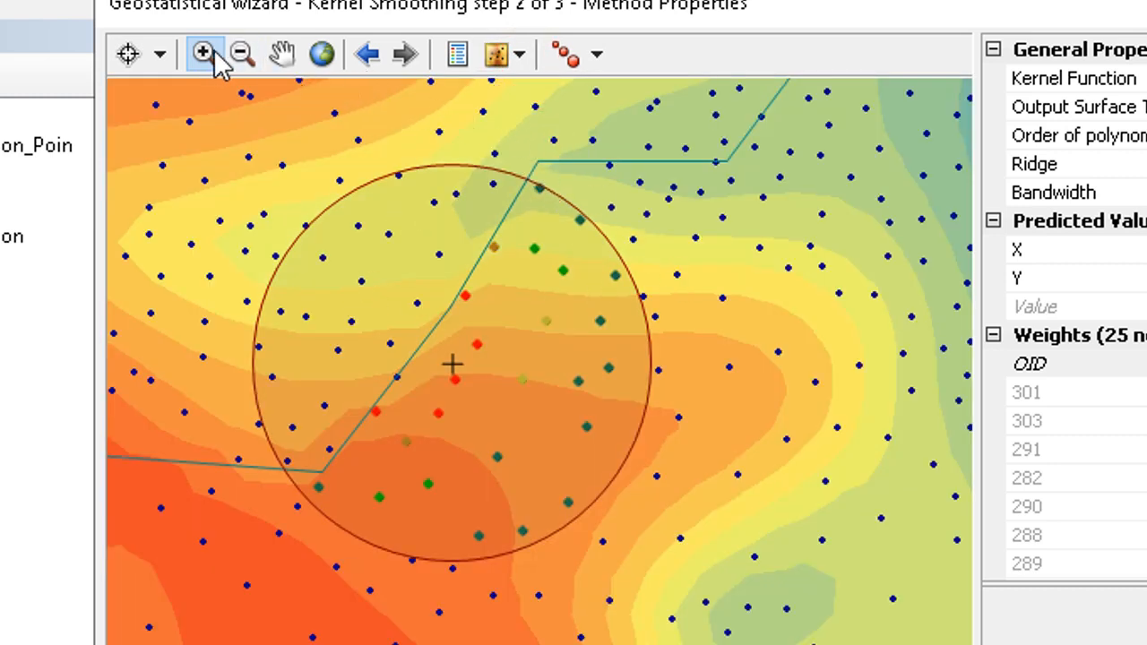
- Set another prediction location on the western side of the barrier, then return the preview to full extent
{"action": "left_click", "coordinate": [126, 52]}
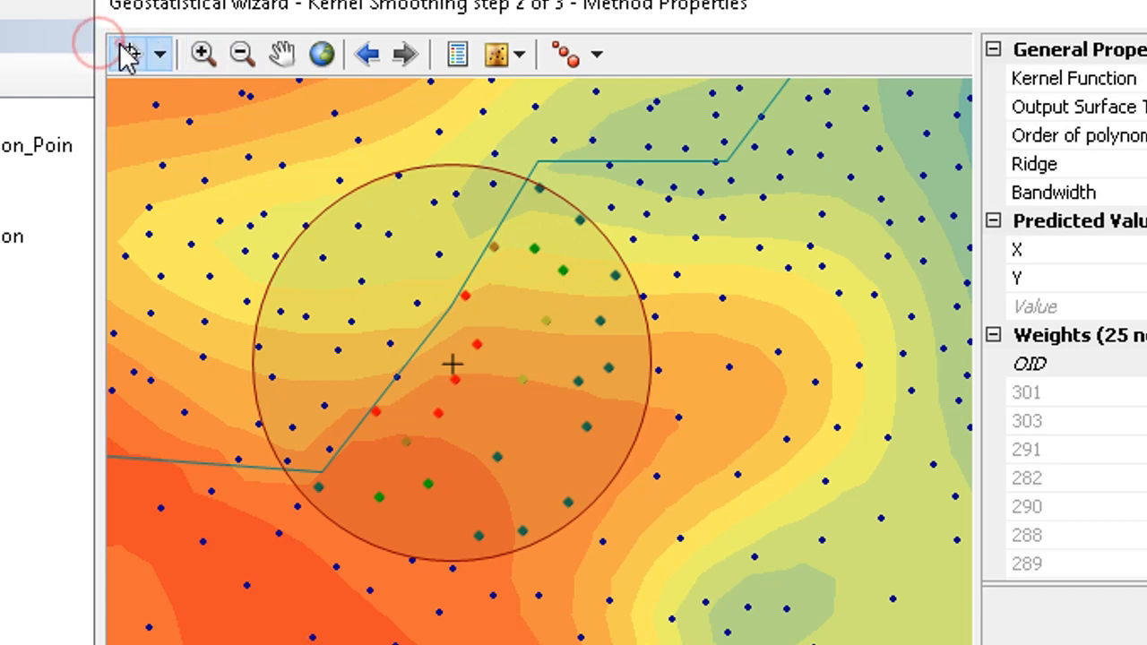
{"action": "left_click", "coordinate": [287, 222]}
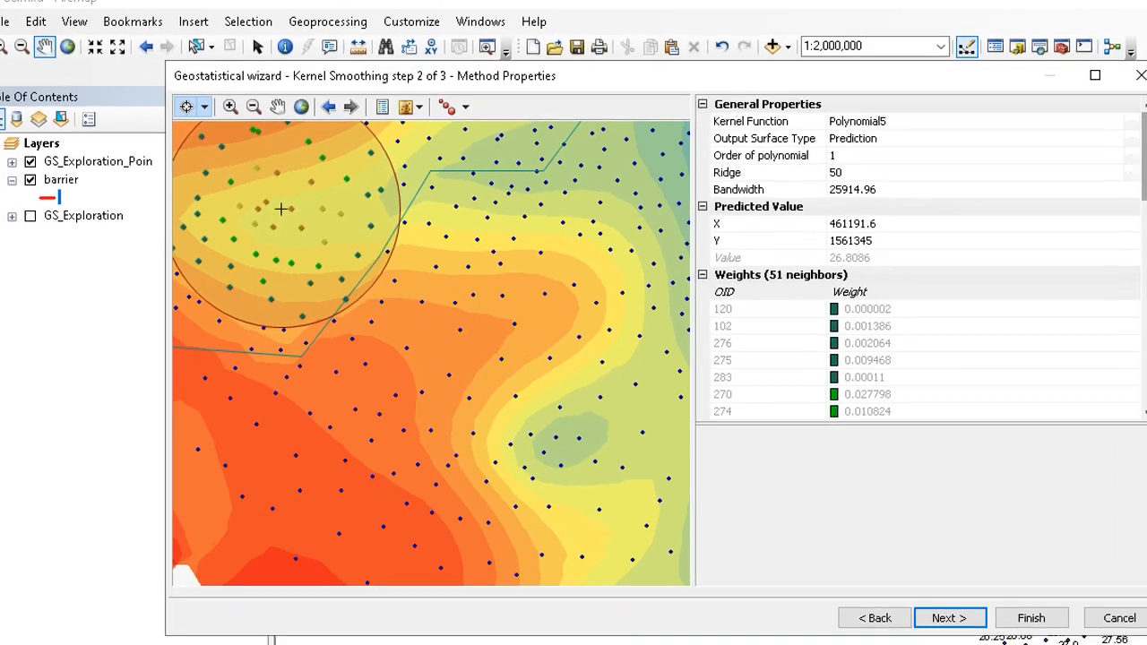
{"action": "left_click_drag", "start_coordinate": [1090, 167], "coordinate": [103, 156]}
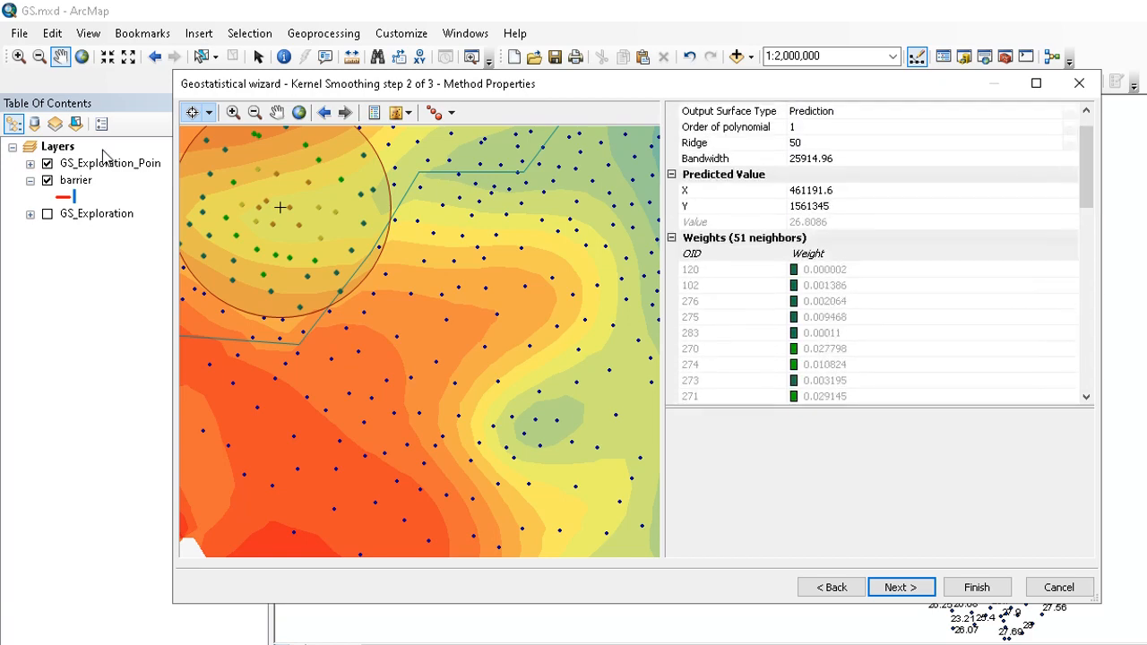
{"action": "left_click", "coordinate": [301, 112]}
- Review the cross-validation prediction error statistics, then finish the Kernel Smoothing wizard and accept the method report
{"action": "left_click", "coordinate": [922, 590]}
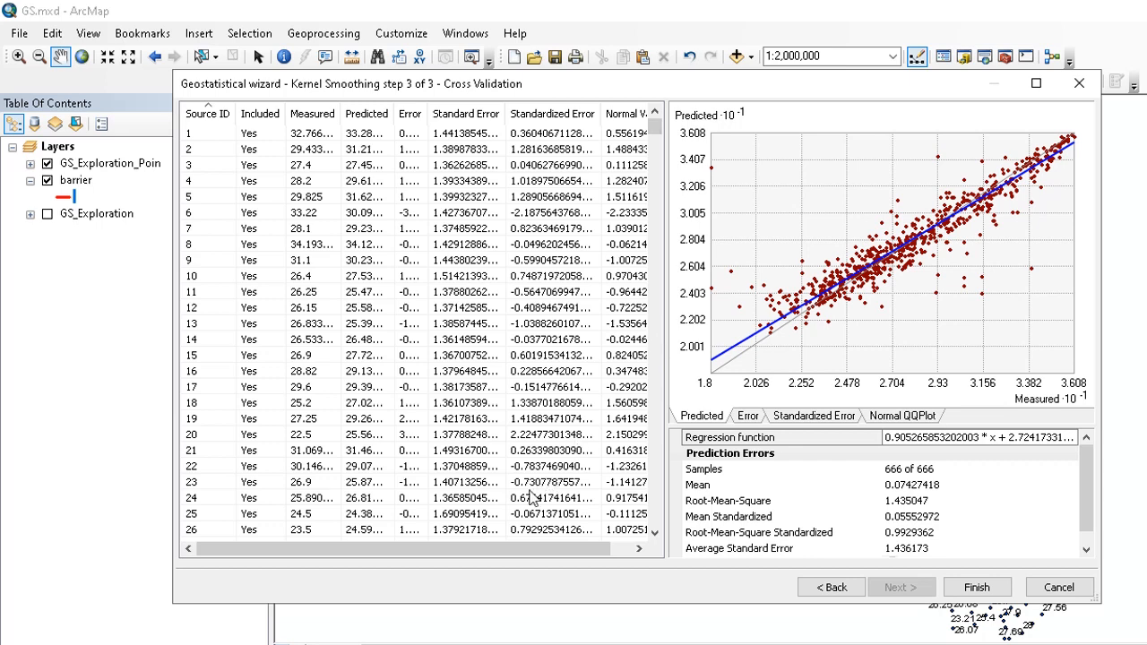
{"action": "left_click_drag", "start_coordinate": [493, 544], "coordinate": [475, 561]}
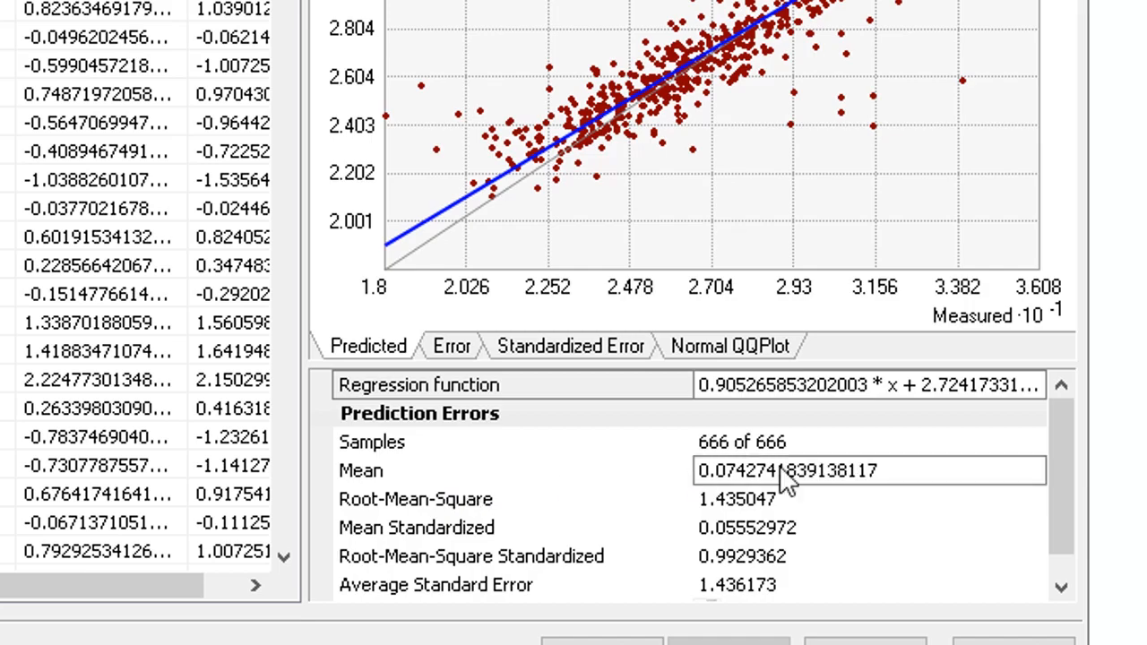
{"action": "scroll", "coordinate": [1057, 475], "scroll_direction": "down", "scroll_amount": 1}
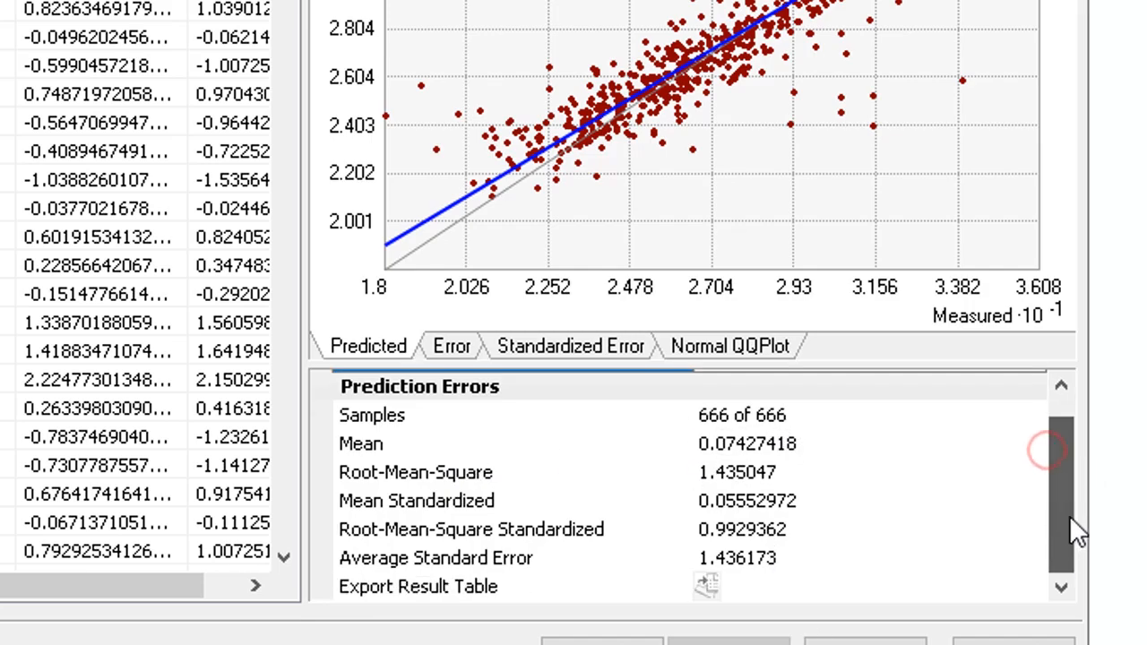
{"action": "left_click_drag", "start_coordinate": [1075, 529], "coordinate": [1075, 333]}
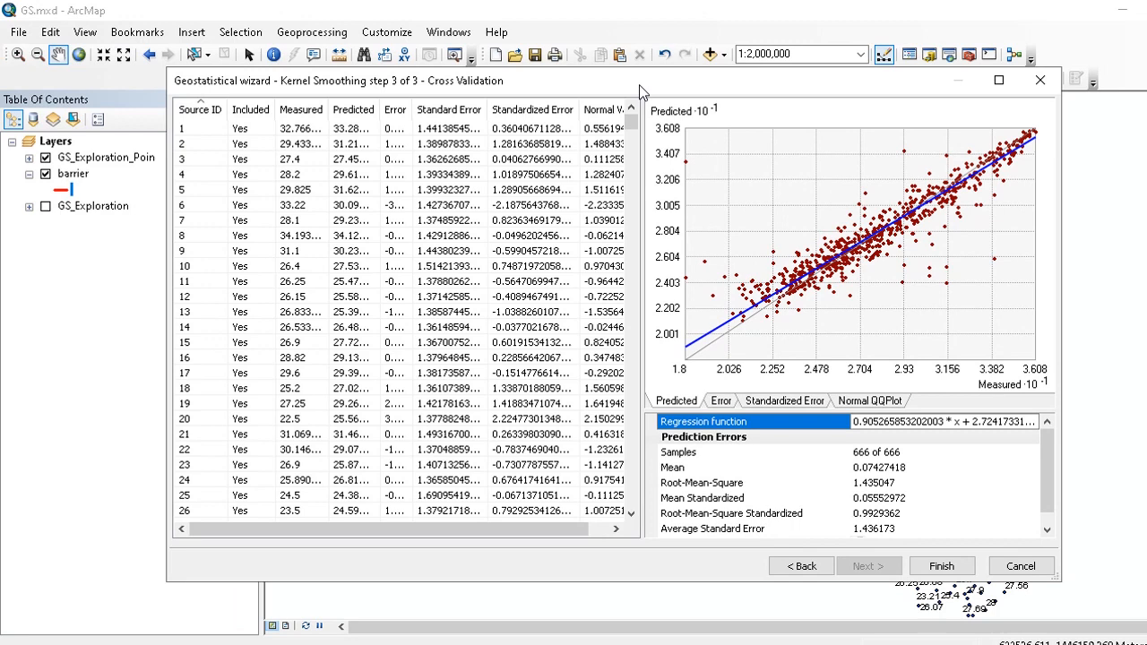
{"action": "left_click_drag", "start_coordinate": [640, 90], "coordinate": [615, 89]}
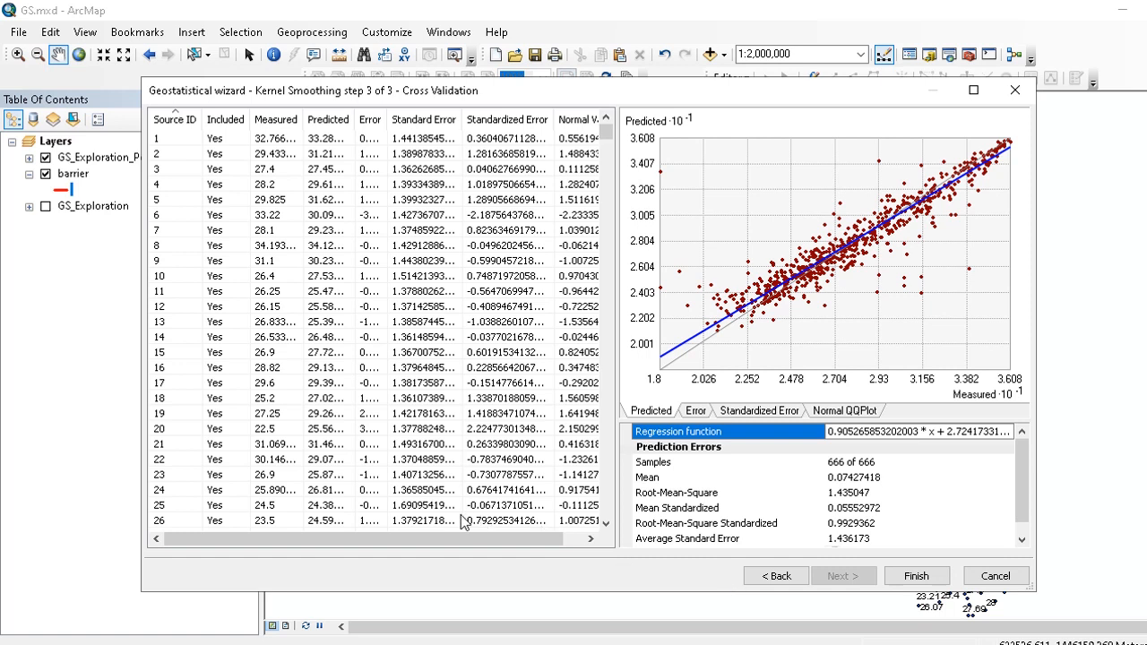
{"action": "left_click", "coordinate": [925, 580]}
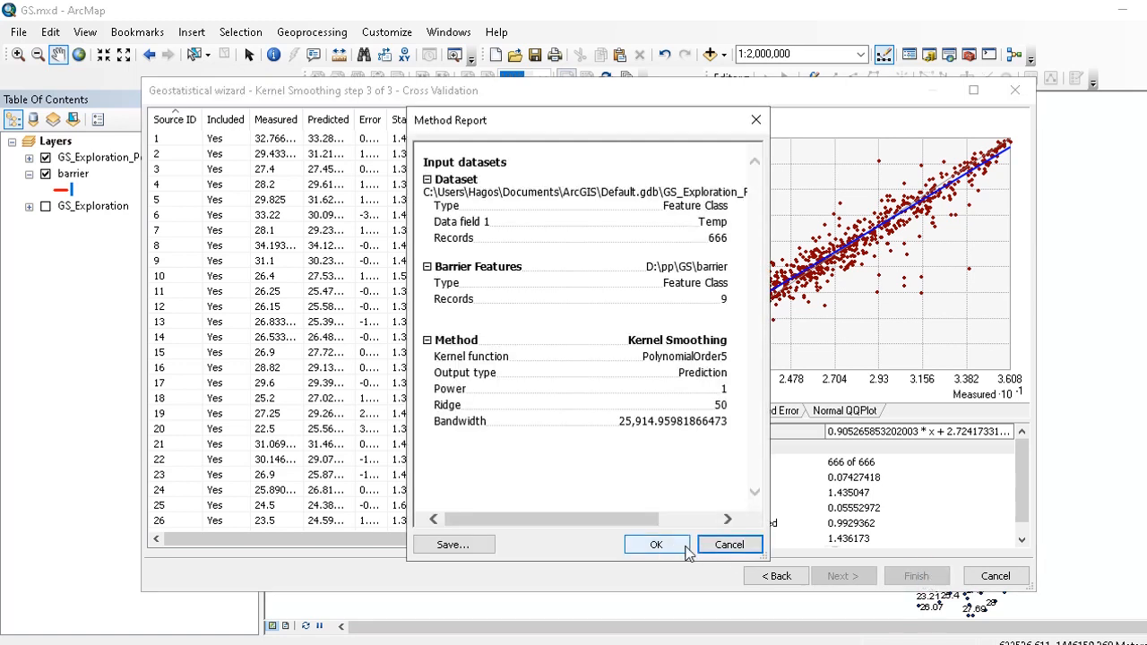
{"action": "left_click", "coordinate": [668, 544]}
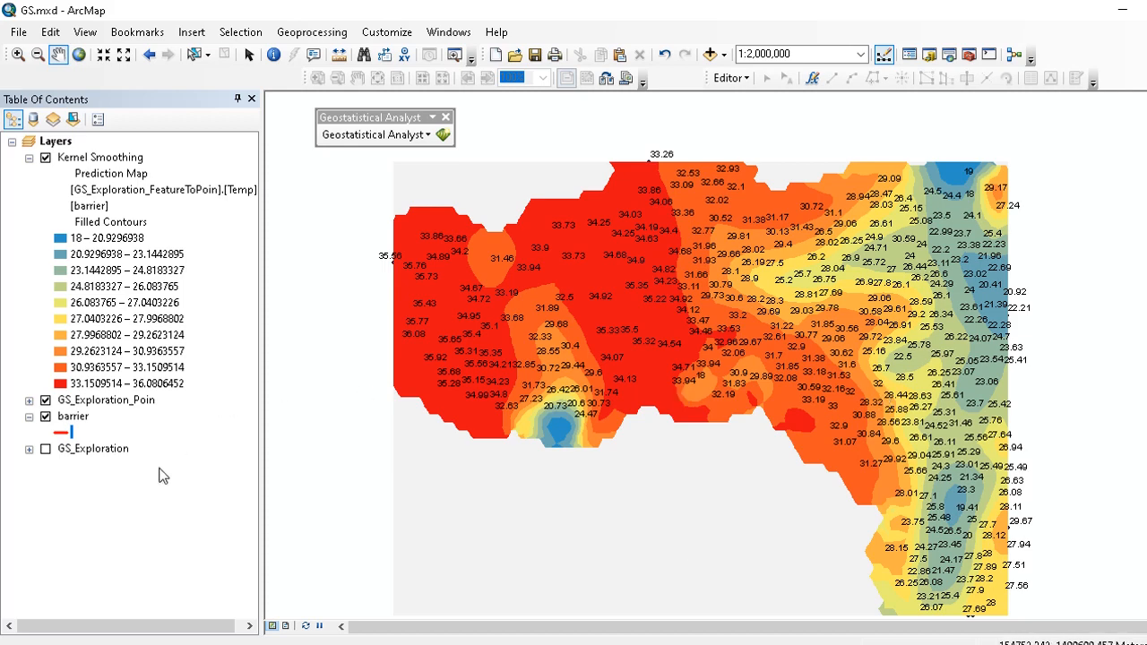
- Toggle the barrier and exploration point layers to compare them with the new Kernel Smoothing surface
{"action": "left_click", "coordinate": [46, 417]}
{"action": "left_click", "coordinate": [46, 401]}
{"action": "scroll", "coordinate": [693, 389], "scroll_direction": "down", "scroll_amount": 2}
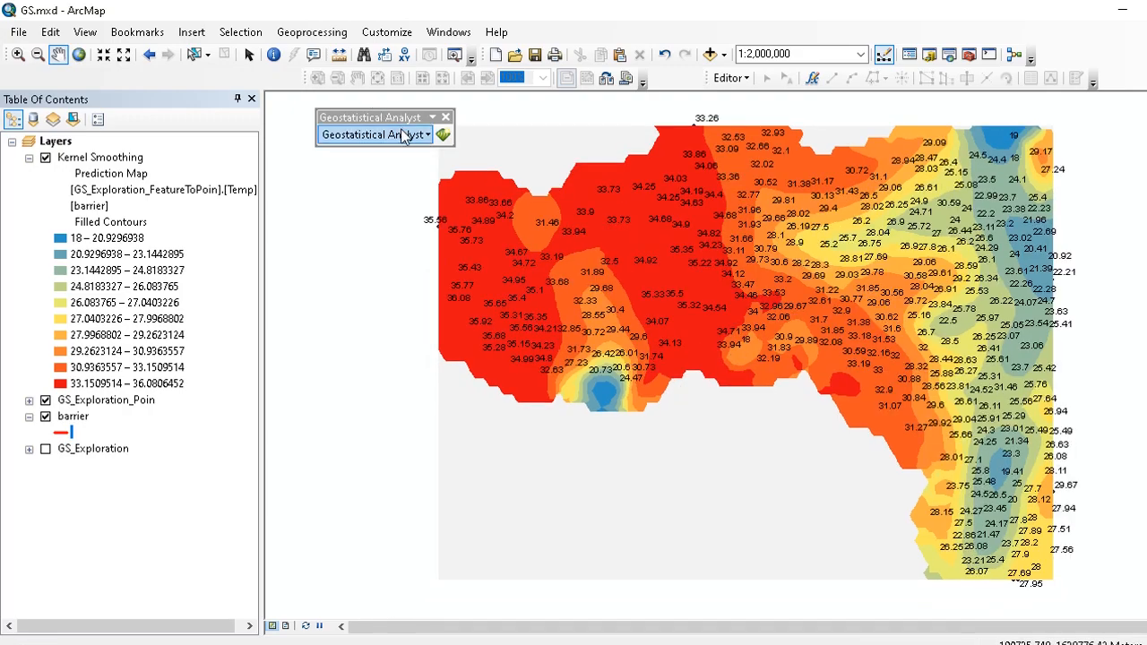
- Open the Geostatistical Wizard again and select the Geostatistical methods category
{"action": "left_click", "coordinate": [396, 135]}
{"action": "left_click", "coordinate": [397, 174]}
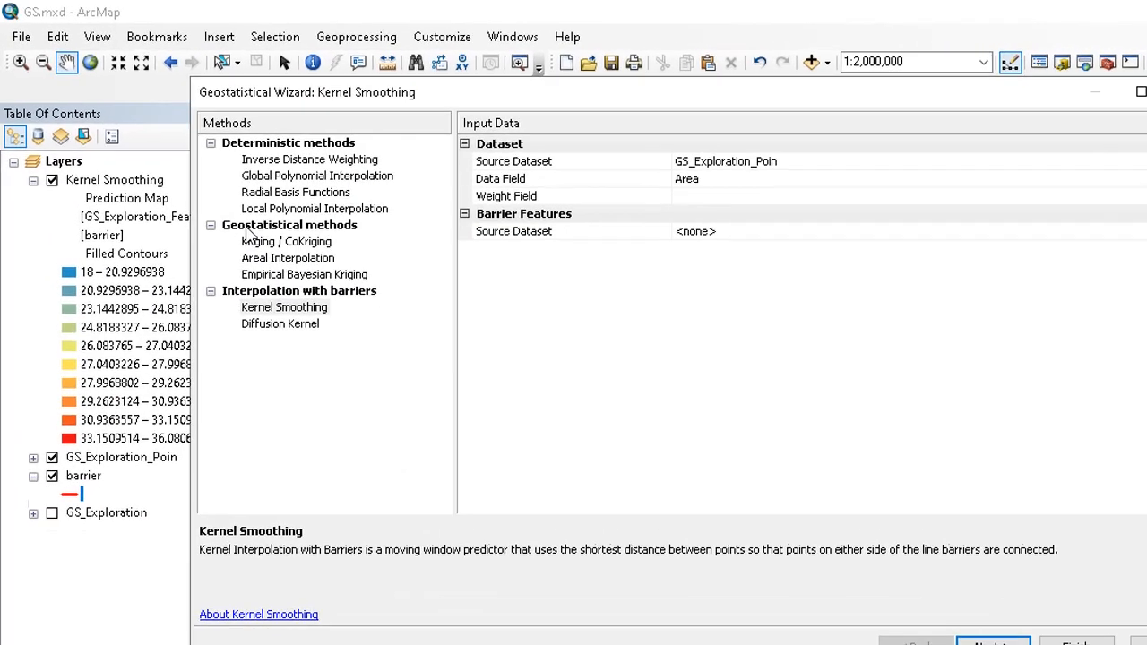
{"action": "left_click", "coordinate": [249, 227]}
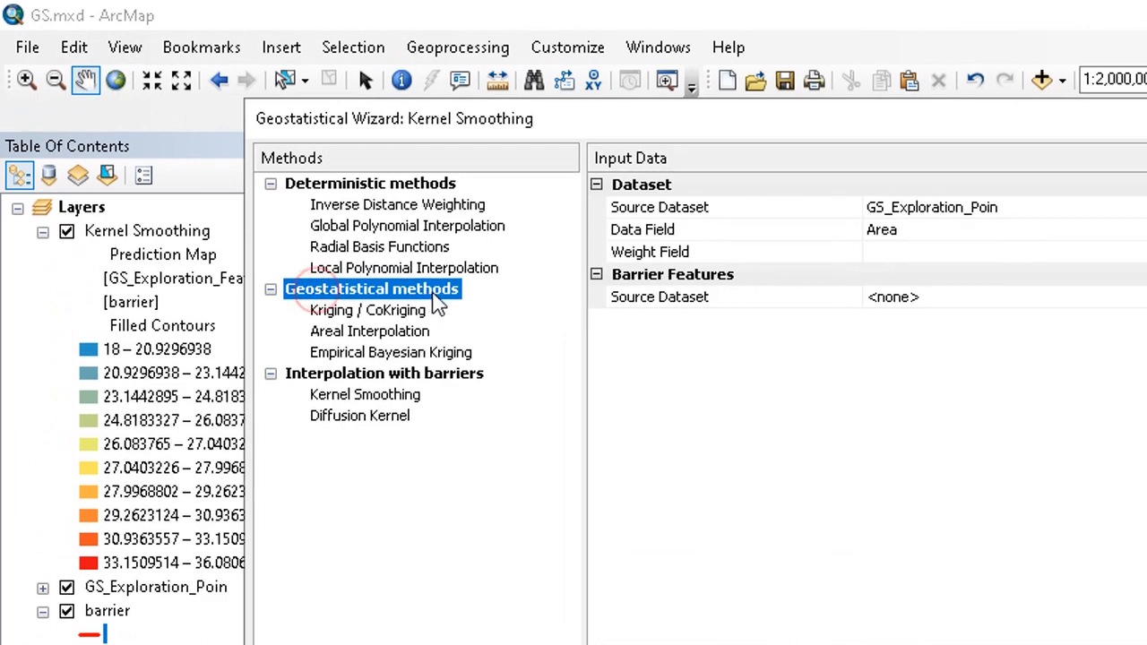